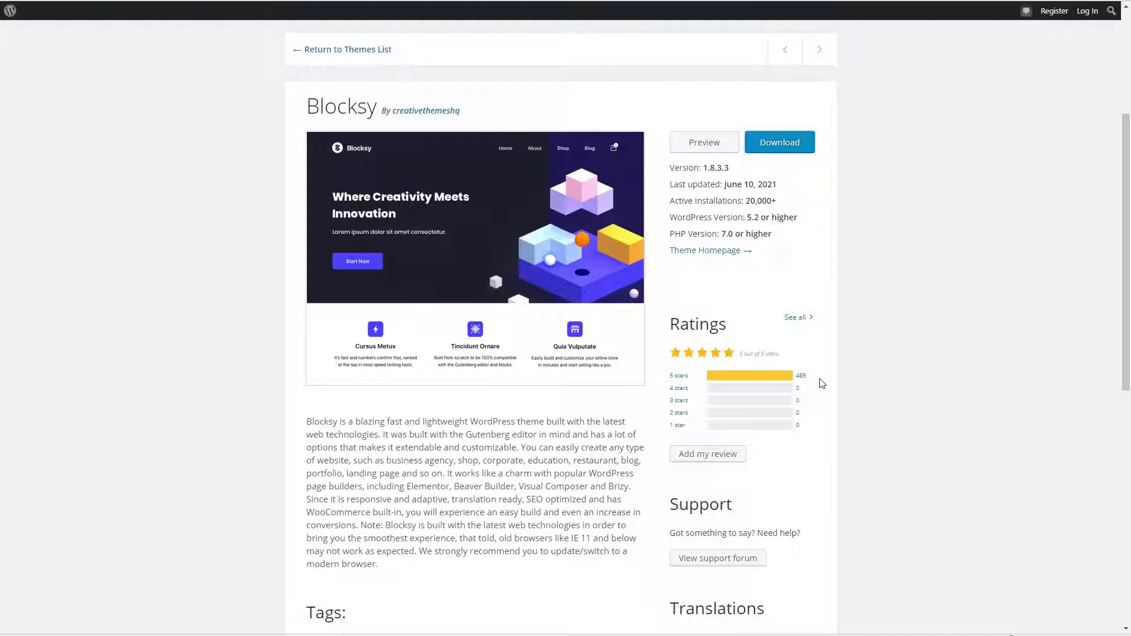
# - Scroll through the Blocksy theme details and ratings, then browse its WordPress.org support forum
pyautogui.scroll(-7, 823, 384)
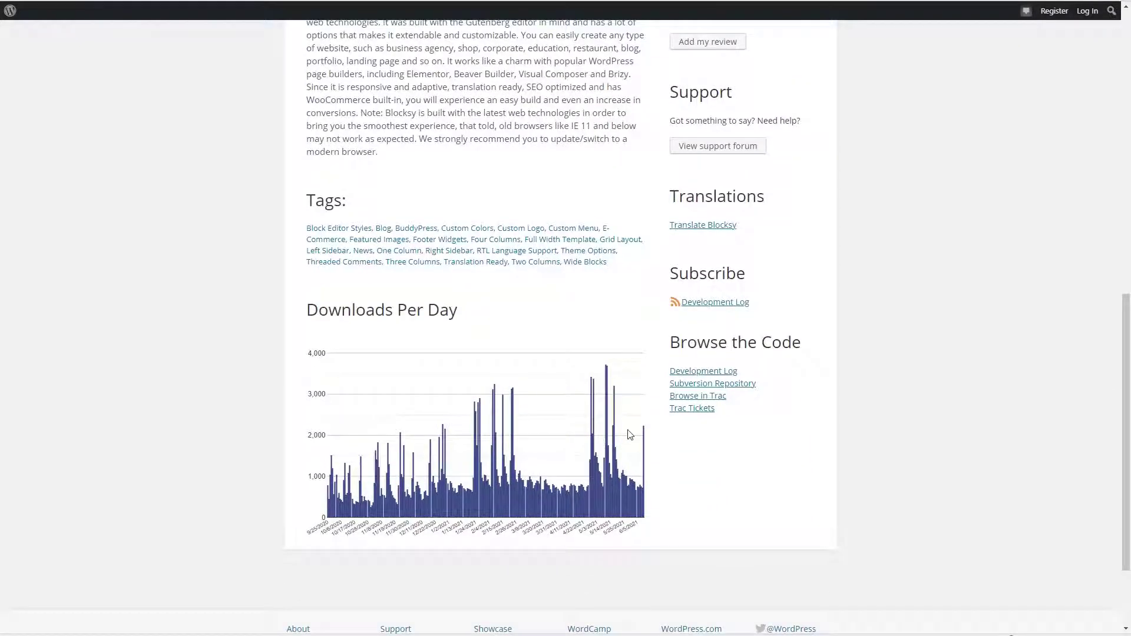
pyautogui.moveTo(345, 489)
pyautogui.scroll(4, 632, 412)
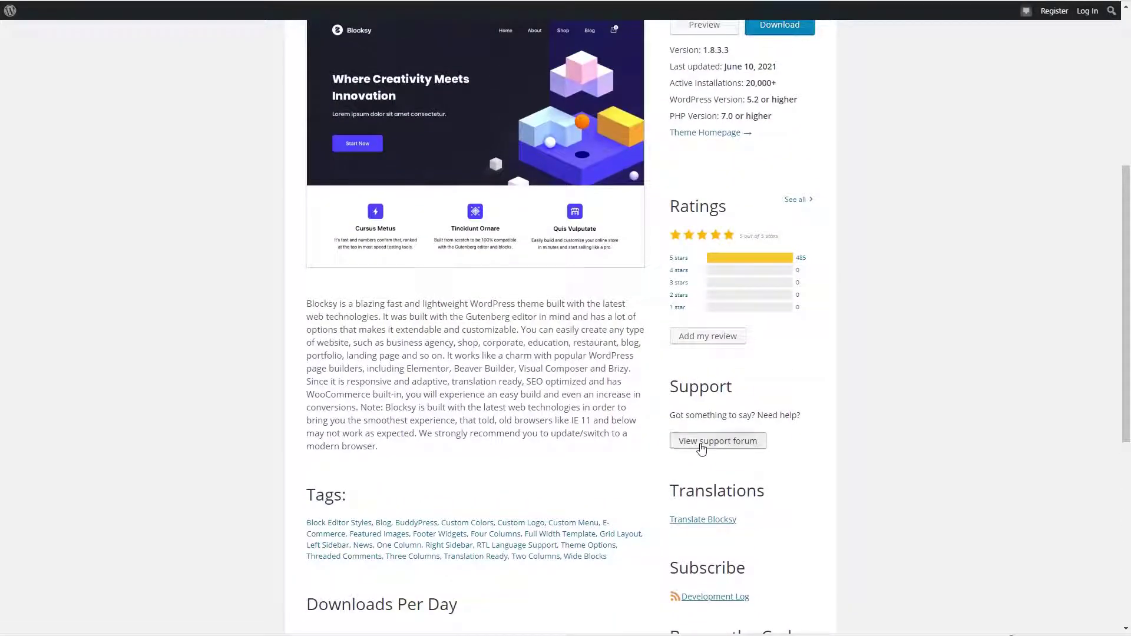
pyautogui.click(695, 443)
pyautogui.scroll(-3, 515, 445)
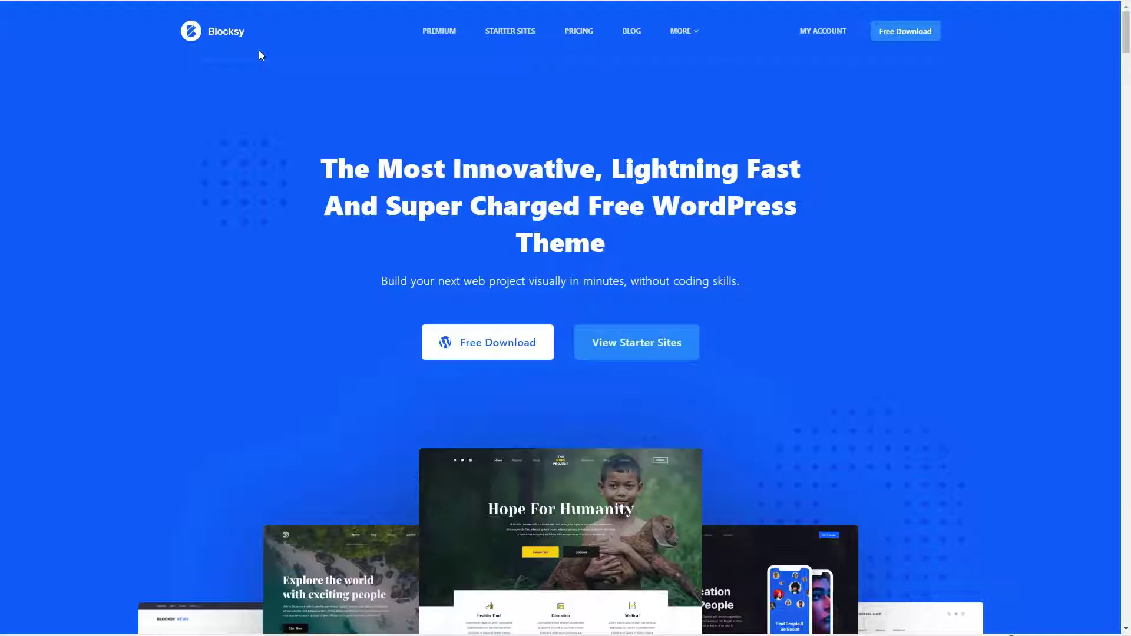
# - Show Blocksy's lifetime pricing: Personal $149, Professional $199 and Agency $299
pyautogui.click(572, 33)
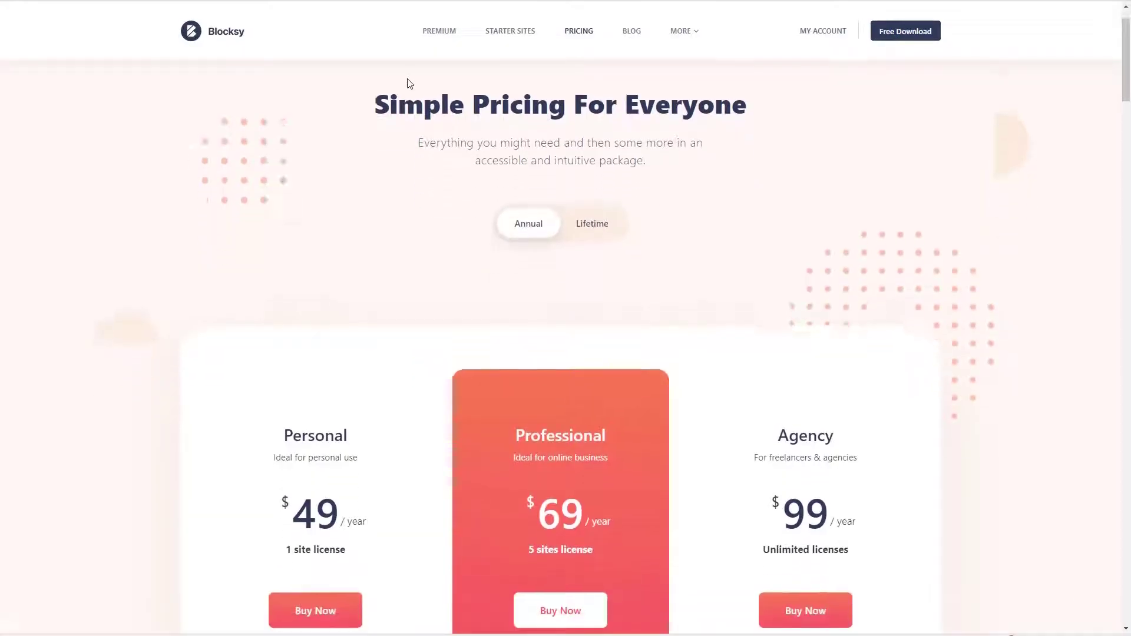
pyautogui.scroll(-1, 409, 83)
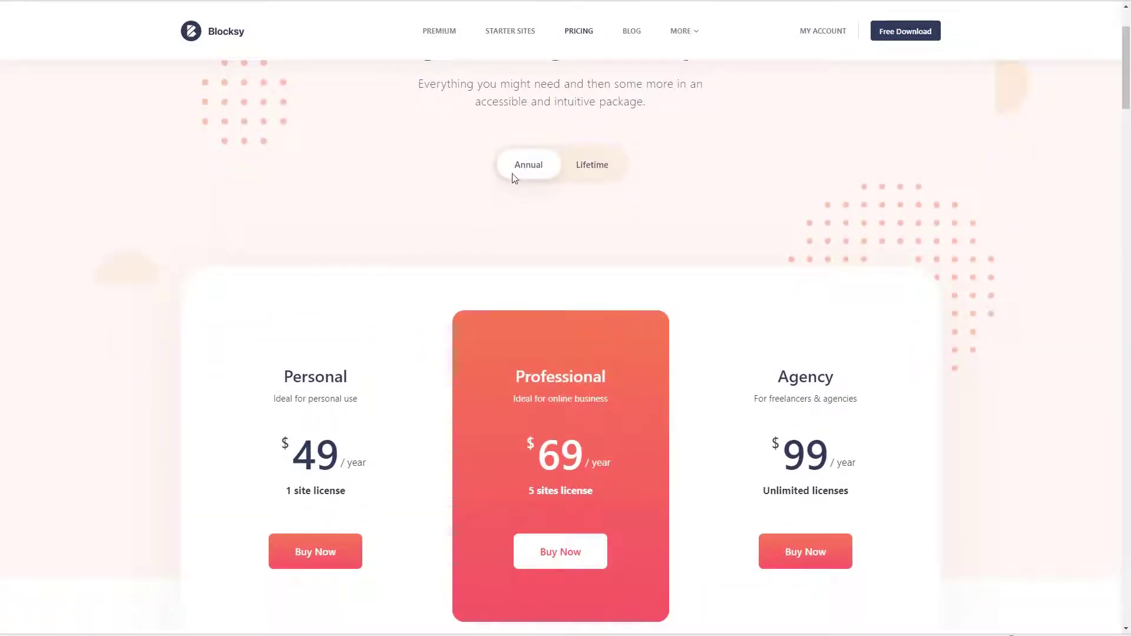
pyautogui.click(581, 173)
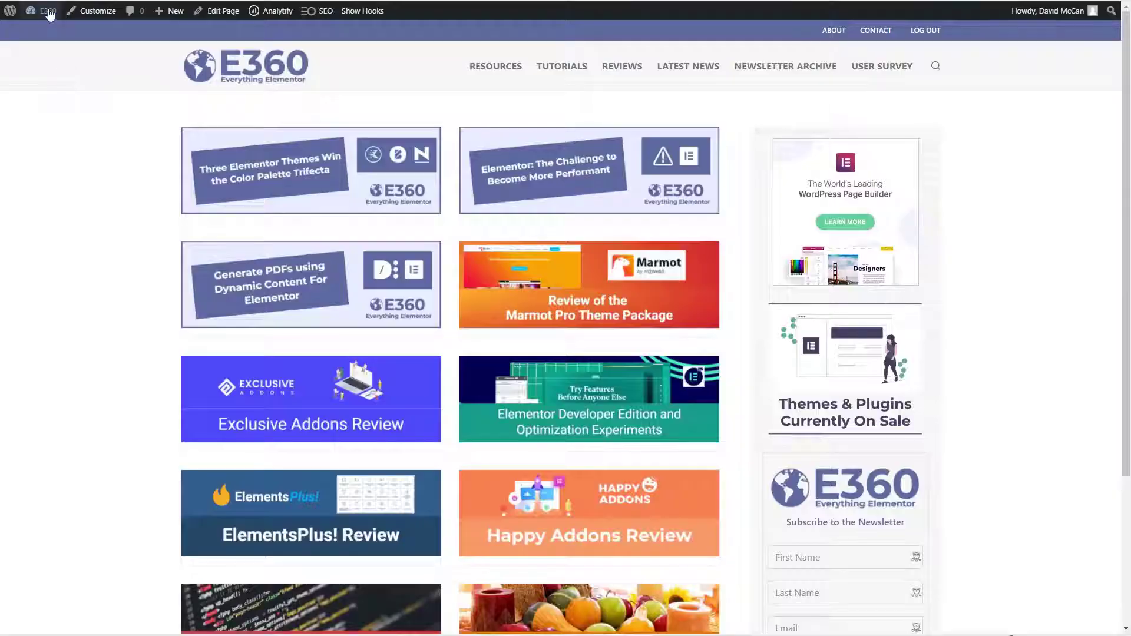
# - Go to Blocksy's admin dashboard from the sidebar and switch to its Starter Sites tab
pyautogui.moveTo(42, 10)
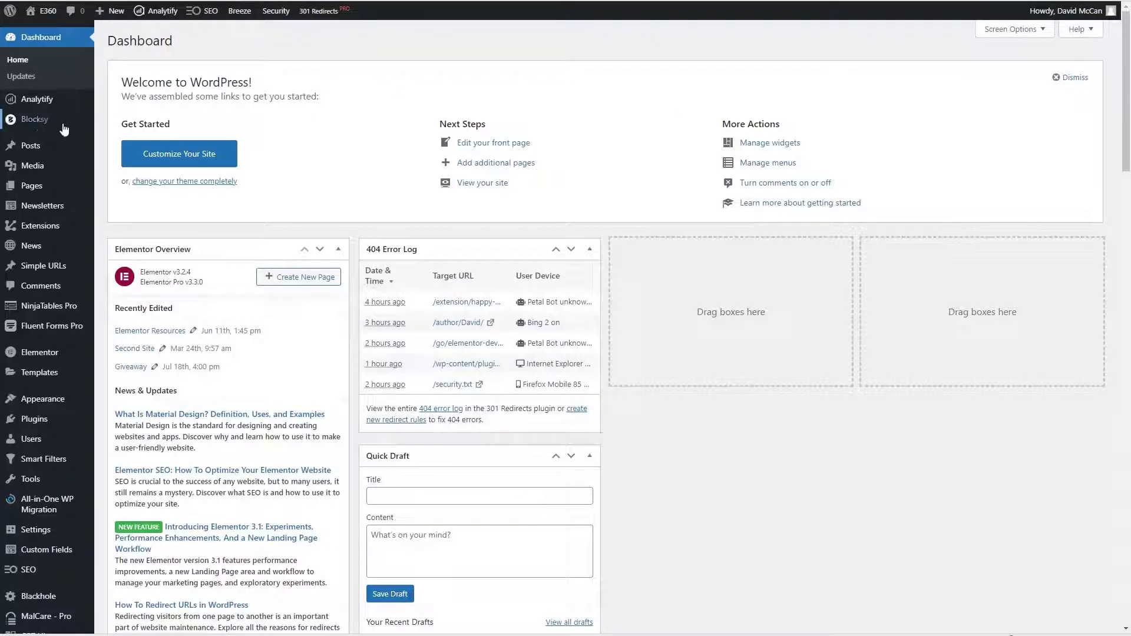
pyautogui.moveTo(37, 127)
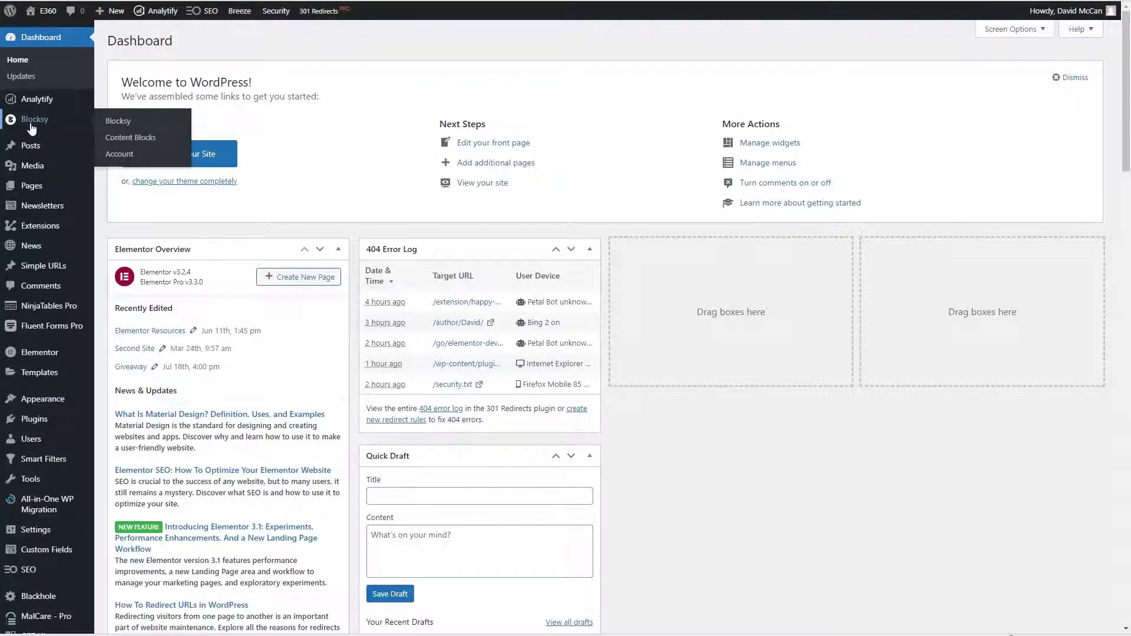
pyautogui.moveTo(46, 400)
pyautogui.click(121, 123)
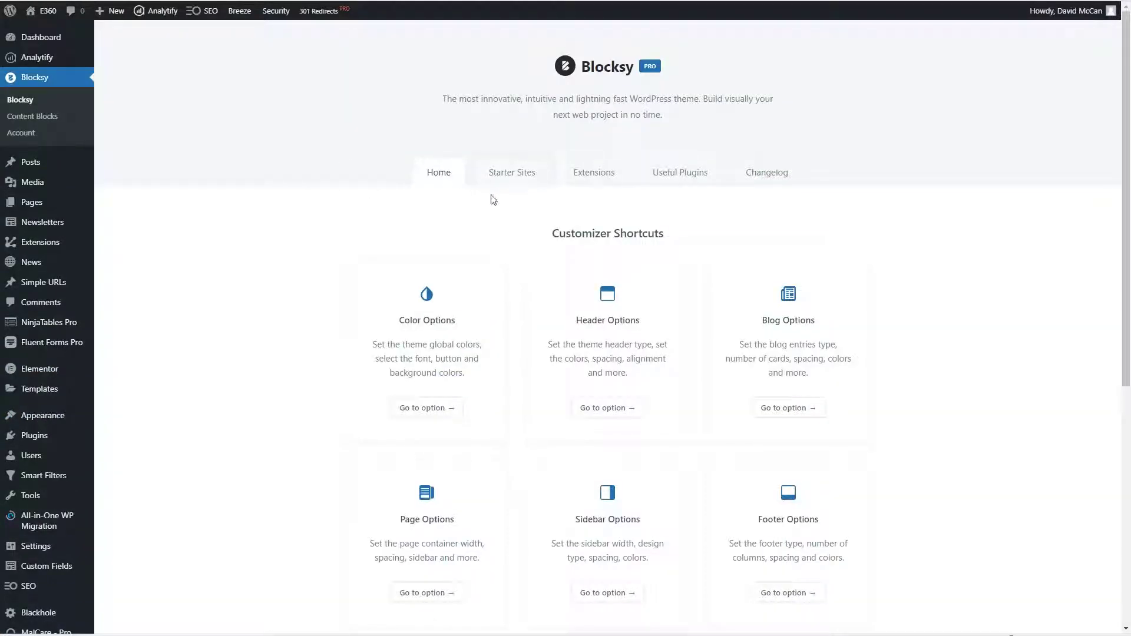
pyautogui.scroll(-1, 432, 182)
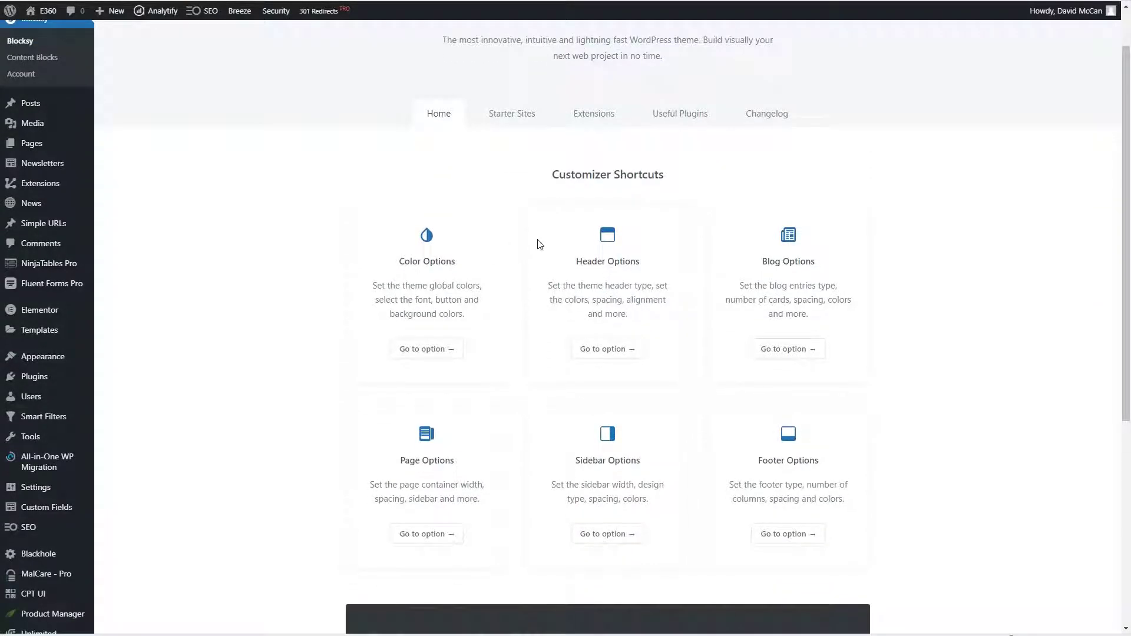
pyautogui.click(512, 113)
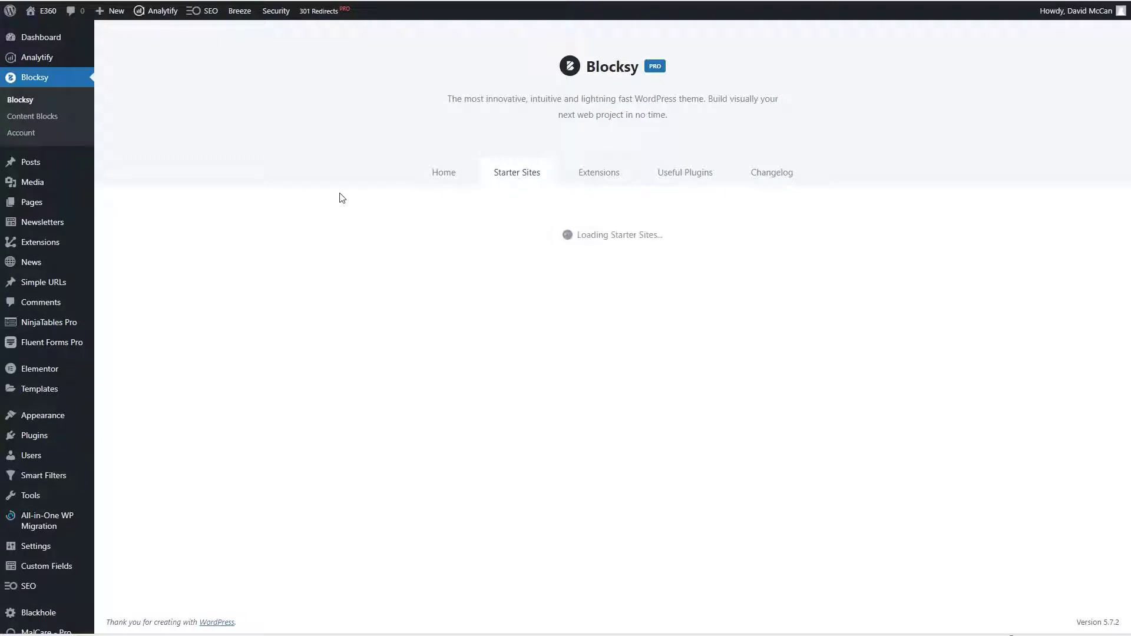
# - Scroll through Blocksy's starter site templates
pyautogui.scroll(-2, 340, 197)
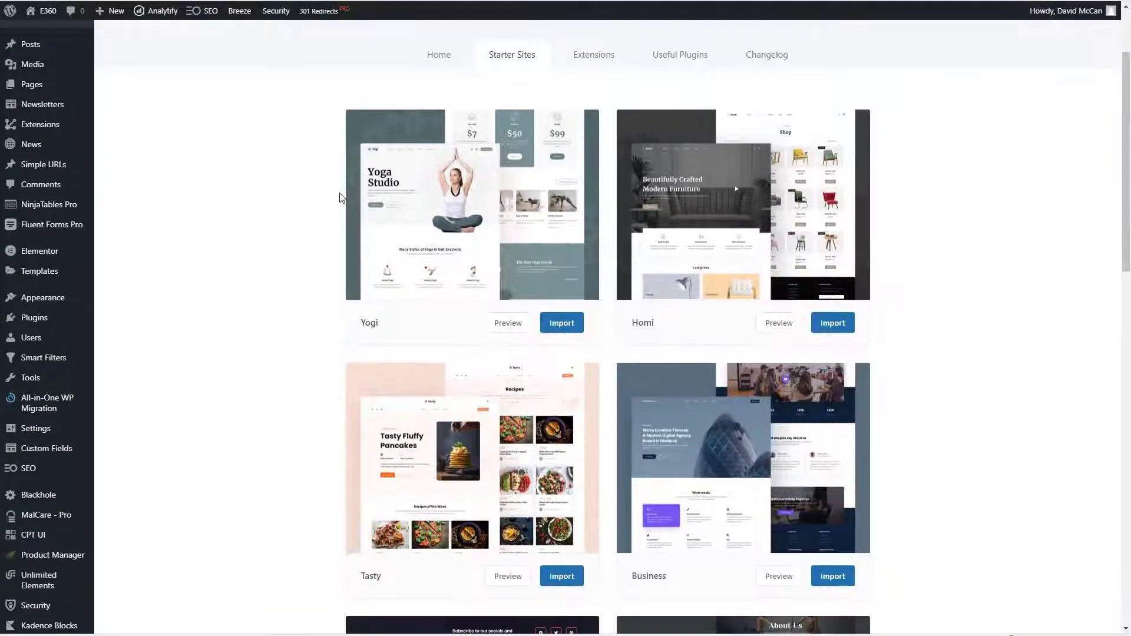
pyautogui.scroll(-2, 462, 215)
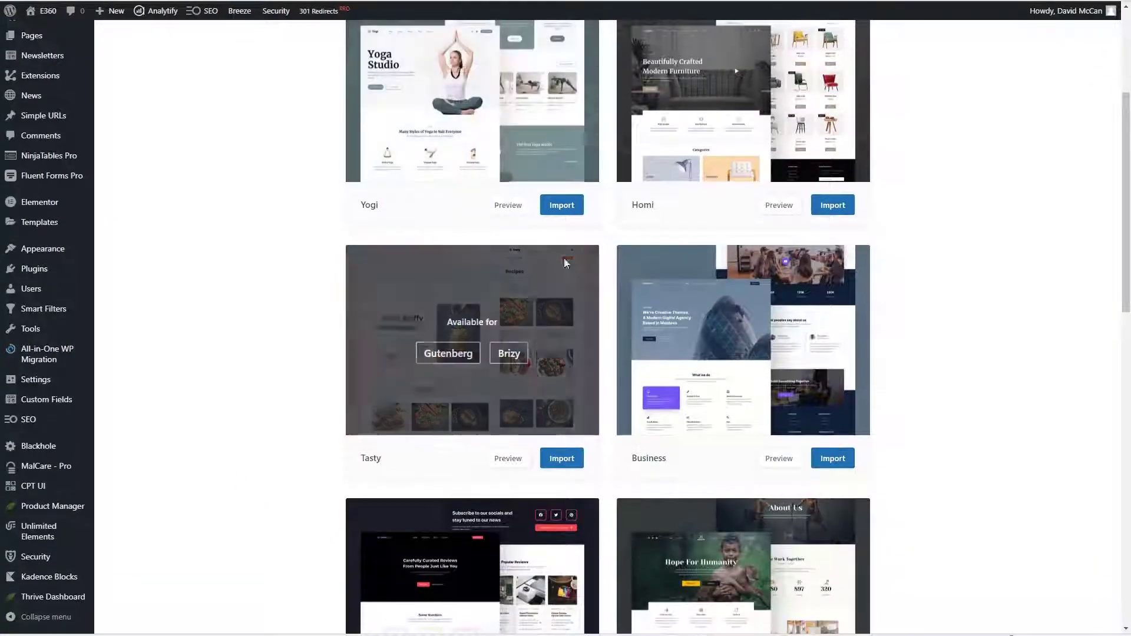
pyautogui.scroll(-8, 537, 248)
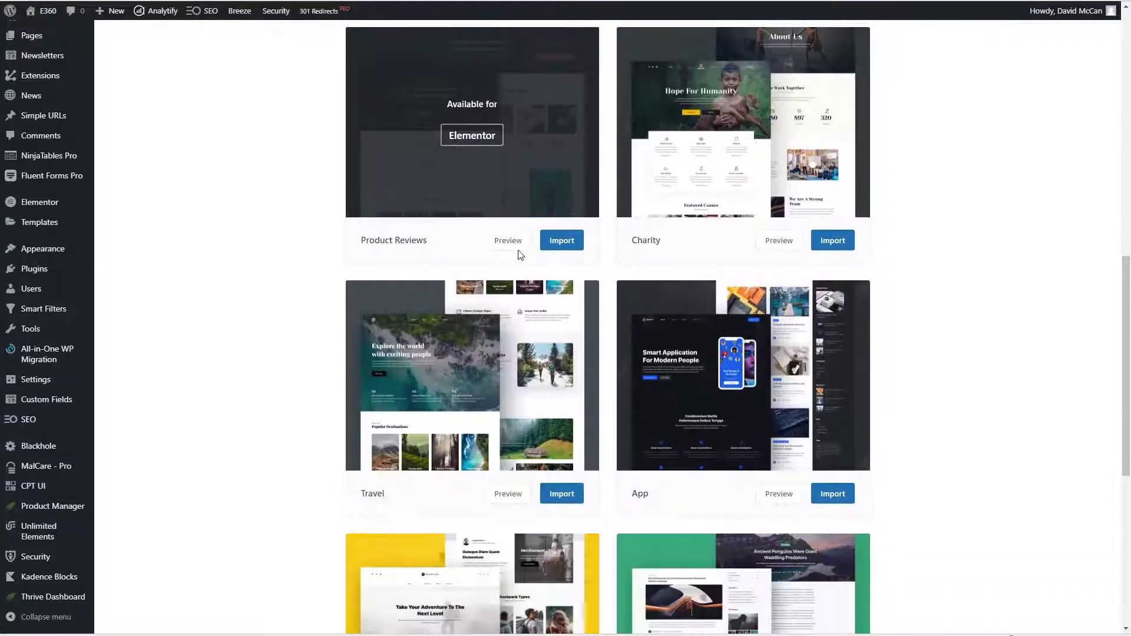
pyautogui.scroll(-3, 520, 255)
pyautogui.scroll(6, 520, 255)
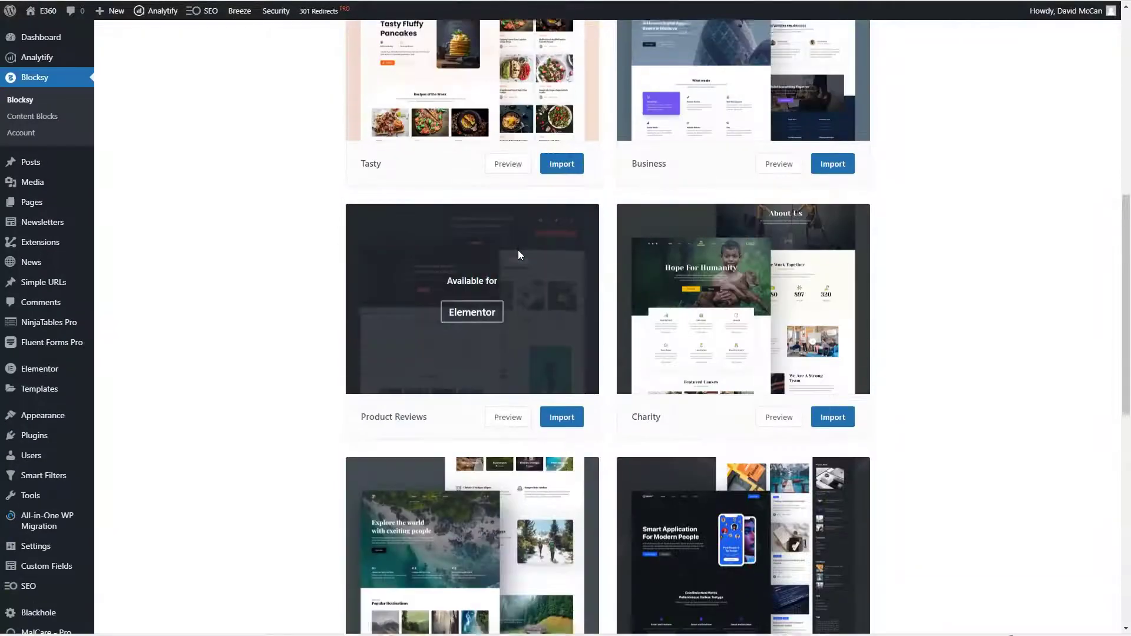
pyautogui.scroll(10, 518, 254)
# - Look over Blocksy's free extensions, then switch to the Pro Extensions list
pyautogui.click(598, 172)
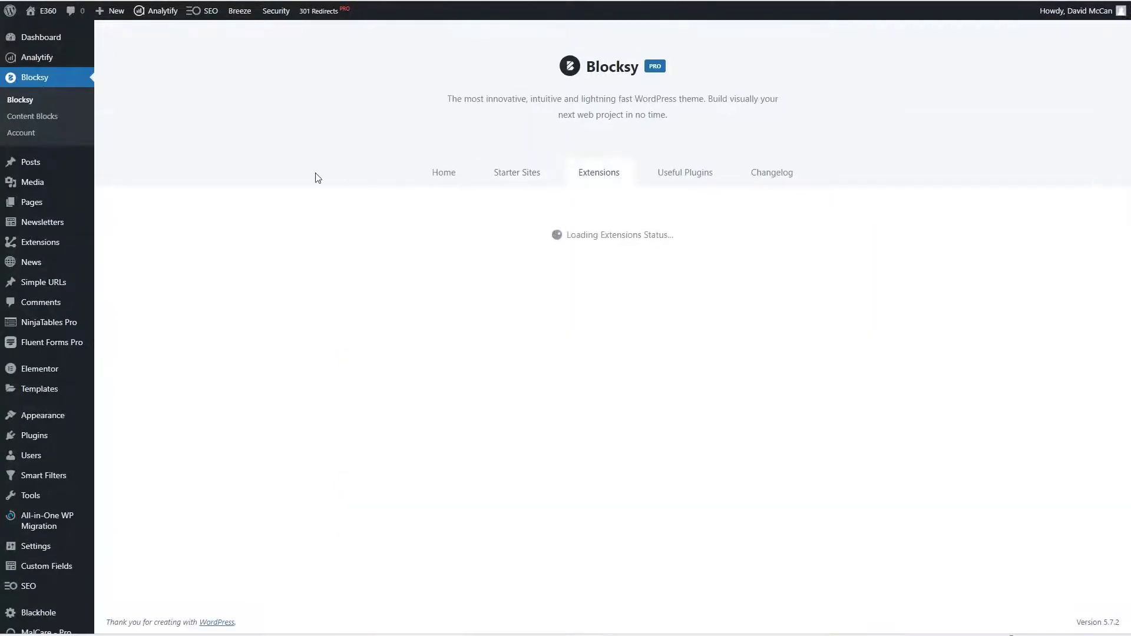
pyautogui.scroll(-2, 315, 297)
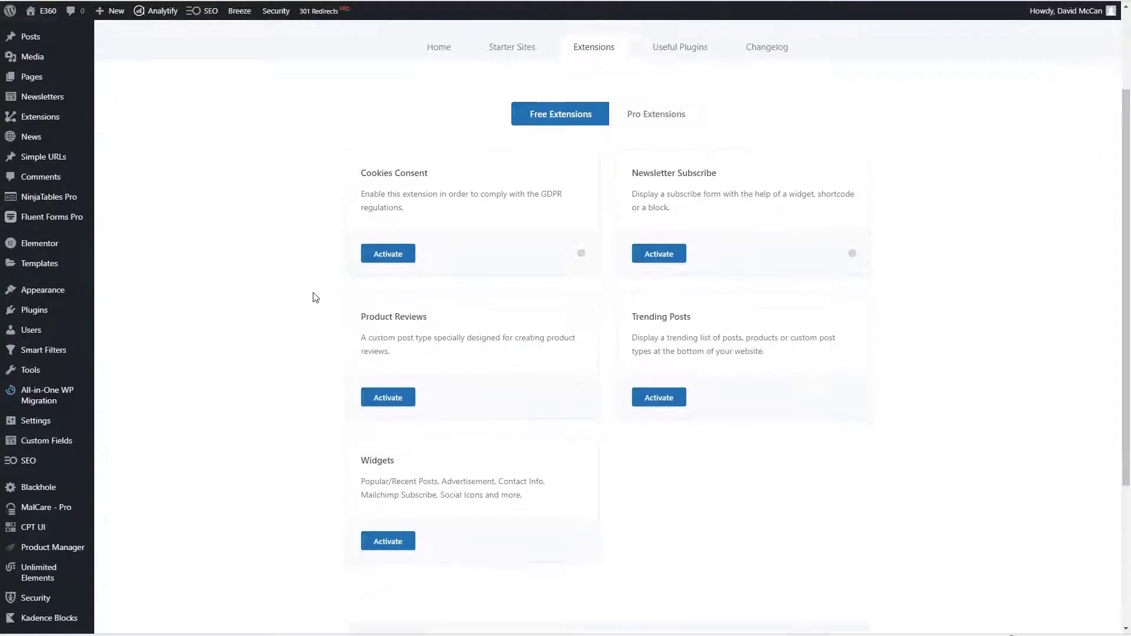
pyautogui.scroll(-1, 315, 297)
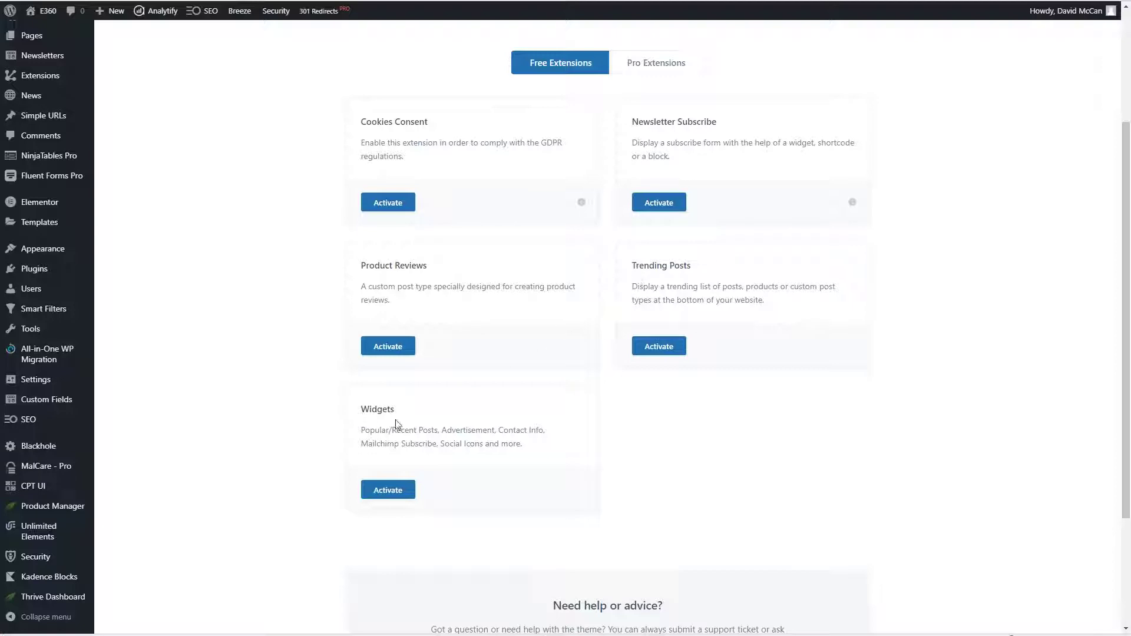
pyautogui.scroll(3, 381, 413)
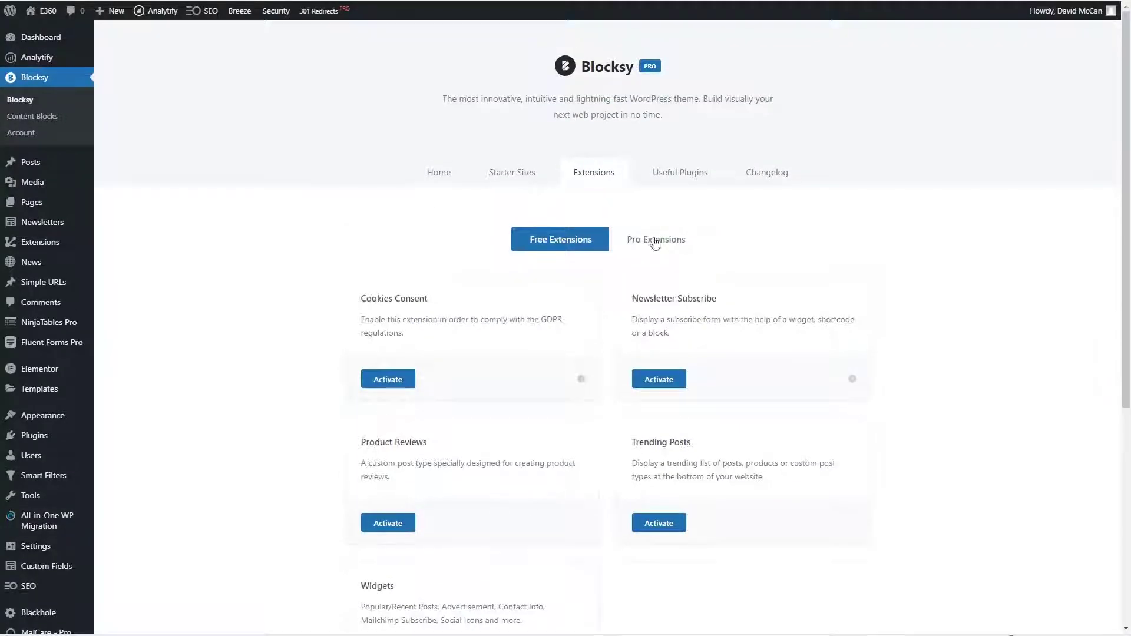
pyautogui.click(654, 239)
# - Look over the pro extension cards, then go to Blocksy's Content Blocks list
pyautogui.scroll(-2, 328, 229)
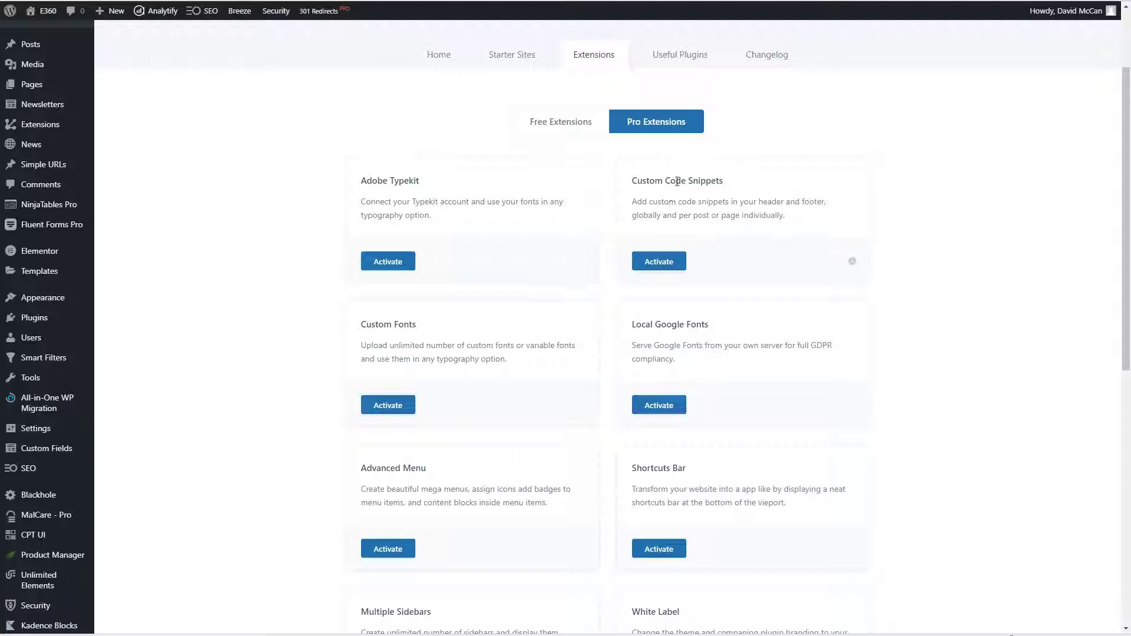
pyautogui.scroll(-4, 719, 180)
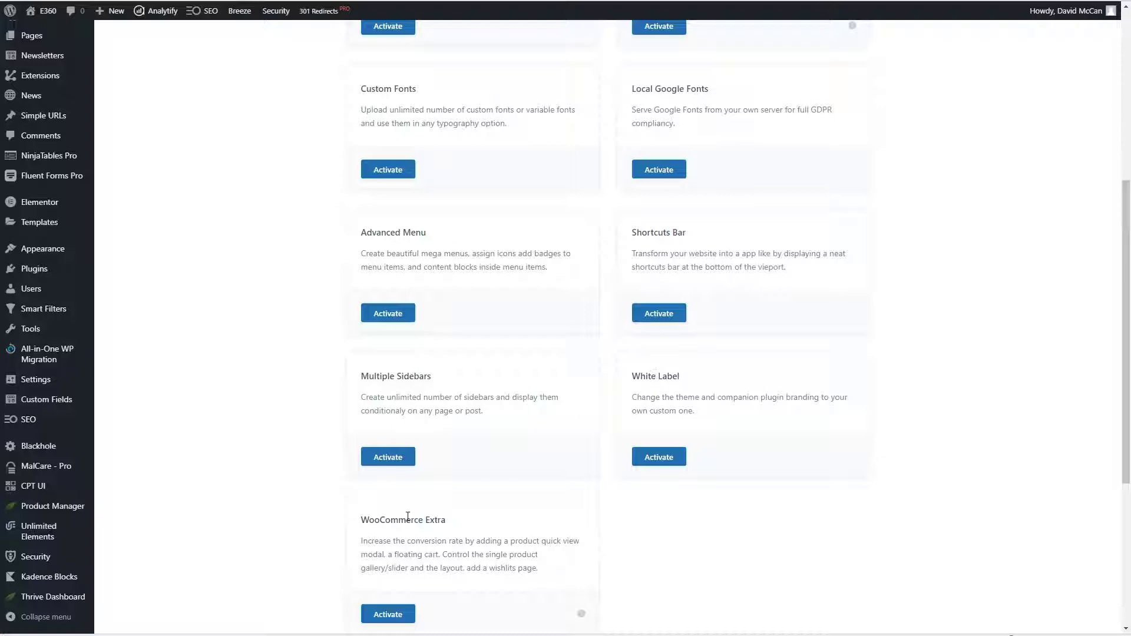
pyautogui.scroll(-2, 436, 520)
pyautogui.scroll(8, 434, 589)
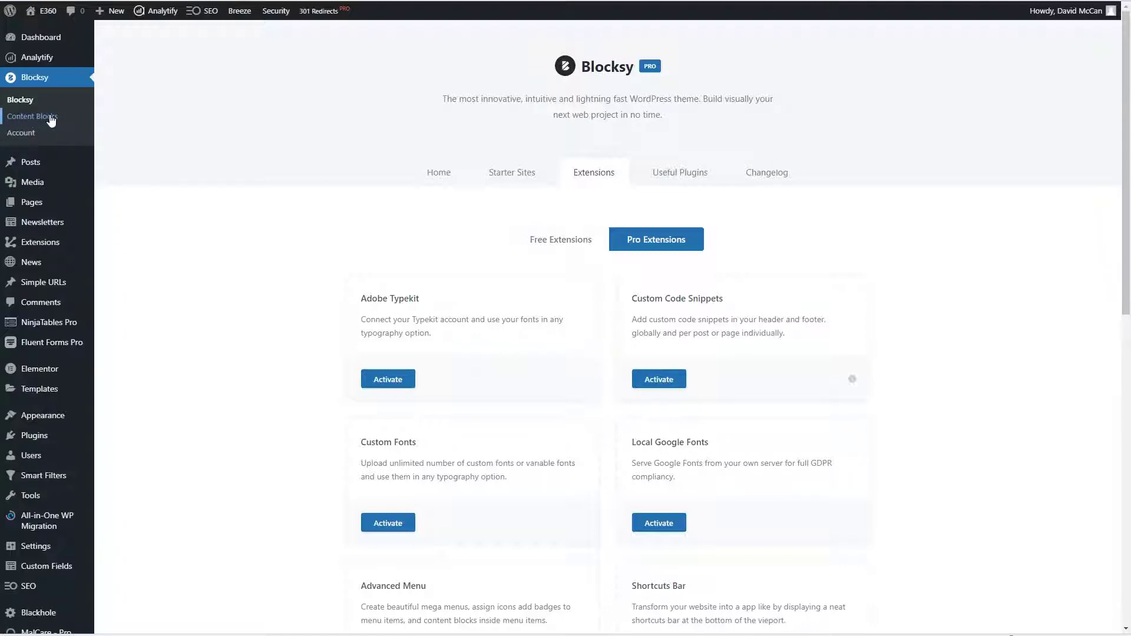
pyautogui.click(52, 120)
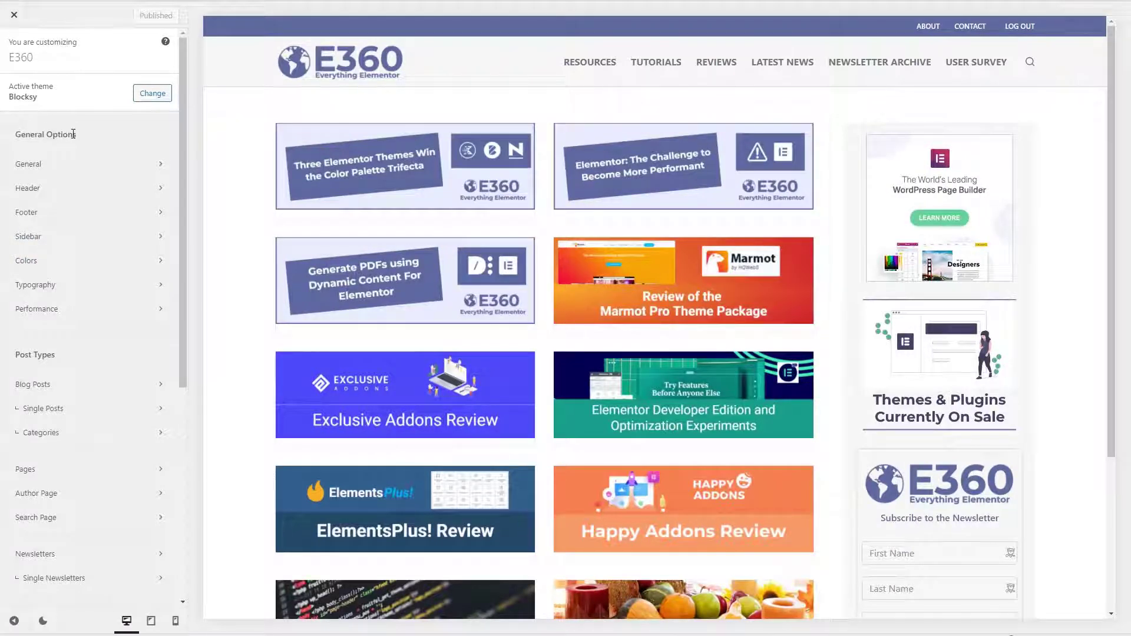
# - Scroll the Customizer's Blocksy option sections and enter the General options panel
pyautogui.scroll(-3, 73, 134)
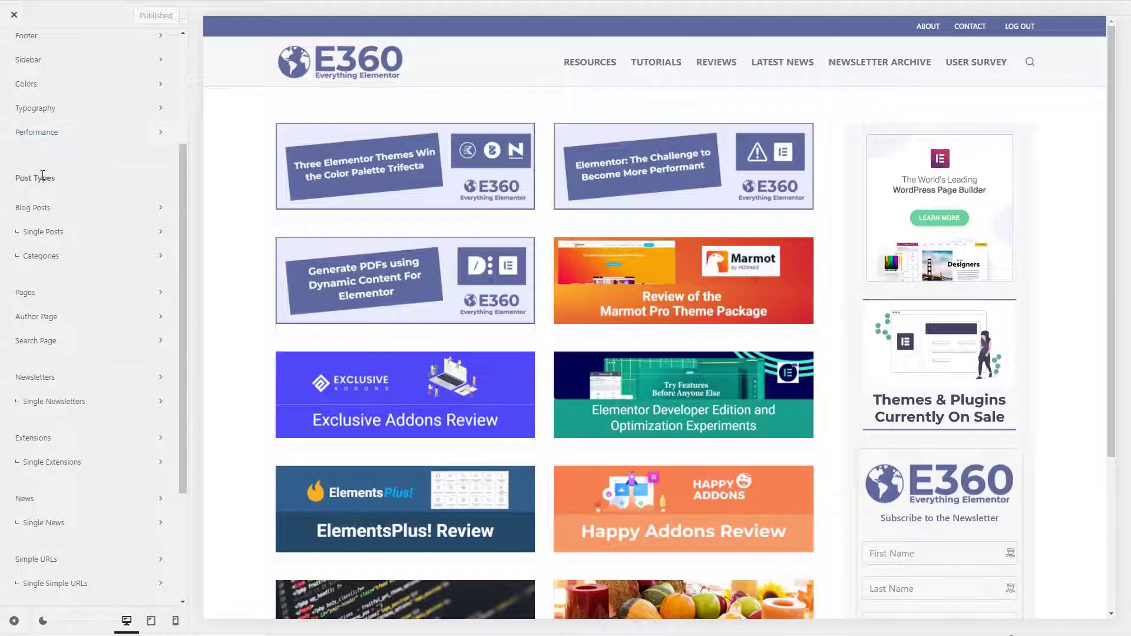
pyautogui.scroll(-3, 47, 174)
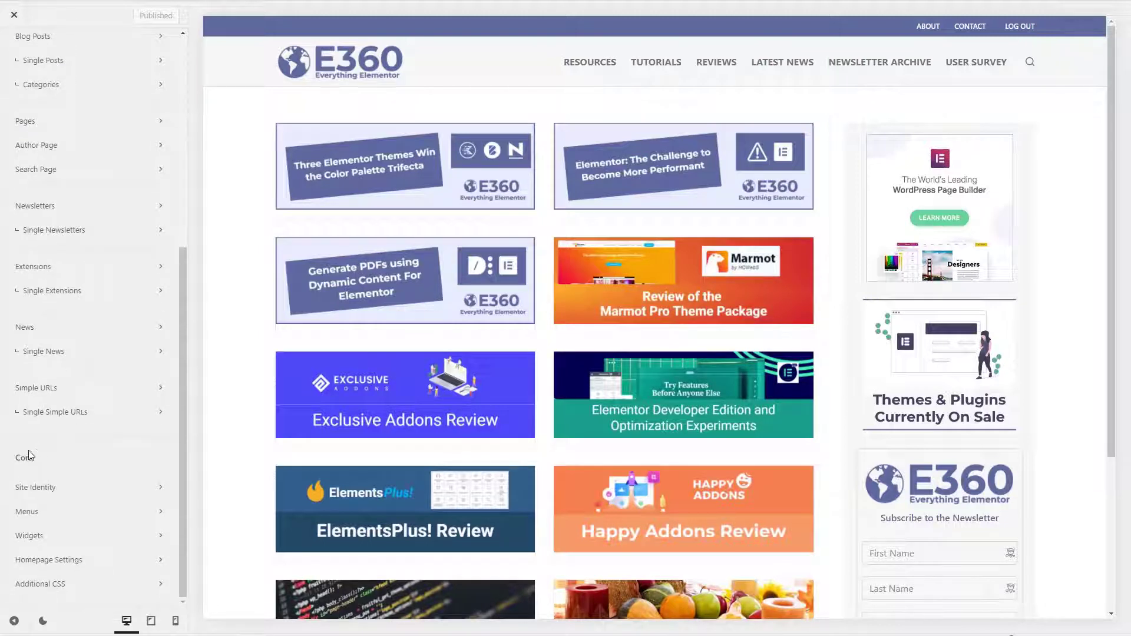
pyautogui.scroll(5, 32, 455)
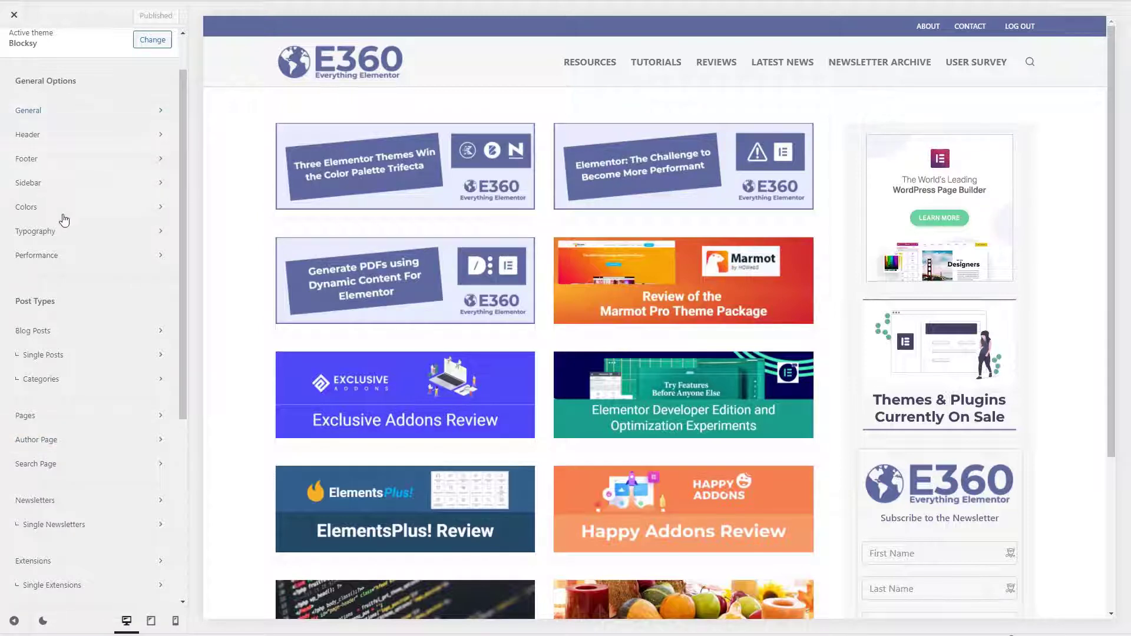
pyautogui.click(56, 117)
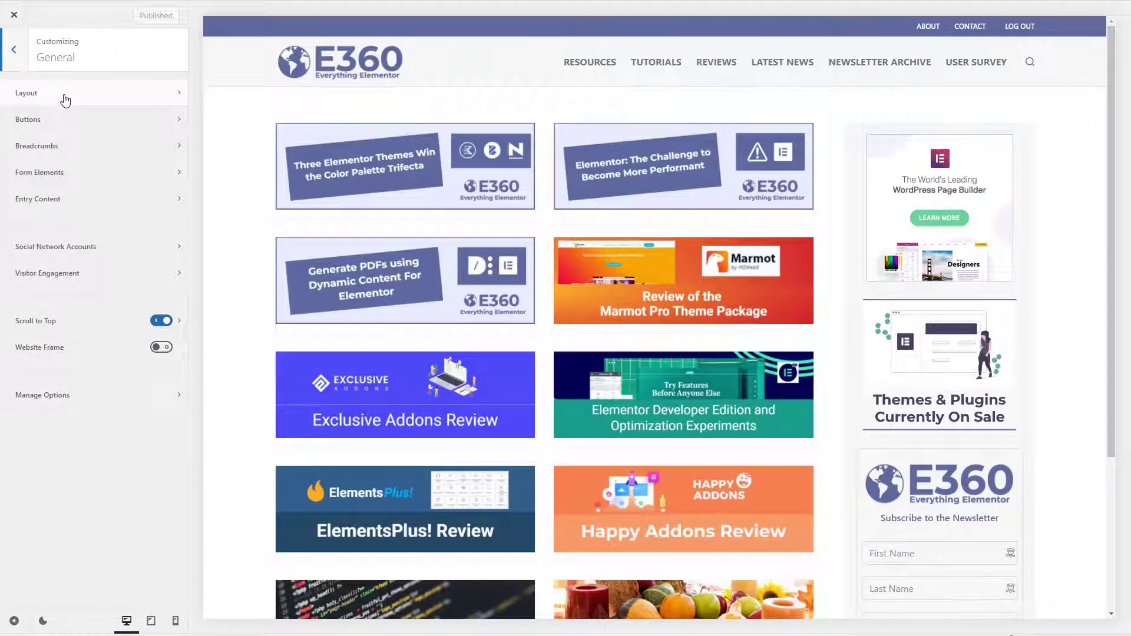
pyautogui.click(59, 403)
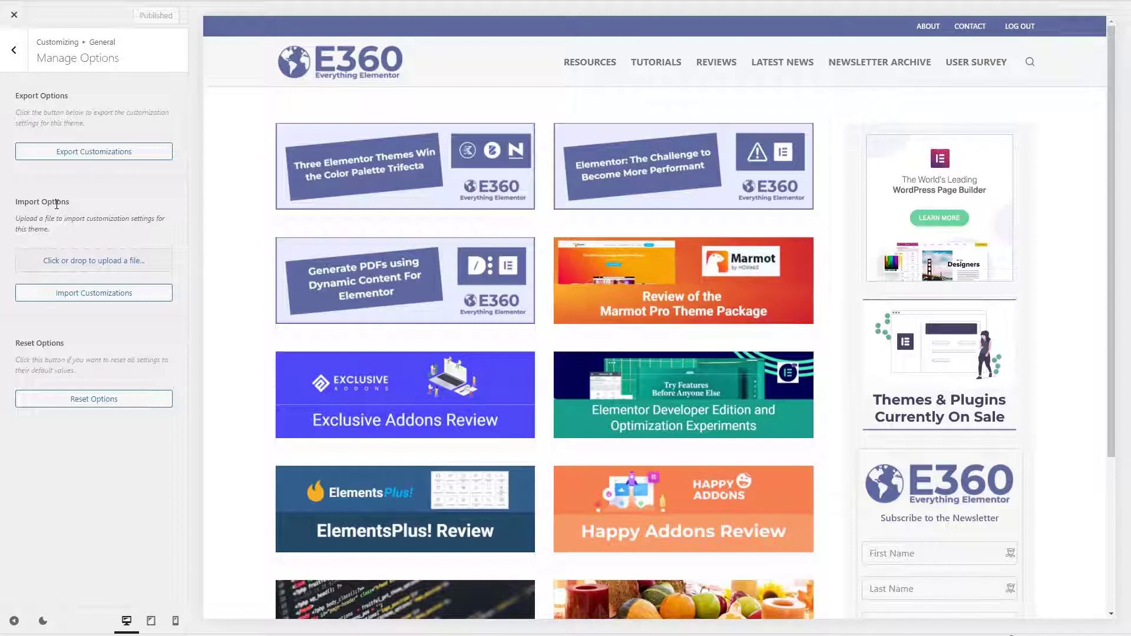
pyautogui.click(13, 50)
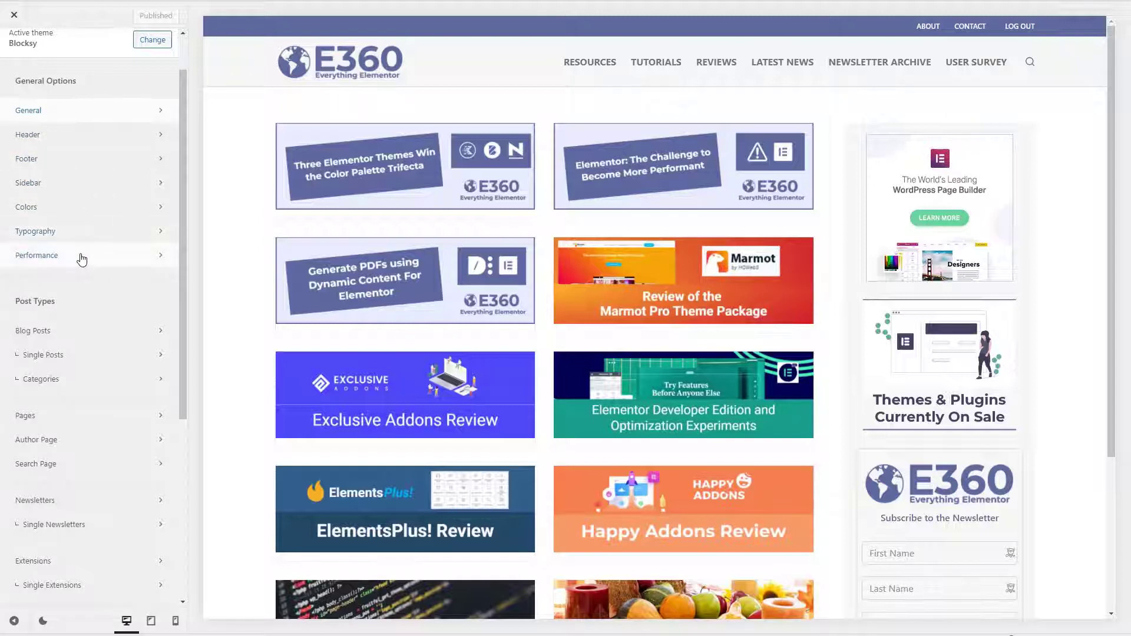
# - Review the Customizer's Colors panel, then close the Customizer back to the live home page
pyautogui.scroll(-3, 81, 260)
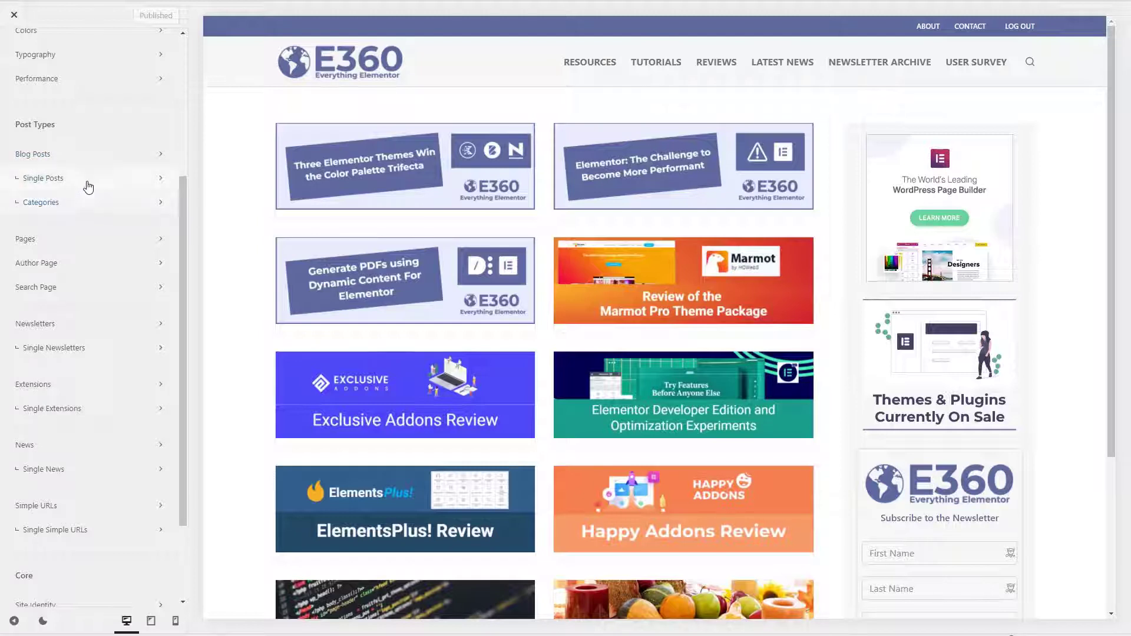
pyautogui.scroll(-3, 57, 160)
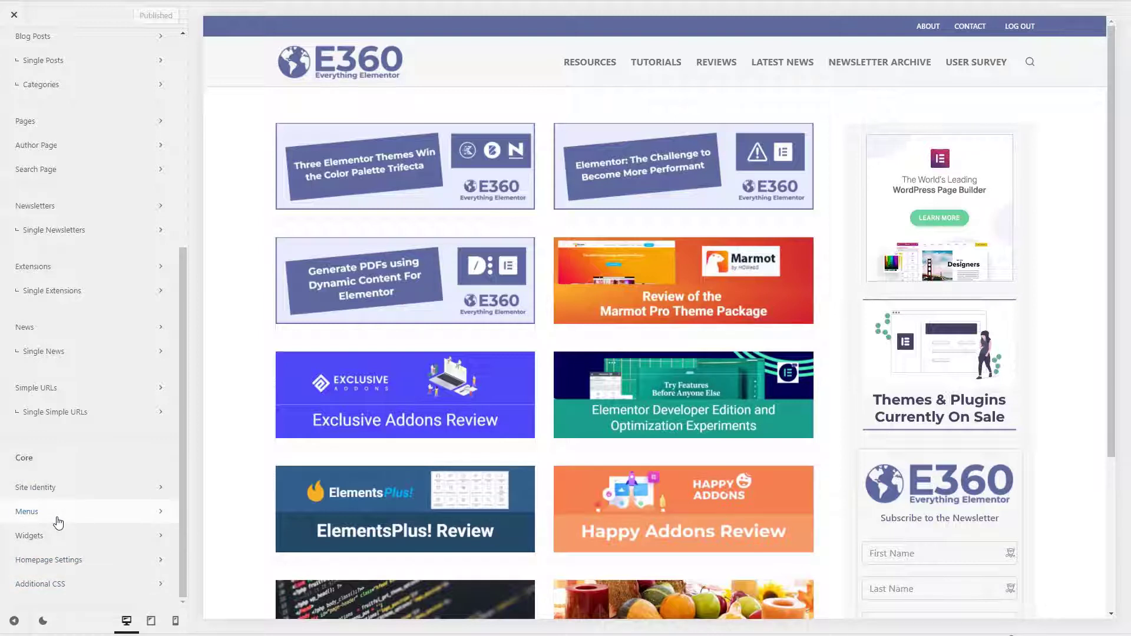
pyautogui.scroll(6, 58, 523)
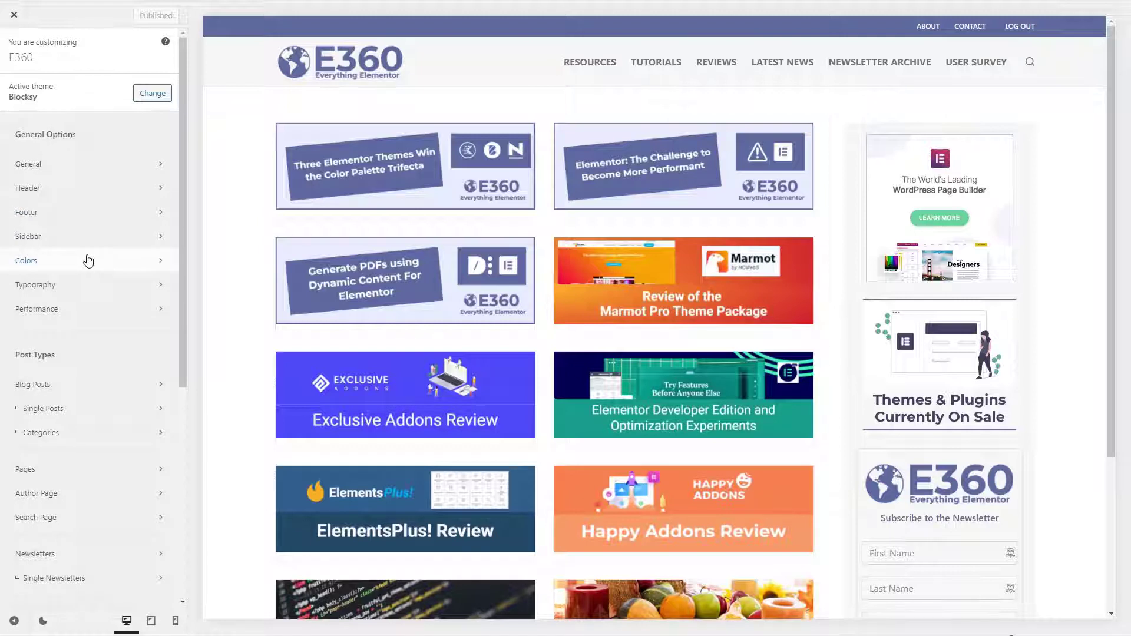
pyautogui.click(55, 265)
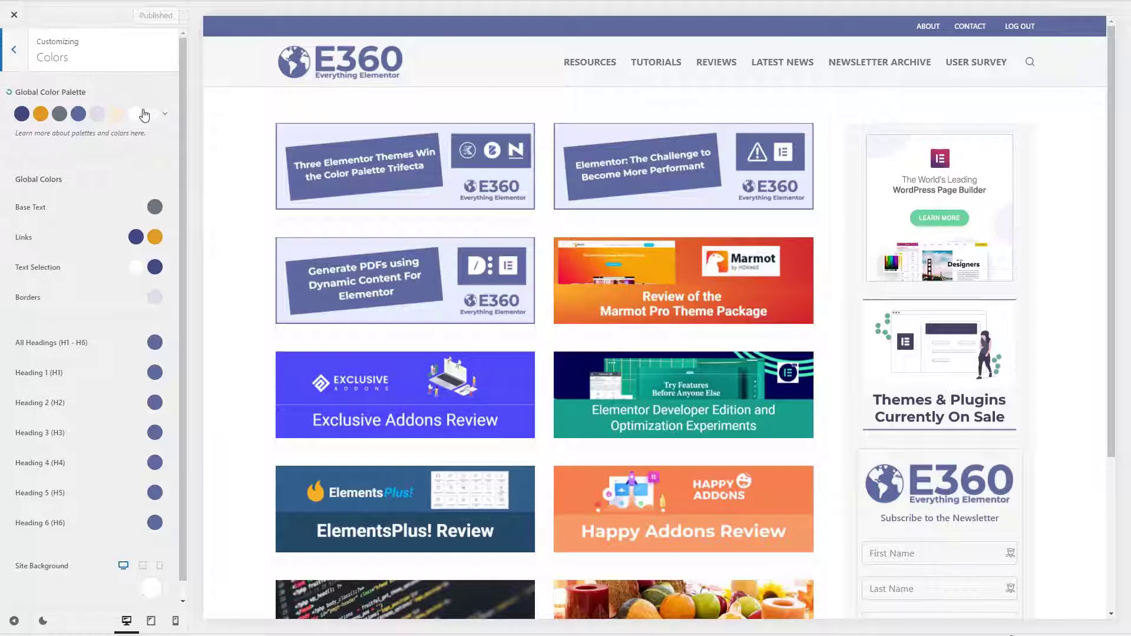
pyautogui.click(15, 14)
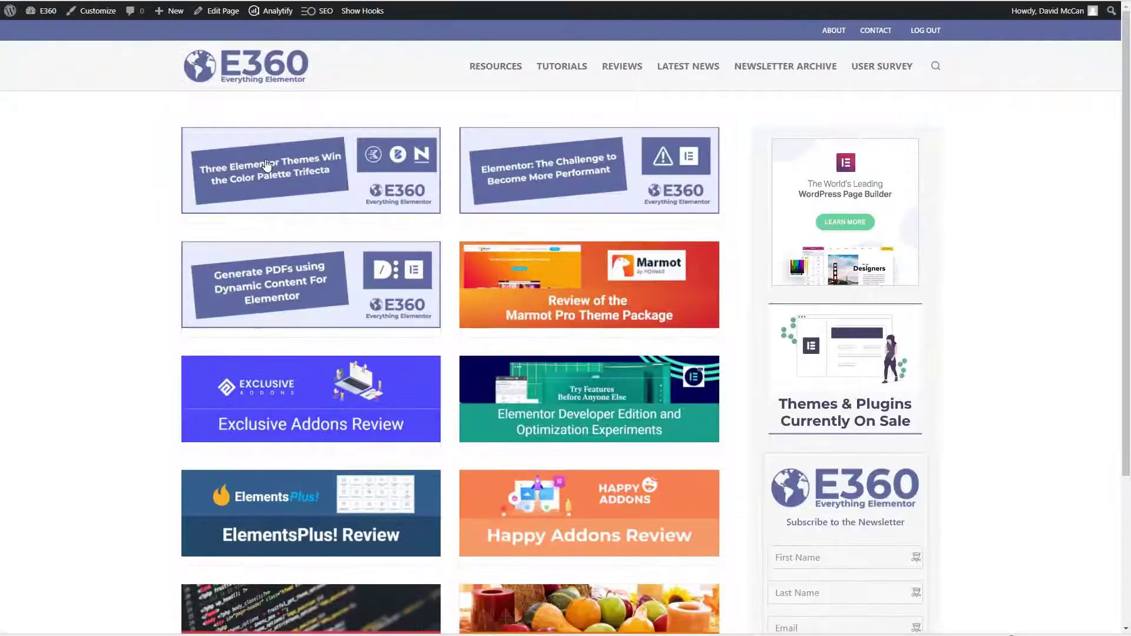
# - Edit the 'Three Elementor Themes Win the Color Palette Trifecta' post and scroll its content
pyautogui.click(266, 165)
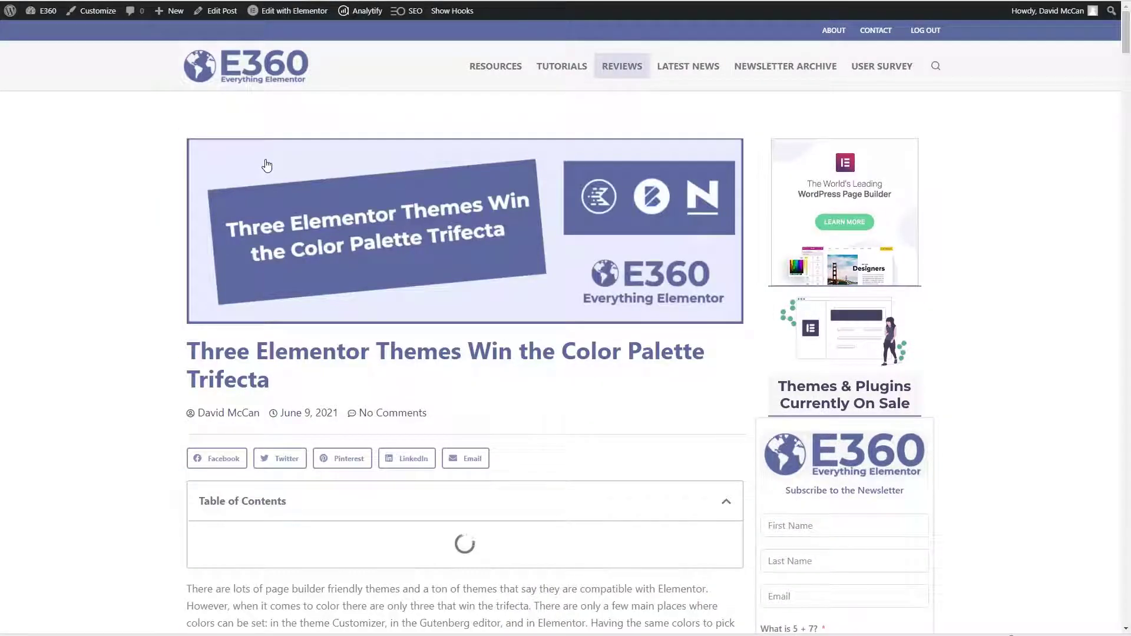
pyautogui.click(213, 16)
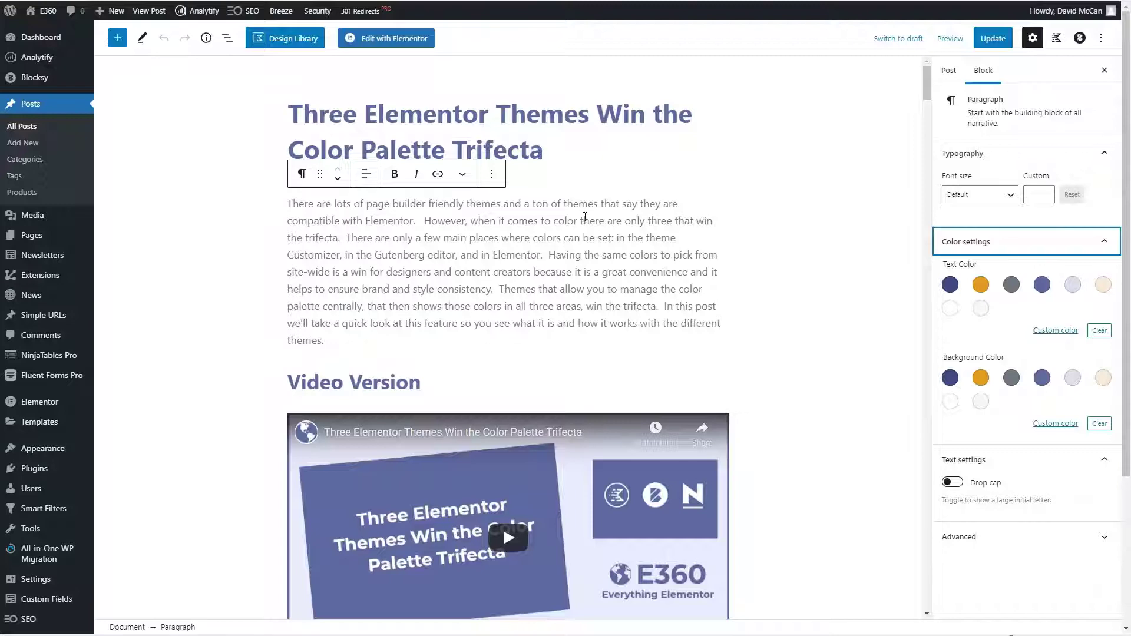
pyautogui.scroll(-15, 585, 219)
pyautogui.scroll(-6, 587, 221)
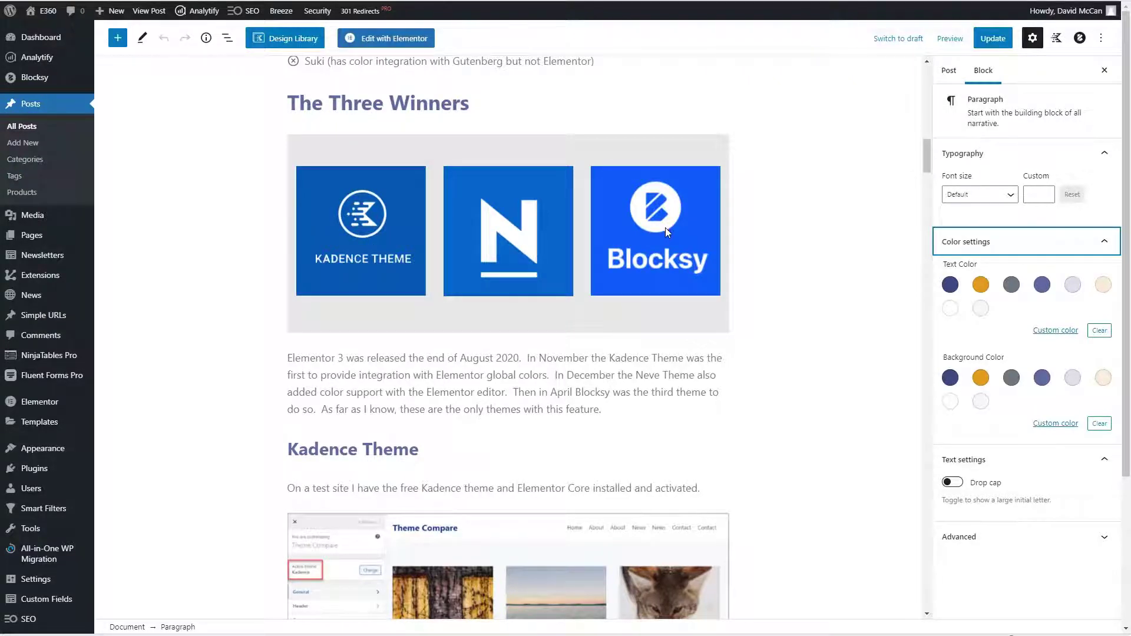
pyautogui.scroll(9, 665, 231)
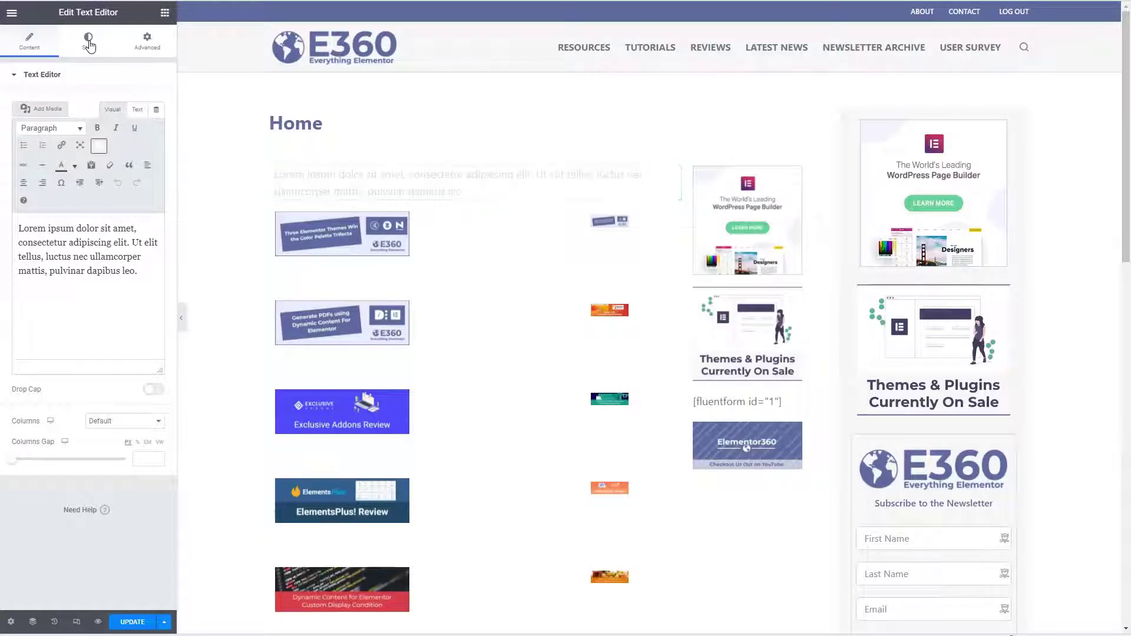
# - Check the text block's global text colours, then exit Elementor to the WordPress dashboard
pyautogui.click(89, 43)
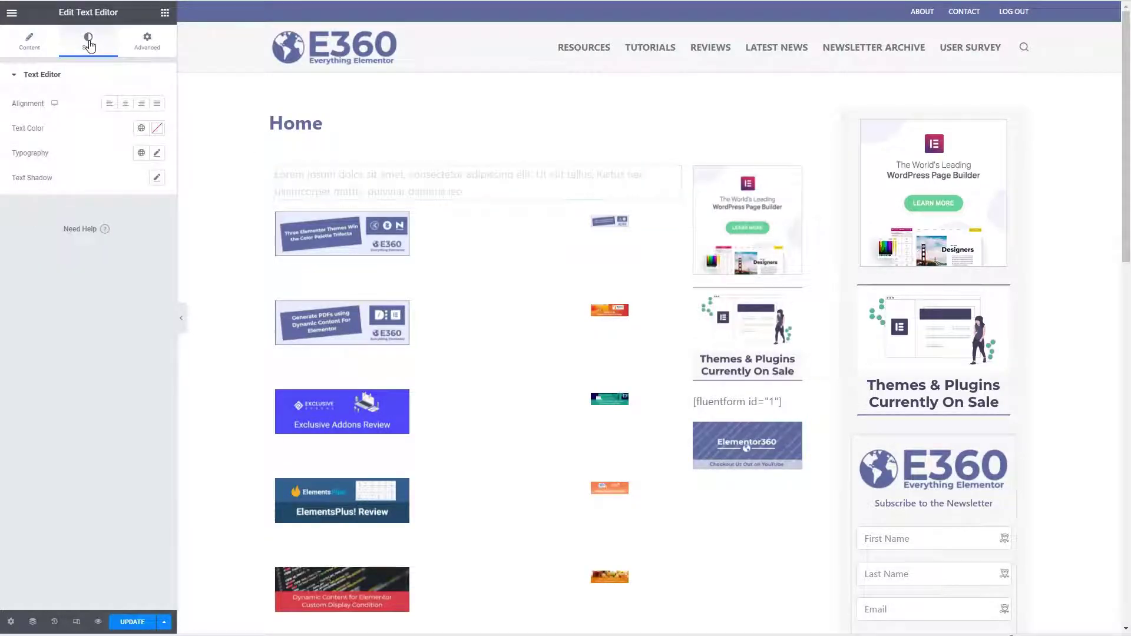
pyautogui.click(142, 129)
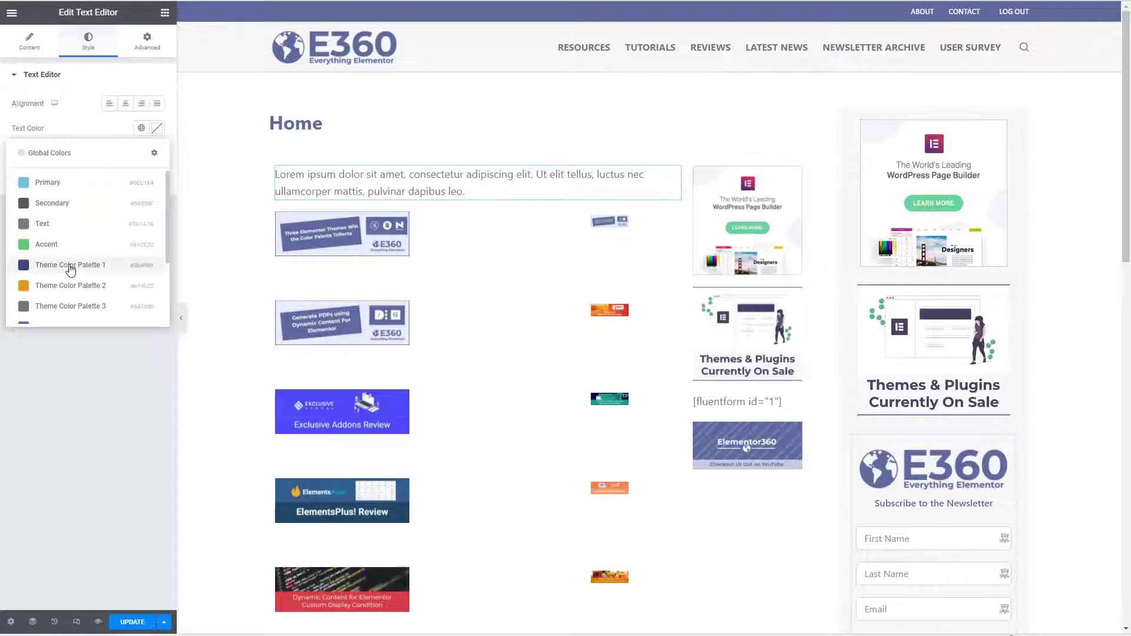
pyautogui.scroll(-1, 71, 269)
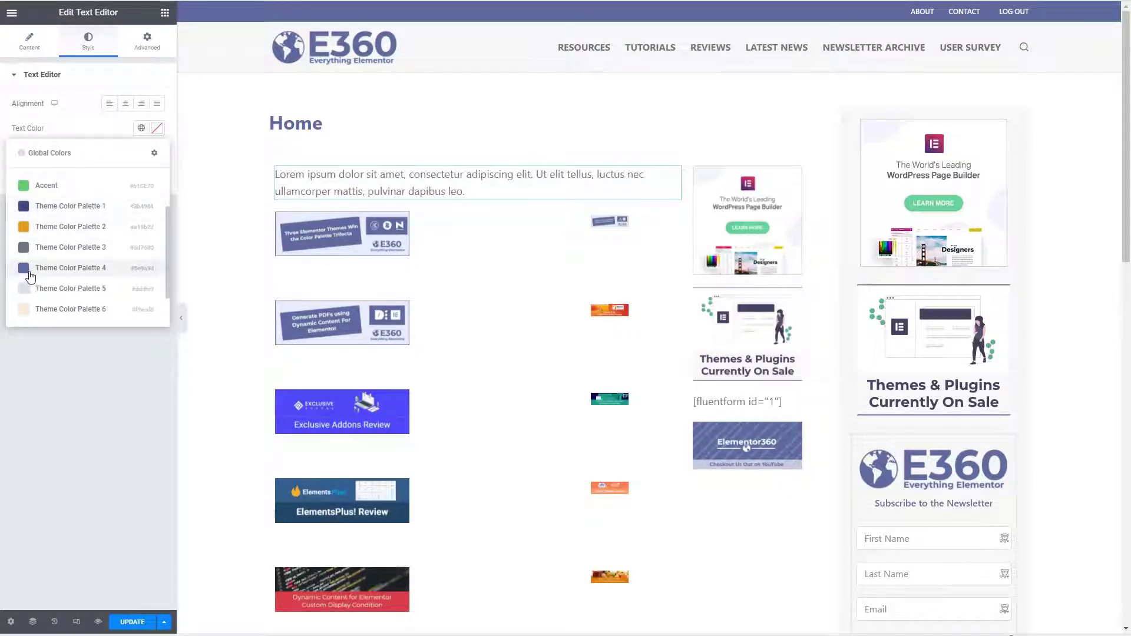
pyautogui.scroll(-1, 30, 274)
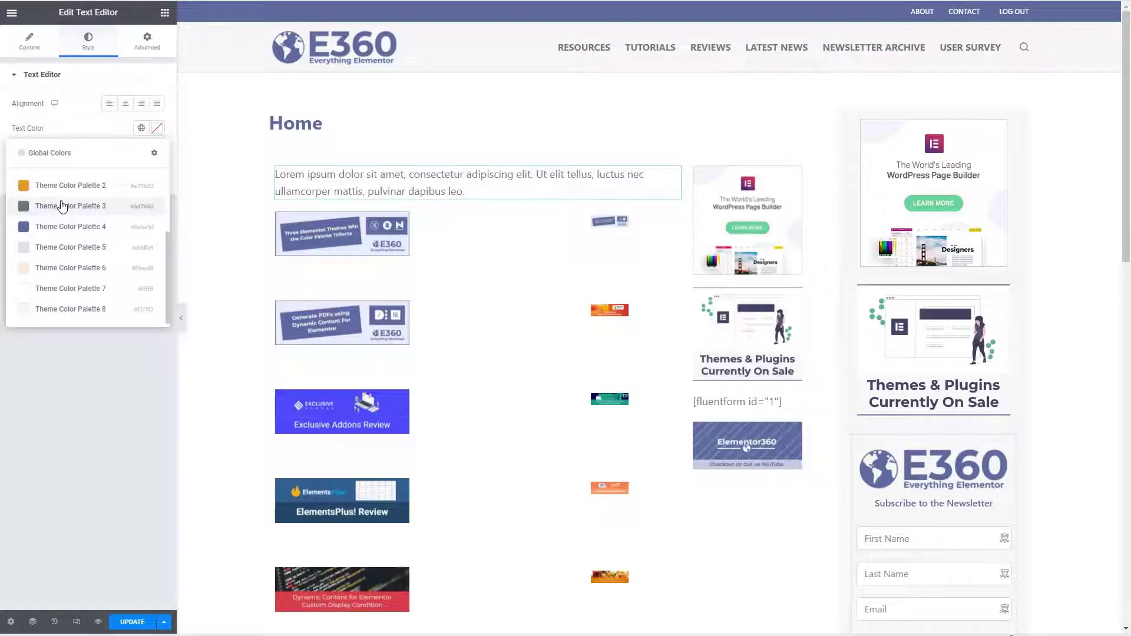
pyautogui.scroll(2, 61, 205)
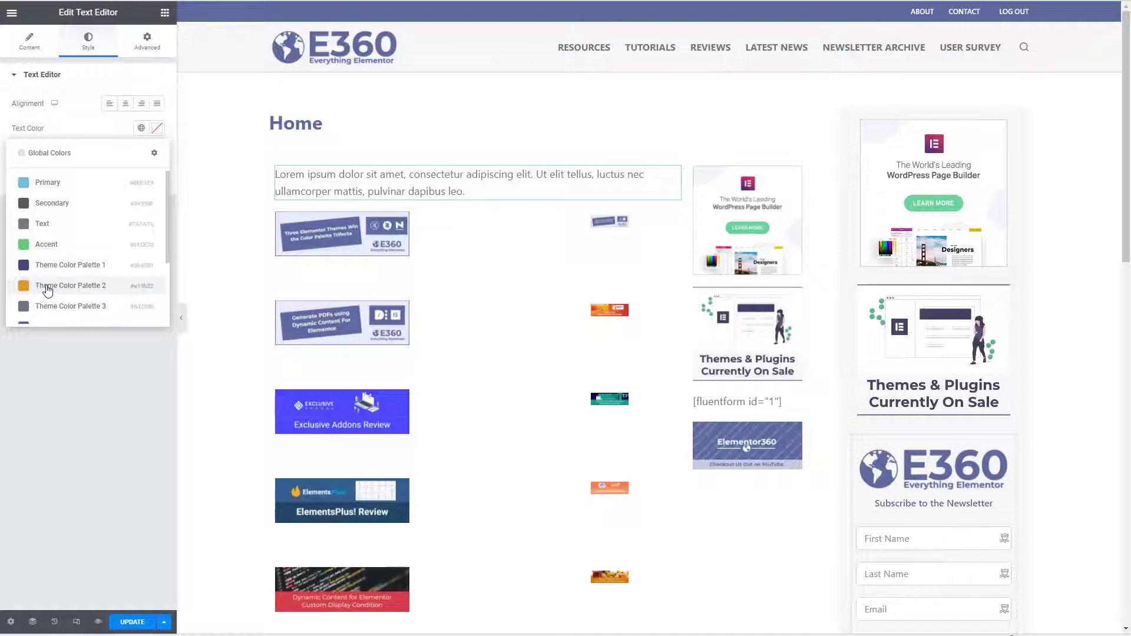
pyautogui.click(12, 12)
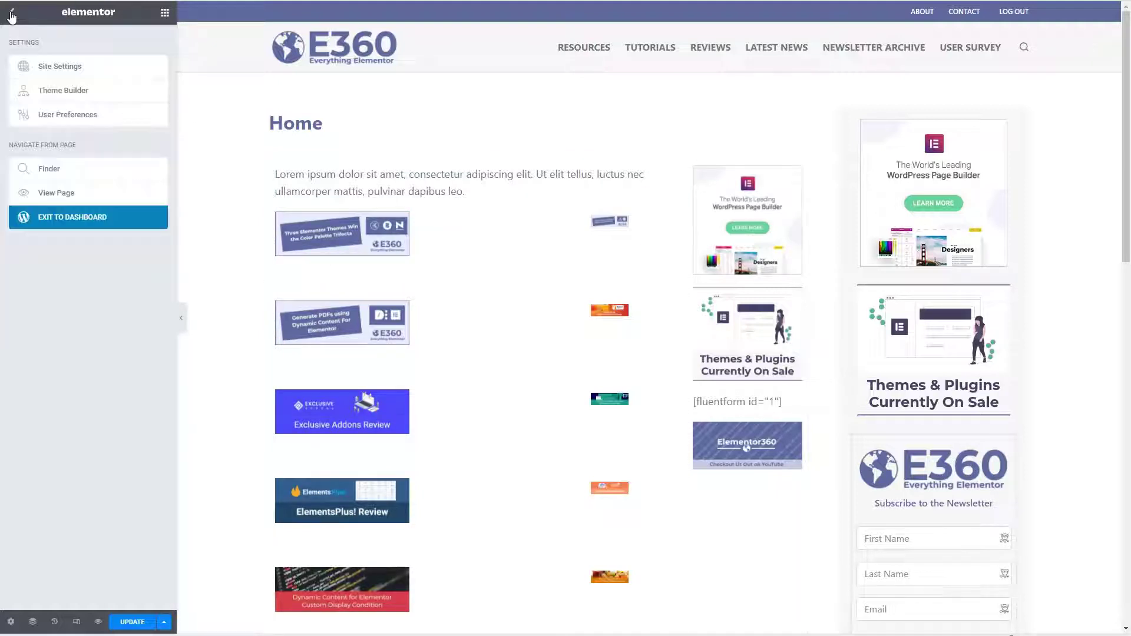
pyautogui.click(59, 220)
# - Confirm leaving the editor and go to the Themes page, where Blocksy is active
pyautogui.press('Return')
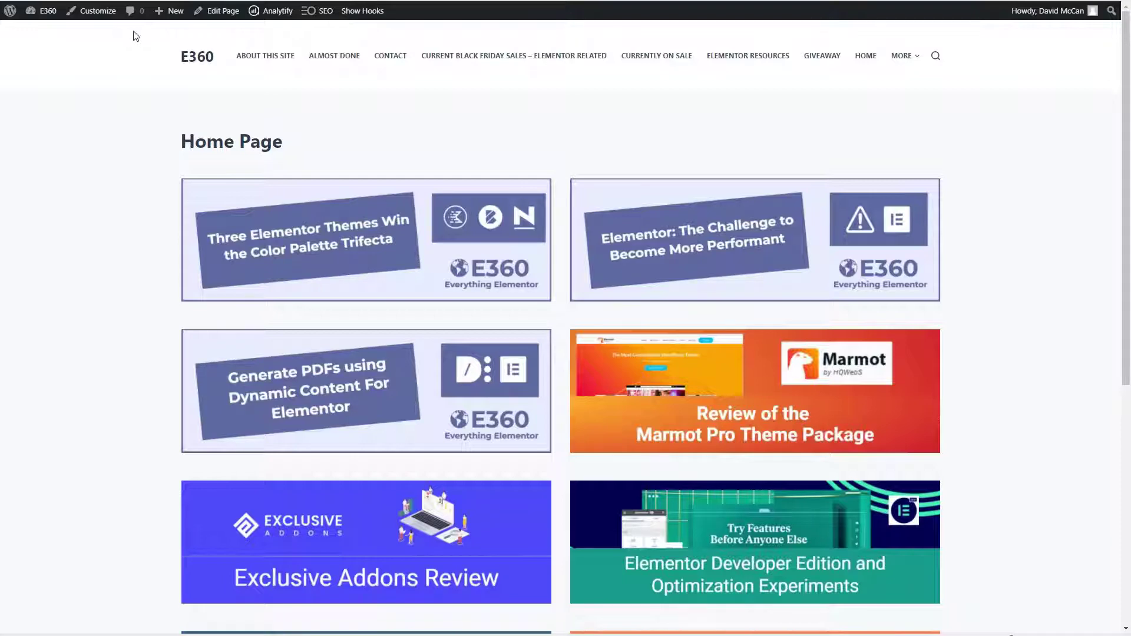
pyautogui.moveTo(47, 10)
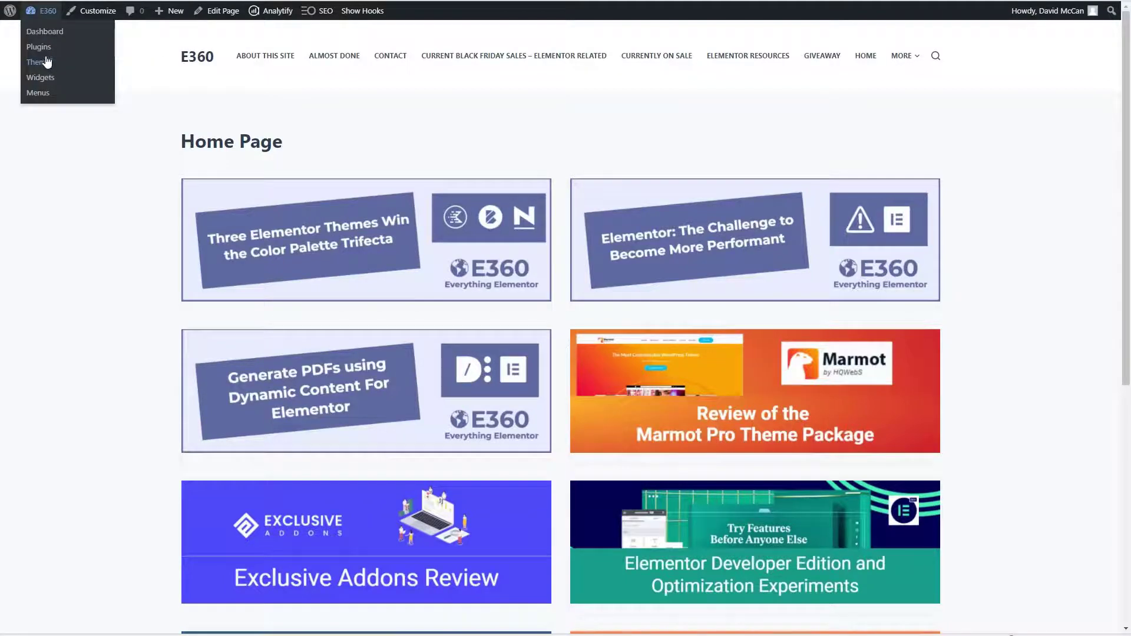
pyautogui.click(44, 62)
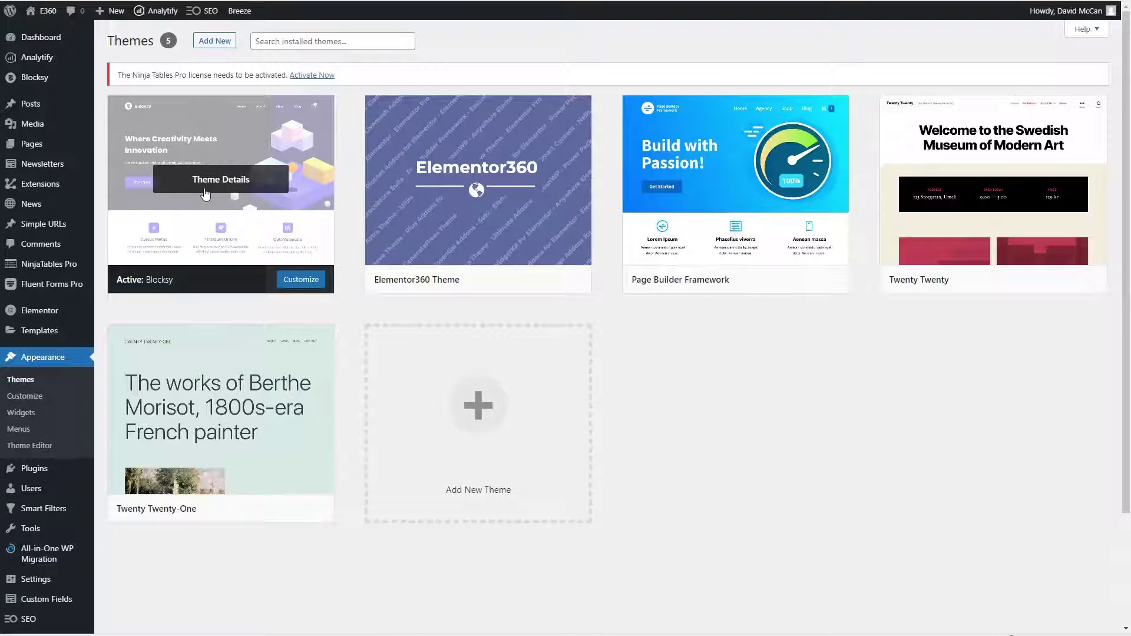
# - Look over the installed plugins list, then go to the E360 site's front end
pyautogui.click(33, 469)
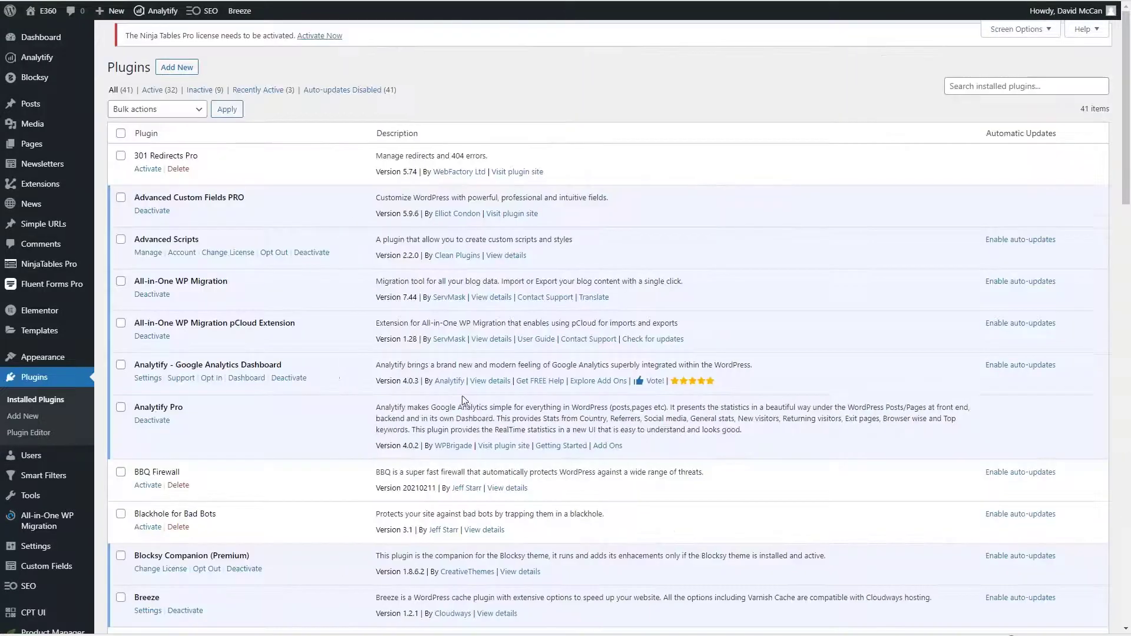
pyautogui.scroll(-4, 161, 182)
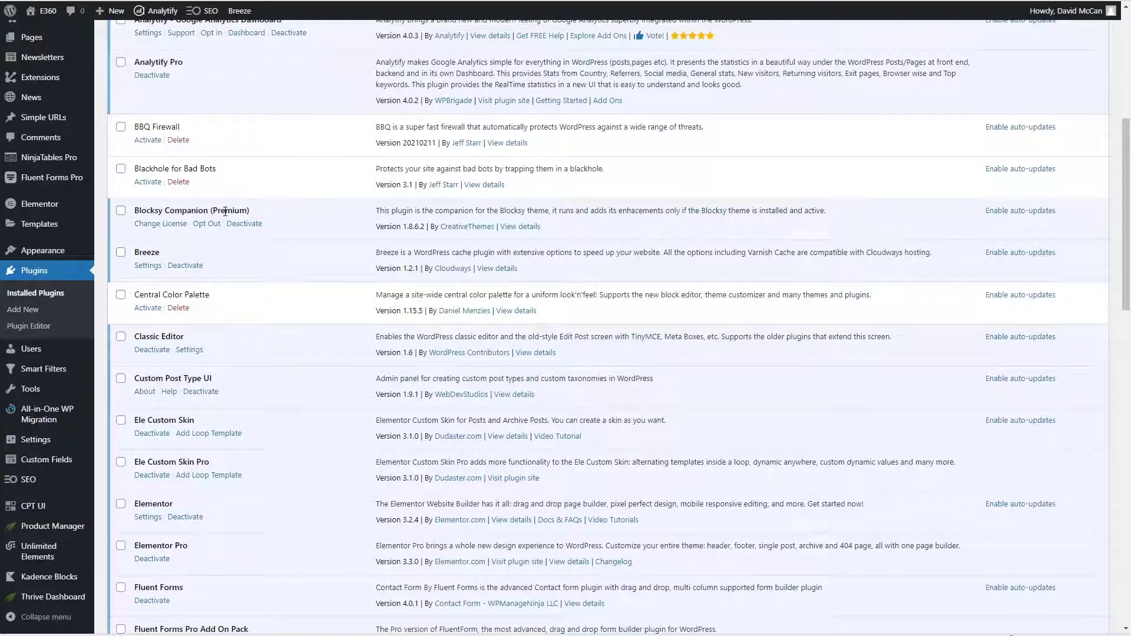
pyautogui.scroll(2, 226, 212)
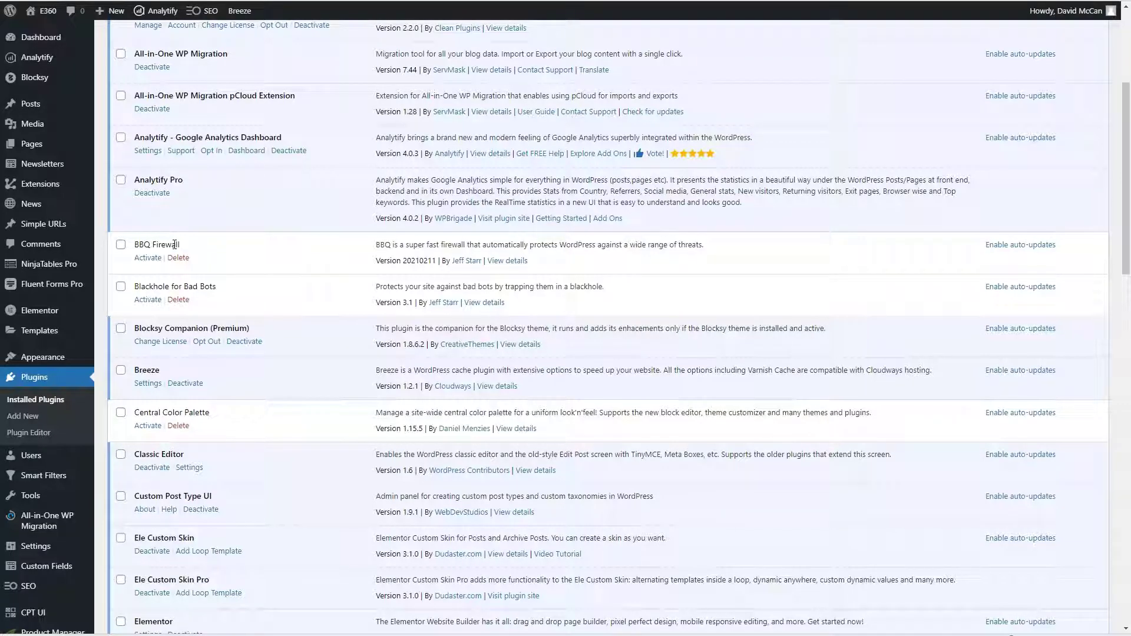
pyautogui.click(47, 28)
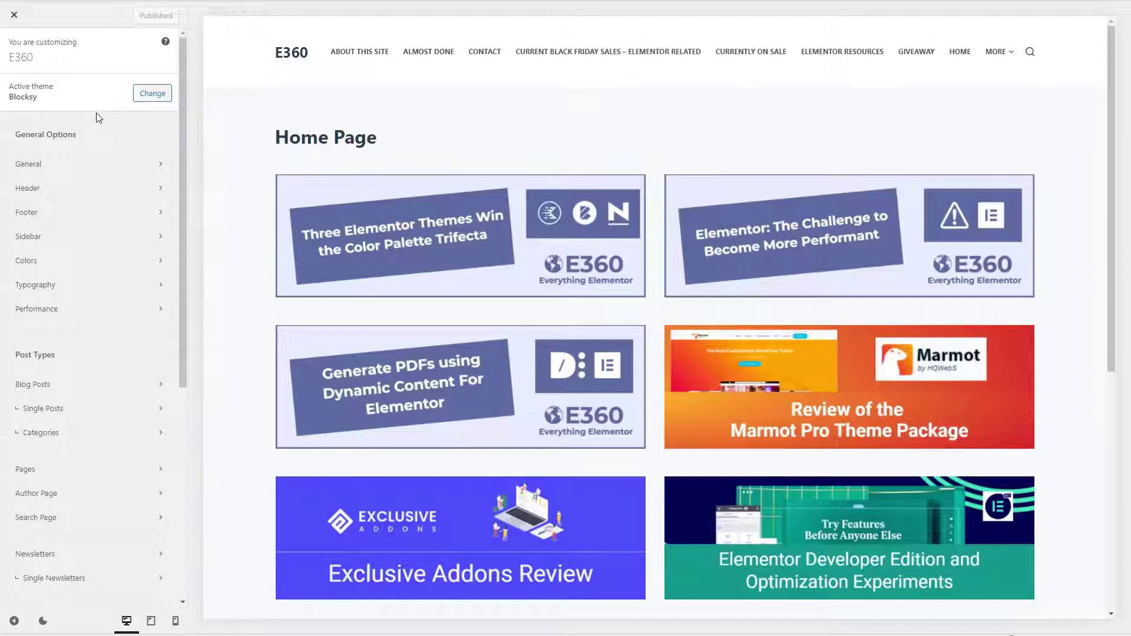
# - From Colors, open Blocksy's colour palette documentation in a new tab, then publish the changes
pyautogui.click(32, 265)
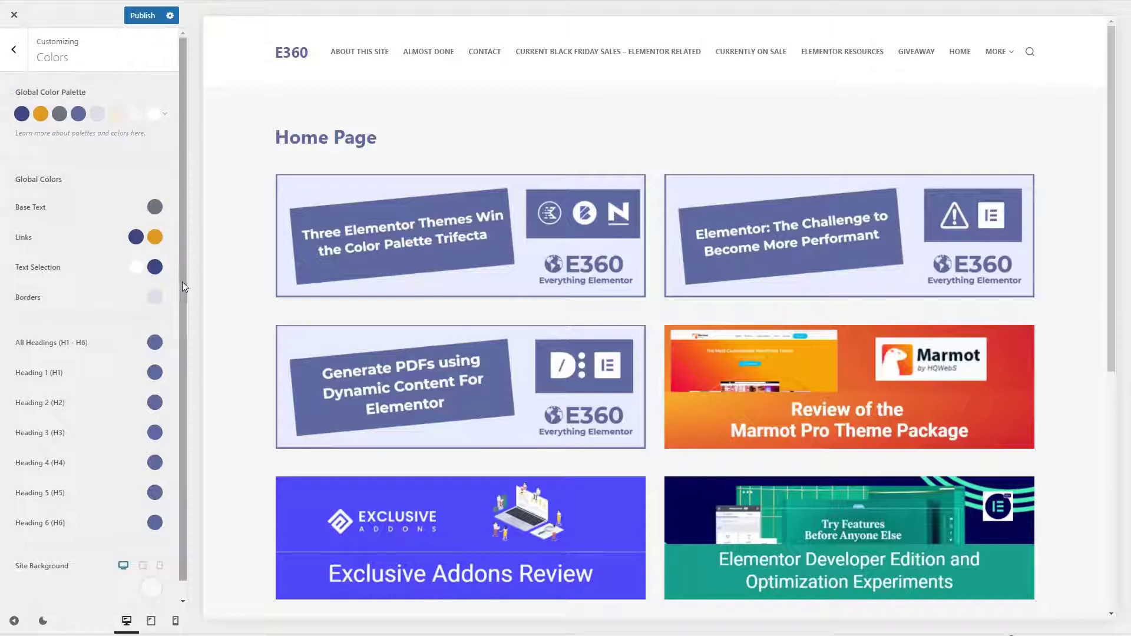
pyautogui.rightClick(138, 136)
pyautogui.click(165, 142)
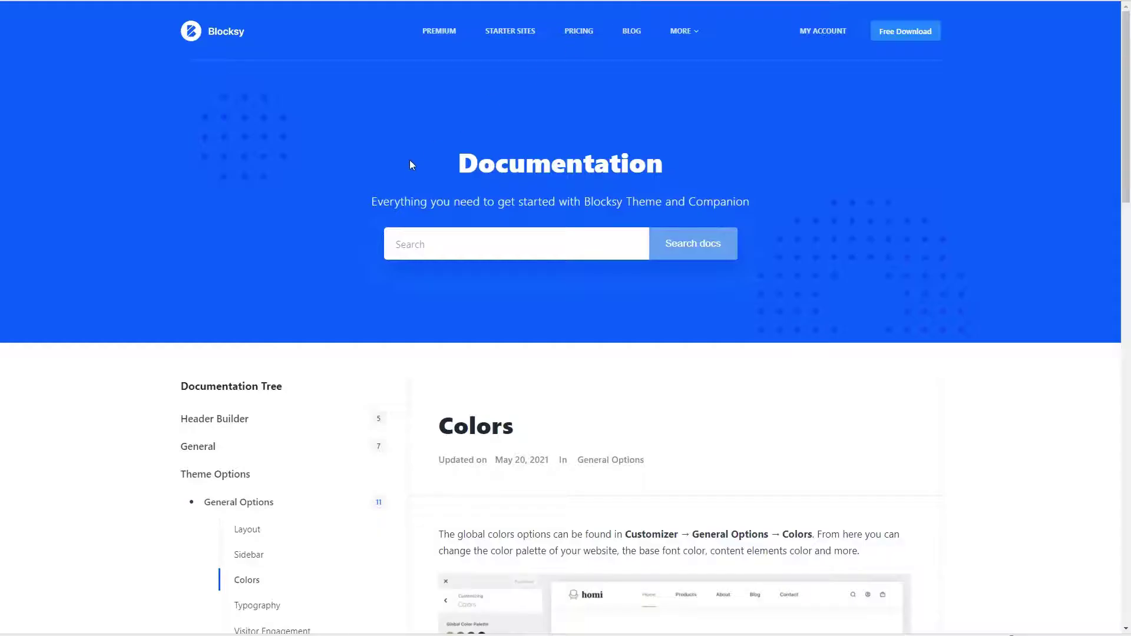
pyautogui.scroll(-5, 408, 160)
pyautogui.scroll(-6, 409, 160)
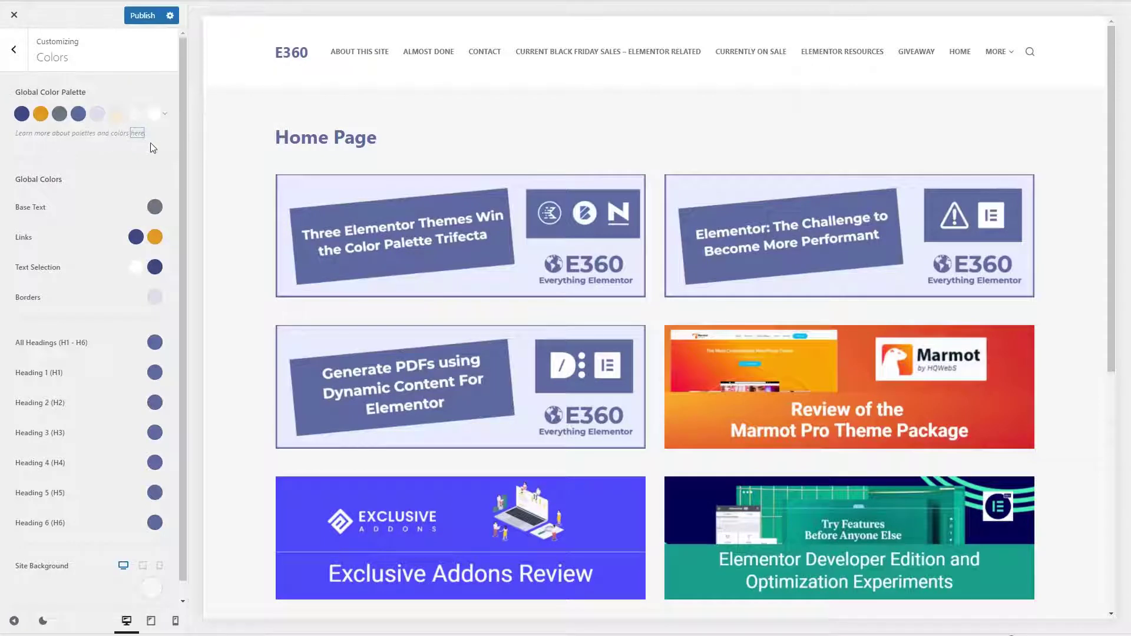
pyautogui.hotkey('ctrl', 's')
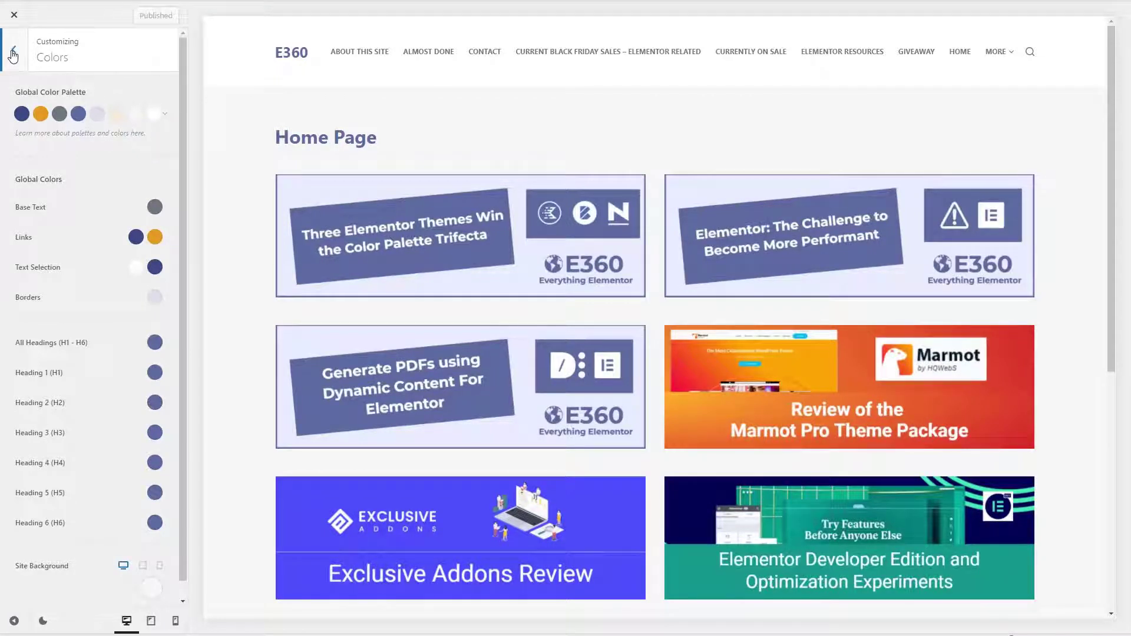
pyautogui.click(13, 55)
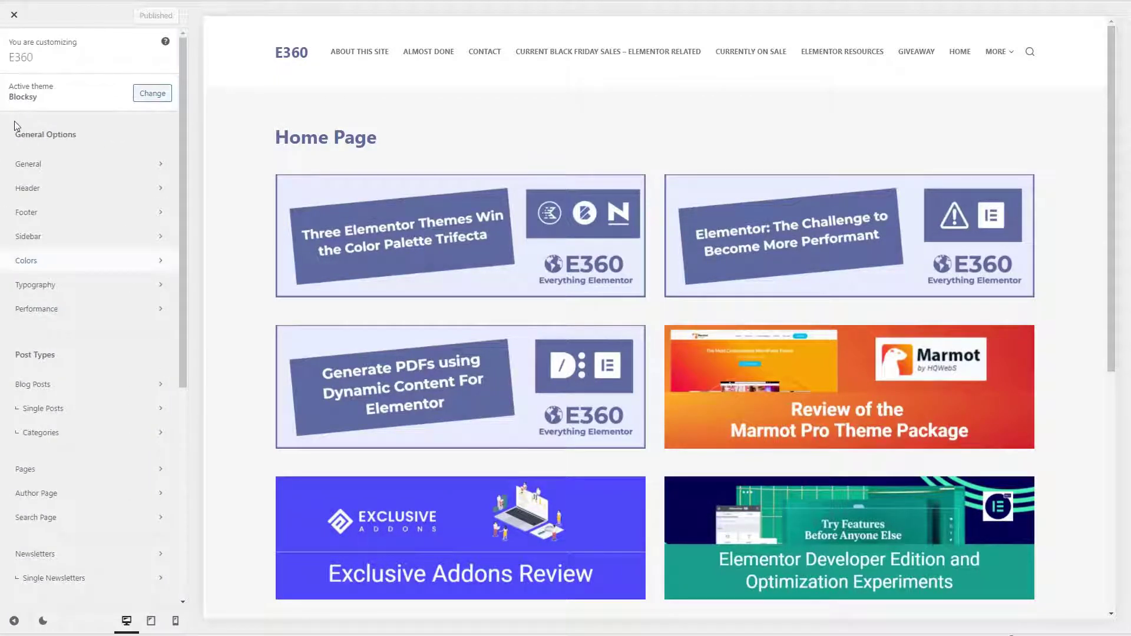
# - In the header builder, drag Menu 2 from the Elements list into the Top Row
pyautogui.click(37, 187)
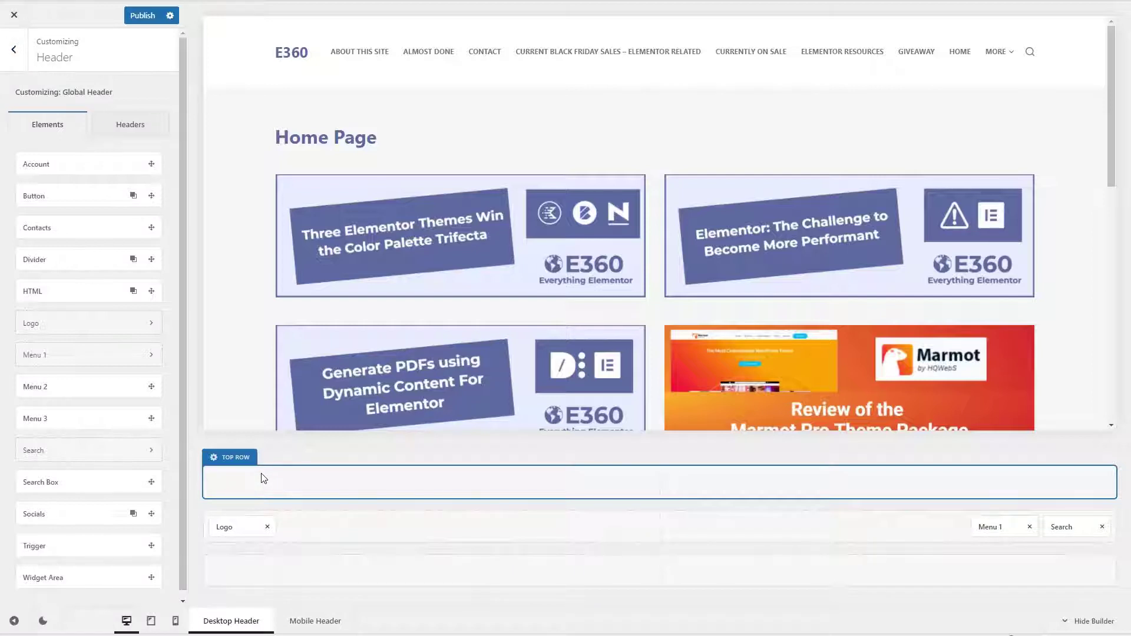
pyautogui.moveTo(109, 389); pyautogui.dragTo(1060, 483)
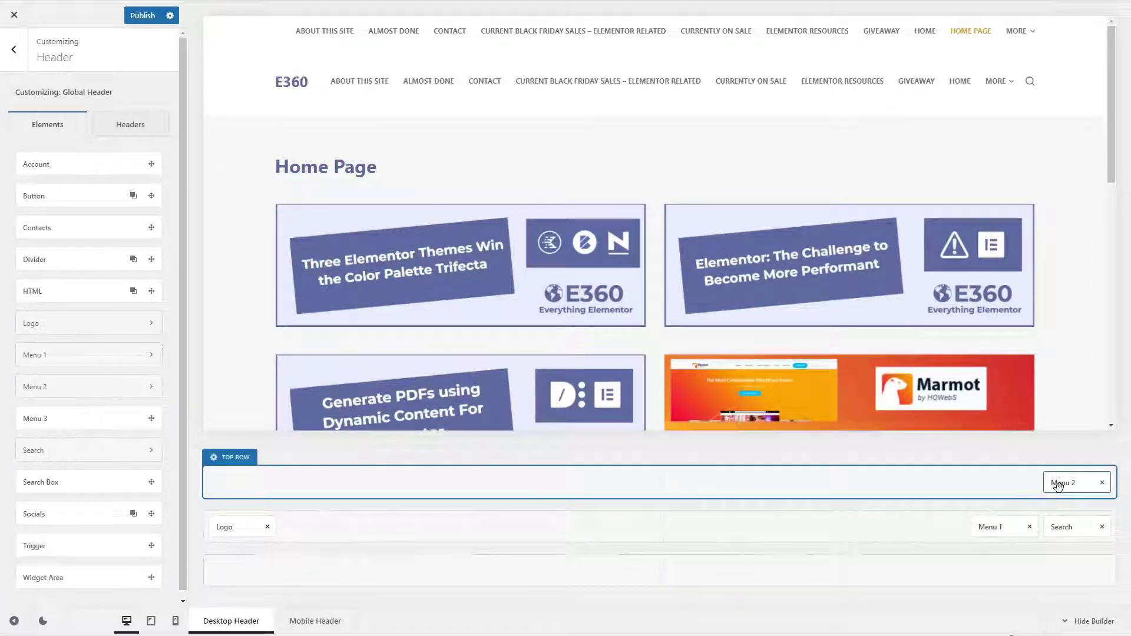
# - Set Menu 2 to display the topbar menu
pyautogui.click(1061, 484)
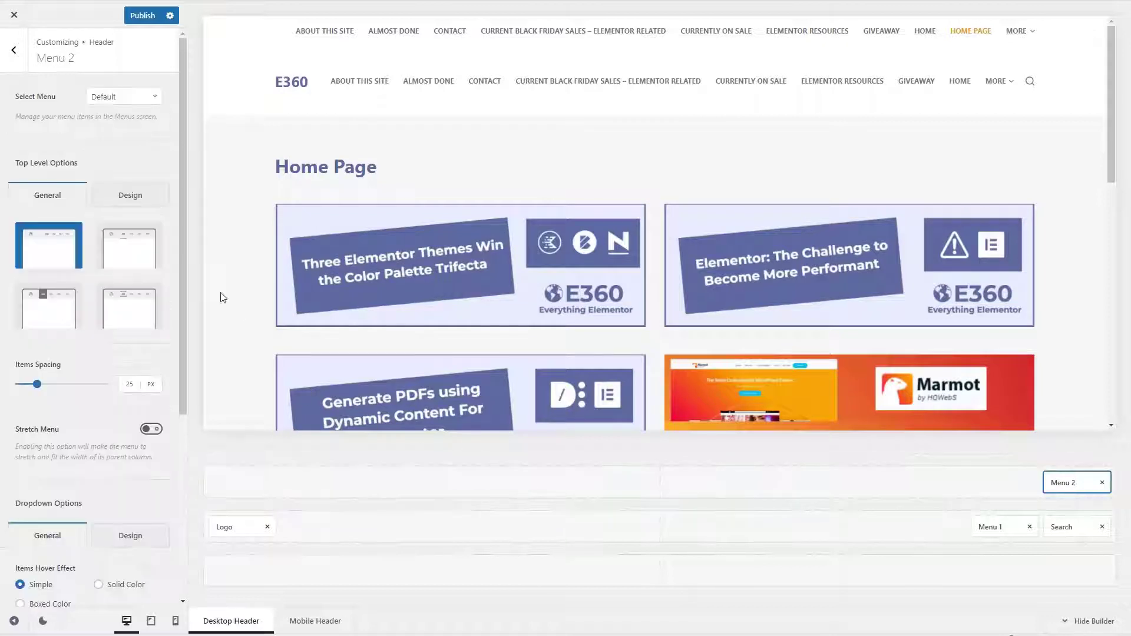
pyautogui.click(105, 98)
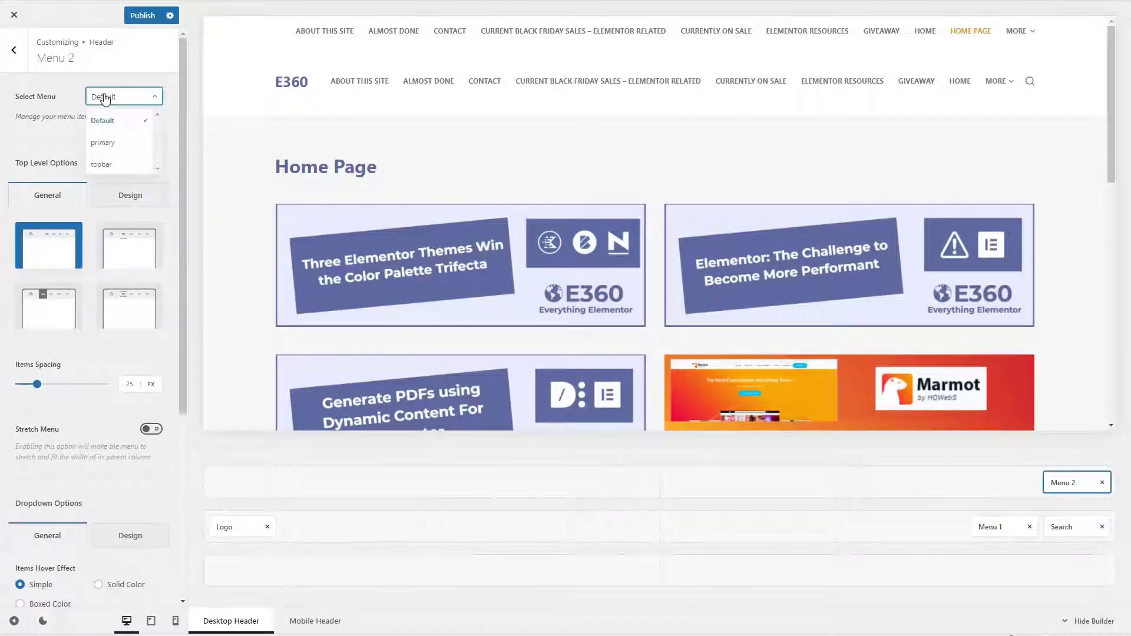
pyautogui.click(102, 165)
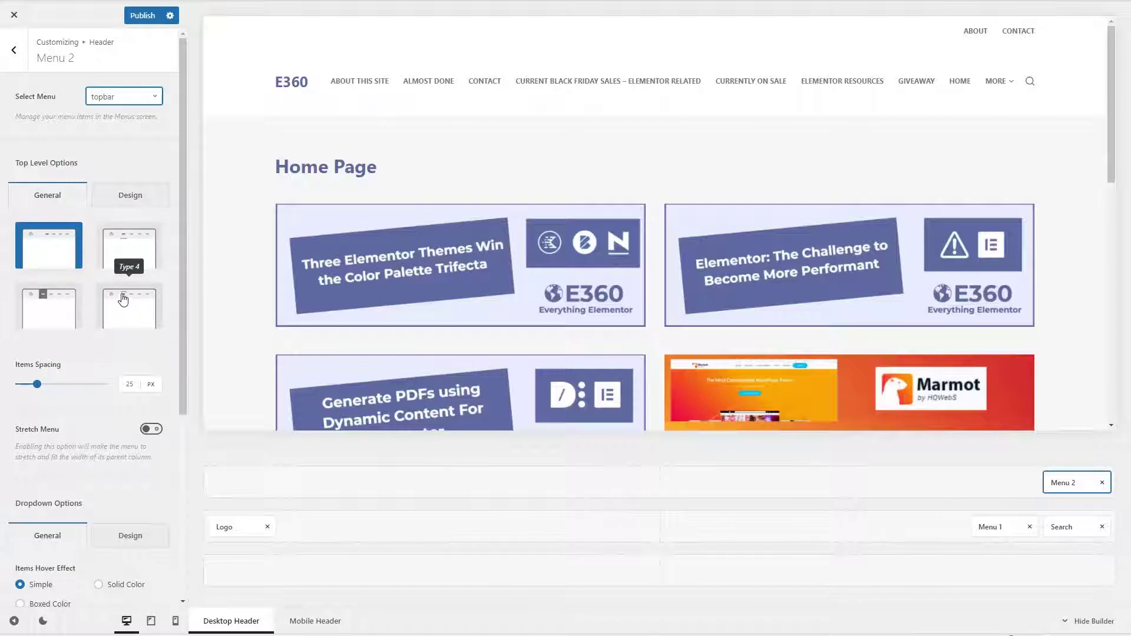
# - Give Menu 2 the third top-level layout and reduce its items height to 66%
pyautogui.click(136, 245)
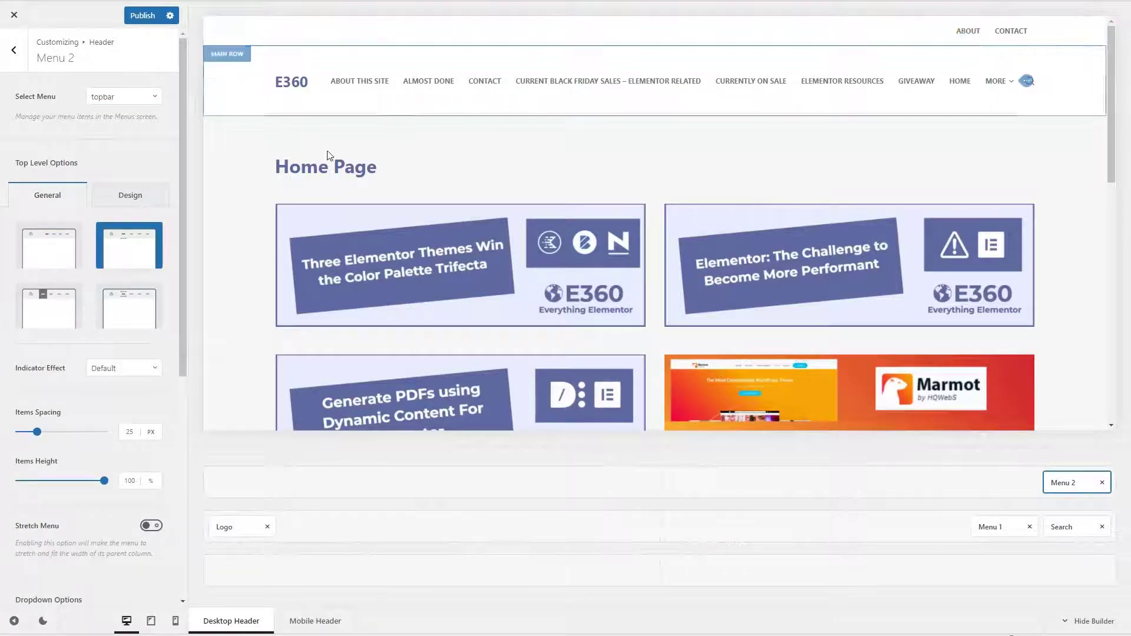
pyautogui.click(81, 316)
pyautogui.click(129, 305)
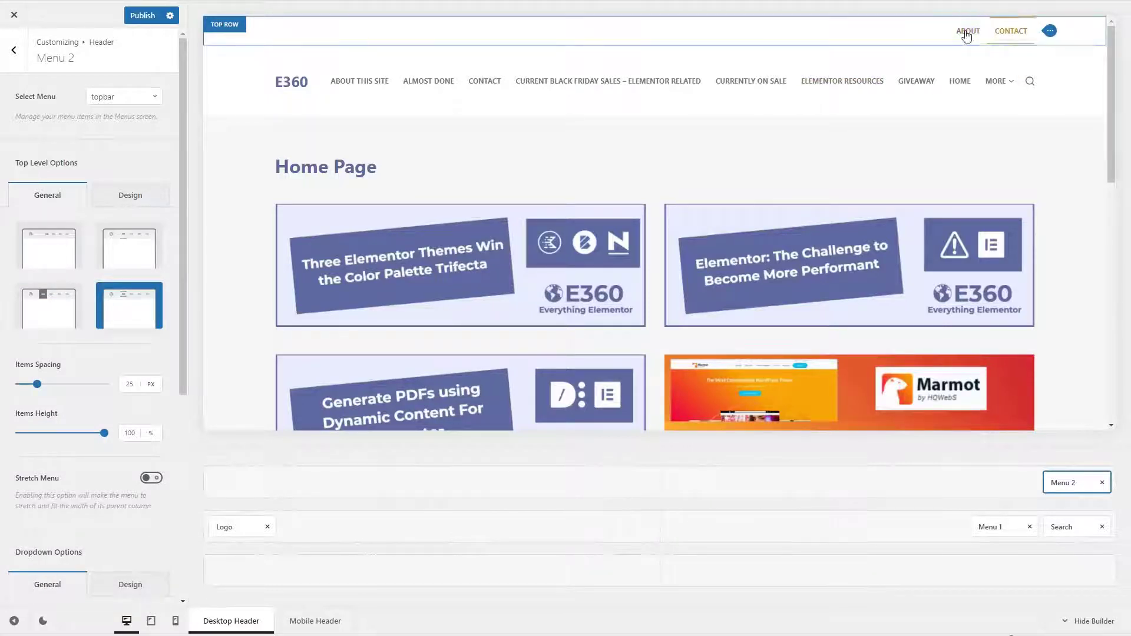
pyautogui.click(40, 299)
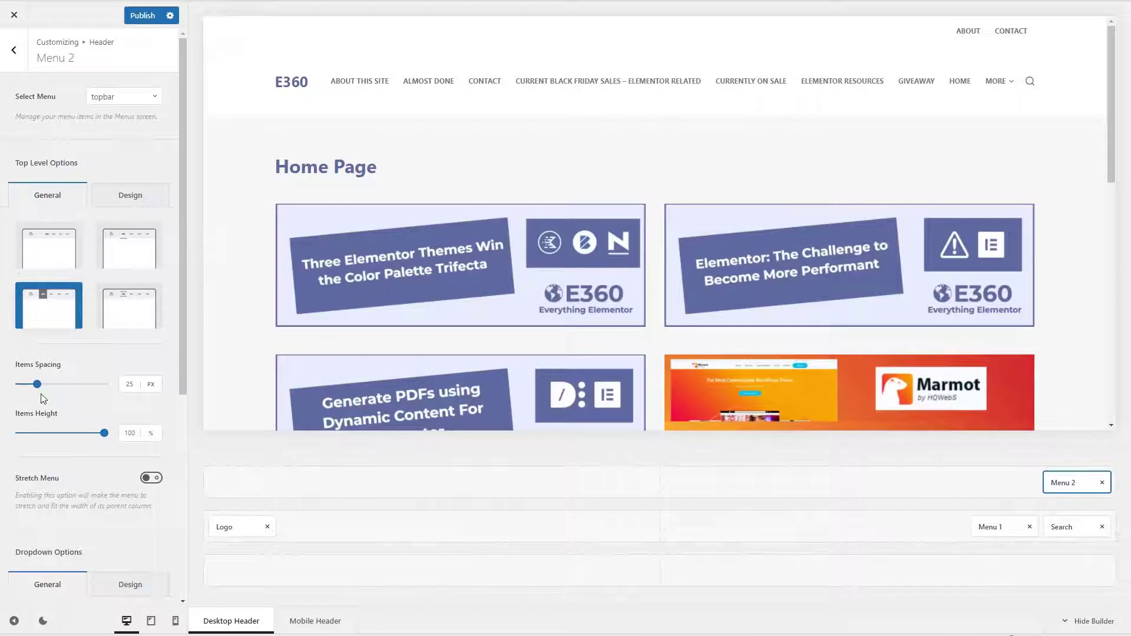
pyautogui.moveTo(104, 433); pyautogui.dragTo(74, 434)
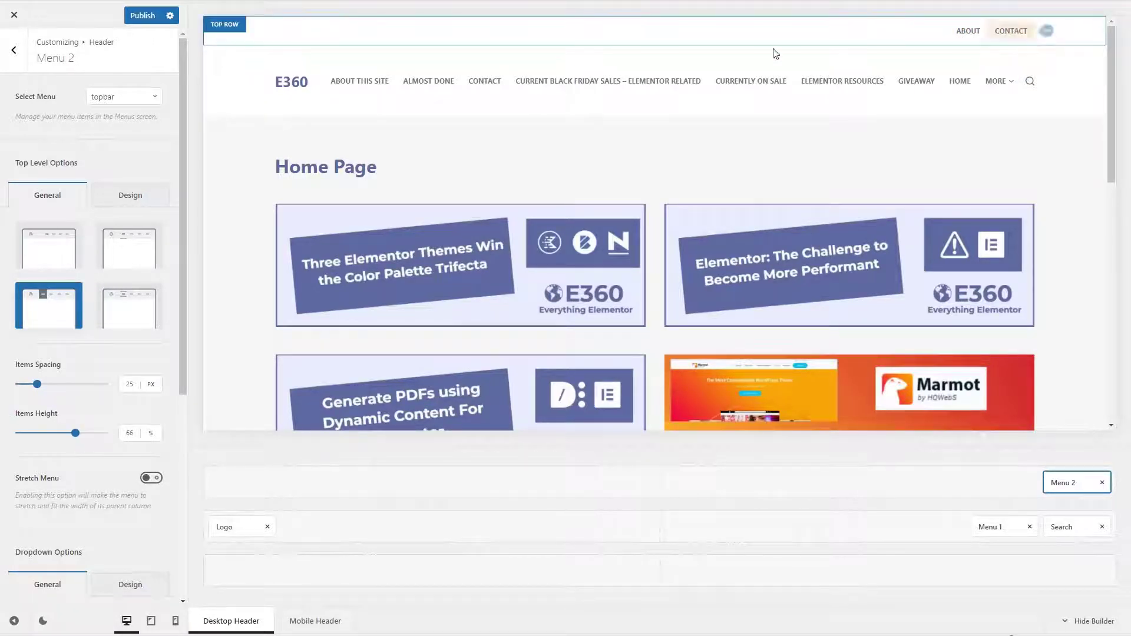
pyautogui.click(126, 202)
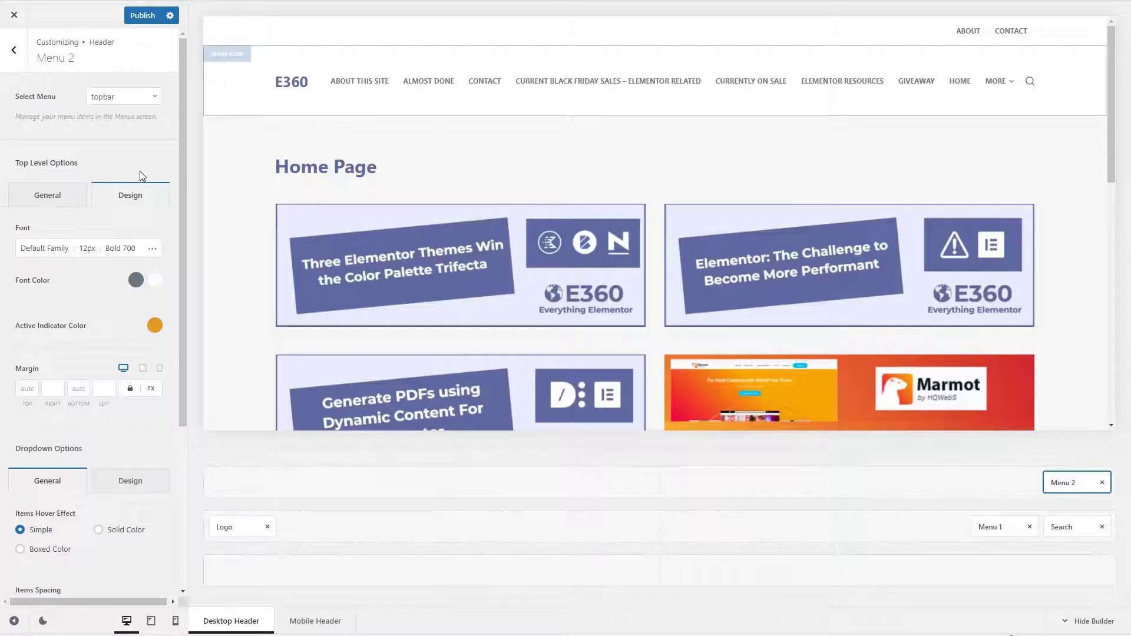
# - Set Menu 2's font colour to Color 5, hover to Color 4, and active indicator to Color 5
pyautogui.click(136, 281)
pyautogui.click(104, 313)
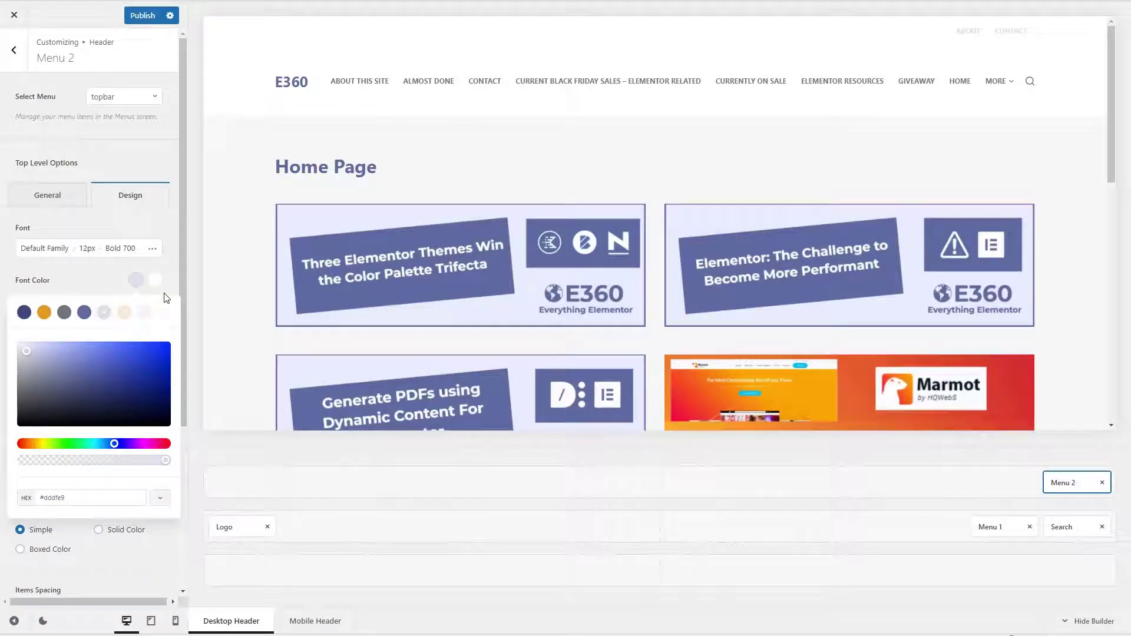
pyautogui.click(155, 280)
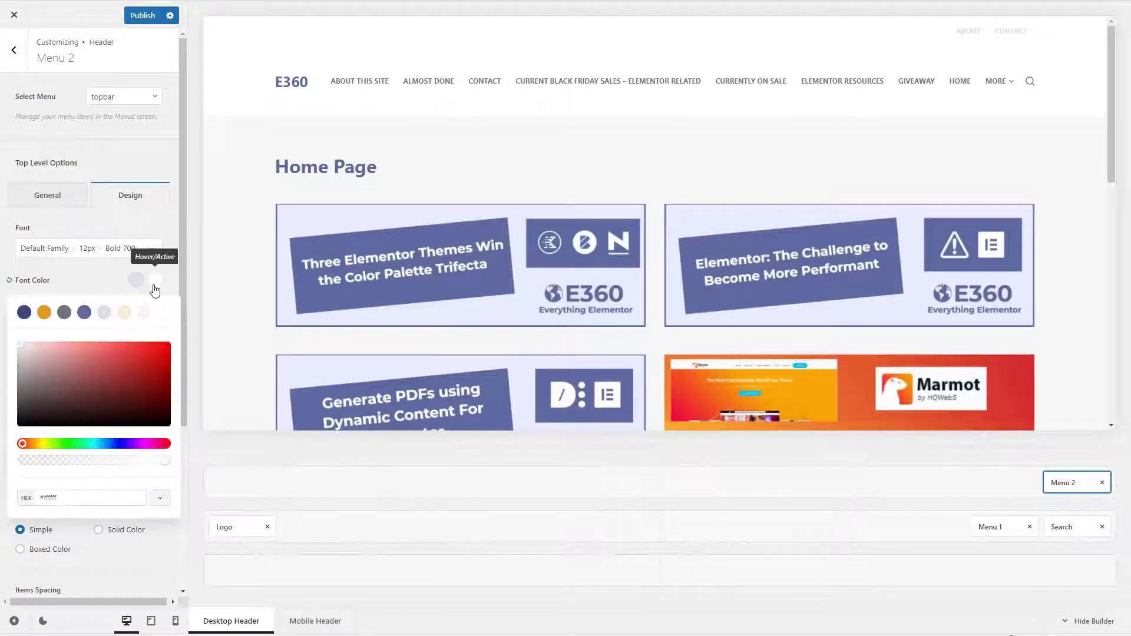
pyautogui.click(83, 313)
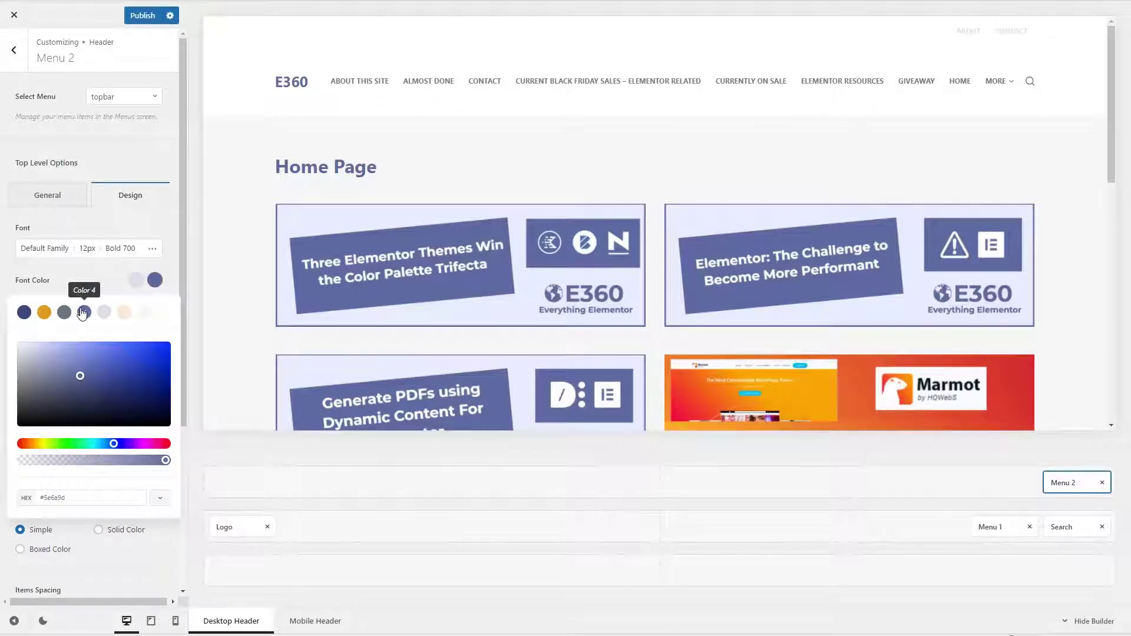
pyautogui.click(86, 274)
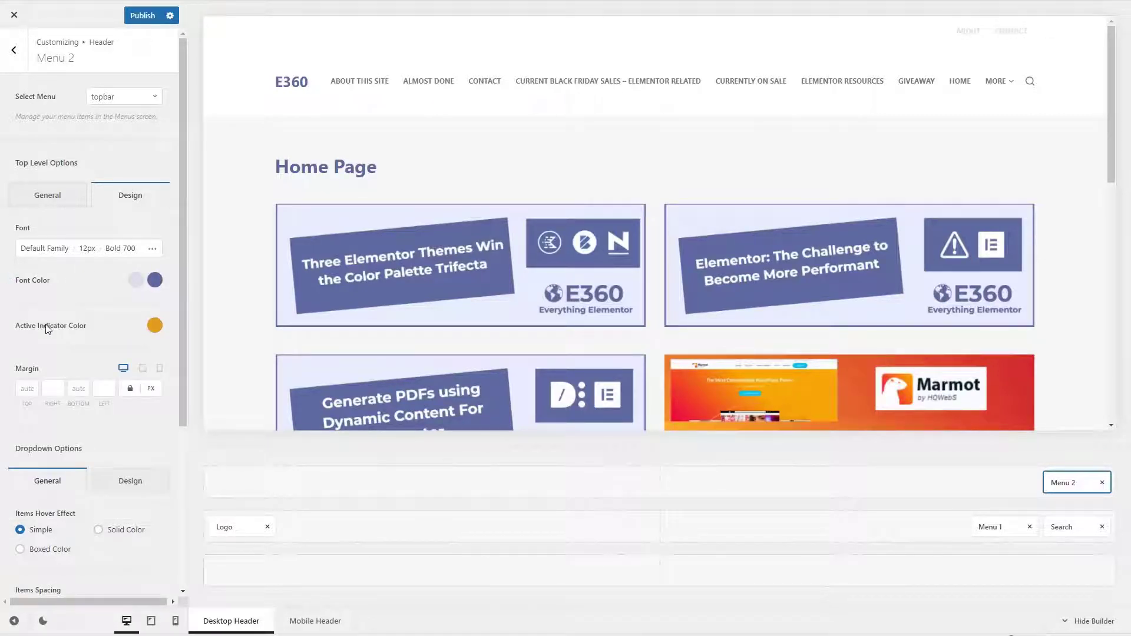
pyautogui.click(155, 327)
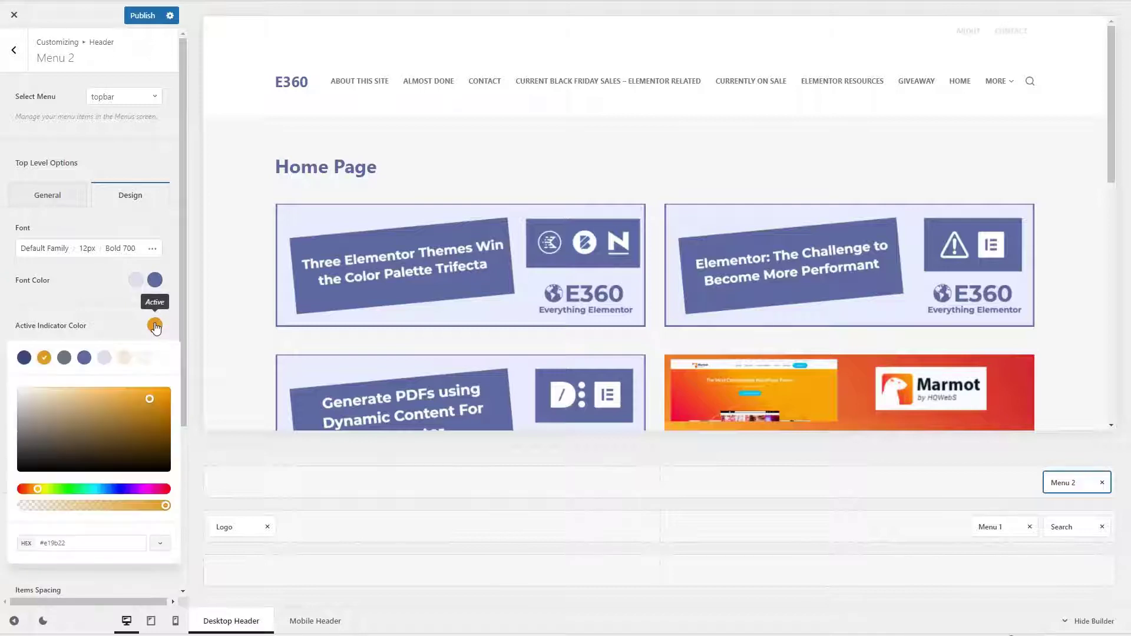
pyautogui.click(104, 359)
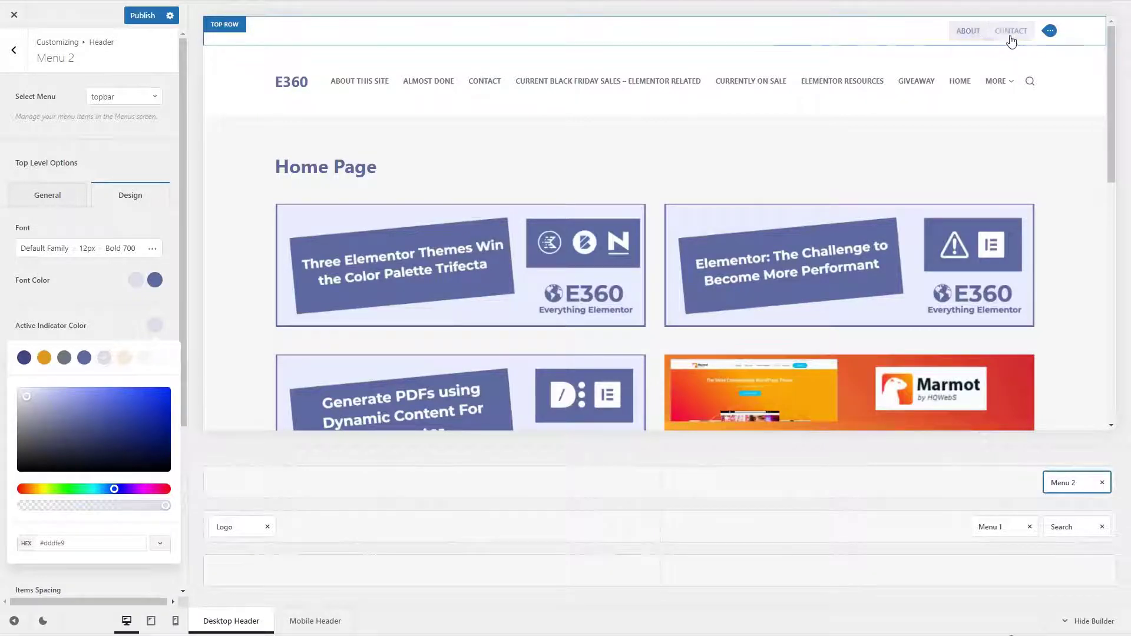
pyautogui.click(93, 134)
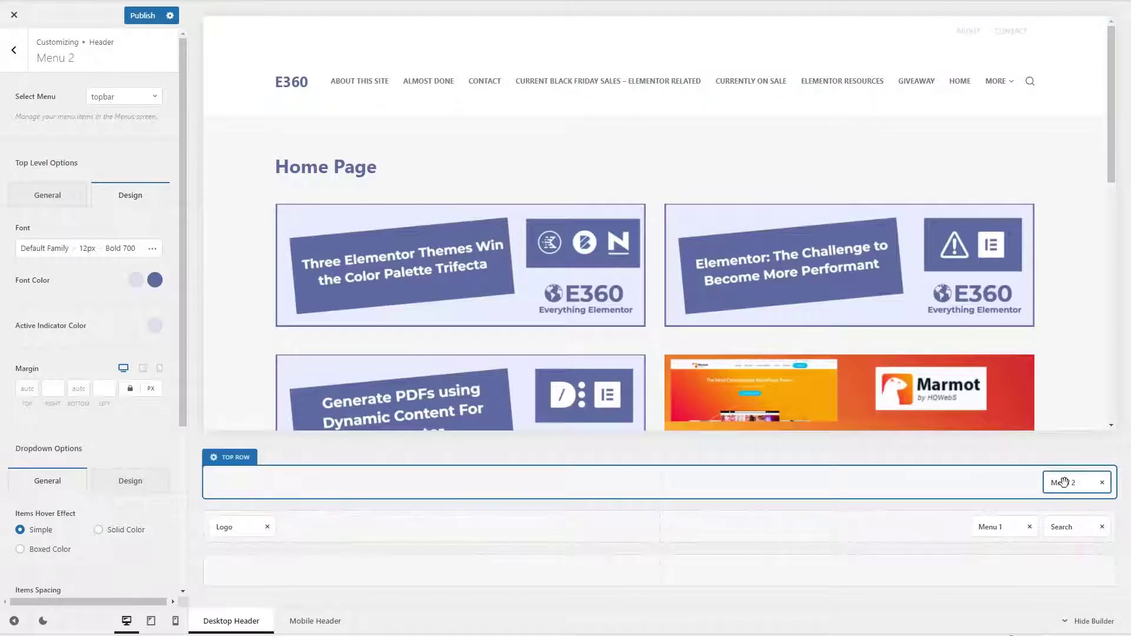
# - Set the header top row's minimum height to 40 px
pyautogui.click(231, 459)
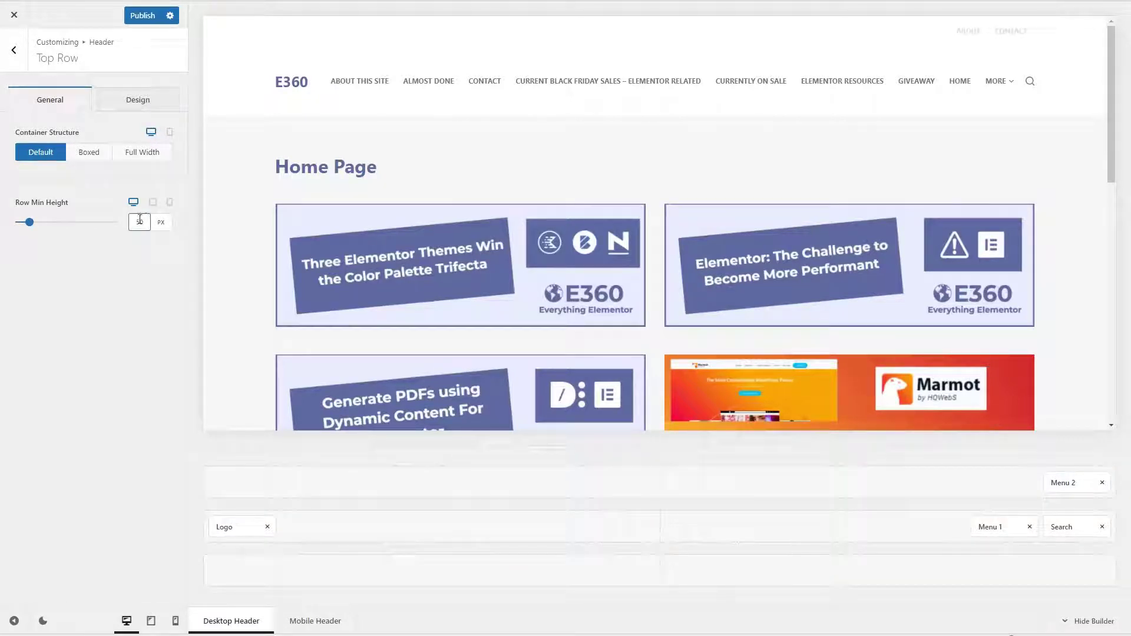
pyautogui.moveTo(147, 222); pyautogui.dragTo(130, 219)
pyautogui.write('40')
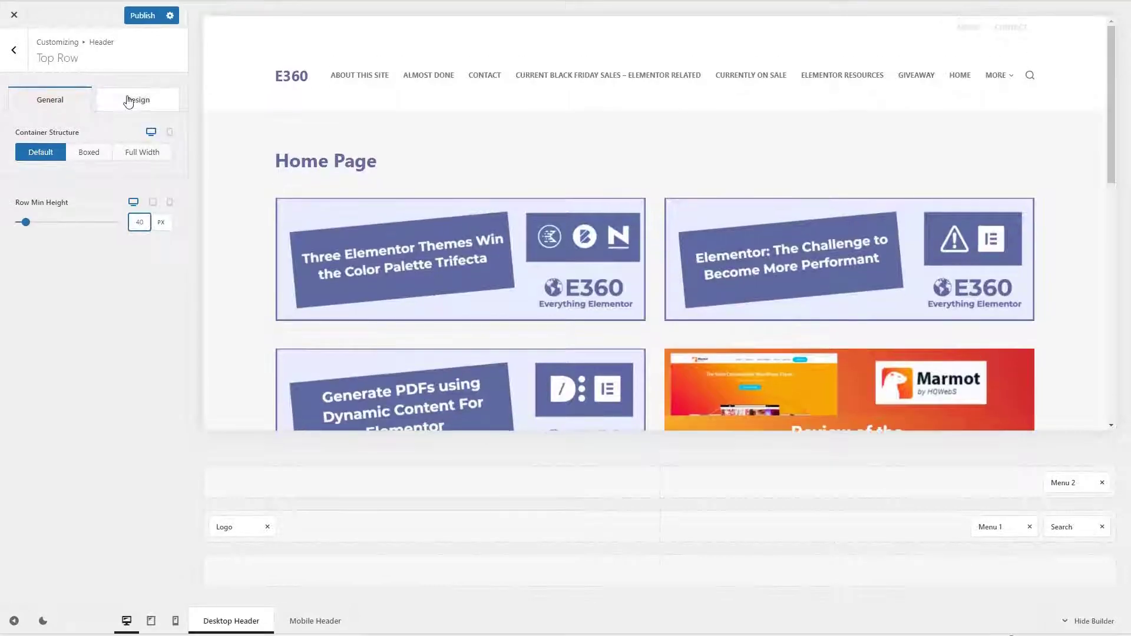
# - Give the top row a blue Color 4 (#5e6a9d) background
pyautogui.click(129, 101)
pyautogui.click(161, 154)
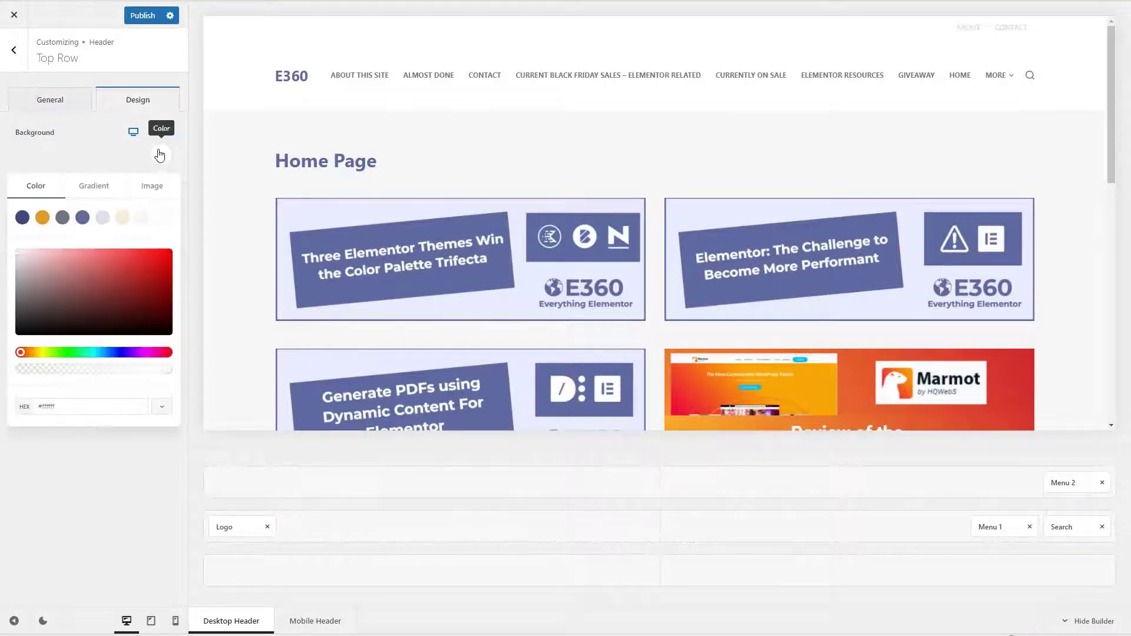
pyautogui.click(82, 218)
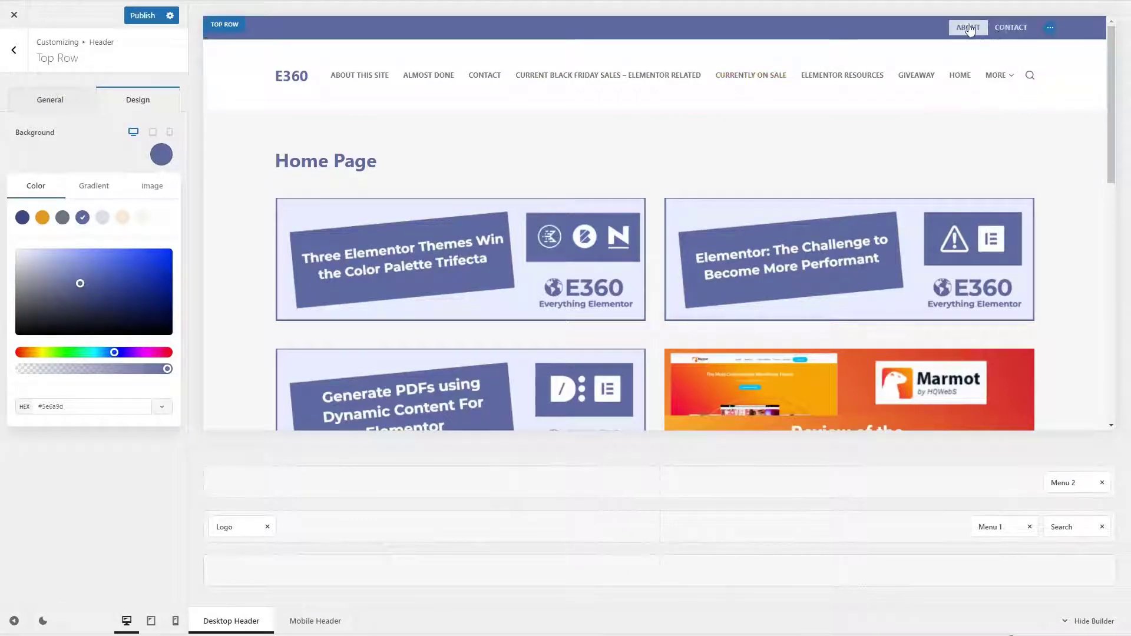
pyautogui.click(14, 49)
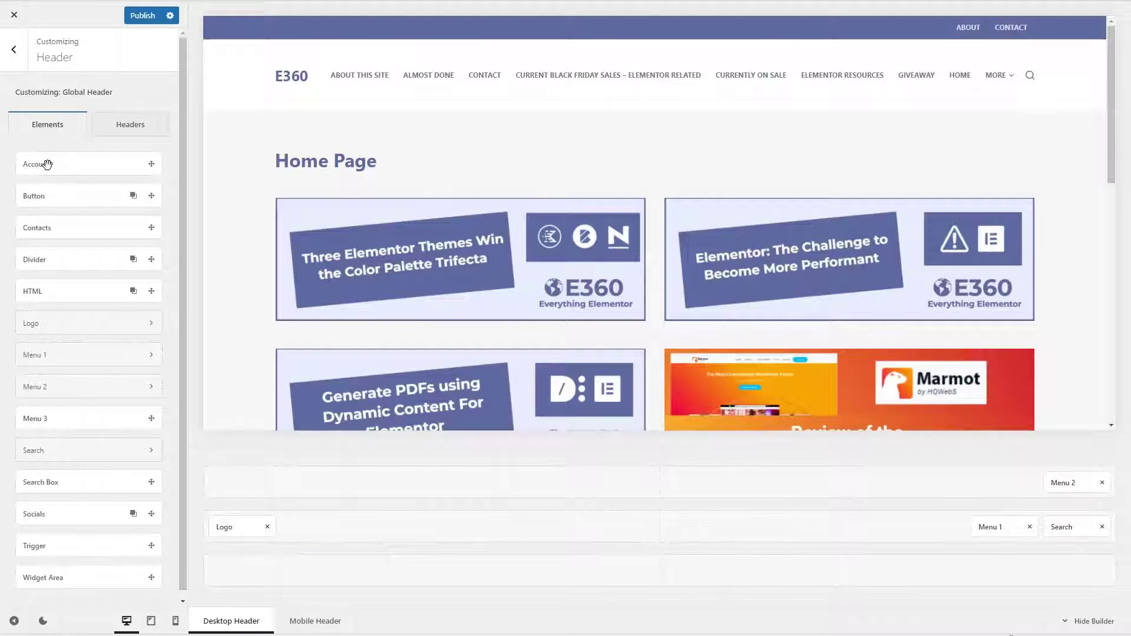
# - Add an Account element right of Menu 2, set to log out and show an icon
pyautogui.moveTo(45, 164); pyautogui.dragTo(1073, 480)
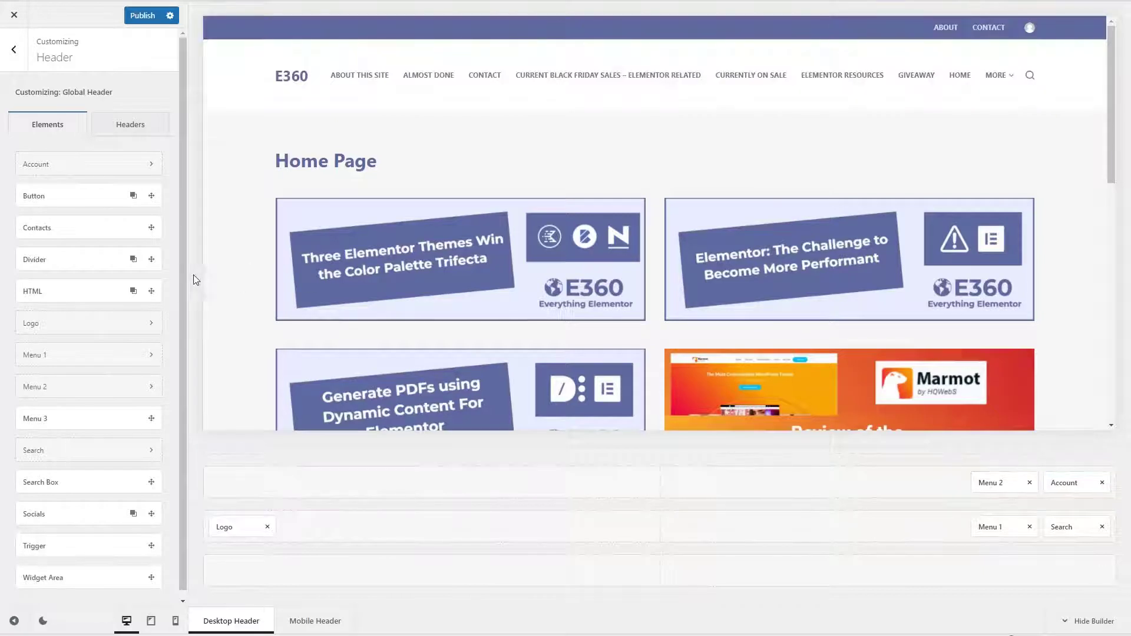
pyautogui.click(1060, 485)
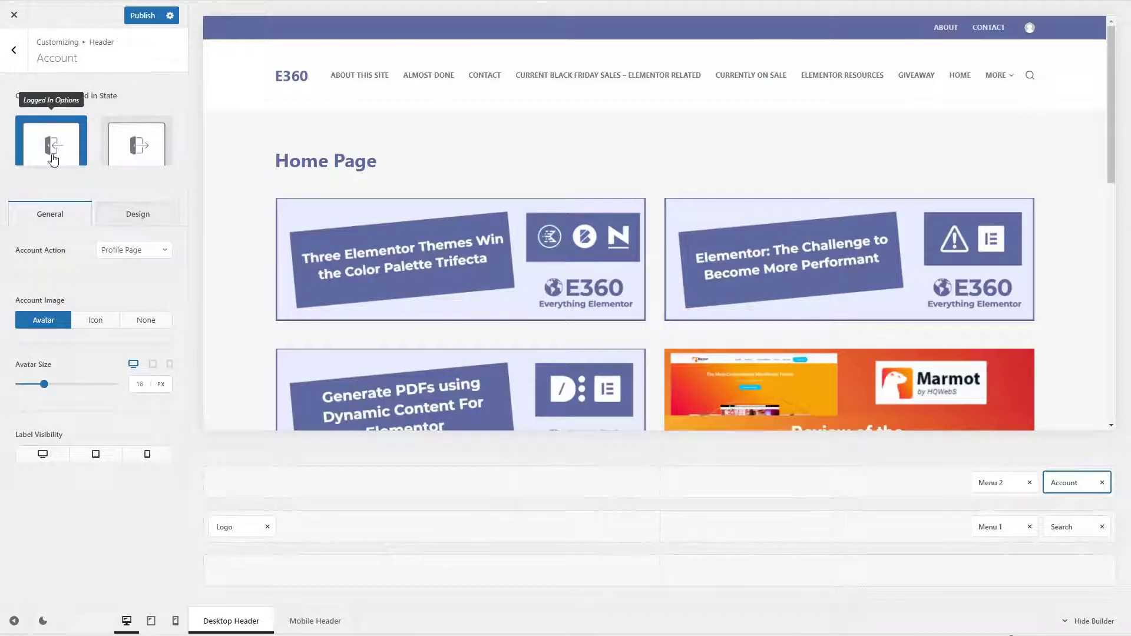
pyautogui.click(129, 252)
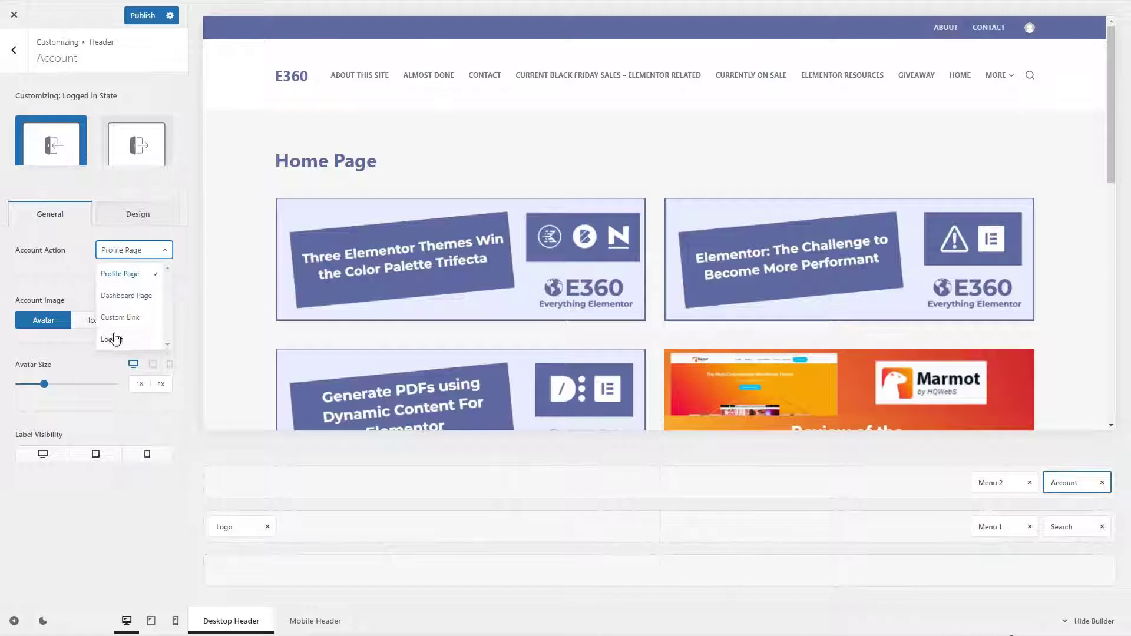
pyautogui.click(113, 340)
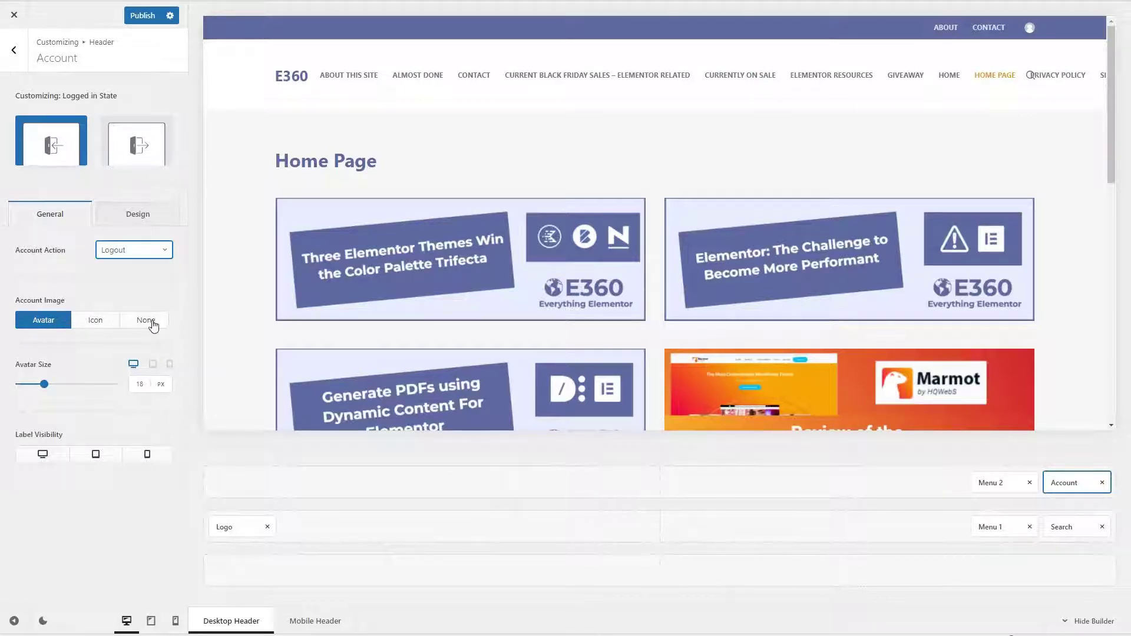
pyautogui.click(100, 325)
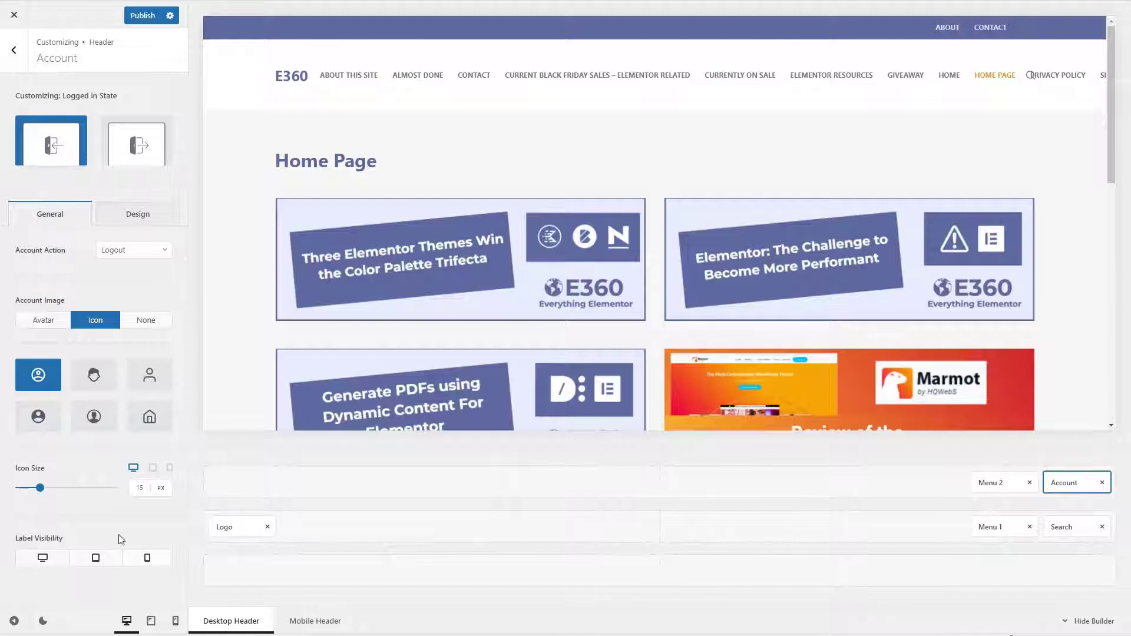
# - Set the Account icon colour to Color 5
pyautogui.click(130, 216)
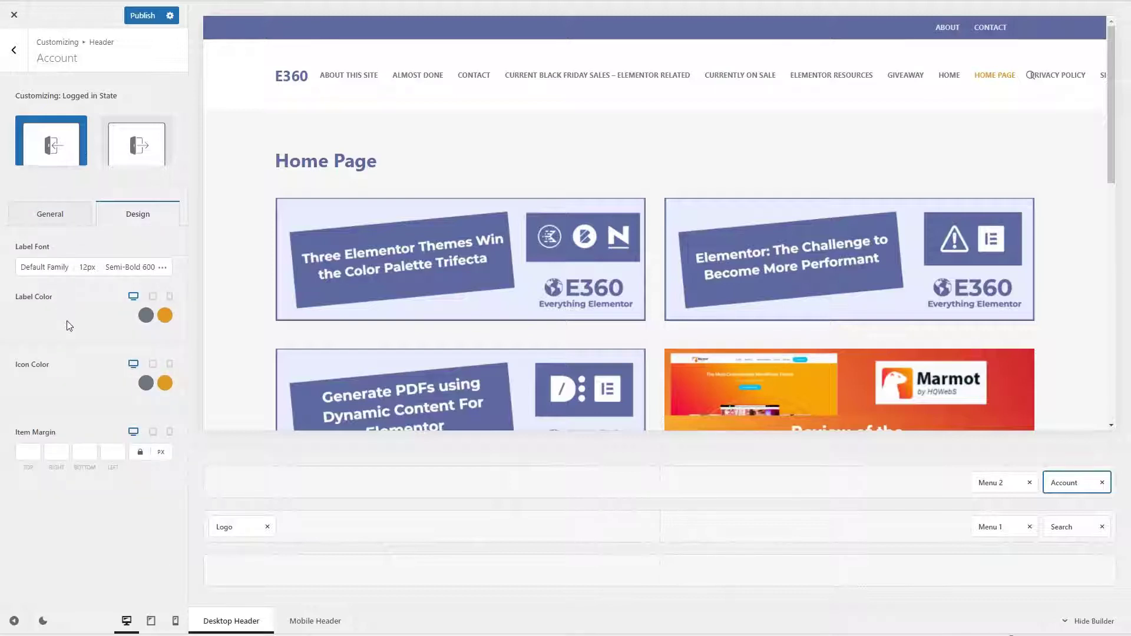
pyautogui.click(145, 383)
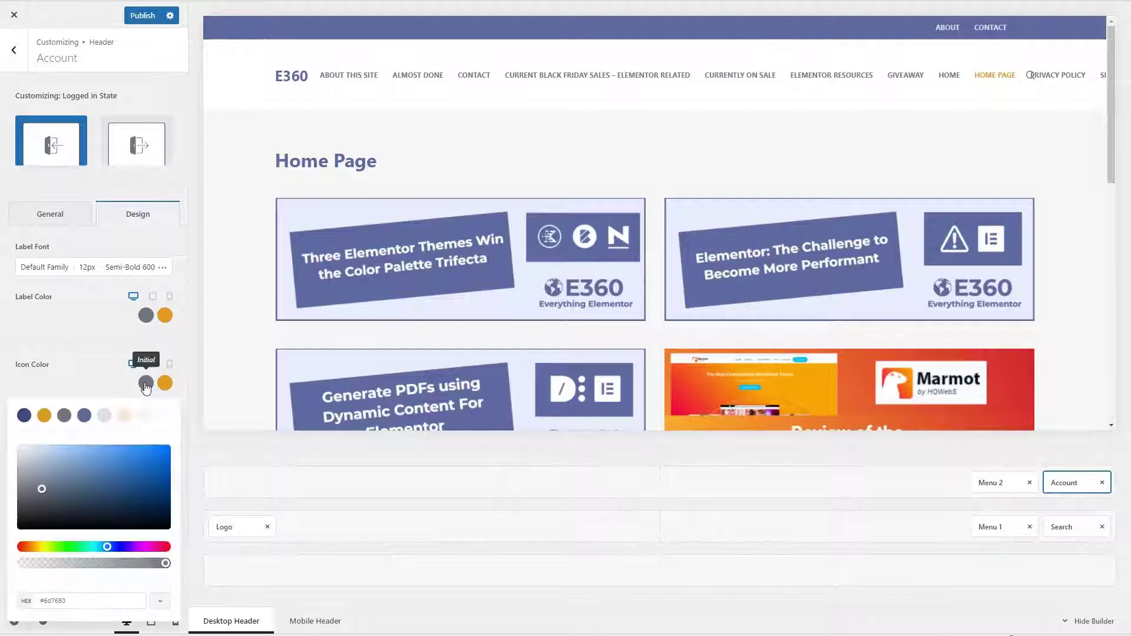
pyautogui.click(103, 415)
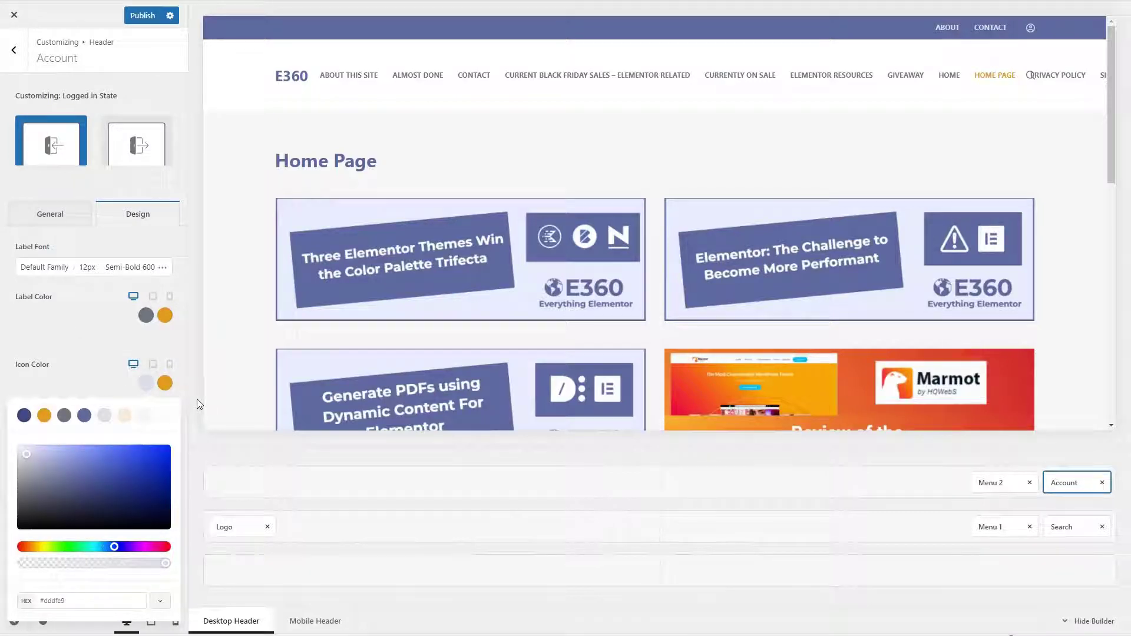
pyautogui.click(165, 383)
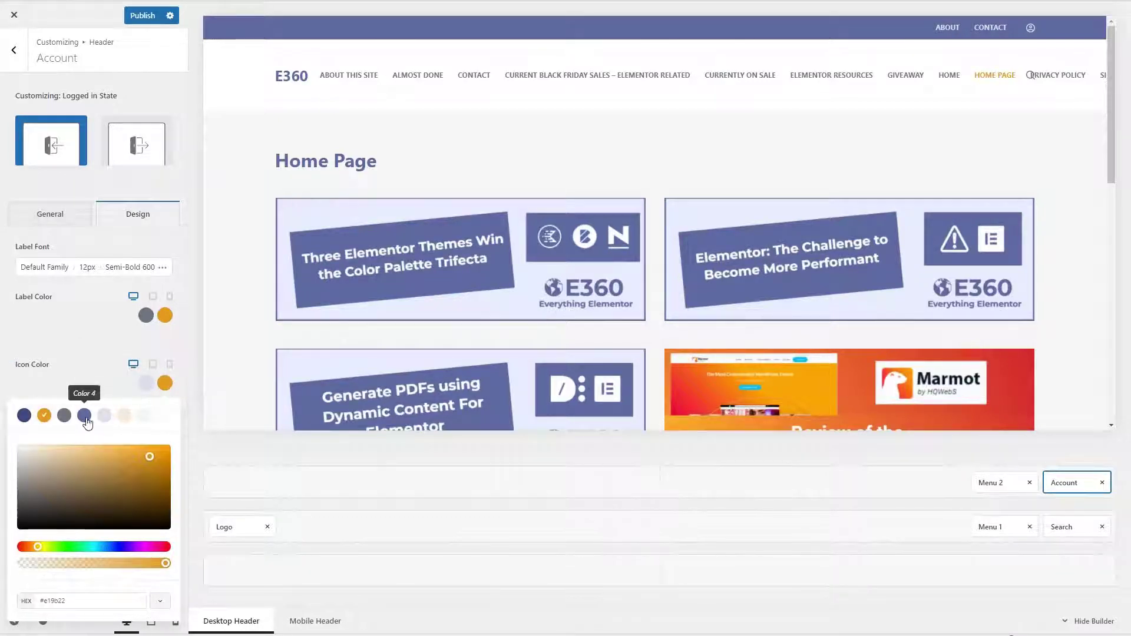
pyautogui.click(131, 387)
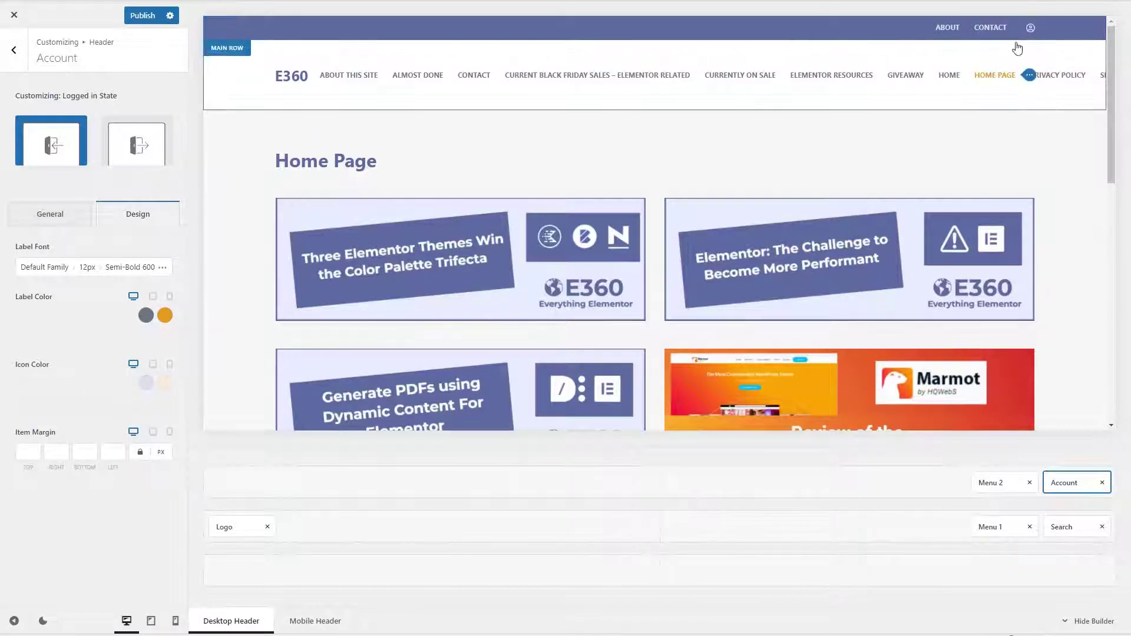
# - Keep Modal as the logged-out Account action and return to the header elements list
pyautogui.click(127, 147)
pyautogui.click(49, 216)
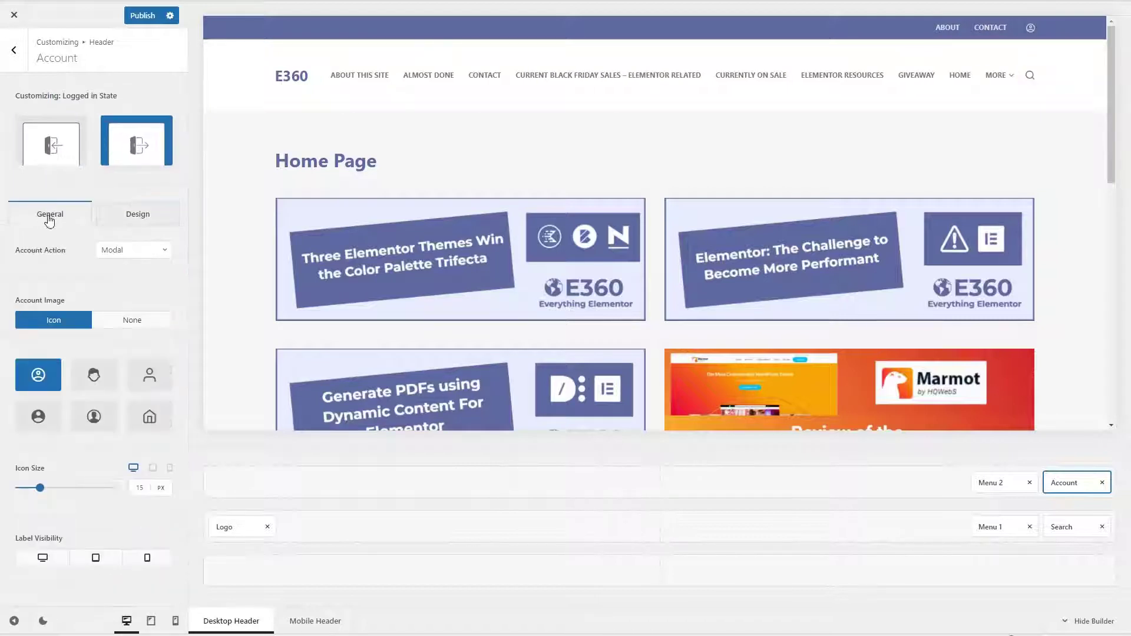
pyautogui.click(130, 252)
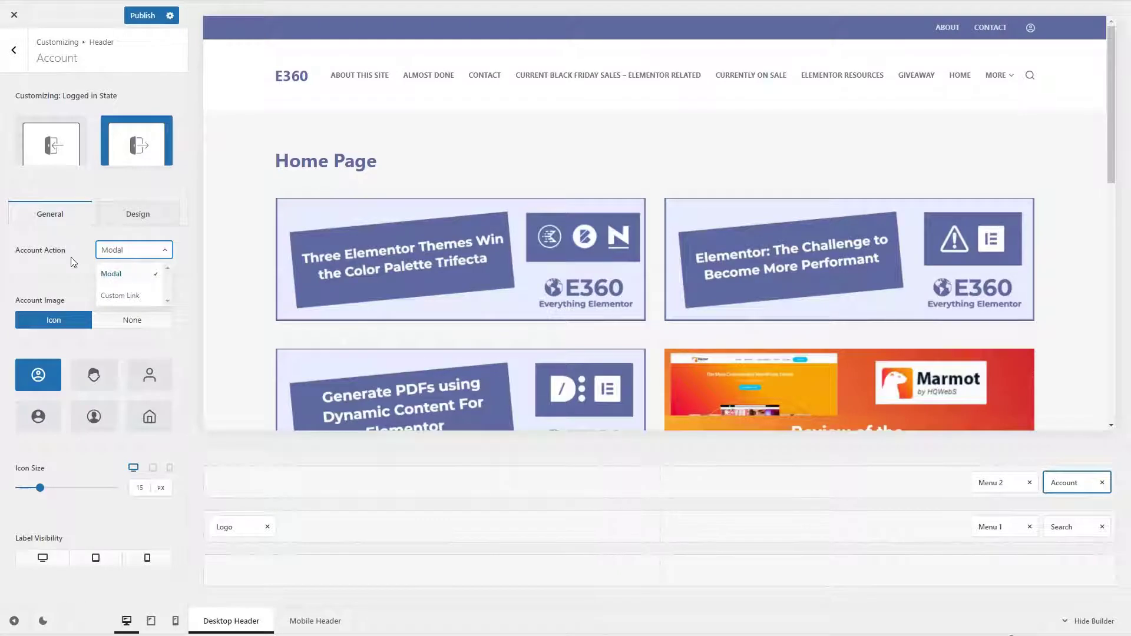
pyautogui.click(73, 262)
pyautogui.click(149, 214)
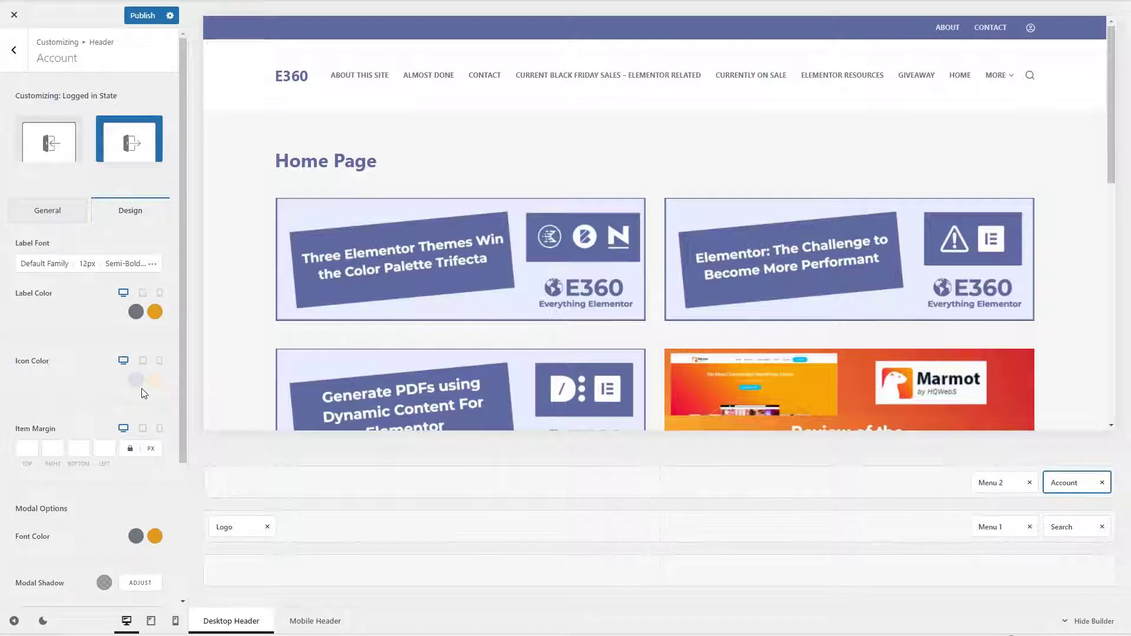
pyautogui.click(13, 50)
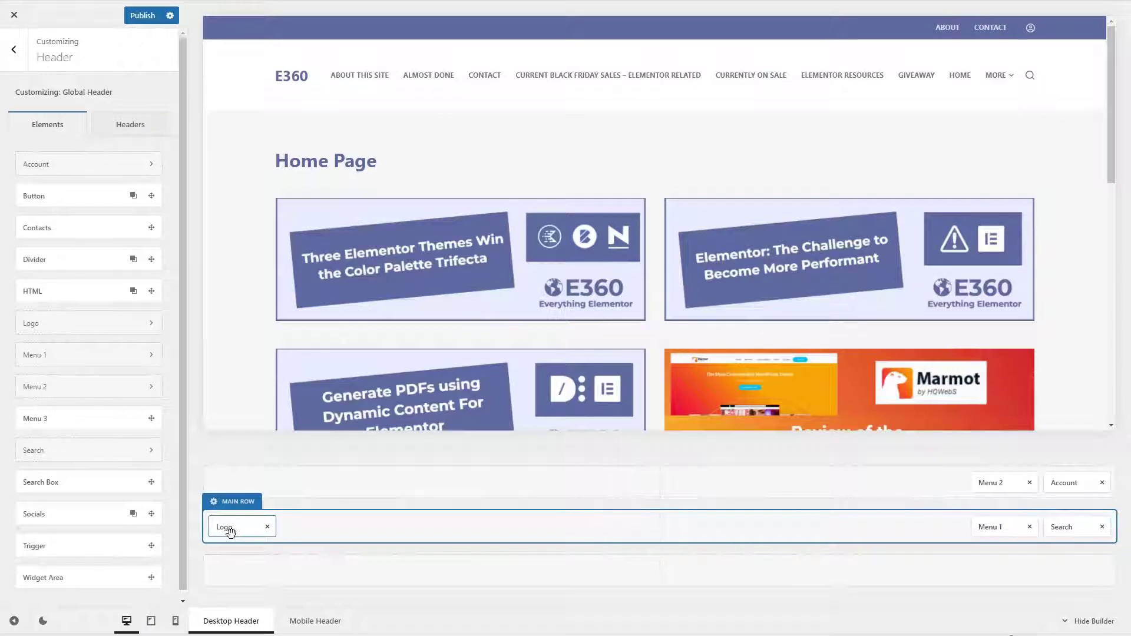
# - Set Menu 1 to the primary menu with wider spacing, a new layout and ~86% items height
pyautogui.click(992, 526)
pyautogui.click(118, 98)
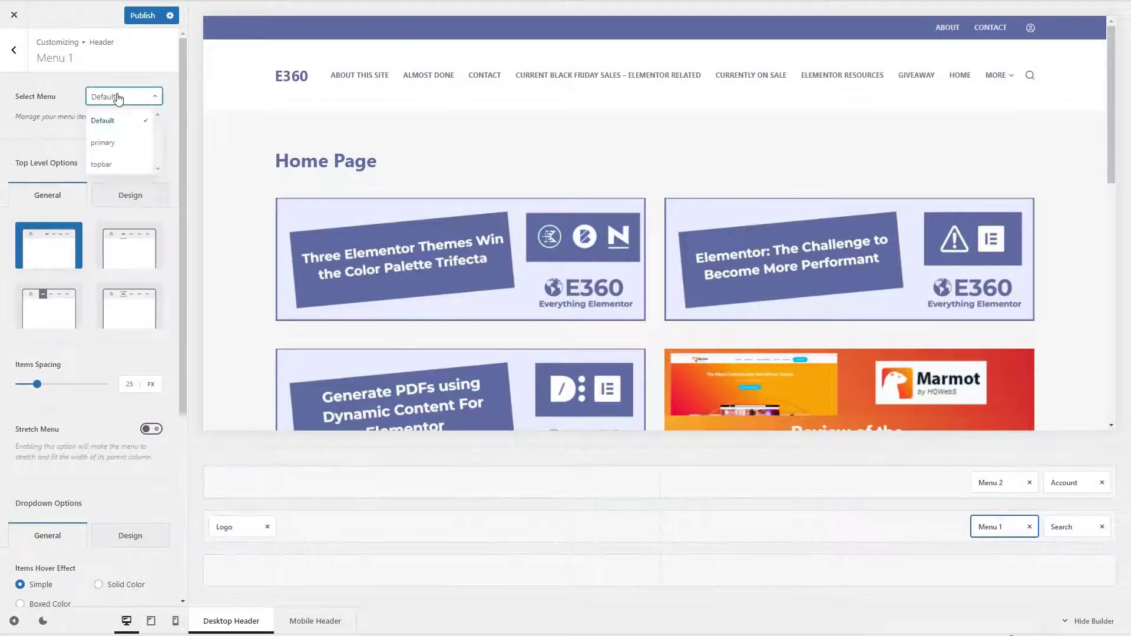
pyautogui.click(106, 144)
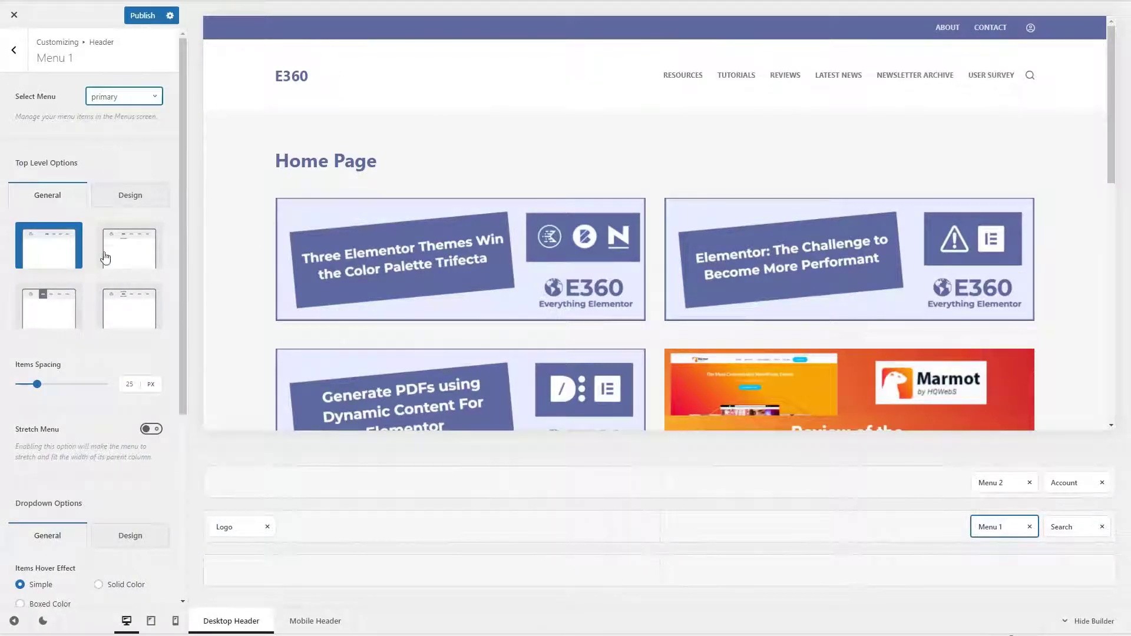
pyautogui.moveTo(41, 387); pyautogui.dragTo(42, 386)
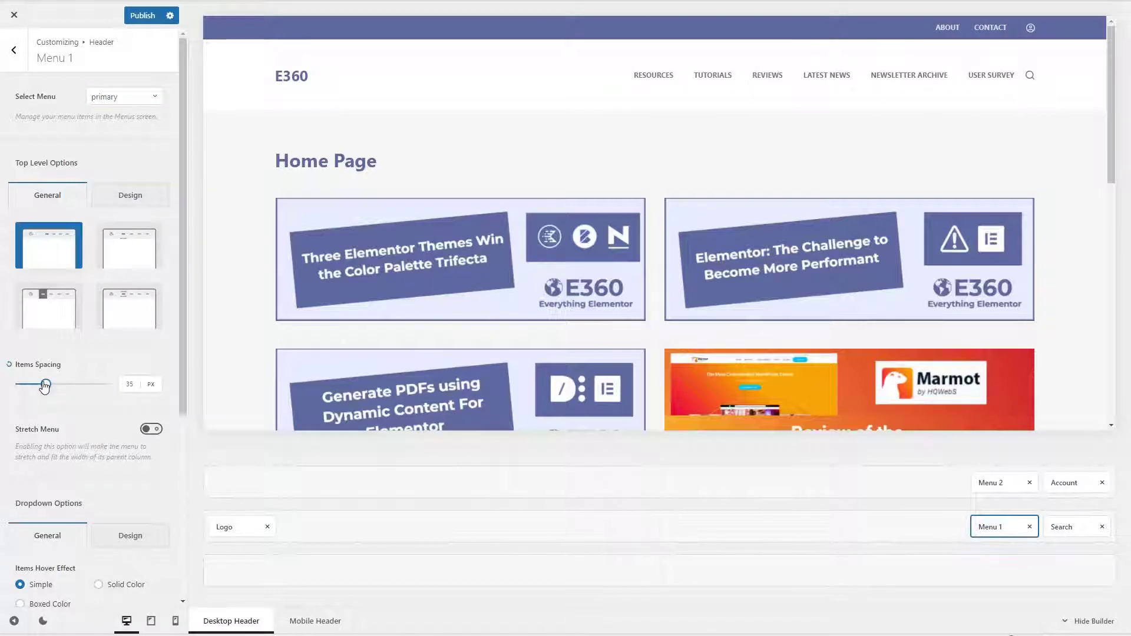
pyautogui.click(46, 304)
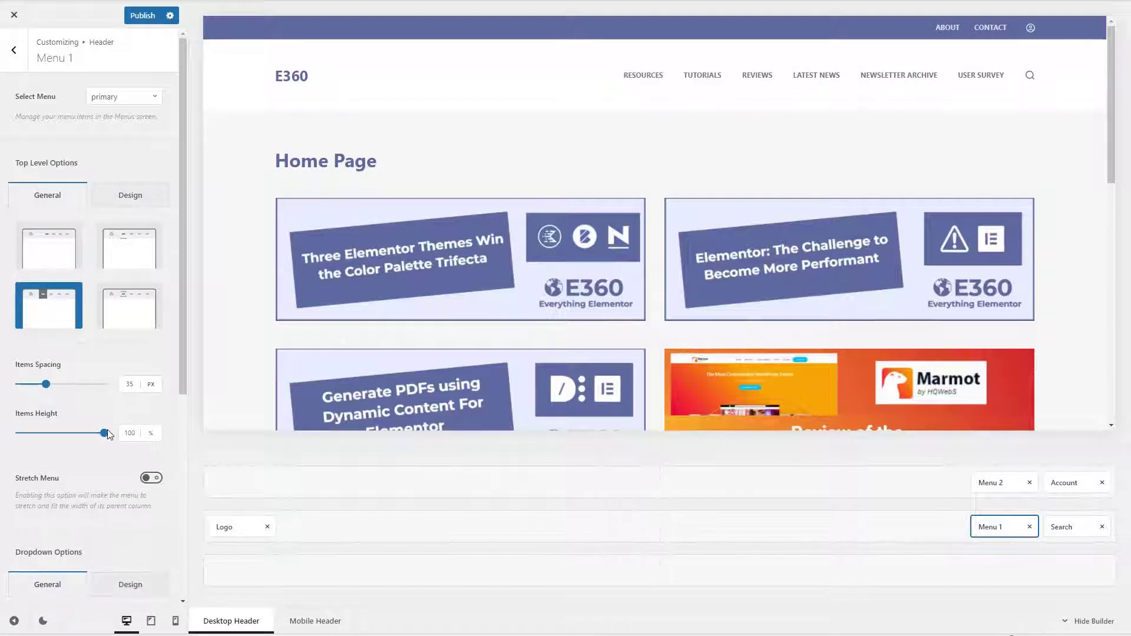
pyautogui.moveTo(107, 432); pyautogui.dragTo(73, 437)
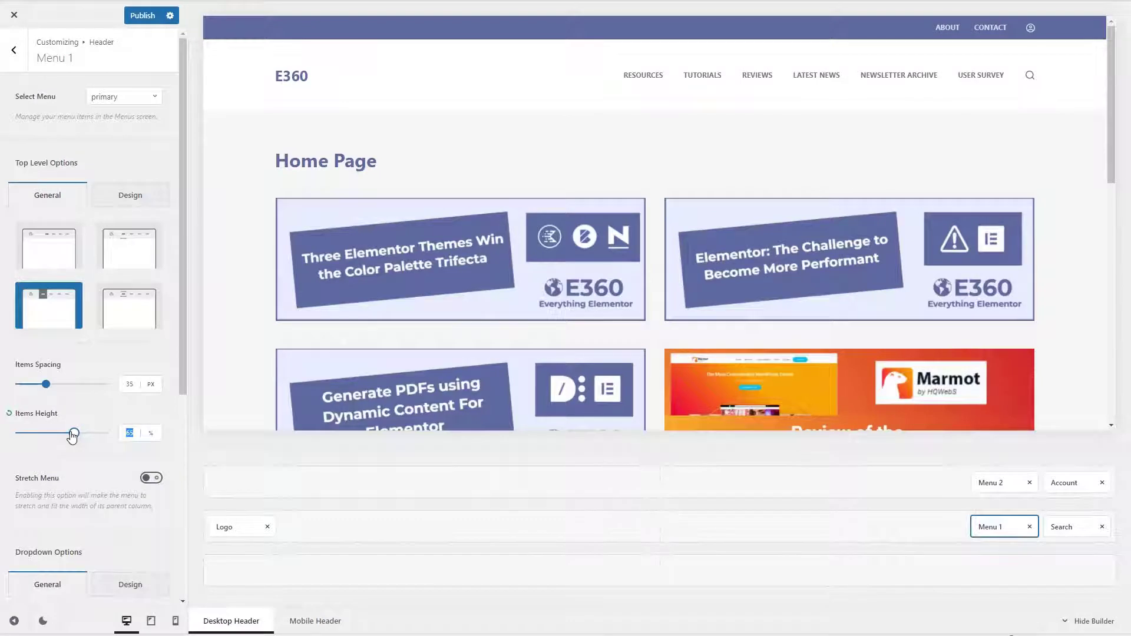
# - Clear Menu 1's orange active indicator colour and set its font size to 16px
pyautogui.click(132, 196)
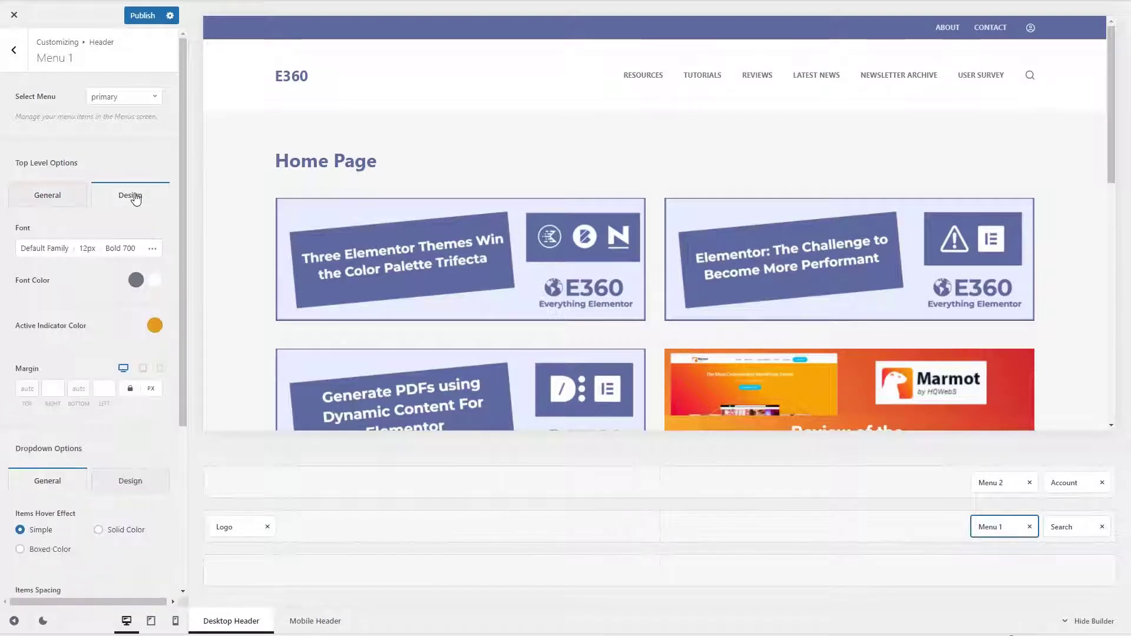
pyautogui.click(154, 327)
pyautogui.click(102, 361)
pyautogui.click(102, 277)
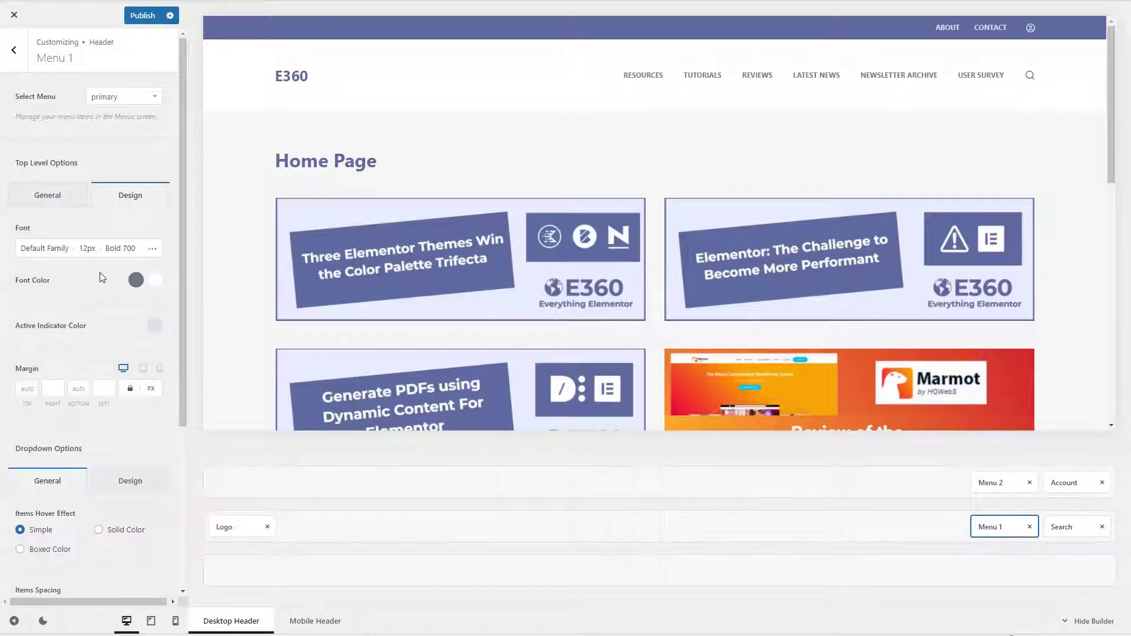
pyautogui.click(88, 250)
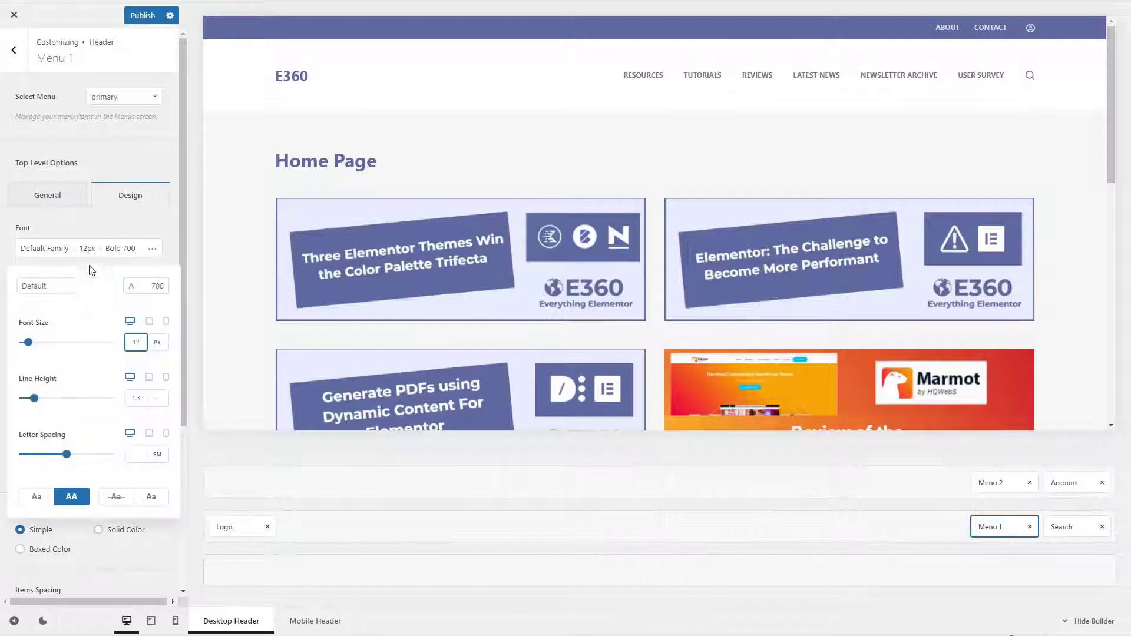
pyautogui.press('BackSpace')
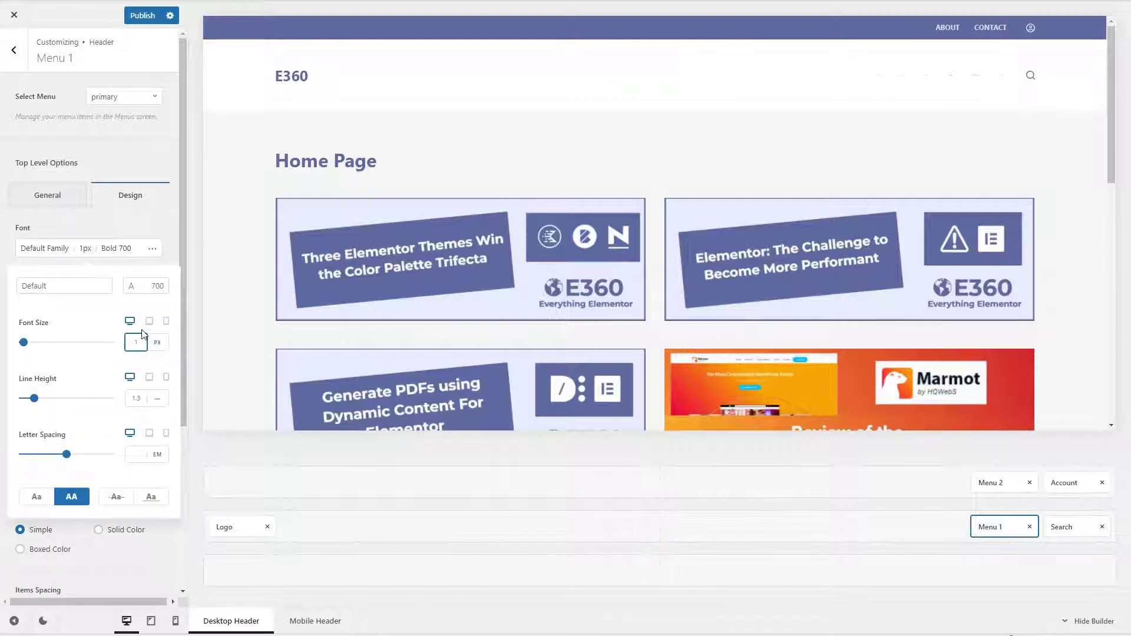
pyautogui.write('6')
pyautogui.click(76, 221)
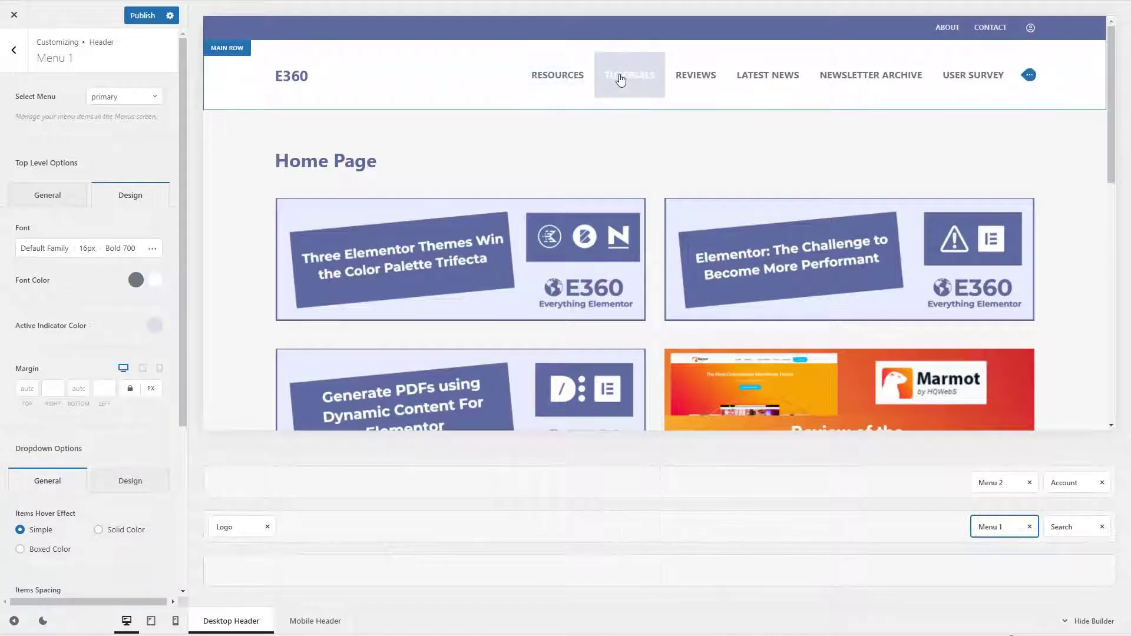
# - Make Menu 1's hover font colour blue #5e6a9d
pyautogui.click(159, 284)
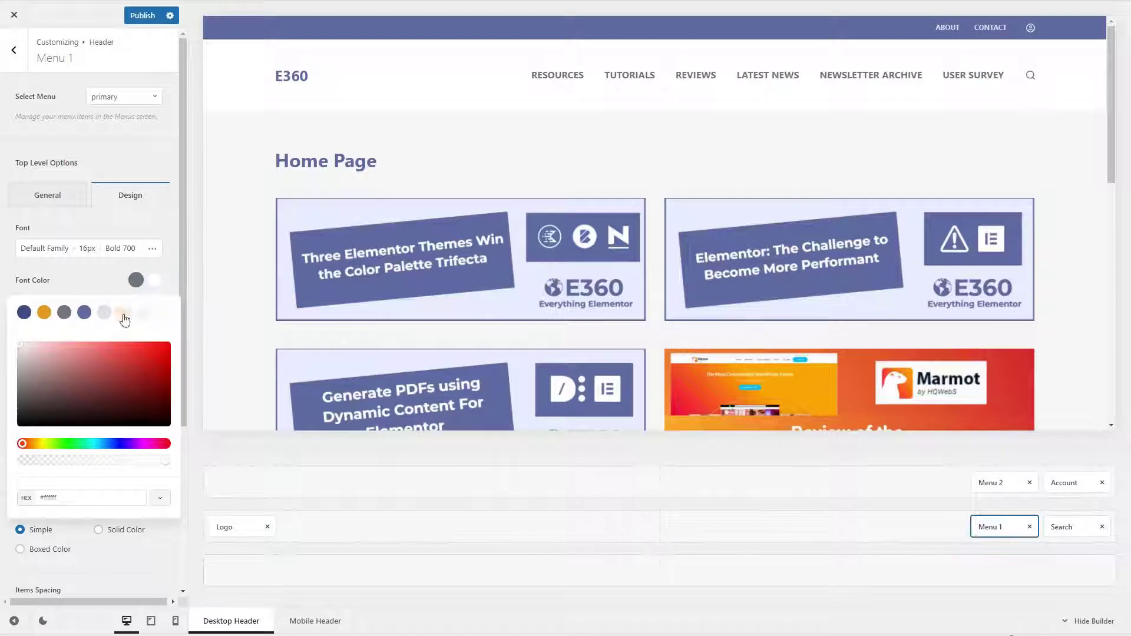
pyautogui.click(84, 312)
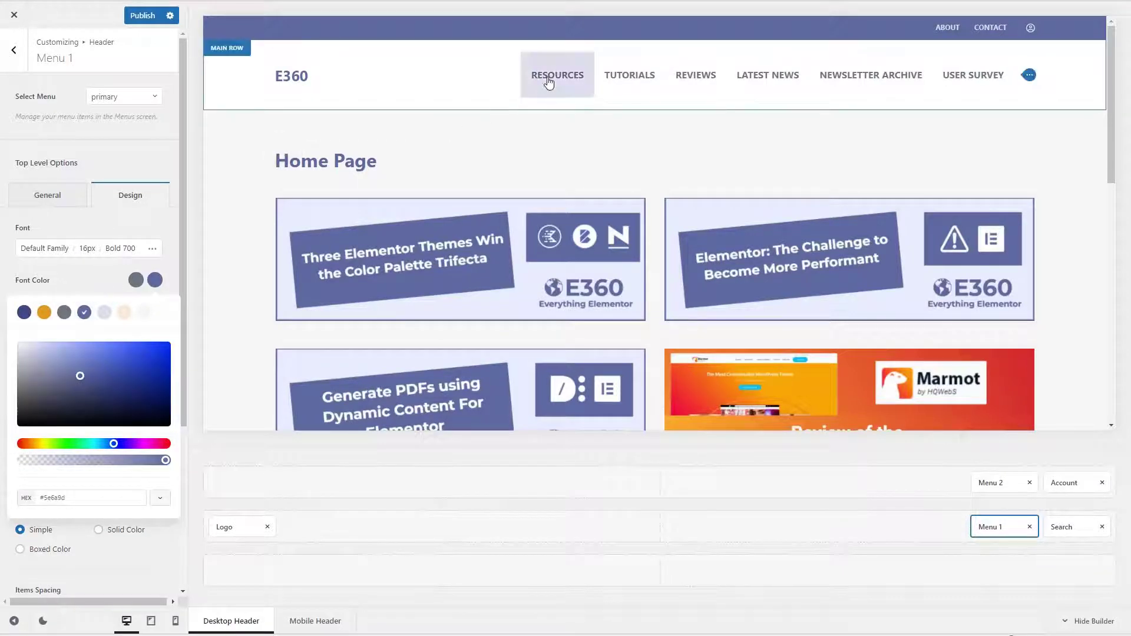
pyautogui.click(90, 273)
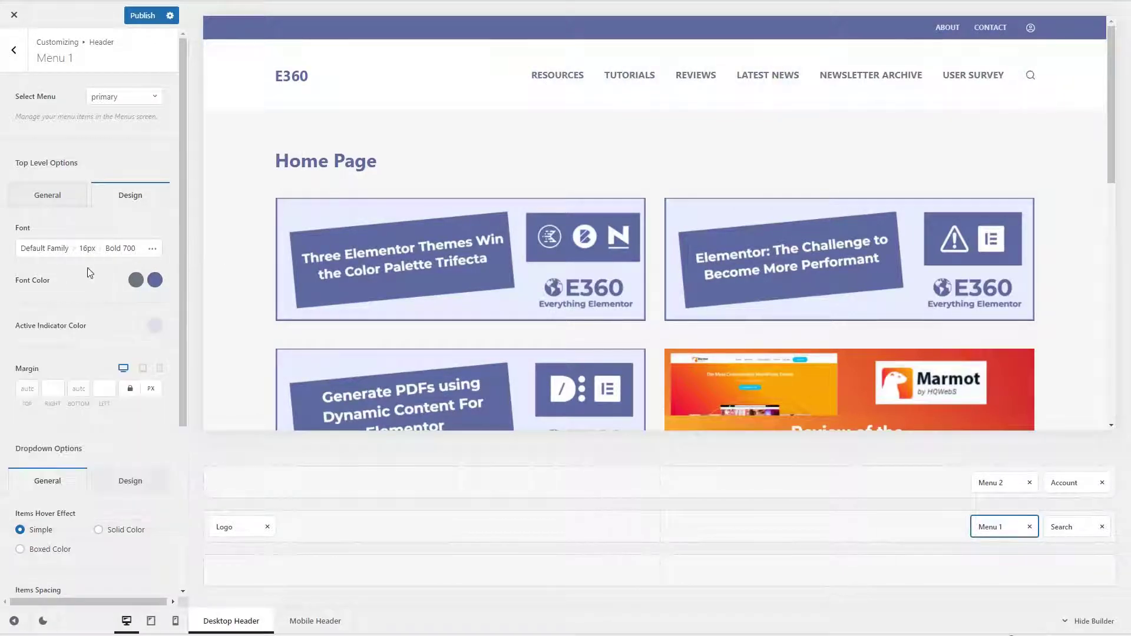
pyautogui.click(224, 528)
# - Choose the E360 image from the media library as the header logo
pyautogui.click(99, 154)
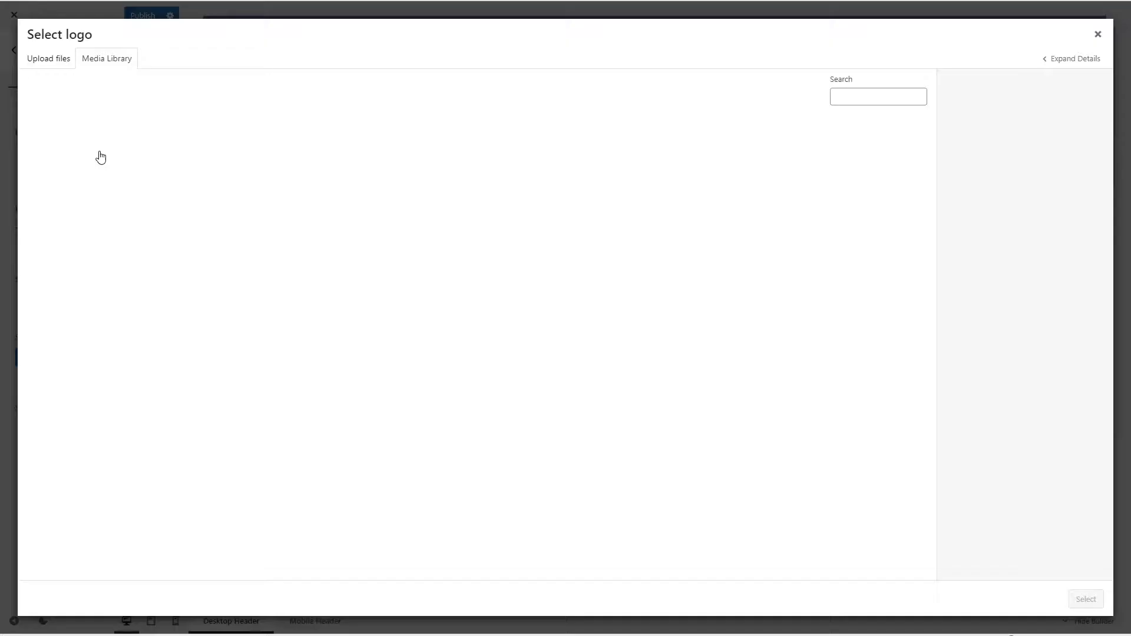
pyautogui.click(878, 96)
pyautogui.write('e360')
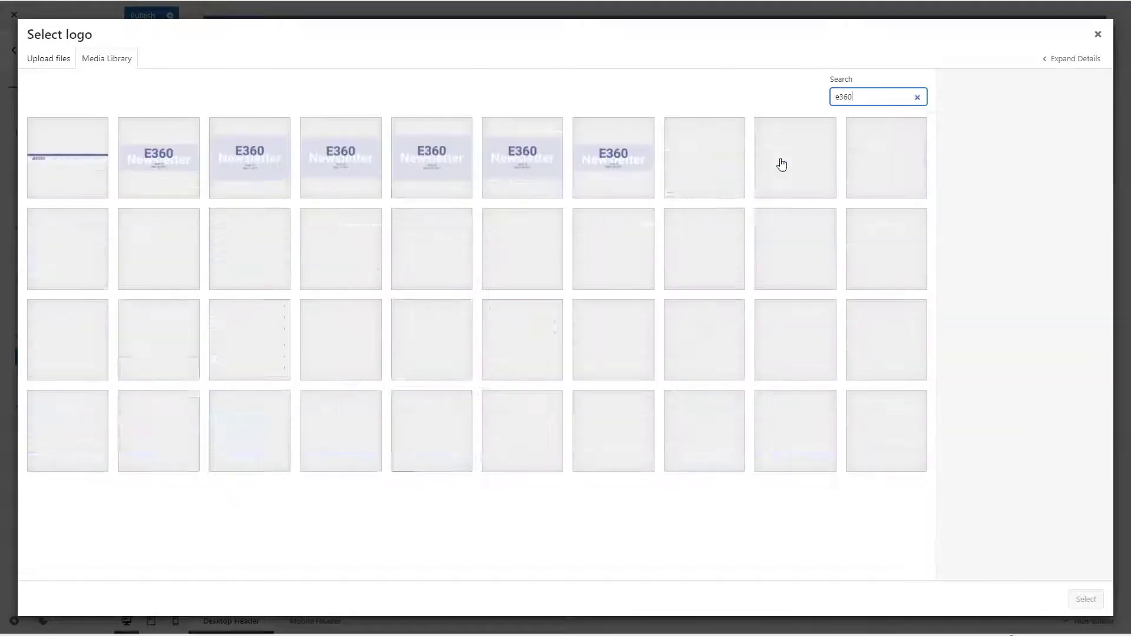
pyautogui.click(779, 164)
pyautogui.click(1085, 599)
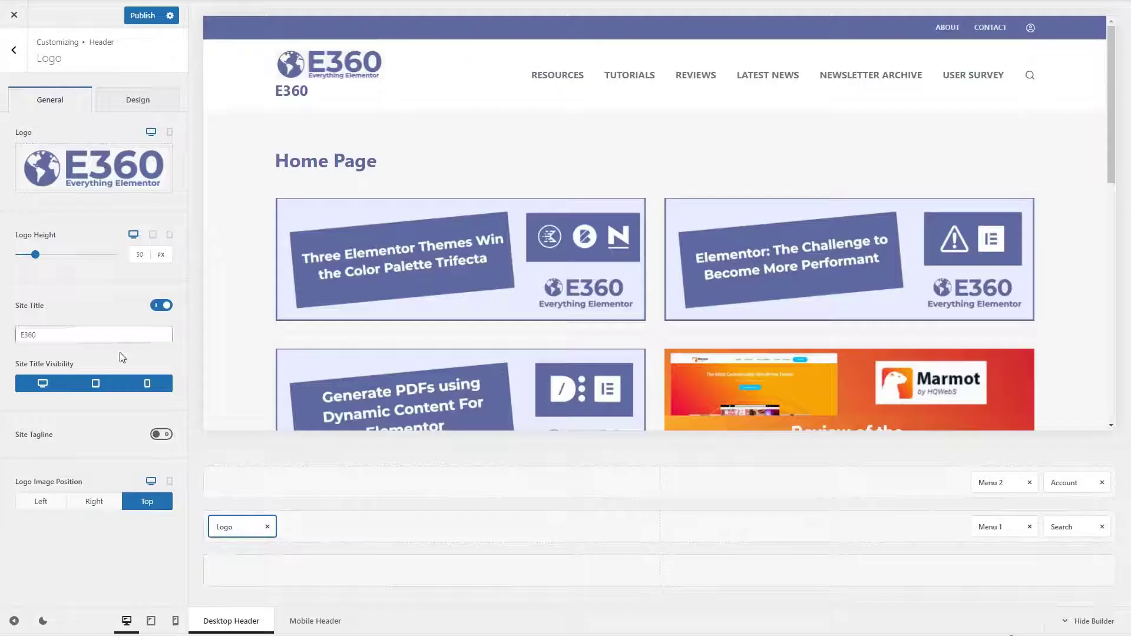
# - Hide the site title and set the logo height to 60 px
pyautogui.click(158, 312)
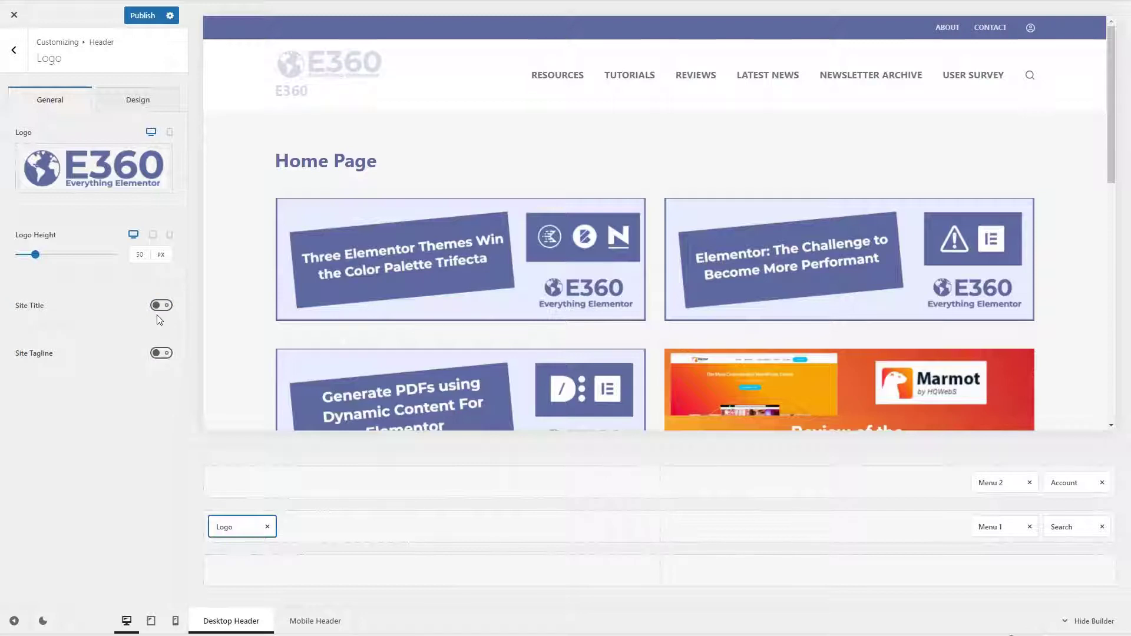
pyautogui.click(137, 255)
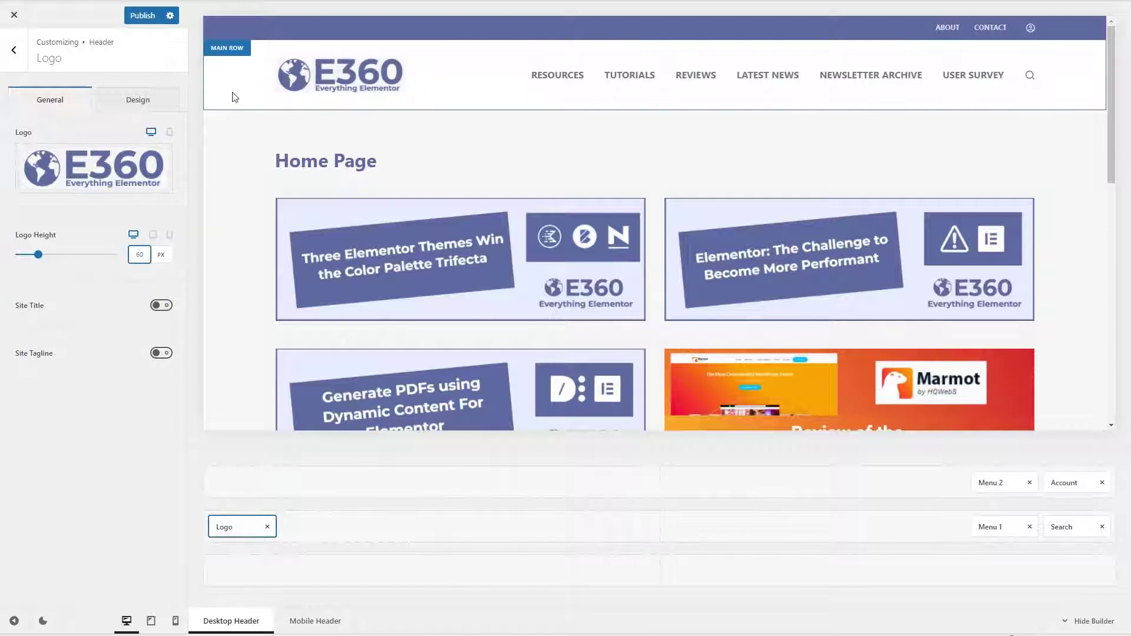
pyautogui.click(236, 503)
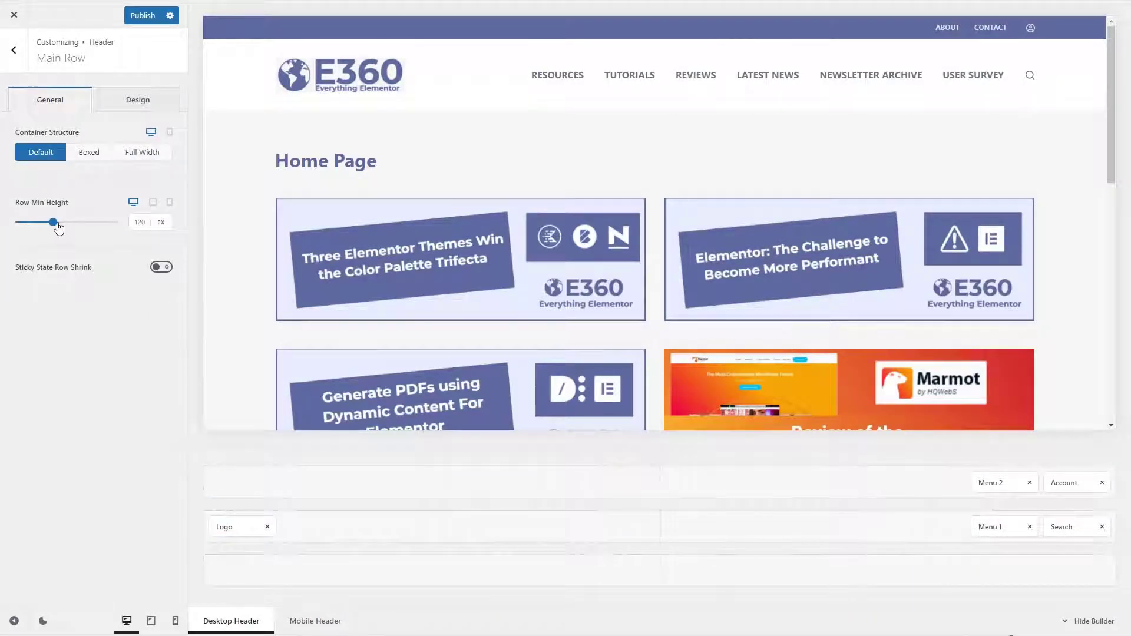
# - Give the main row a 92 px min height, Color 7 light grey background and full-width bottom border
pyautogui.moveTo(56, 226); pyautogui.dragTo(42, 225)
pyautogui.click(141, 100)
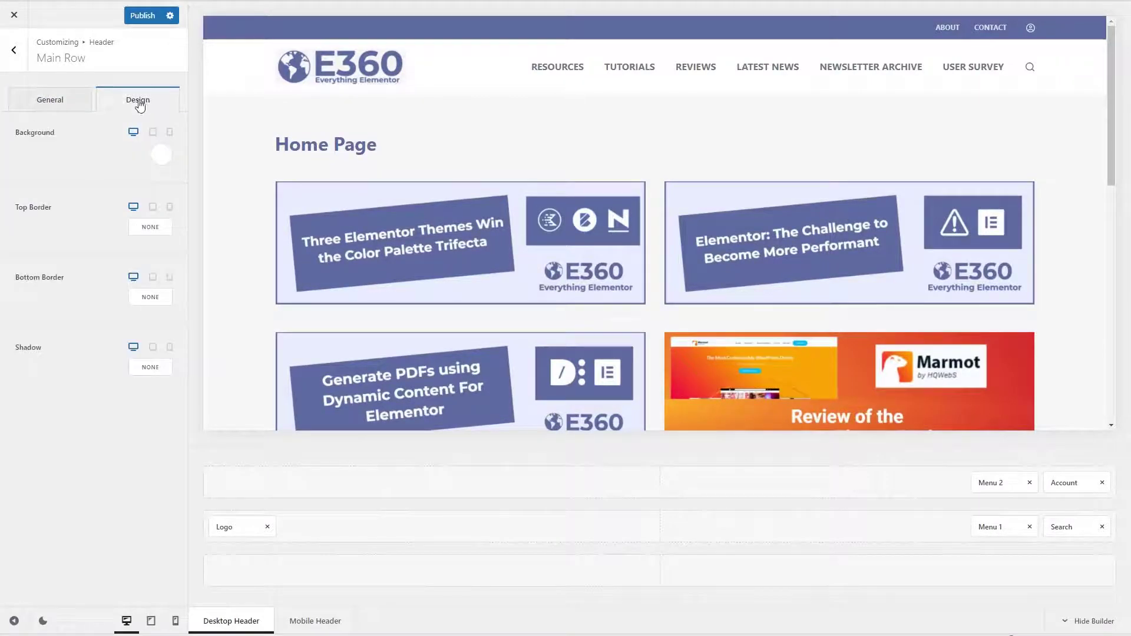
pyautogui.click(161, 155)
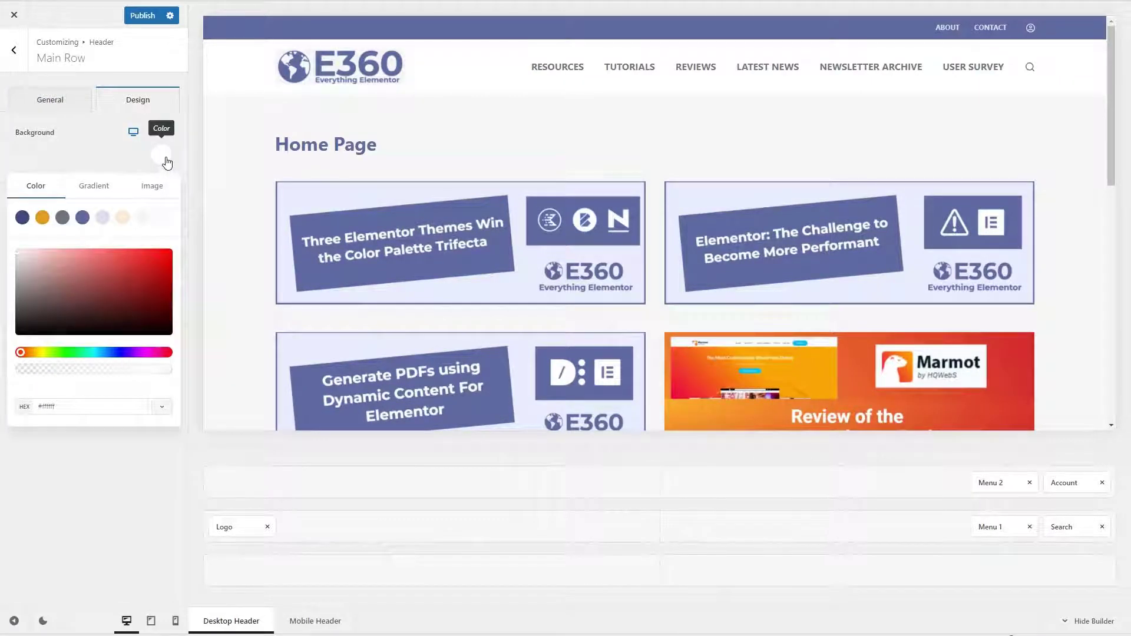
pyautogui.click(144, 221)
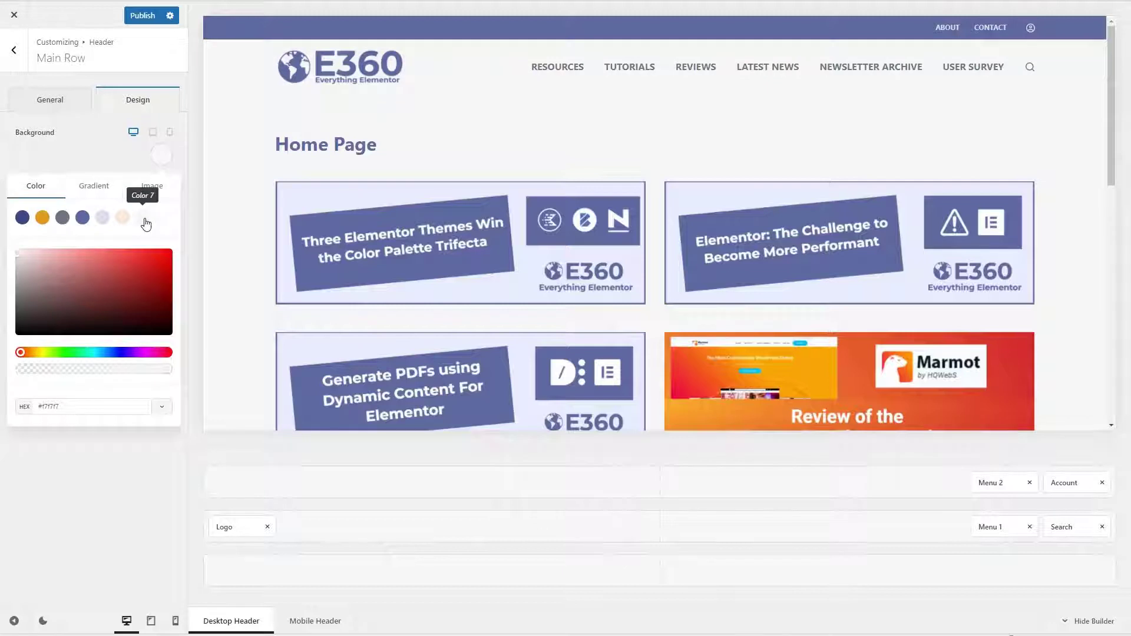
pyautogui.click(101, 160)
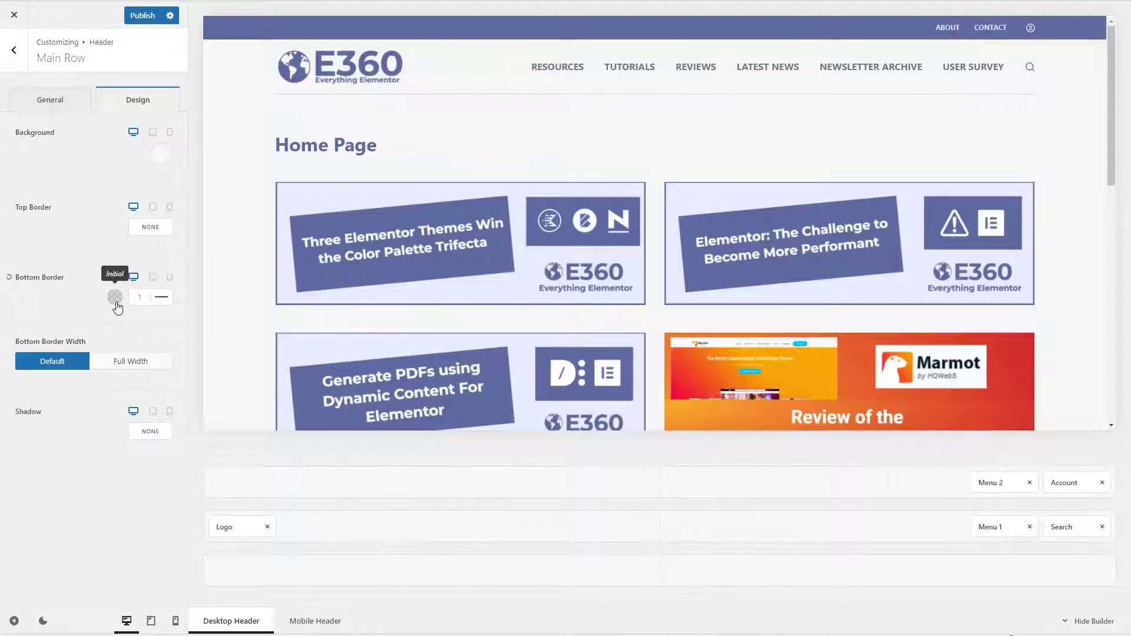
pyautogui.click(108, 357)
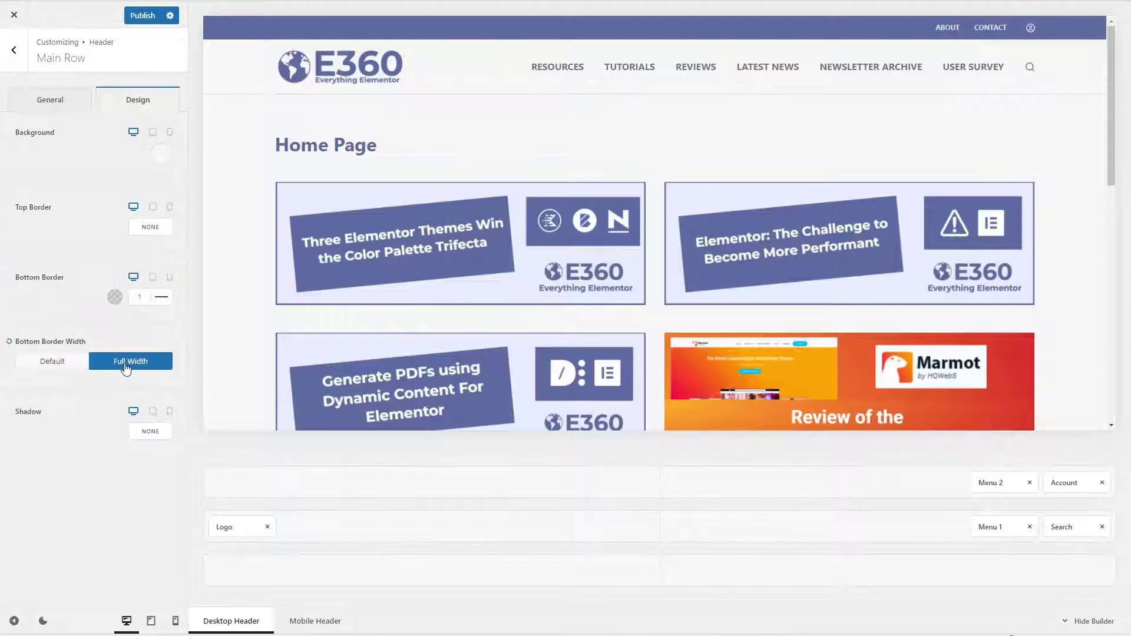
pyautogui.click(310, 625)
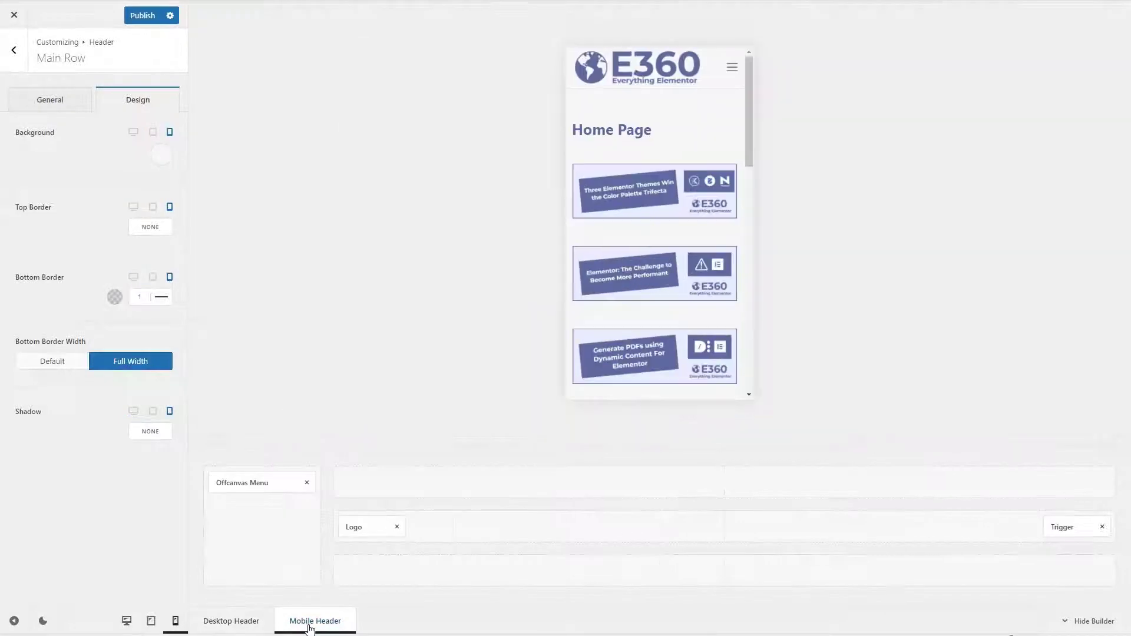
# - Preview the mobile menu and set the off-canvas panel to show the primary menu
pyautogui.click(732, 70)
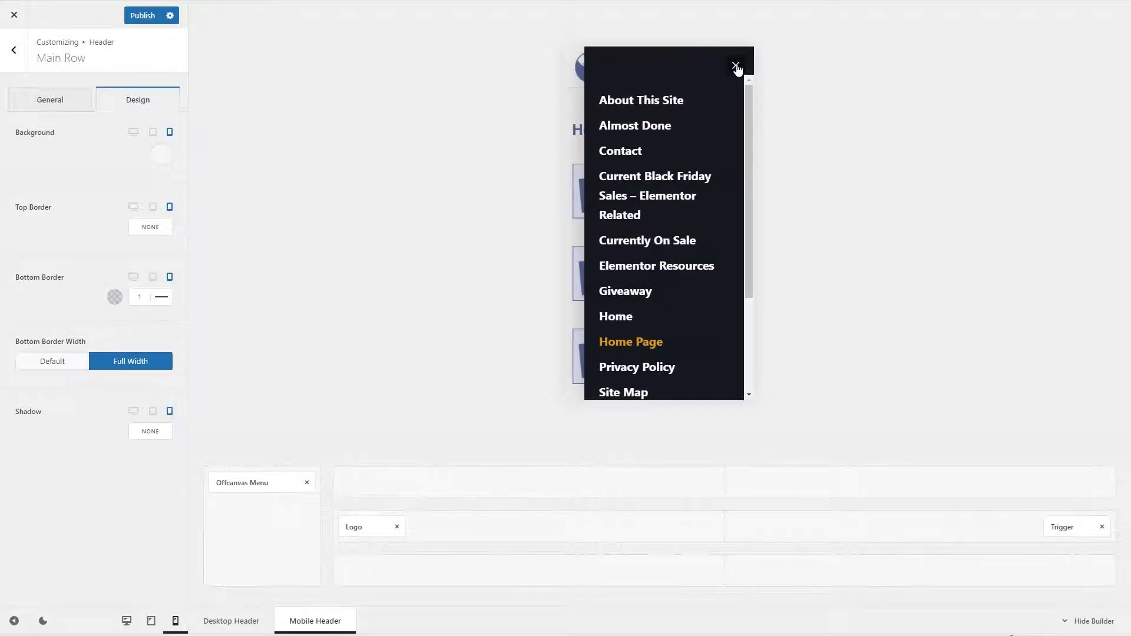
pyautogui.click(735, 66)
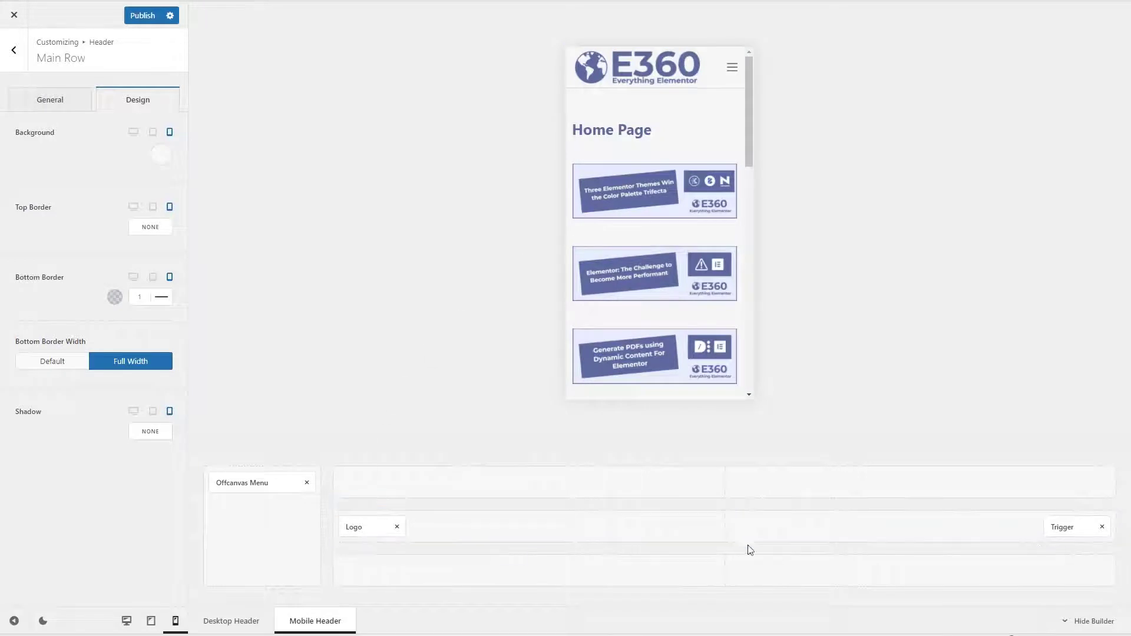
pyautogui.click(248, 484)
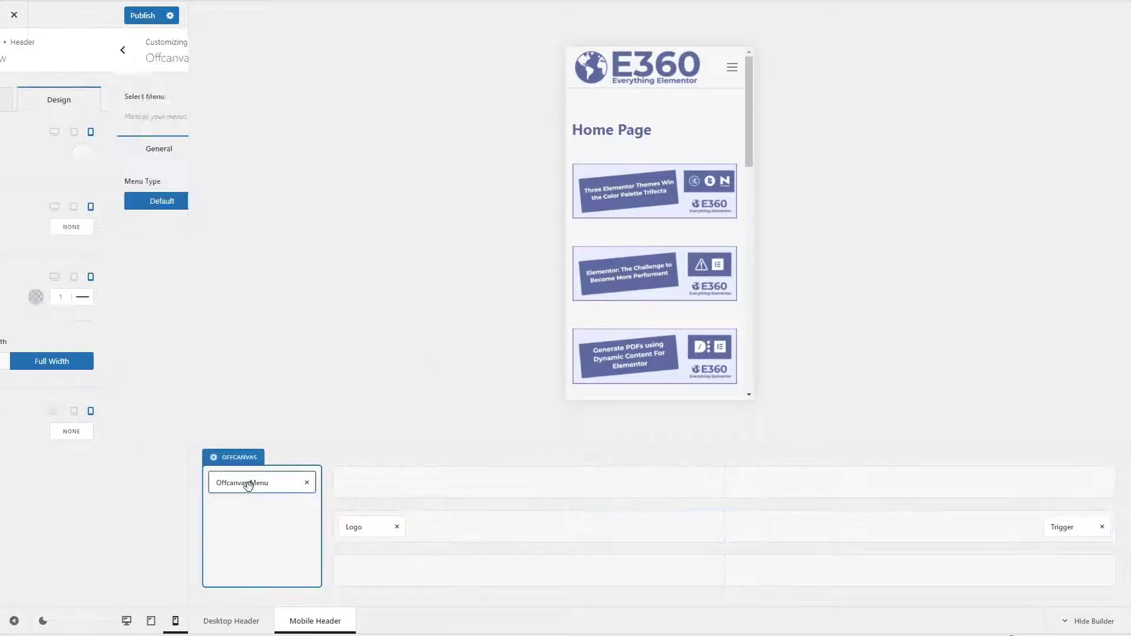
pyautogui.click(126, 96)
pyautogui.click(118, 141)
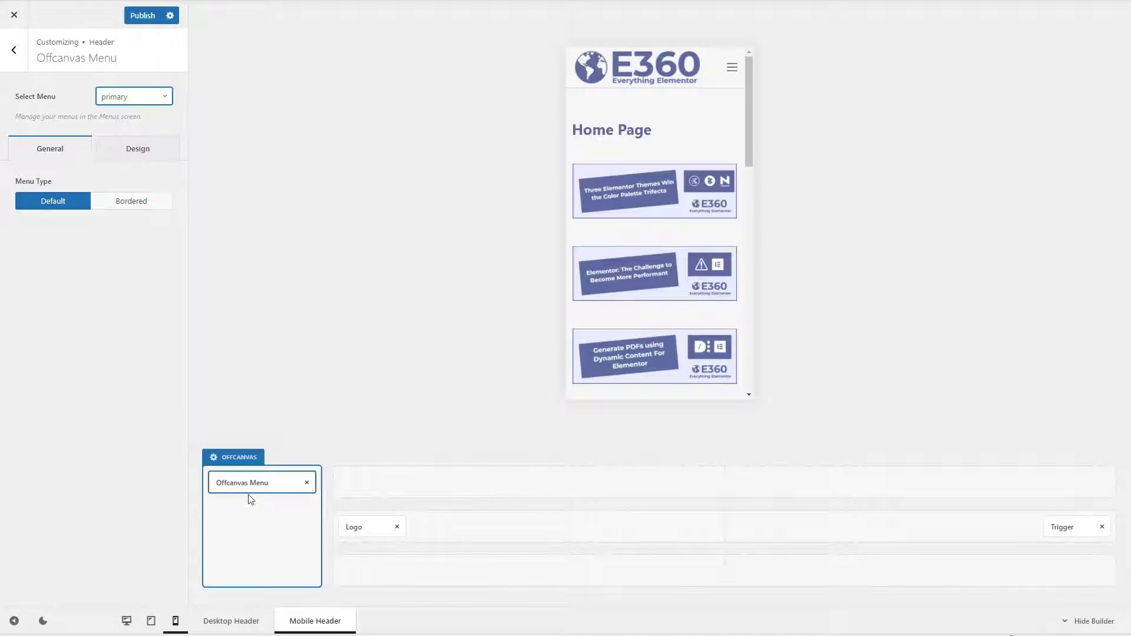
# - Try a grey offcanvas panel background and preview it in the mobile menu
pyautogui.click(235, 461)
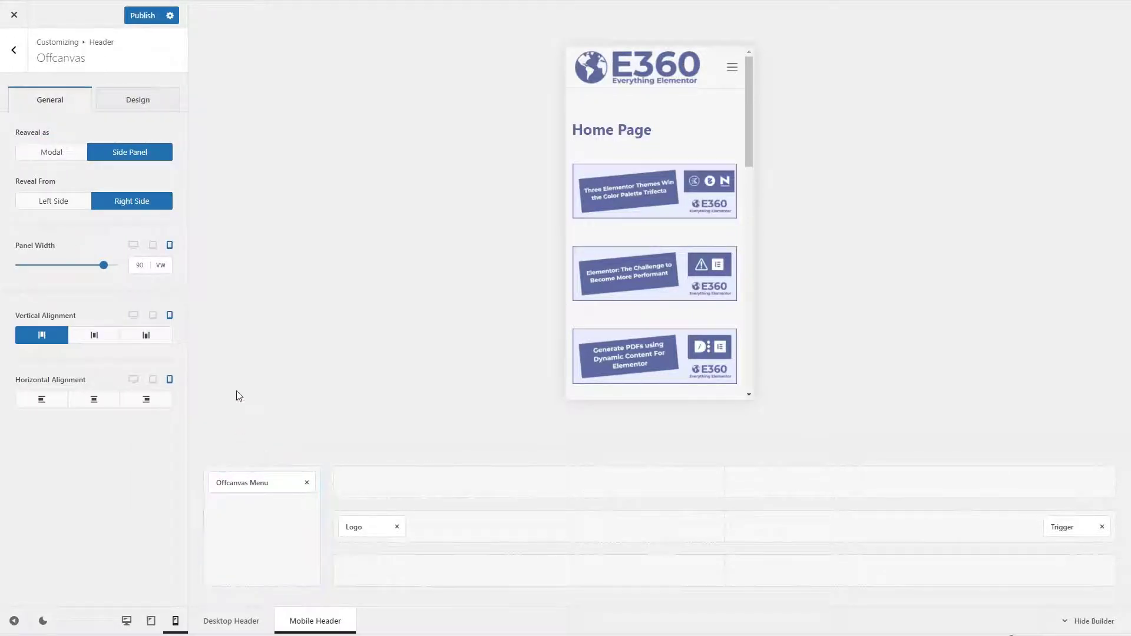
pyautogui.click(129, 101)
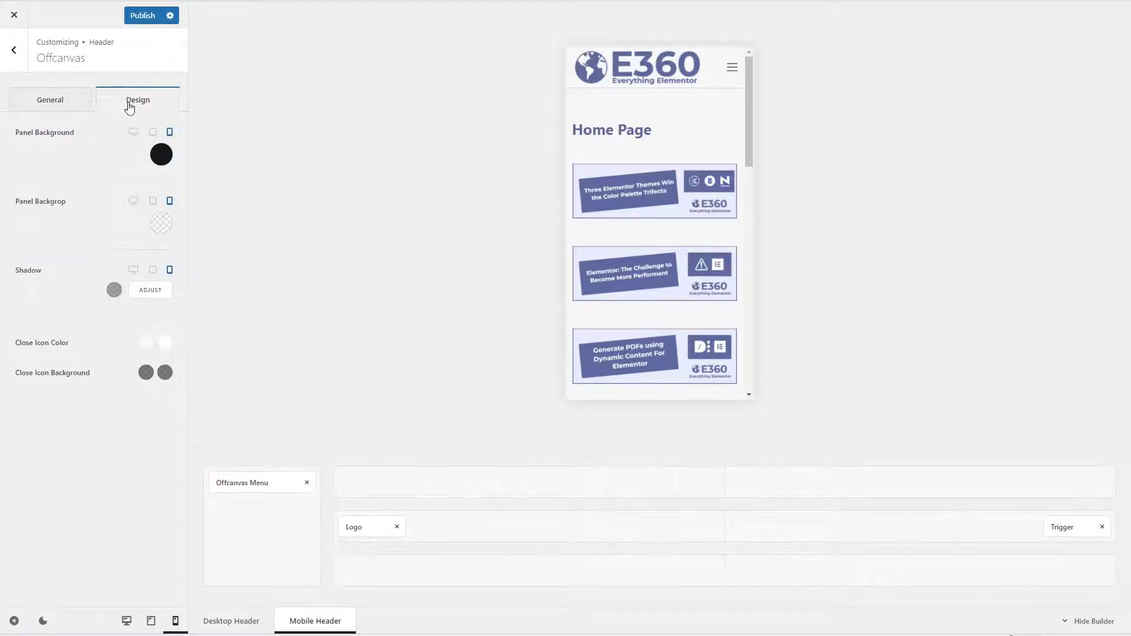
pyautogui.click(162, 156)
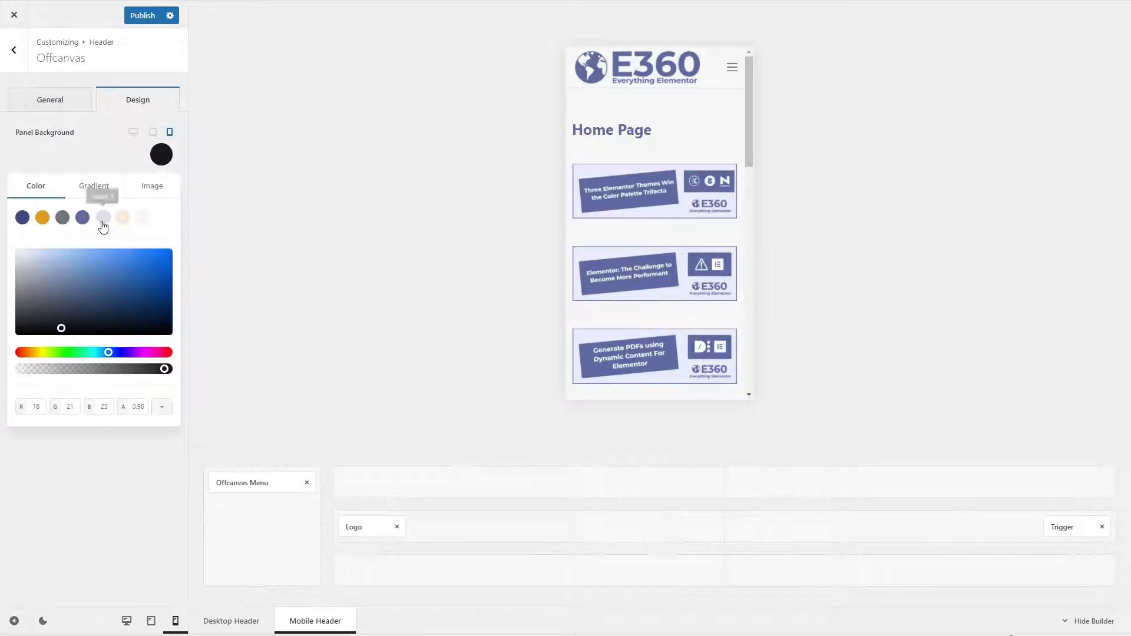
pyautogui.click(82, 217)
pyautogui.click(65, 157)
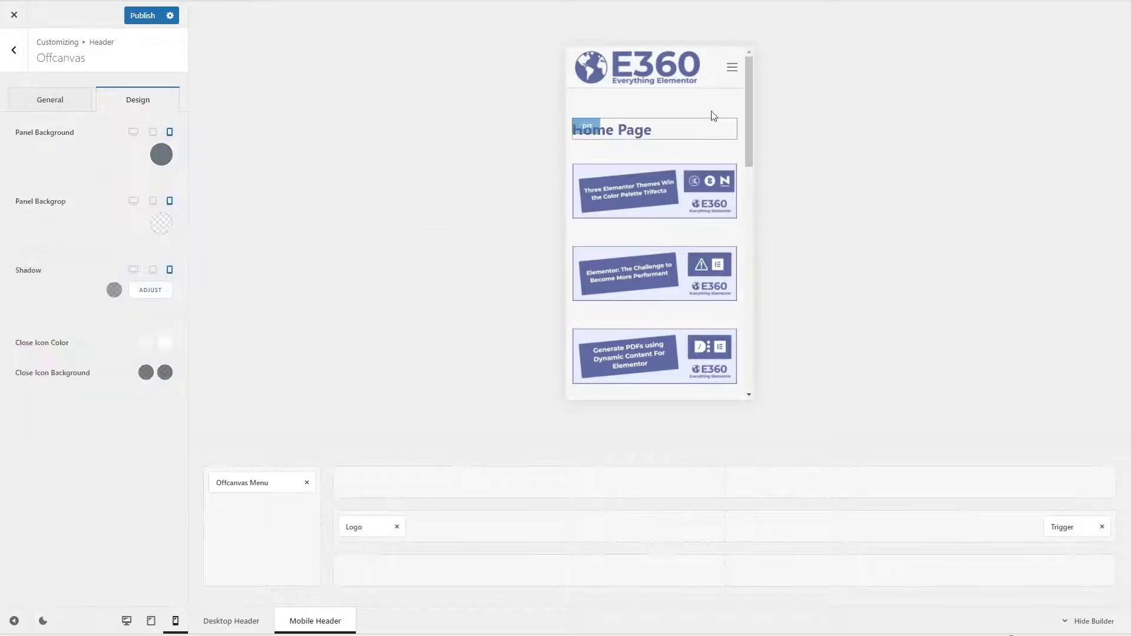
pyautogui.click(732, 68)
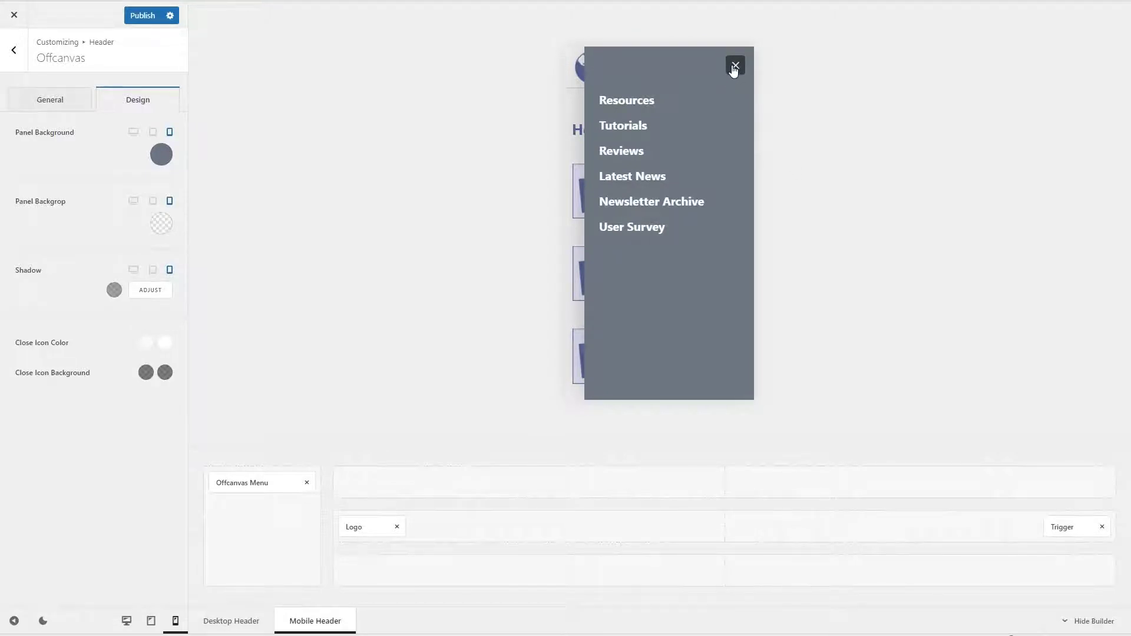
pyautogui.click(735, 66)
# - Make the panel background blue-purple palette Color 4, check it, and return to the desktop header
pyautogui.click(161, 154)
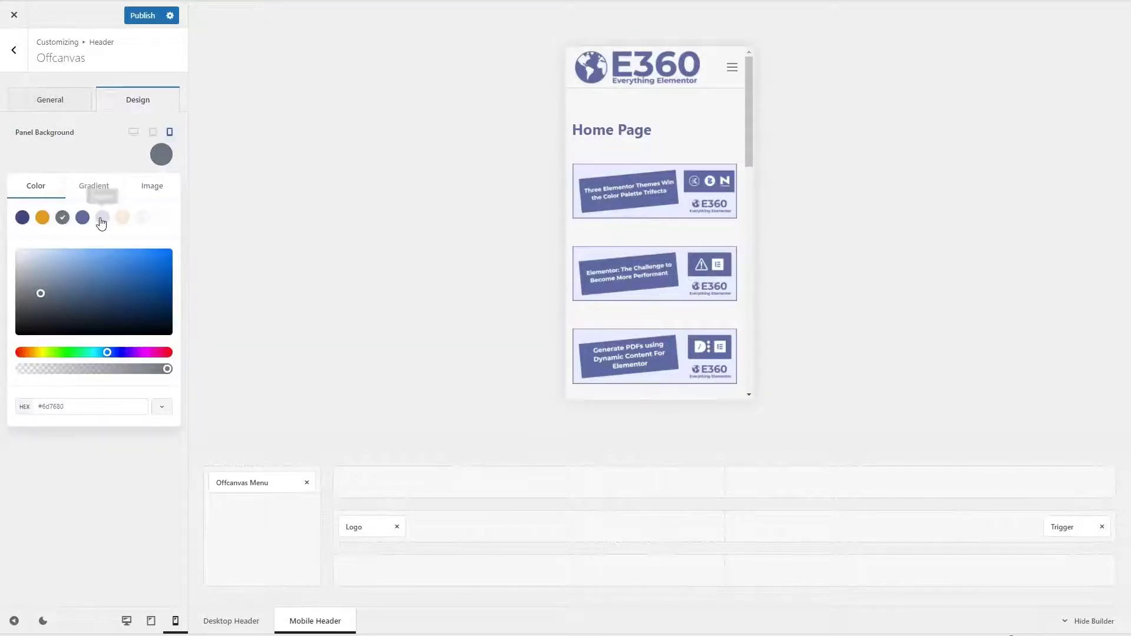
pyautogui.click(82, 218)
pyautogui.click(224, 182)
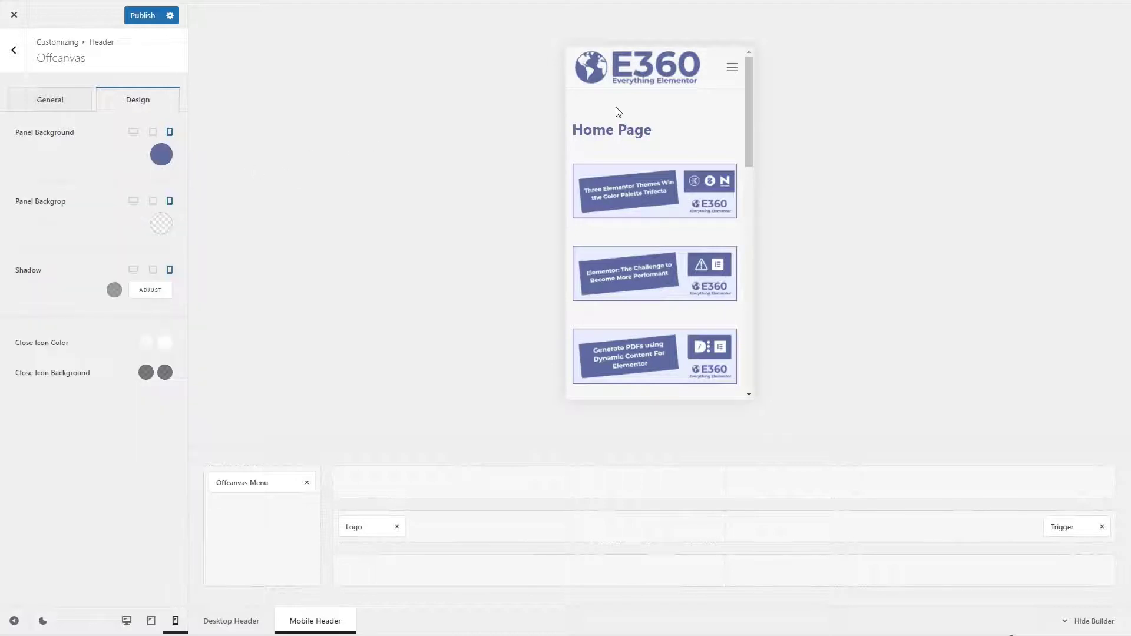
pyautogui.click(733, 67)
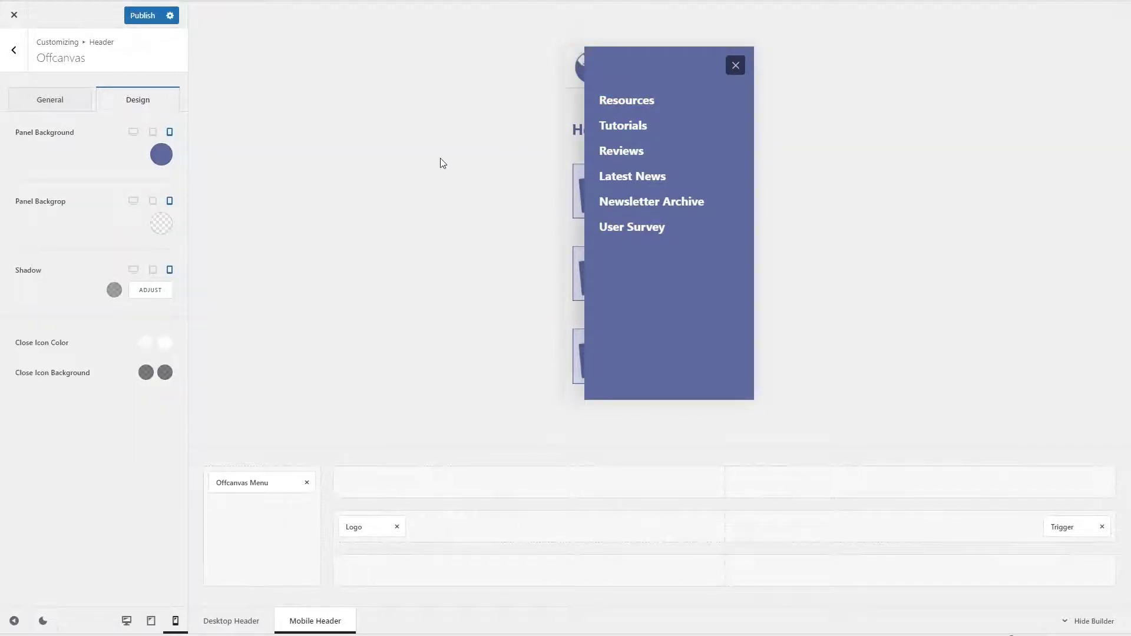
pyautogui.click(231, 621)
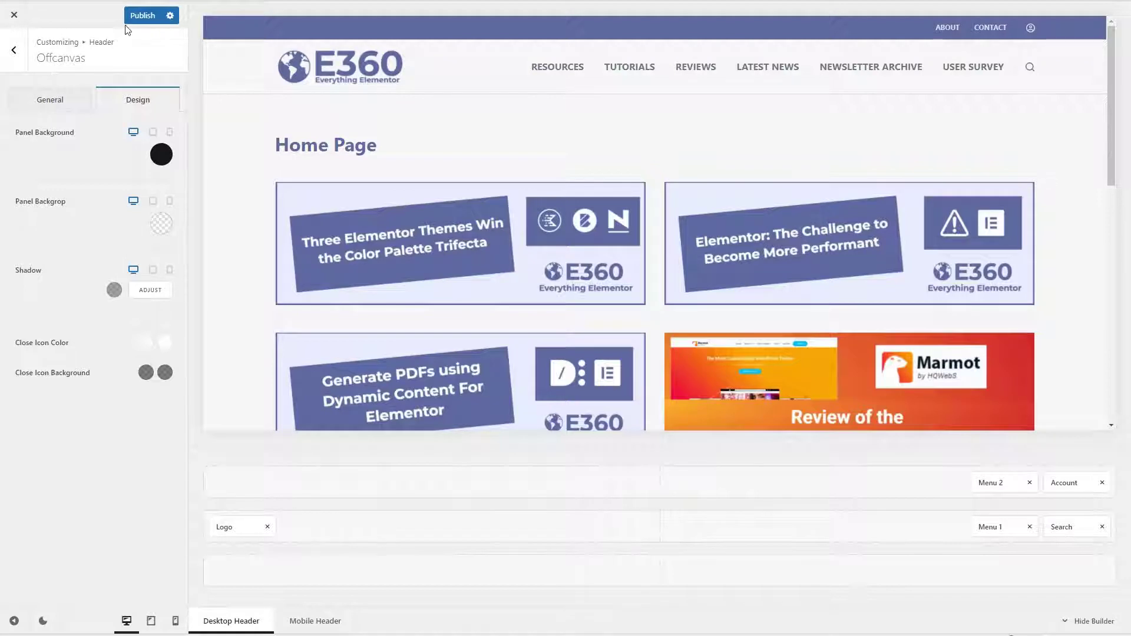
# - Publish the offcanvas changes and back out of the header elements to the top-level Customizer
pyautogui.click(140, 17)
pyautogui.click(14, 50)
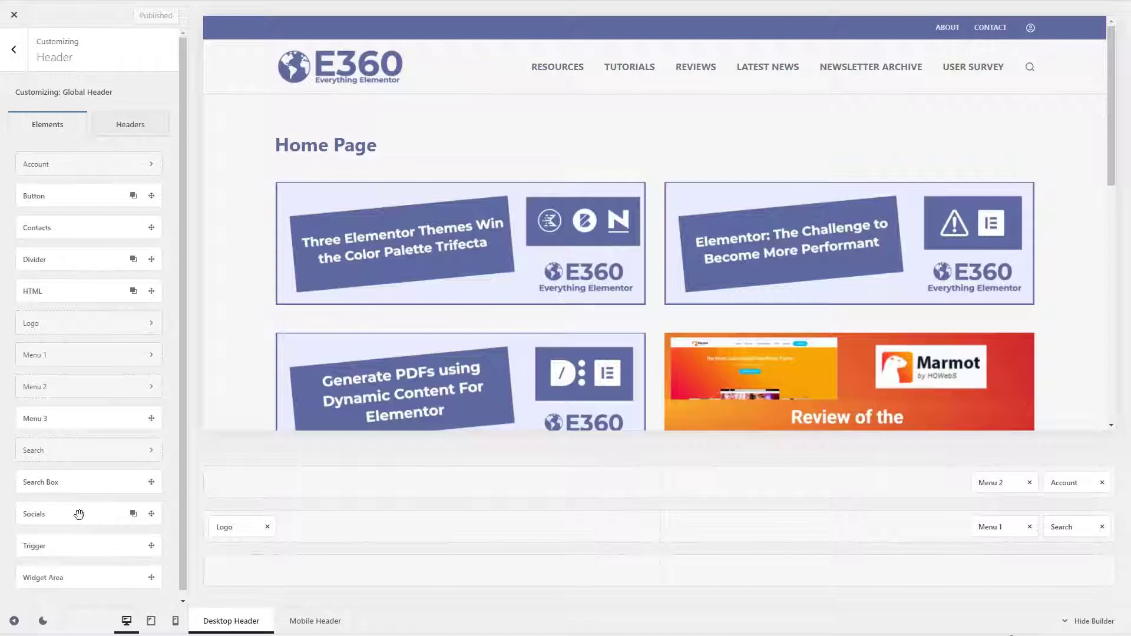
pyautogui.scroll(-1, 68, 547)
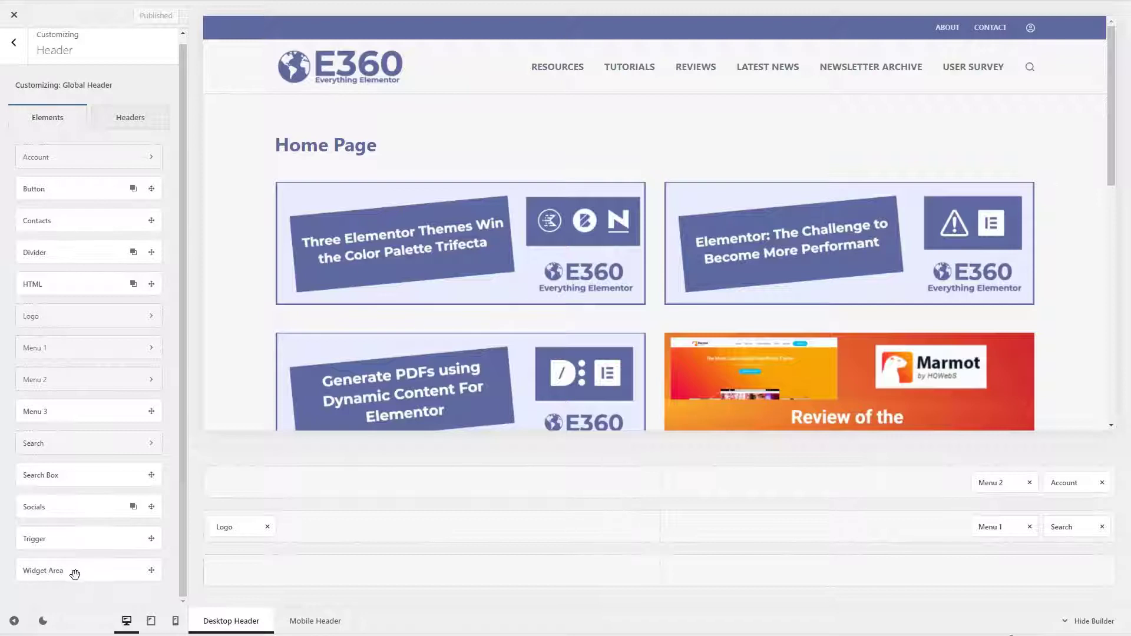
pyautogui.scroll(1, 74, 574)
pyautogui.click(21, 56)
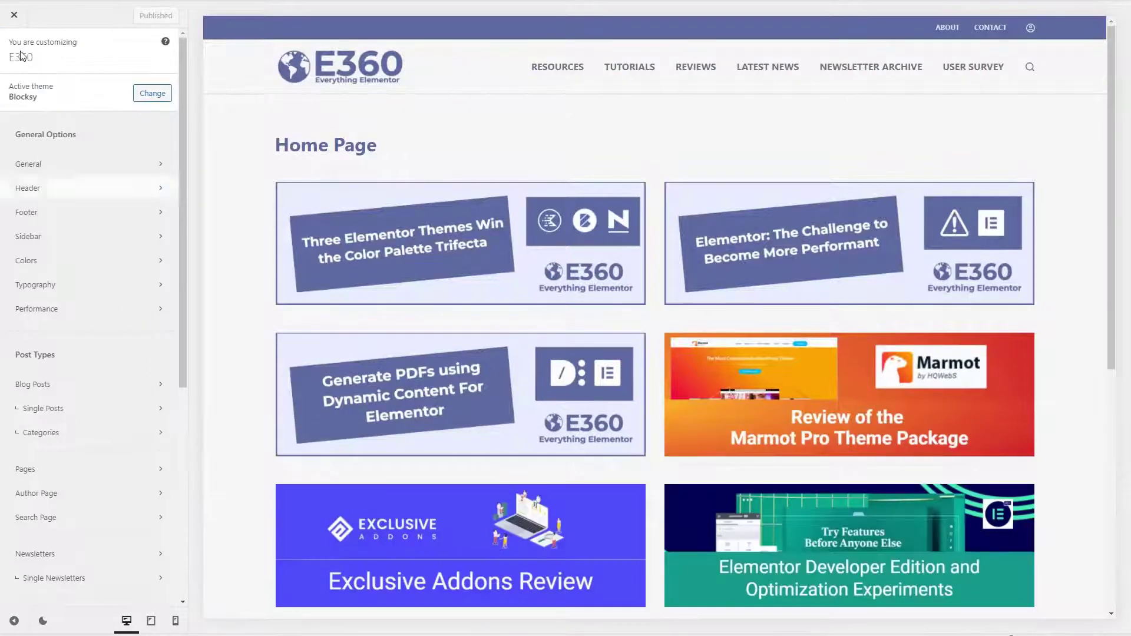
# - Set the footer bottom row background to the lavender #dddfe9 swatch and open the Copyright element
pyautogui.click(27, 213)
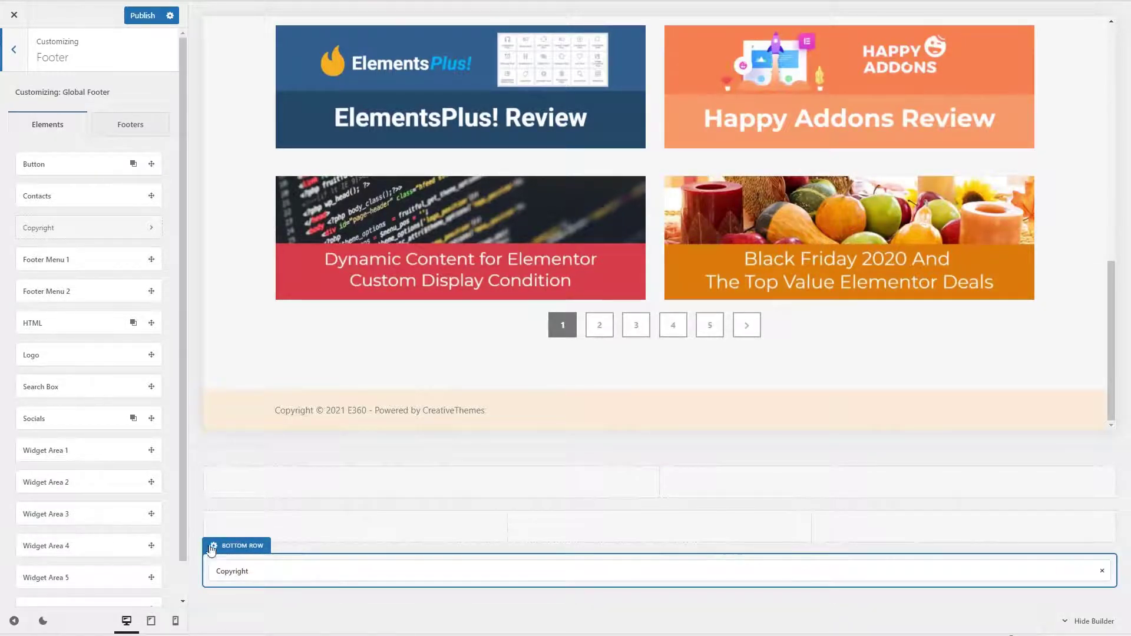
pyautogui.click(211, 547)
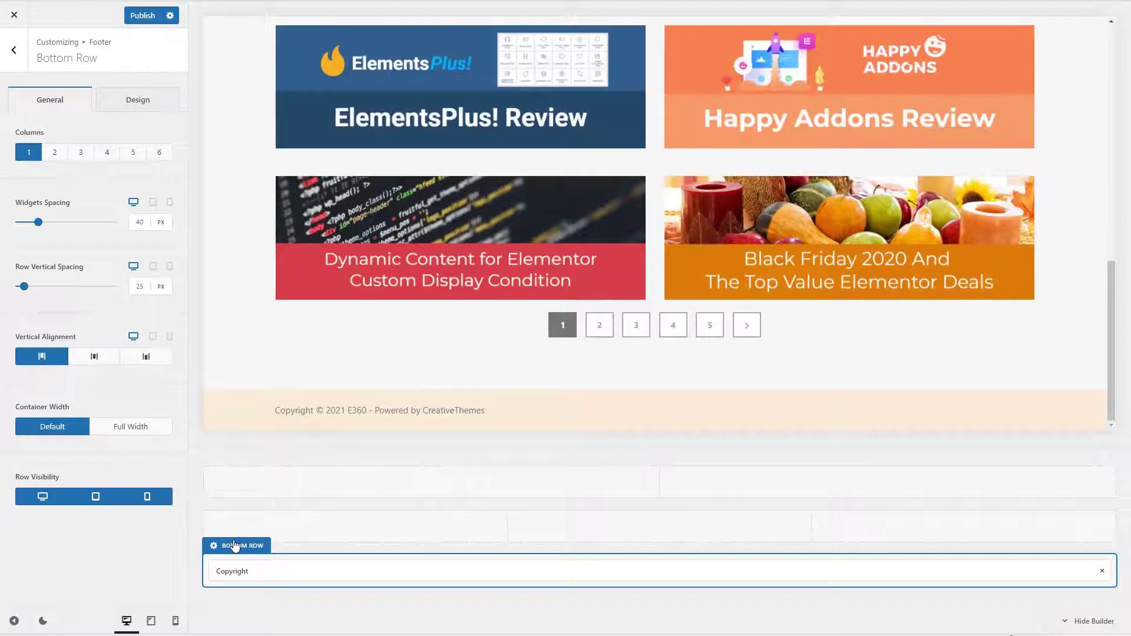
pyautogui.click(148, 102)
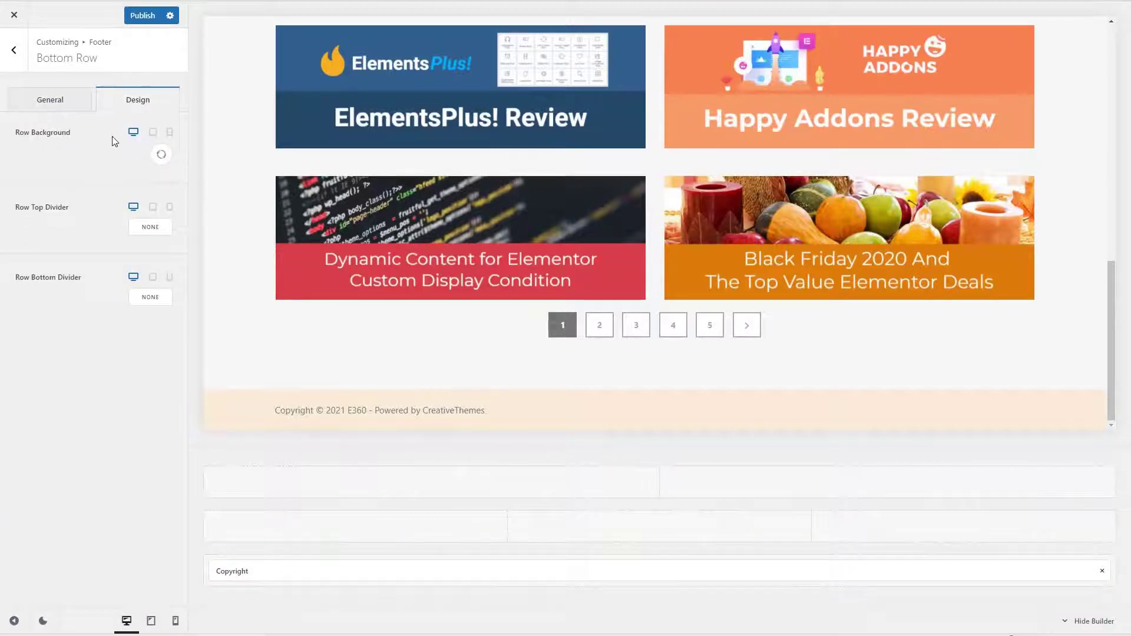
pyautogui.click(162, 155)
pyautogui.click(143, 220)
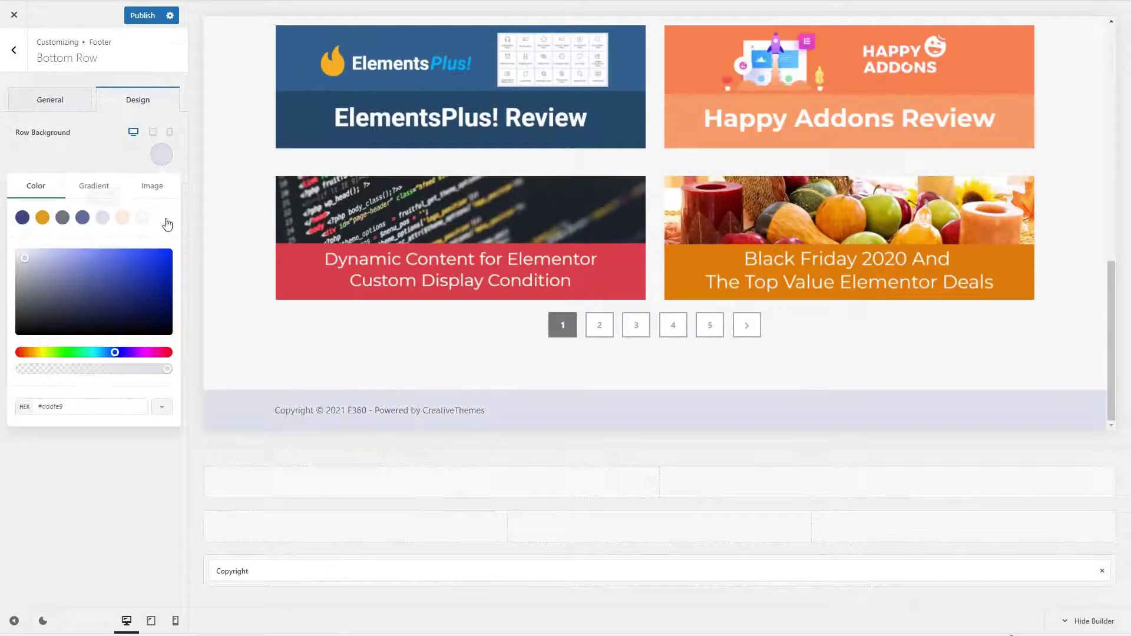
pyautogui.click(273, 573)
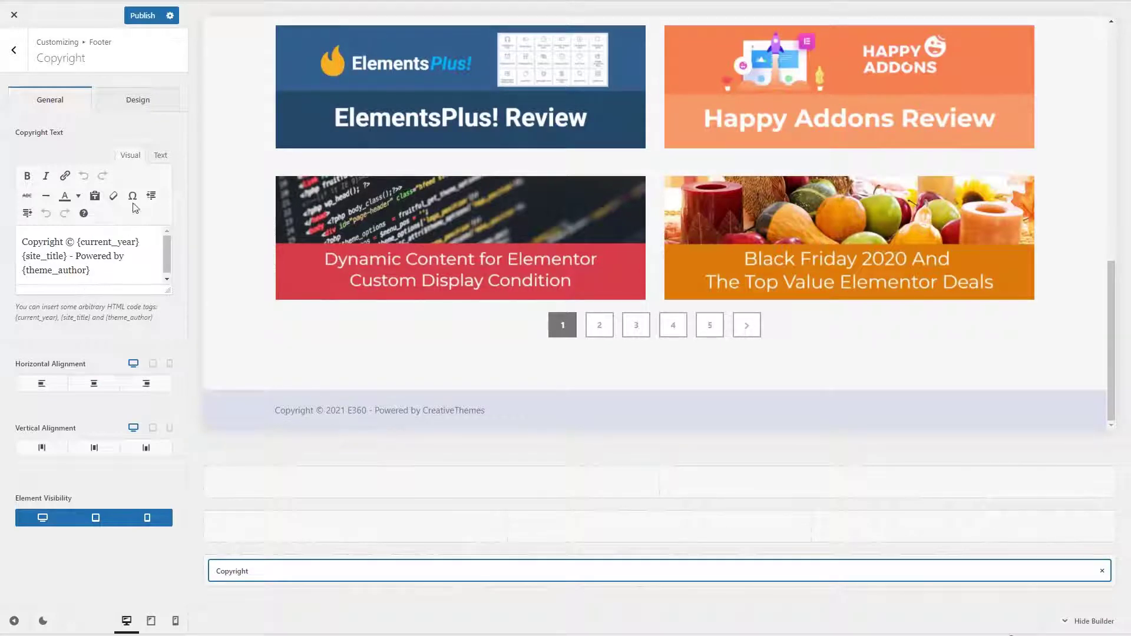
# - Replace the copyright with pasted HTML including Site Map and Privacy Policy links, changing 2019 to 2019-2021
pyautogui.click(160, 155)
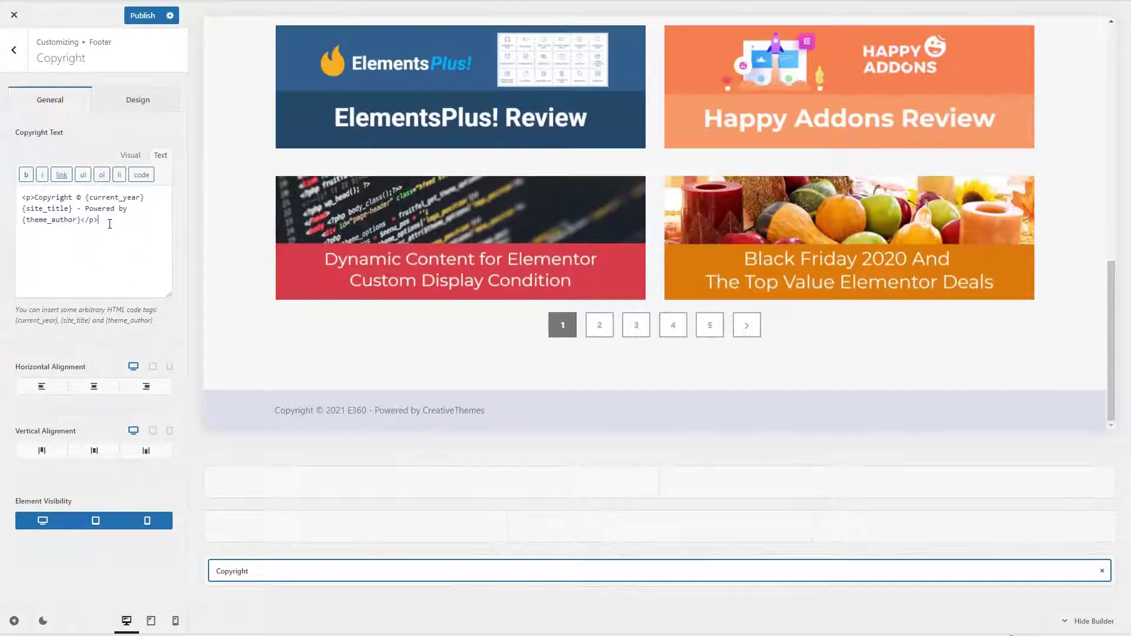
pyautogui.moveTo(108, 223); pyautogui.dragTo(40, 187)
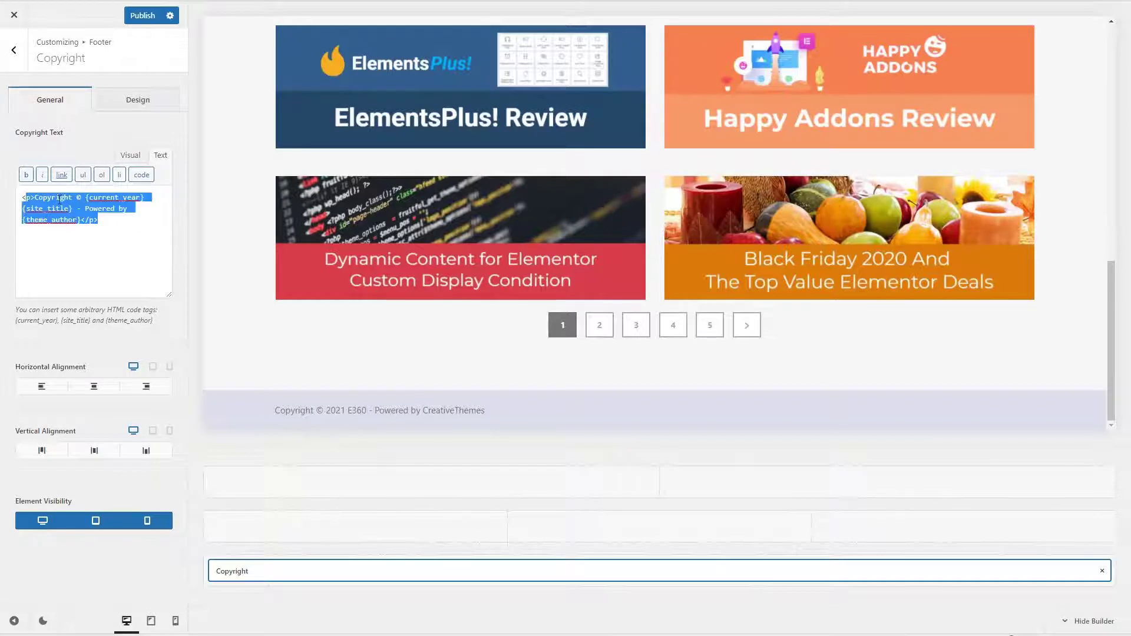
pyautogui.press('BackSpace')
pyautogui.hotkey('ctrl', 'v')
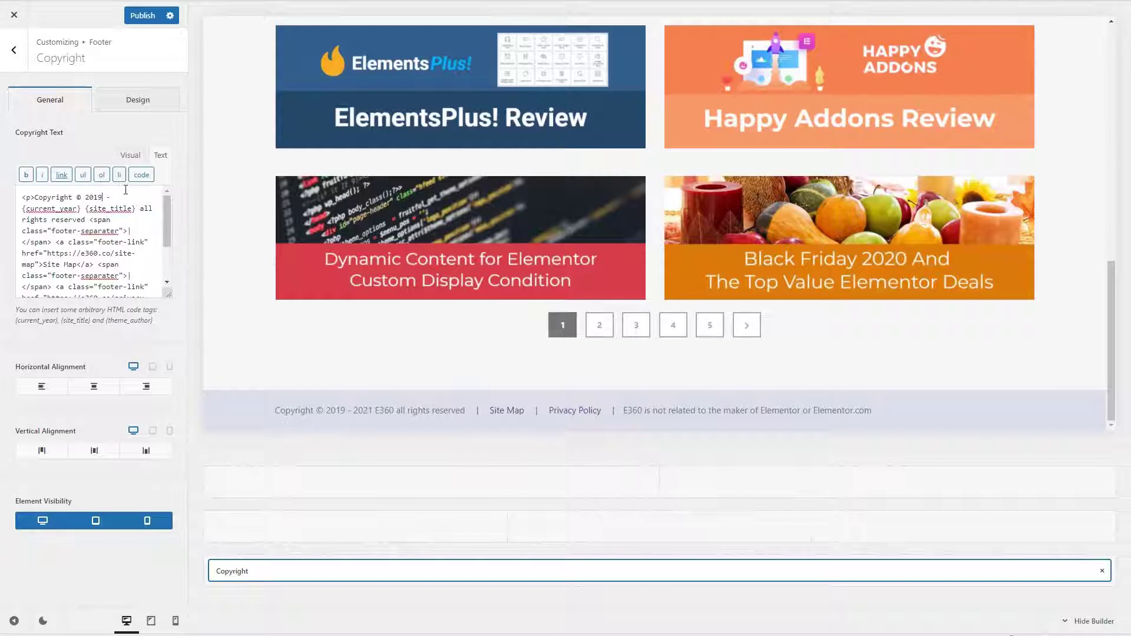
pyautogui.write('-2021')
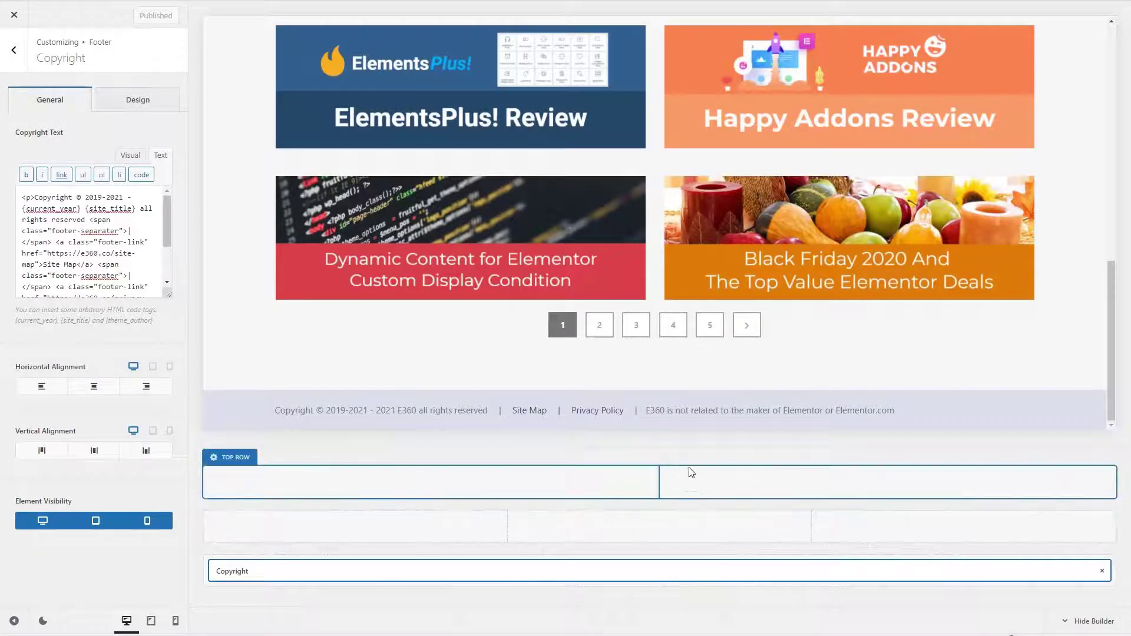
pyautogui.click(14, 49)
pyautogui.click(14, 52)
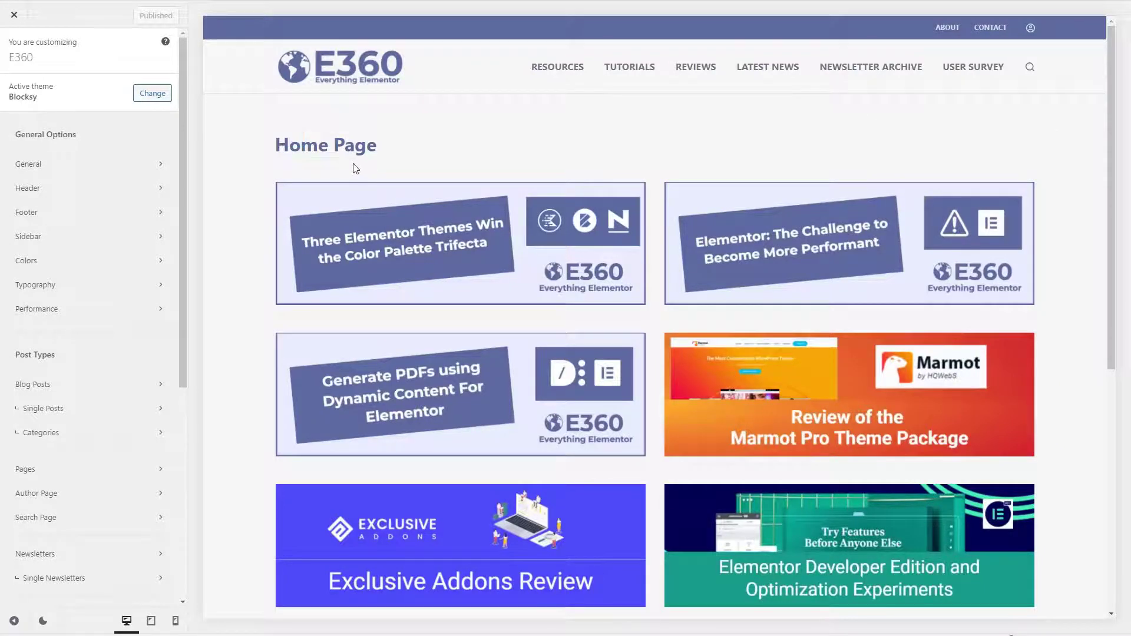
# - Give pages the Right Sidebar structure and switch off comments on pages
pyautogui.scroll(-2, 53, 391)
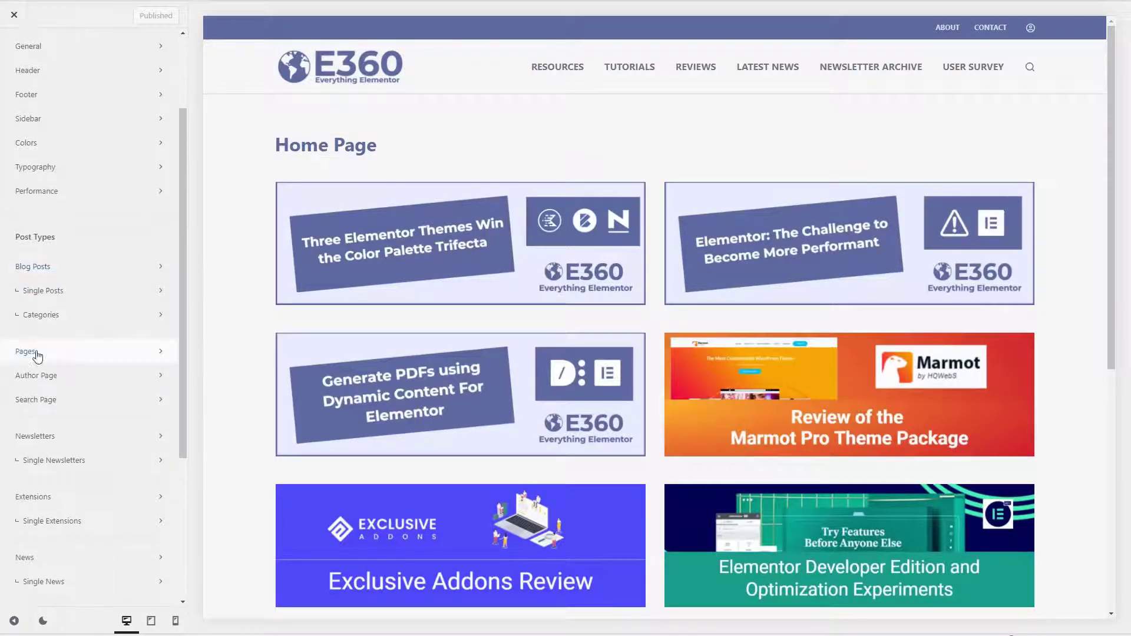
pyautogui.click(46, 354)
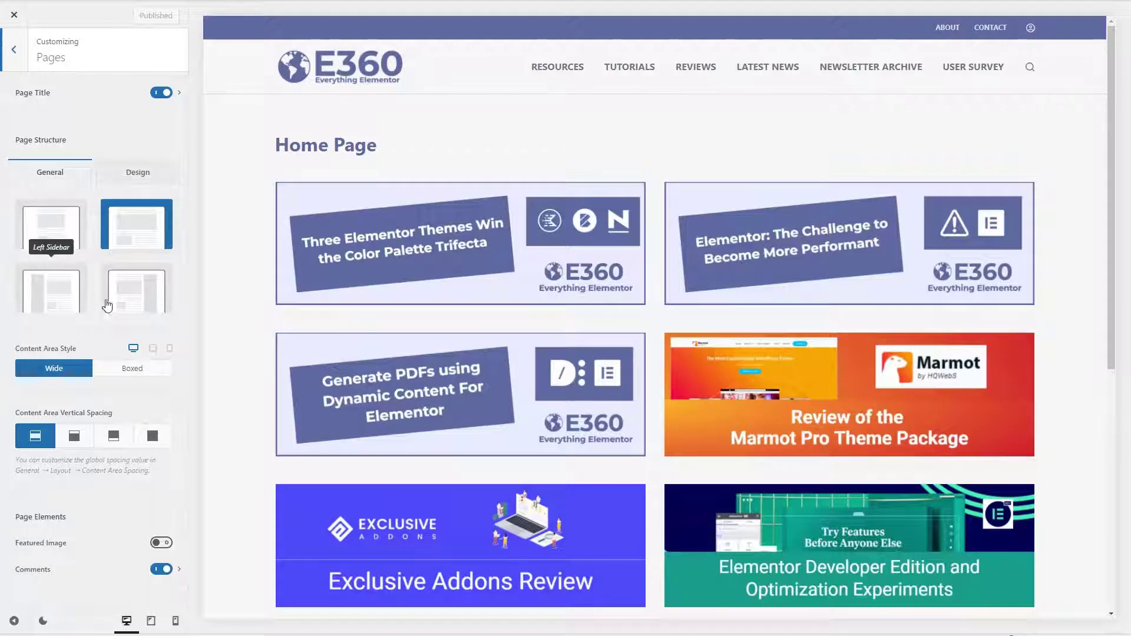
pyautogui.click(142, 302)
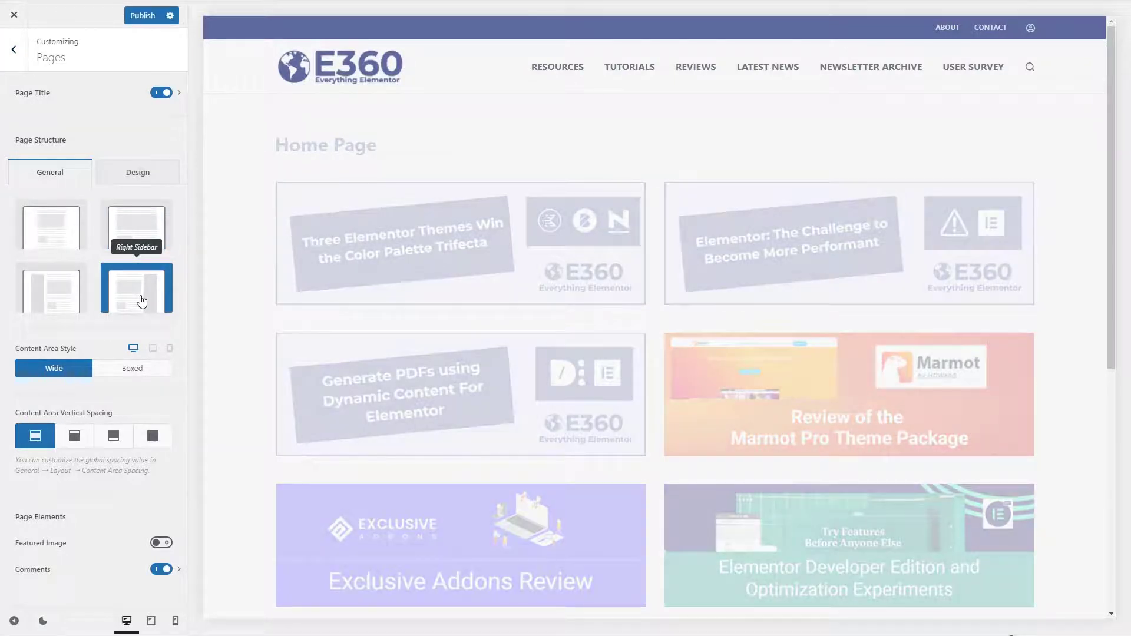
pyautogui.click(138, 172)
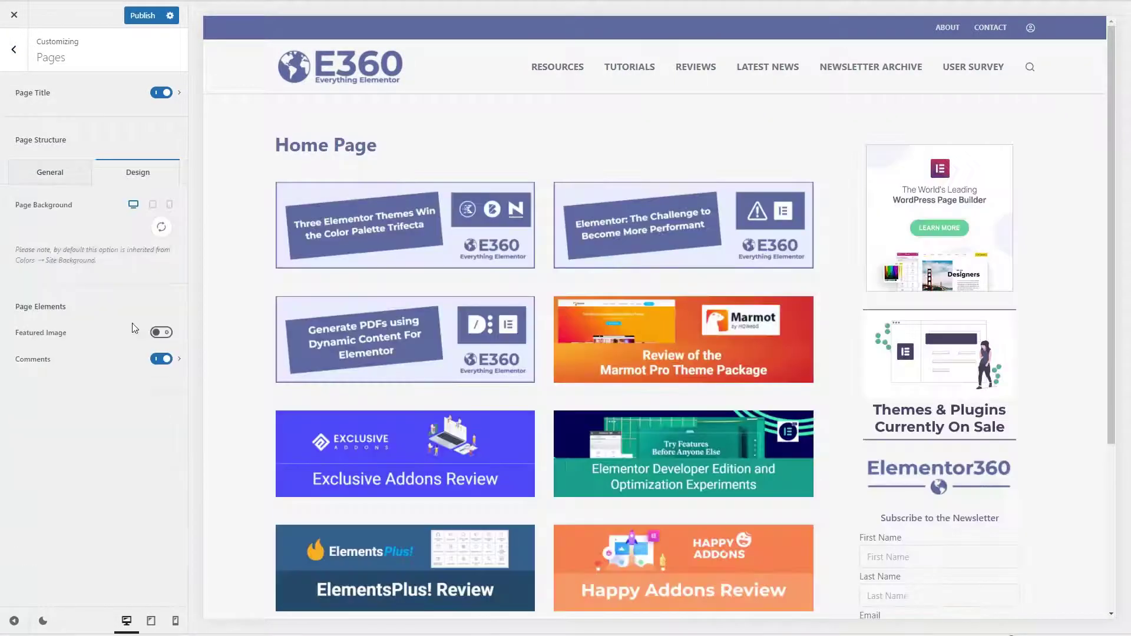
pyautogui.click(156, 361)
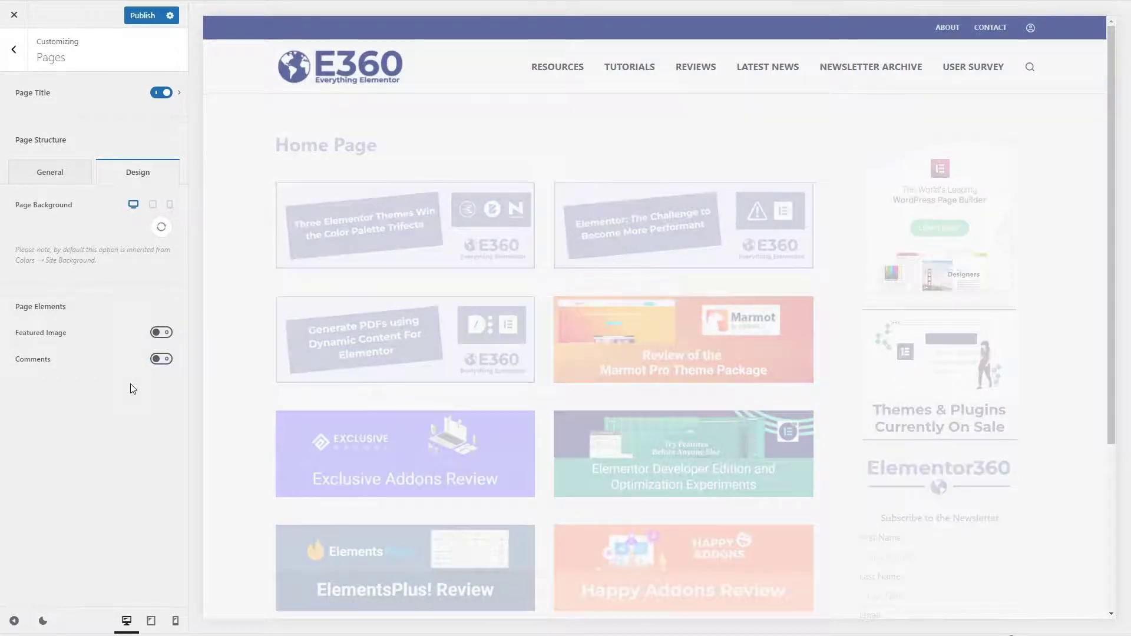
pyautogui.click(14, 49)
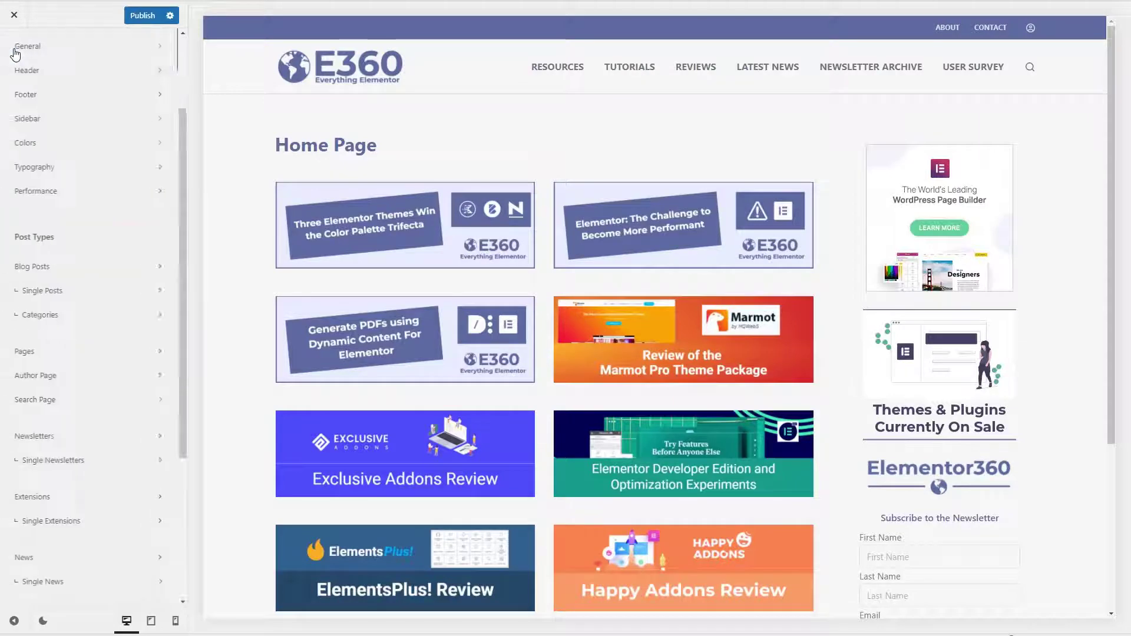
# - Set the sidebar's Design background colour to light grey #f7f7f7
pyautogui.click(57, 121)
pyautogui.click(132, 101)
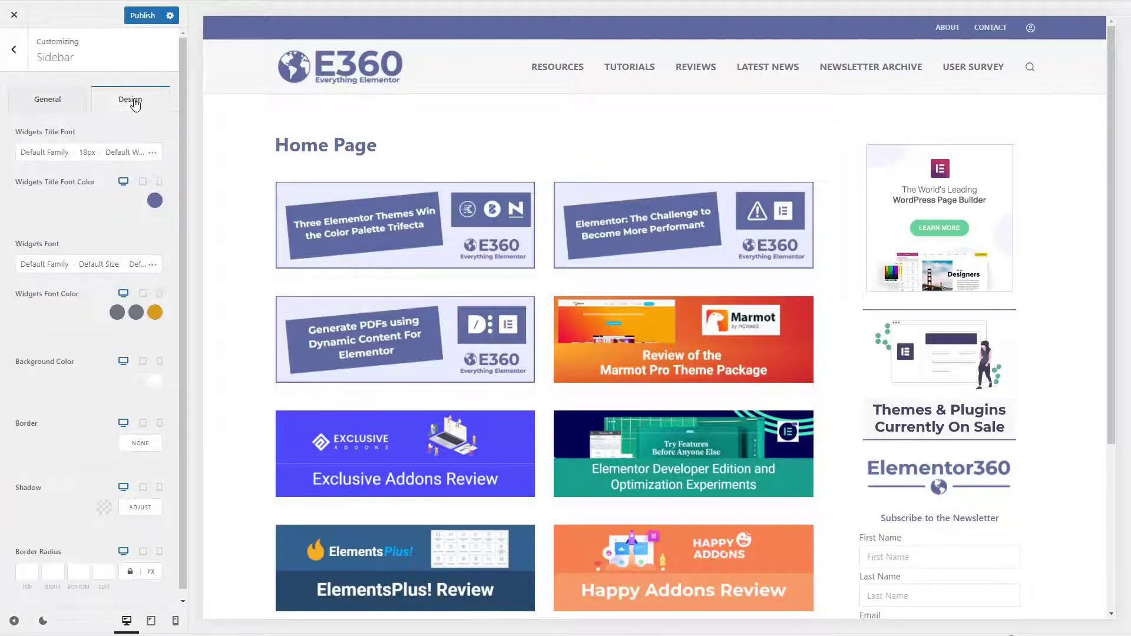
pyautogui.click(157, 381)
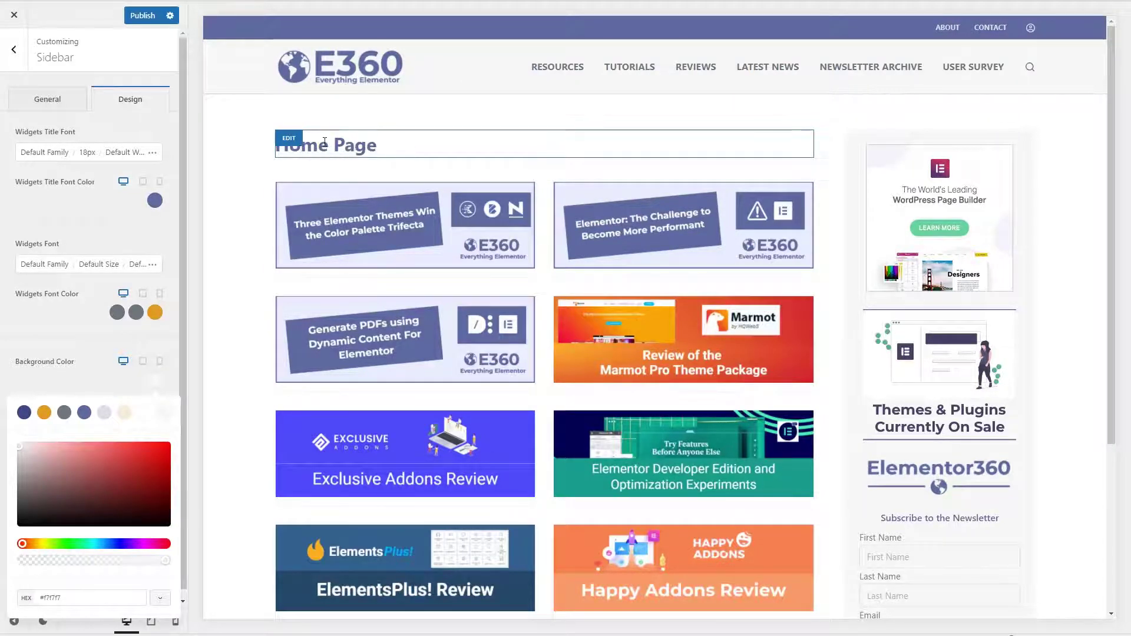
pyautogui.click(16, 54)
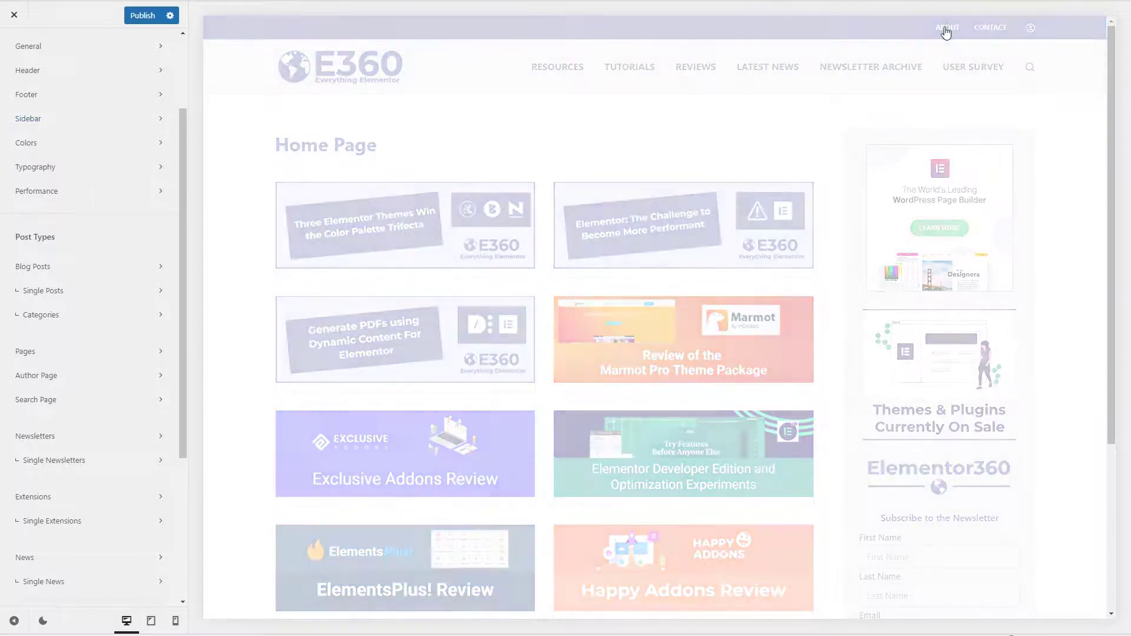
# - Preview the Tutorials category archive and switch the Sidebar on for category pages
pyautogui.click(991, 27)
pyautogui.scroll(-4, 338, 238)
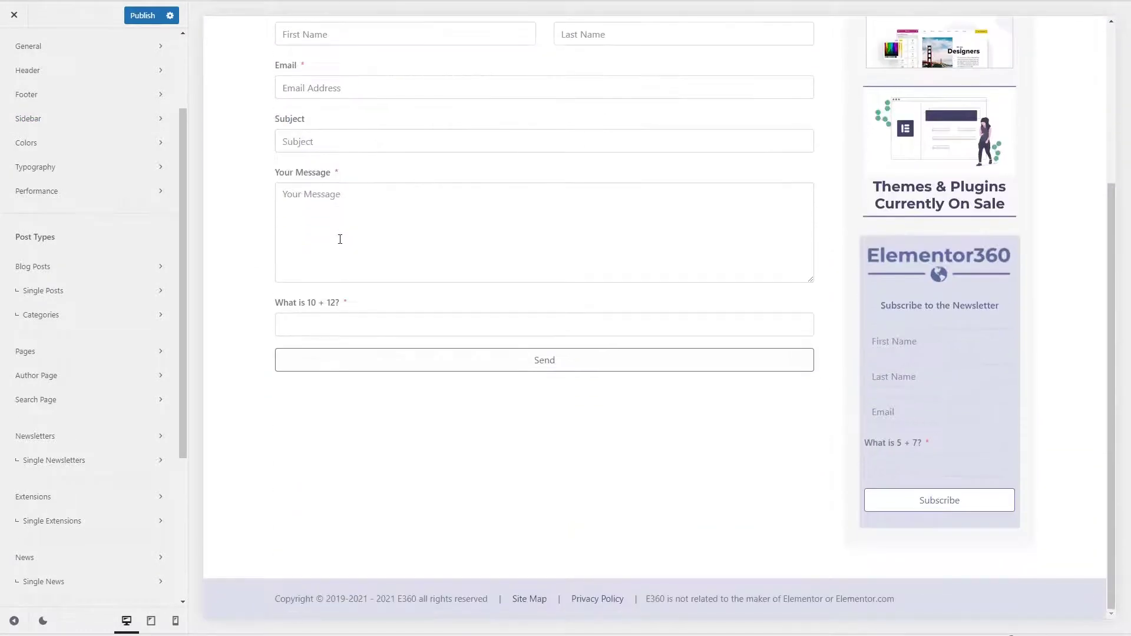
pyautogui.scroll(4, 338, 237)
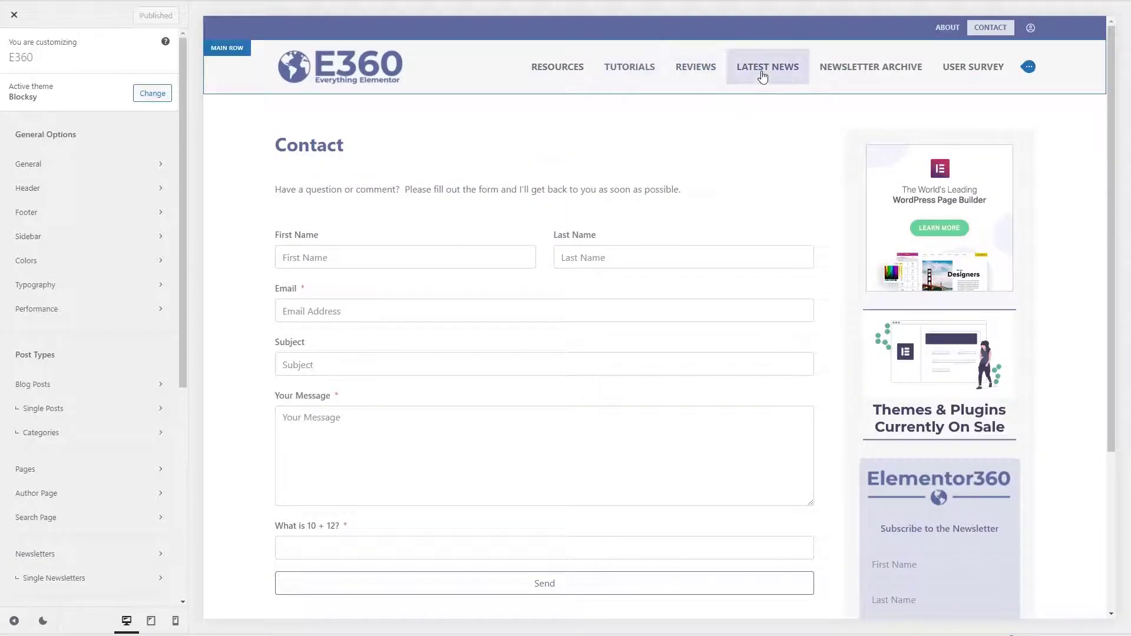
pyautogui.click(630, 70)
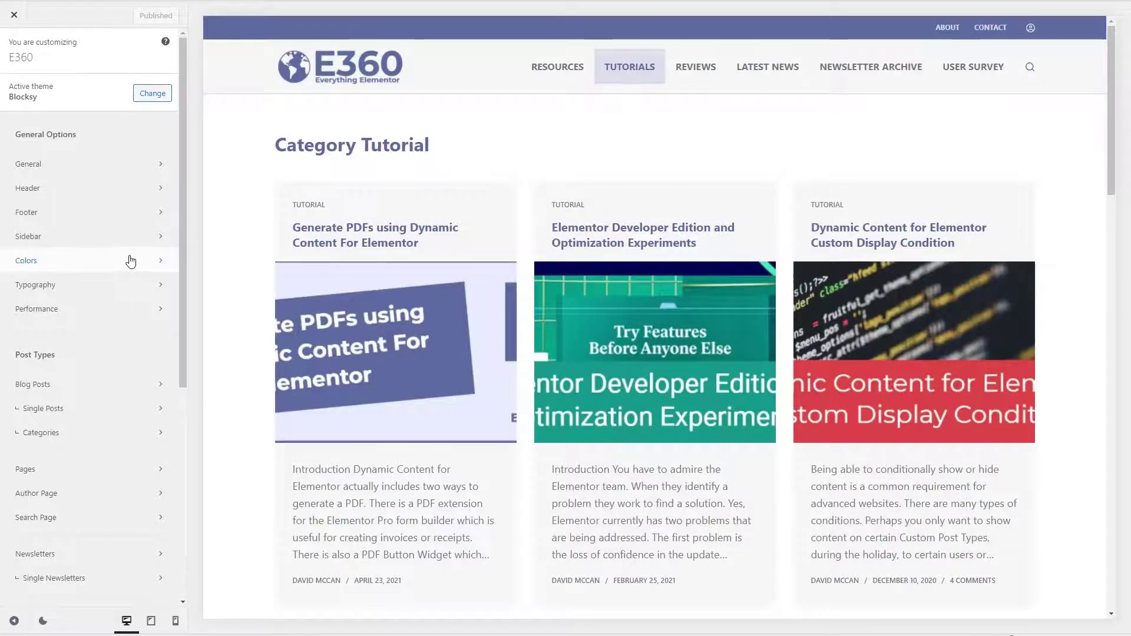
pyautogui.scroll(-4, 131, 261)
pyautogui.click(56, 200)
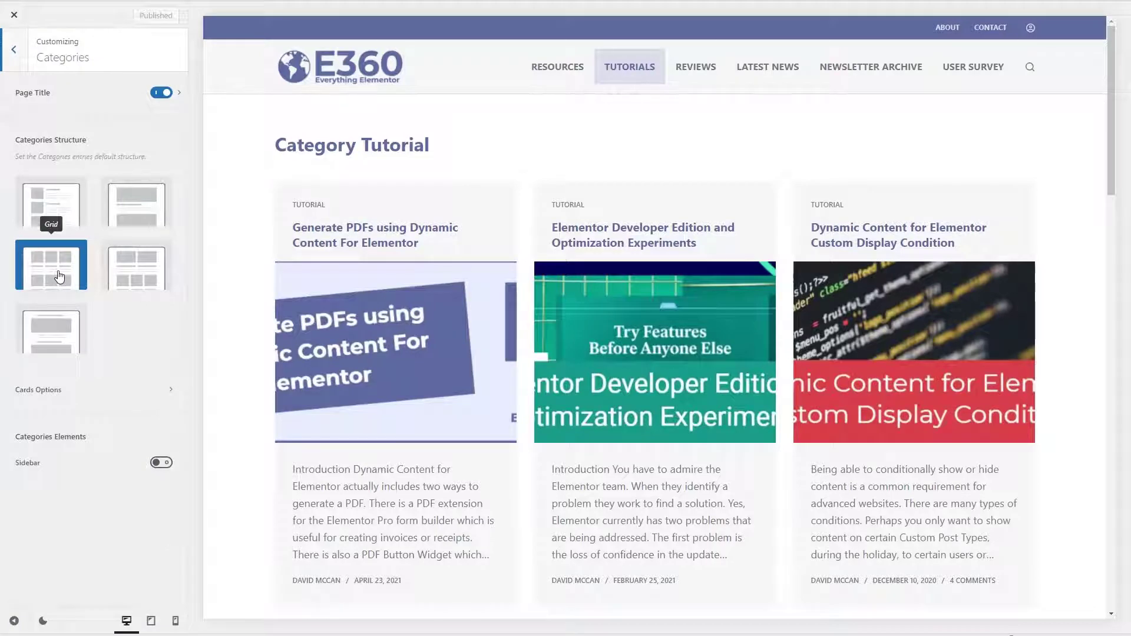
pyautogui.click(161, 462)
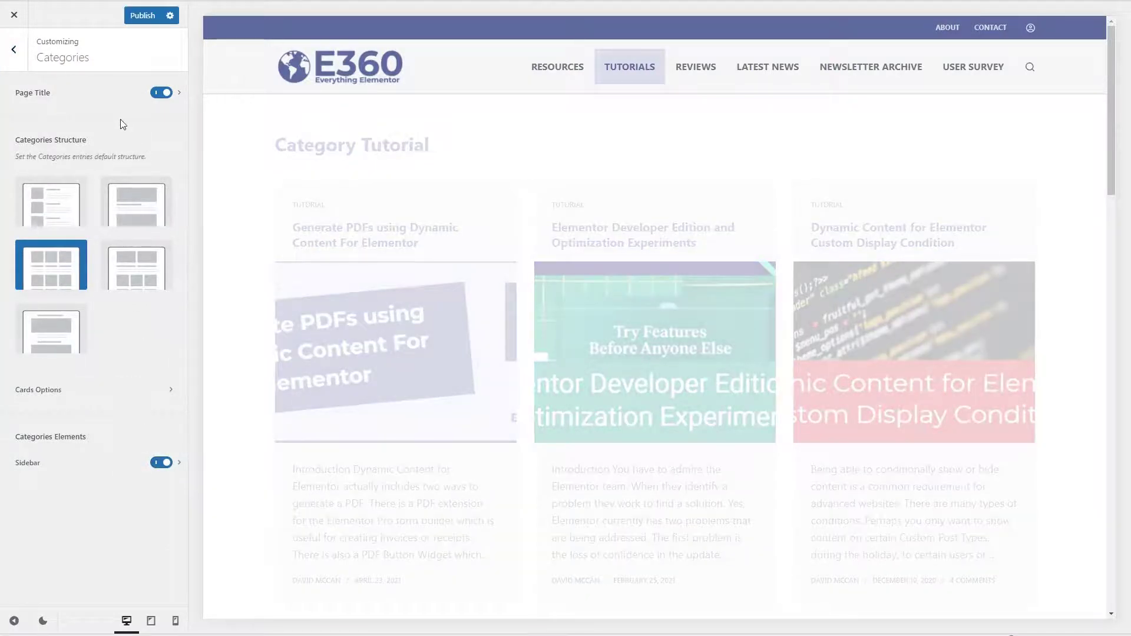
# - Set category cards to 2 per row, ordered image, title, post meta, with Read More enabled
pyautogui.click(108, 390)
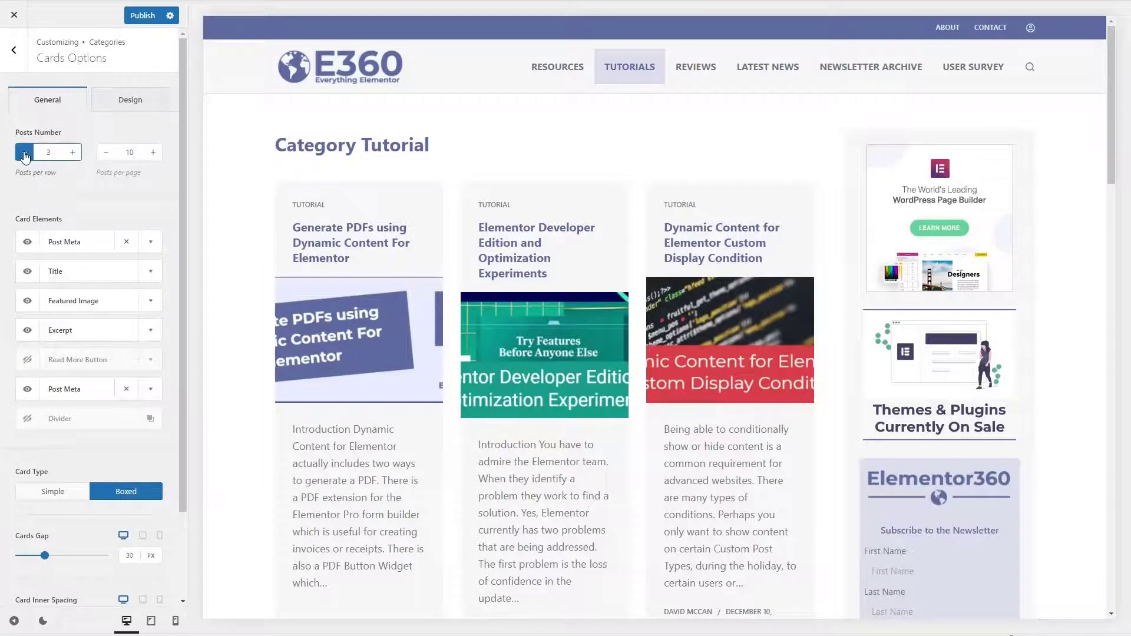
pyautogui.click(25, 154)
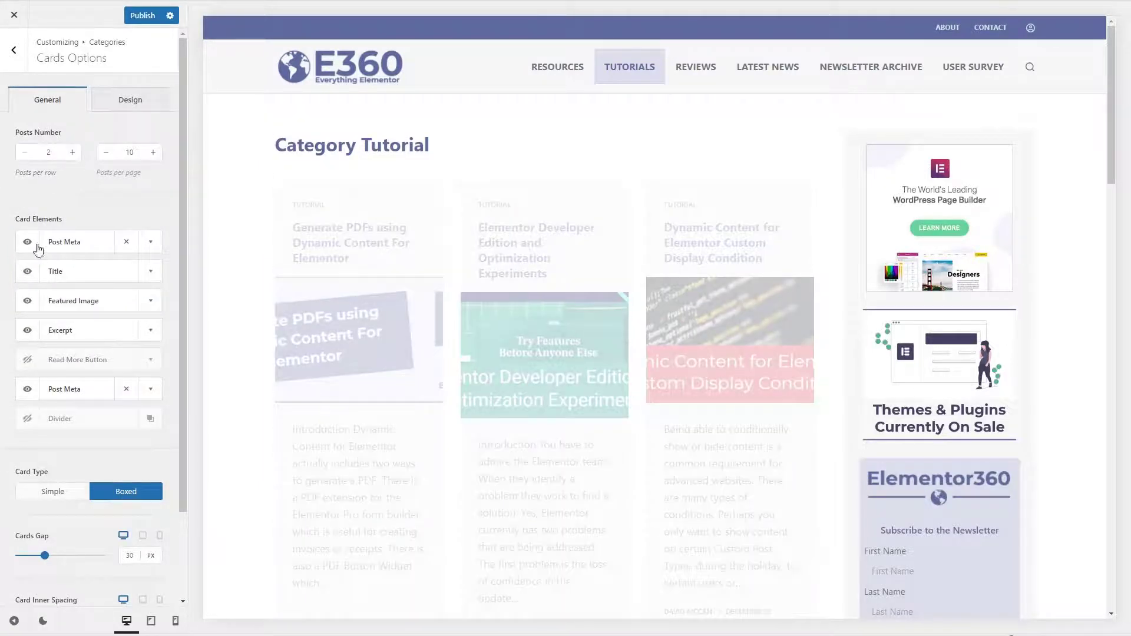
pyautogui.moveTo(59, 300); pyautogui.dragTo(62, 243)
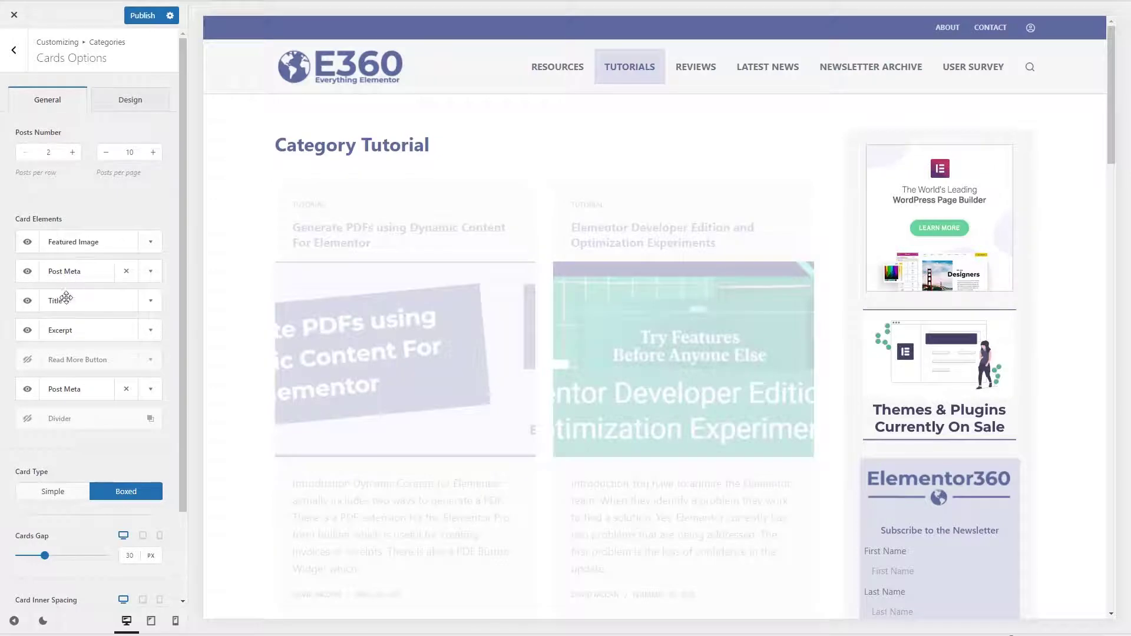
pyautogui.moveTo(68, 298); pyautogui.dragTo(67, 273)
pyautogui.moveTo(75, 390); pyautogui.dragTo(79, 316)
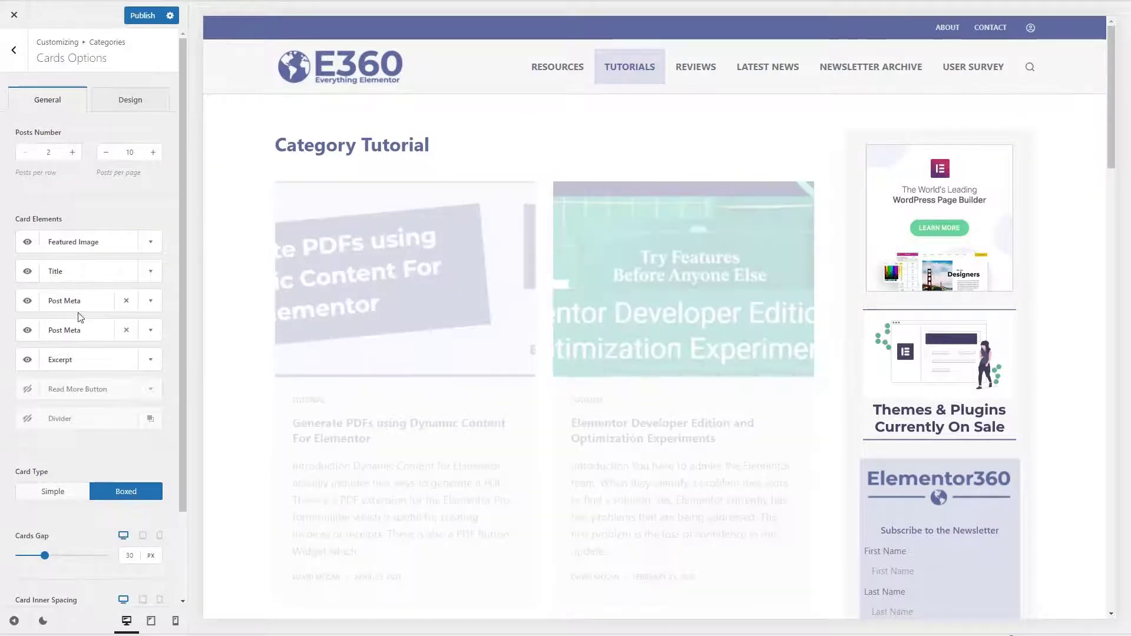
pyautogui.click(28, 390)
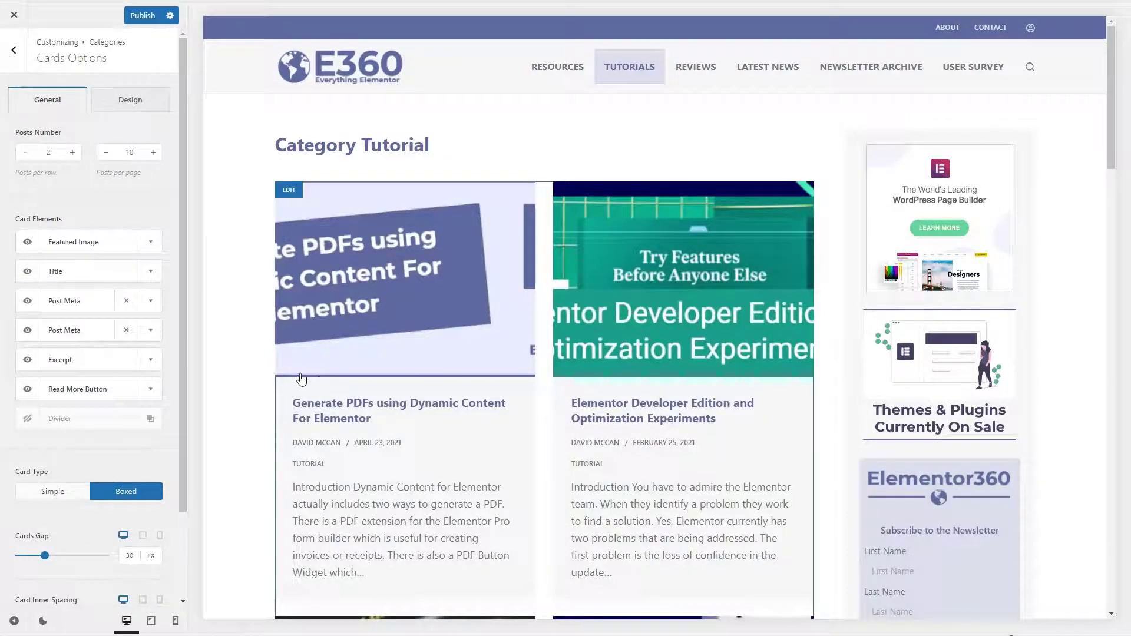
# - Set card featured images to Original ratio, add an arrow to Read More buttons, and publish
pyautogui.click(150, 243)
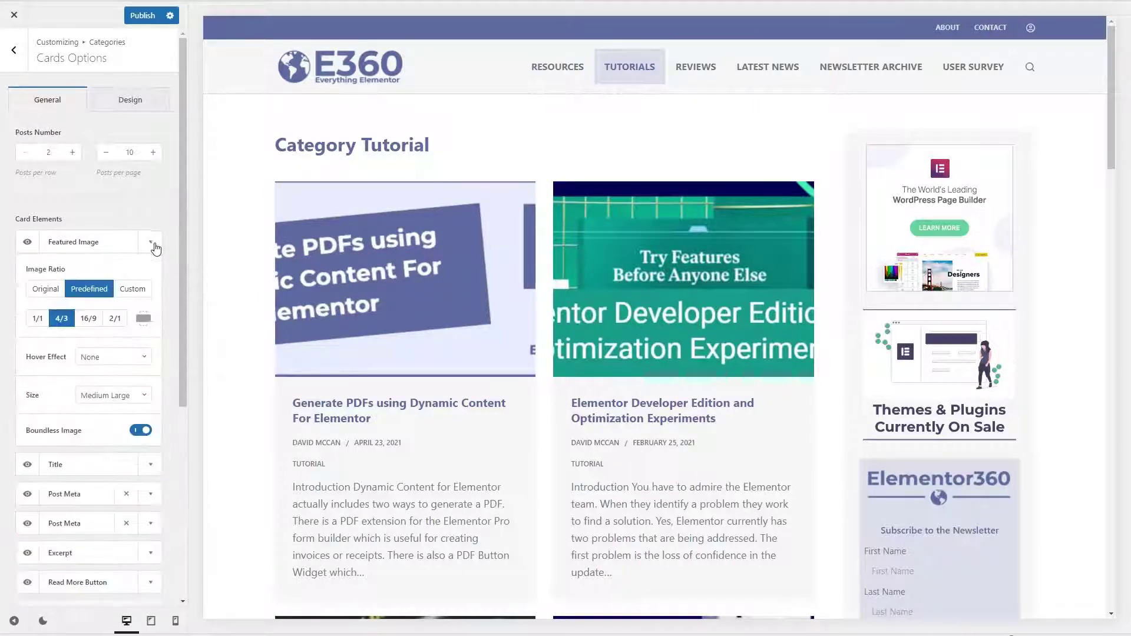
pyautogui.click(45, 288)
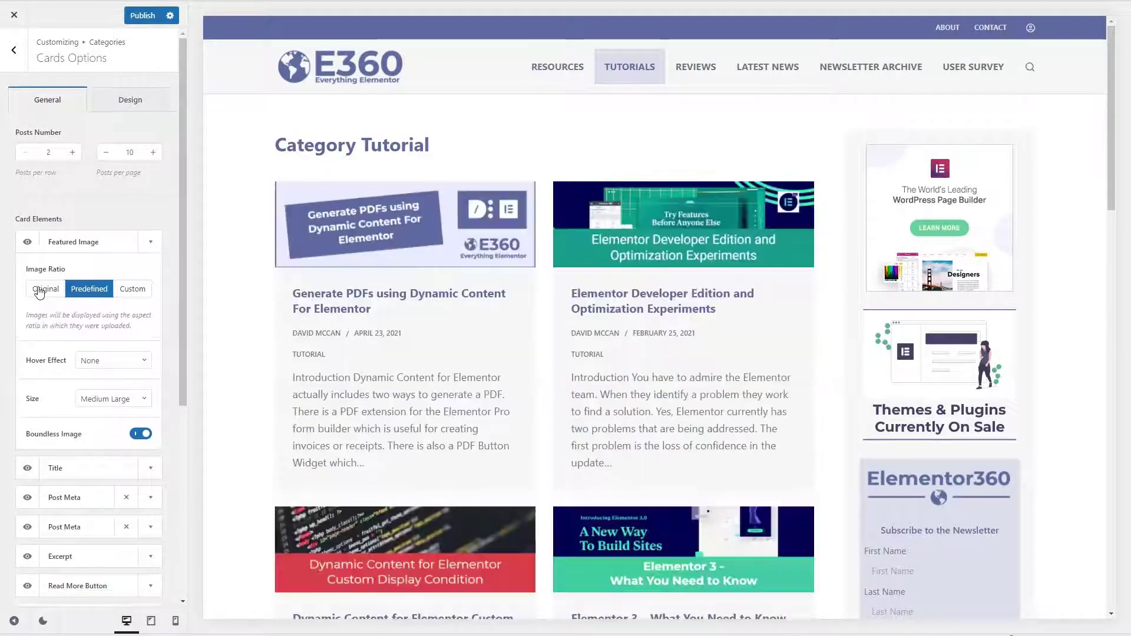
pyautogui.scroll(-2, 225, 302)
pyautogui.click(221, 302)
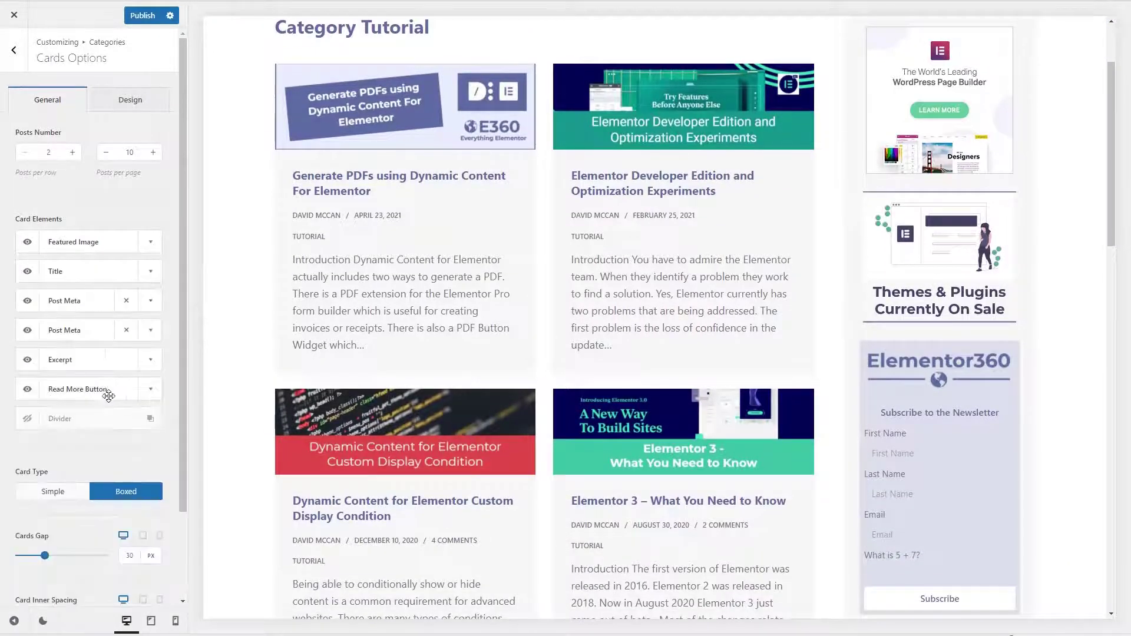
pyautogui.click(151, 390)
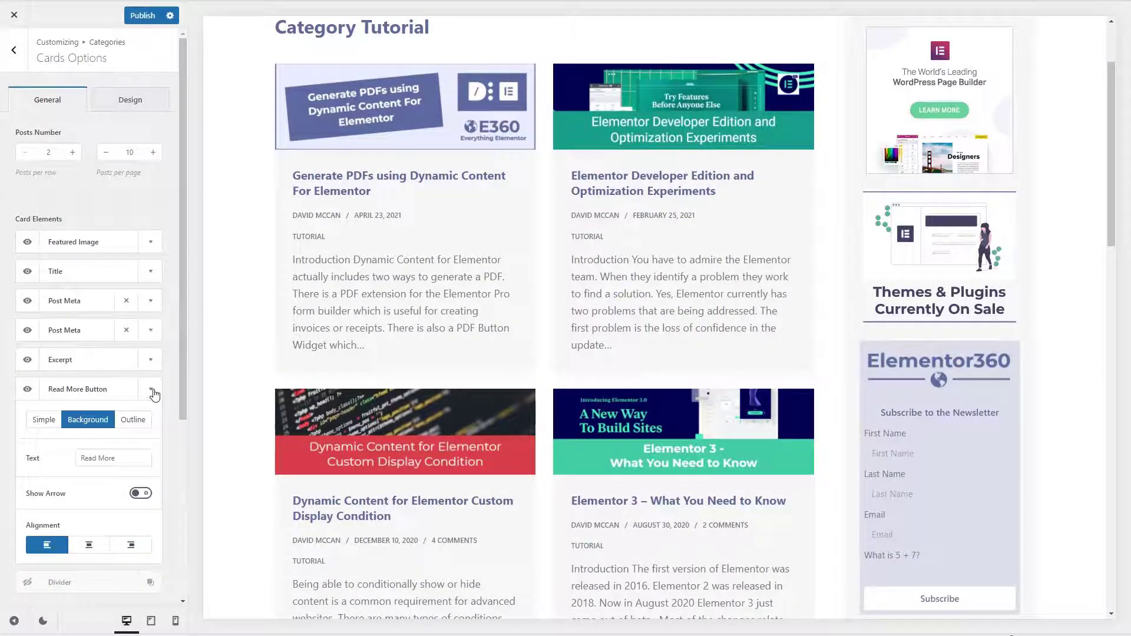
pyautogui.scroll(-2, 156, 397)
pyautogui.click(144, 376)
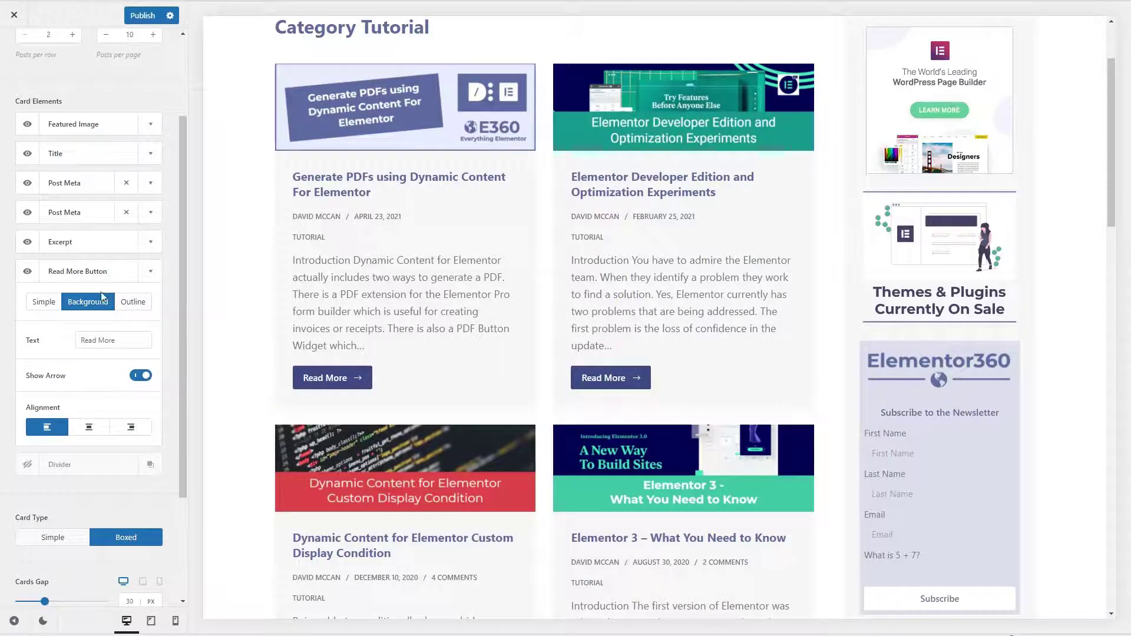
pyautogui.click(151, 271)
pyautogui.click(140, 18)
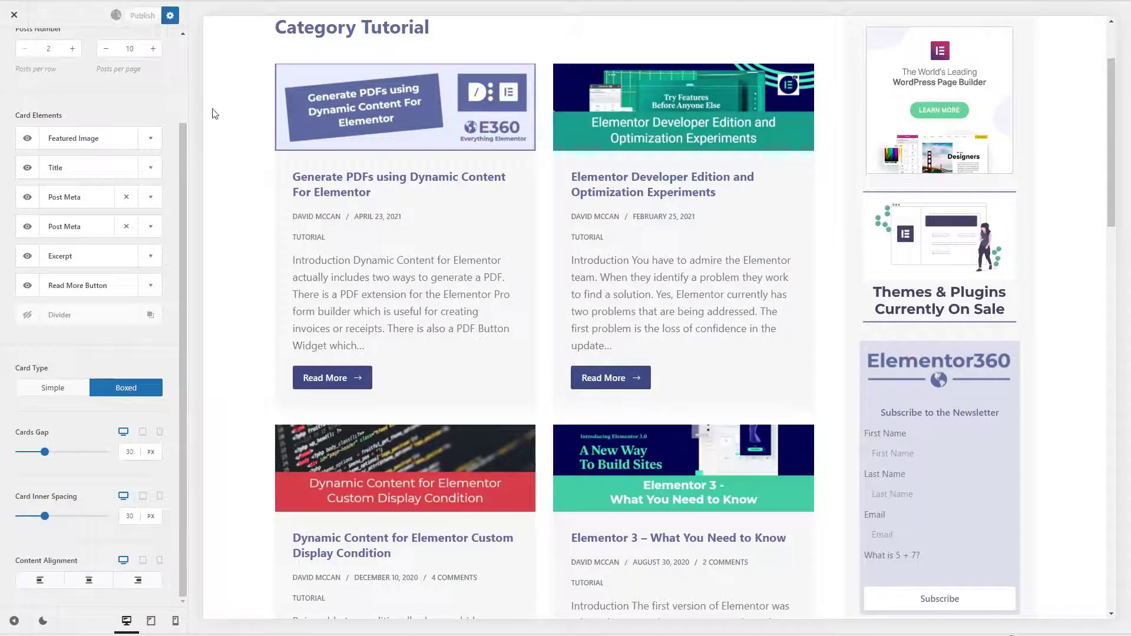
pyautogui.scroll(3, 242, 126)
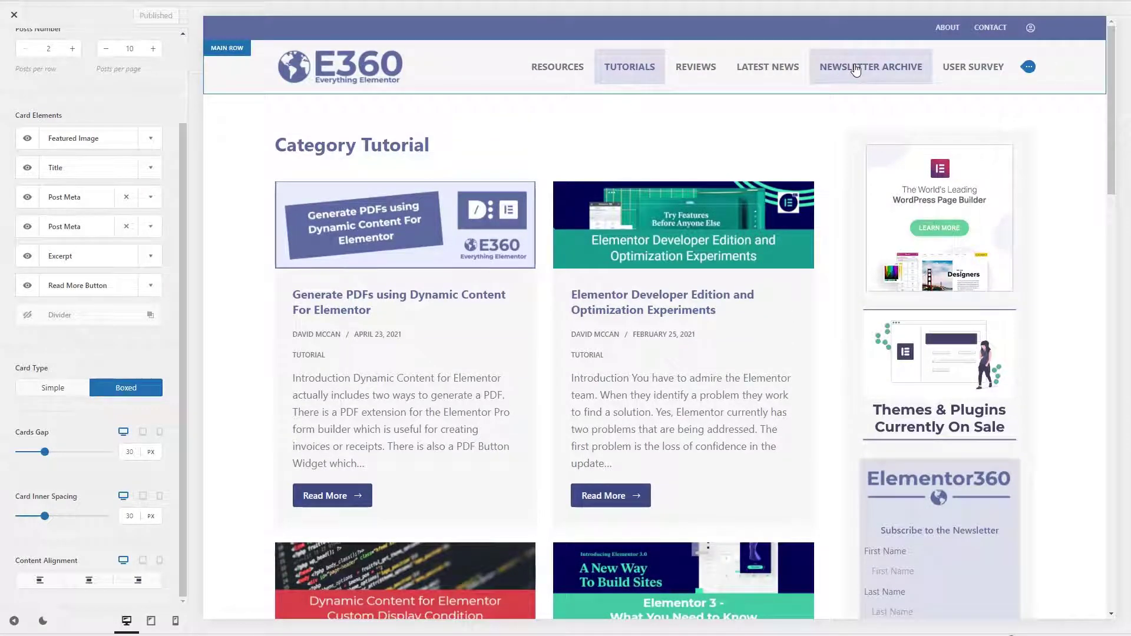
# - Preview the Newsletter Archive page and back out to the top-level Customizer list
pyautogui.click(873, 67)
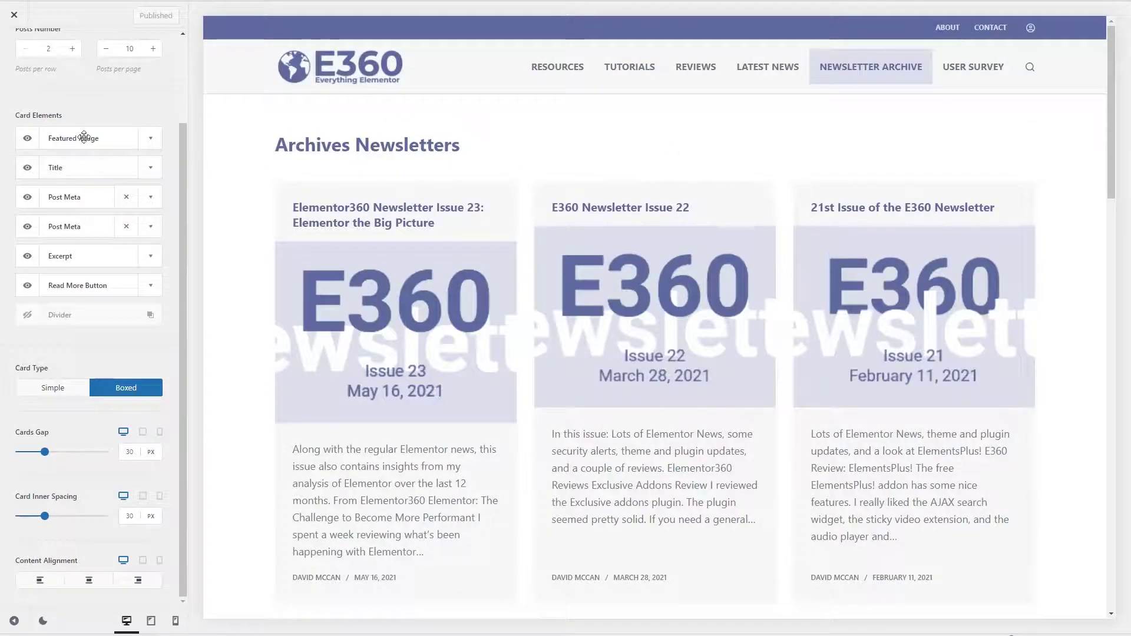
pyautogui.scroll(3, 84, 136)
pyautogui.click(13, 51)
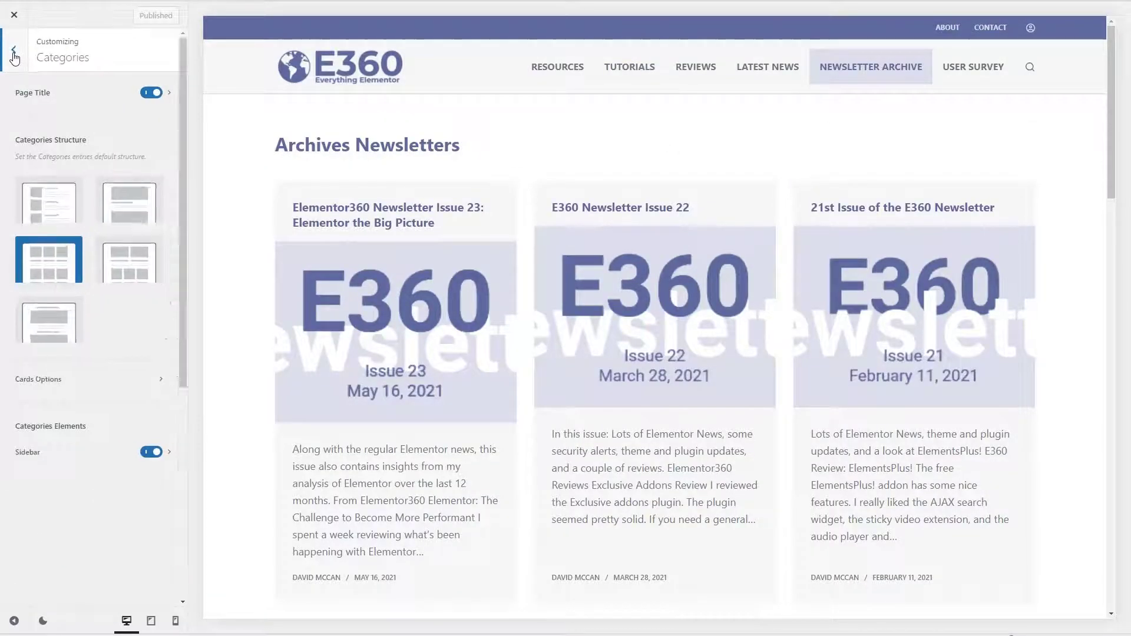
pyautogui.click(13, 52)
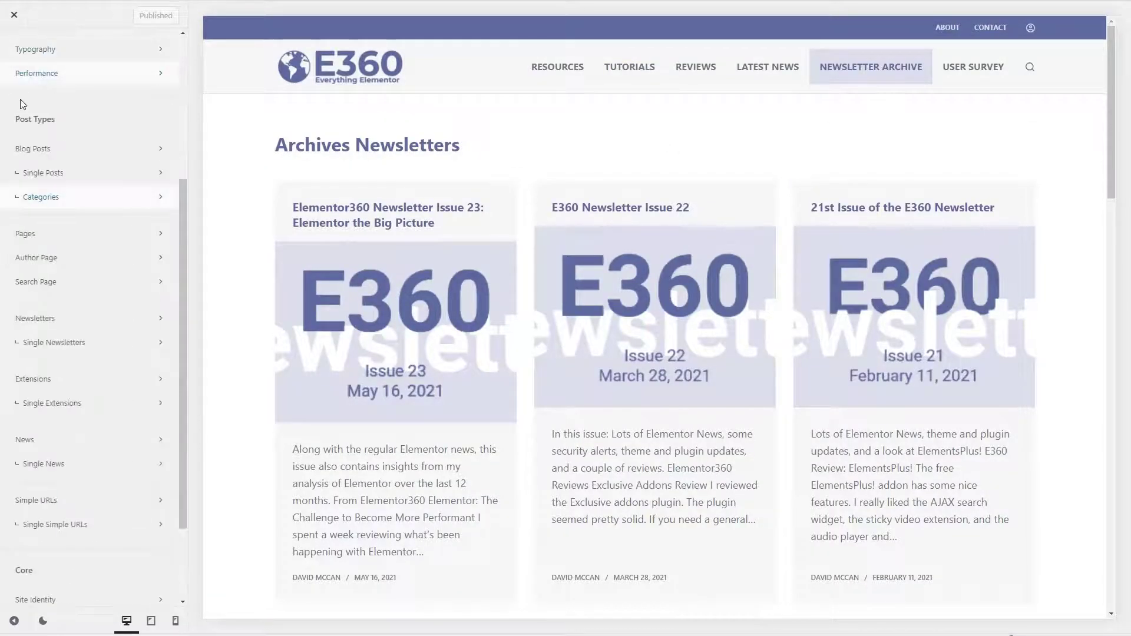
# - Enable the newsletter archive sidebar; set cards 2 per row, image then title first, with Read More
pyautogui.click(48, 323)
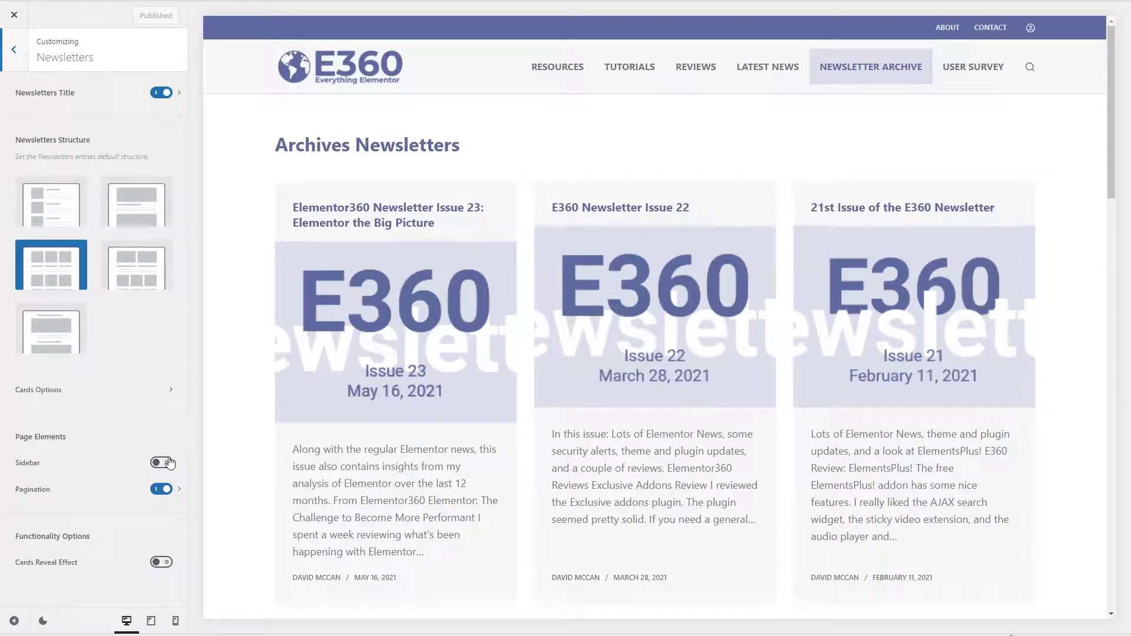
pyautogui.click(167, 464)
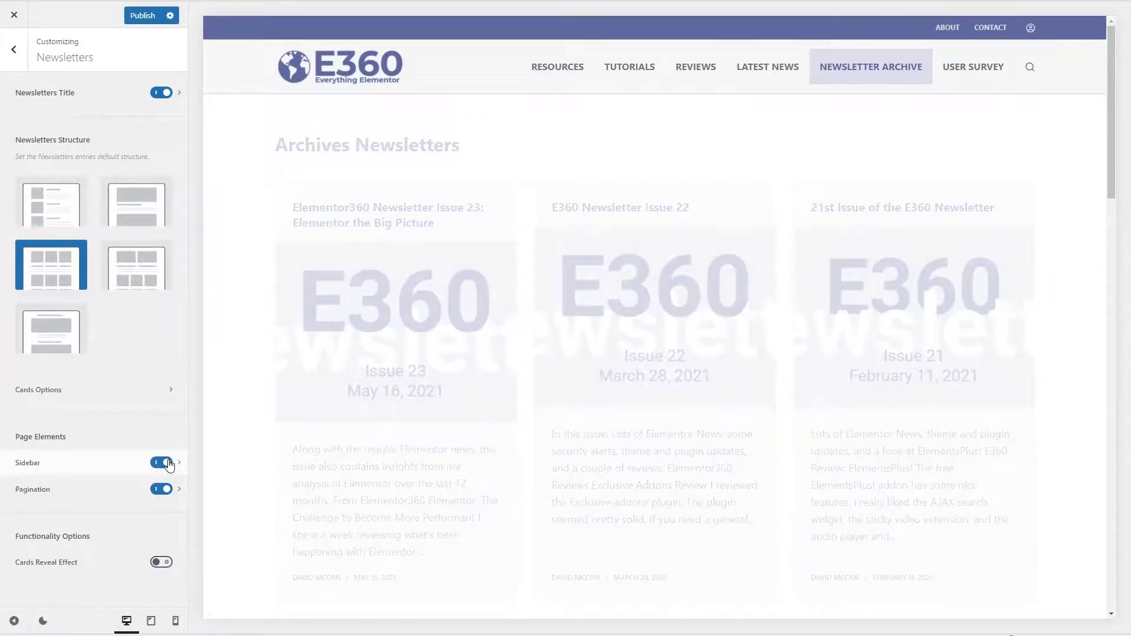
pyautogui.click(168, 393)
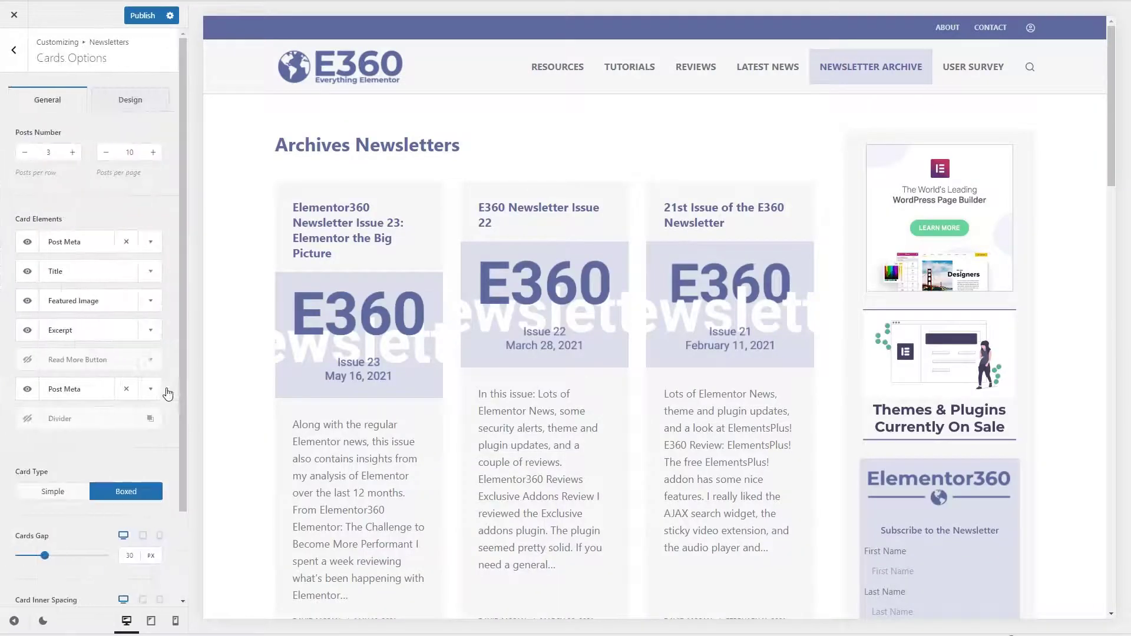
pyautogui.click(25, 152)
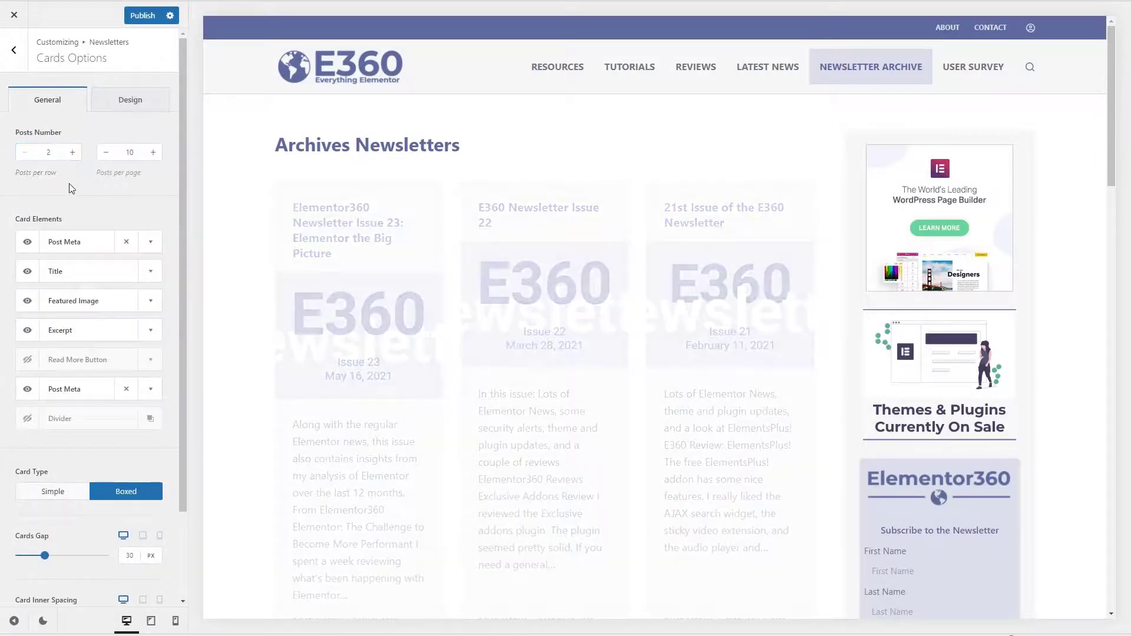
pyautogui.moveTo(66, 299); pyautogui.dragTo(69, 240)
pyautogui.moveTo(64, 302); pyautogui.dragTo(65, 272)
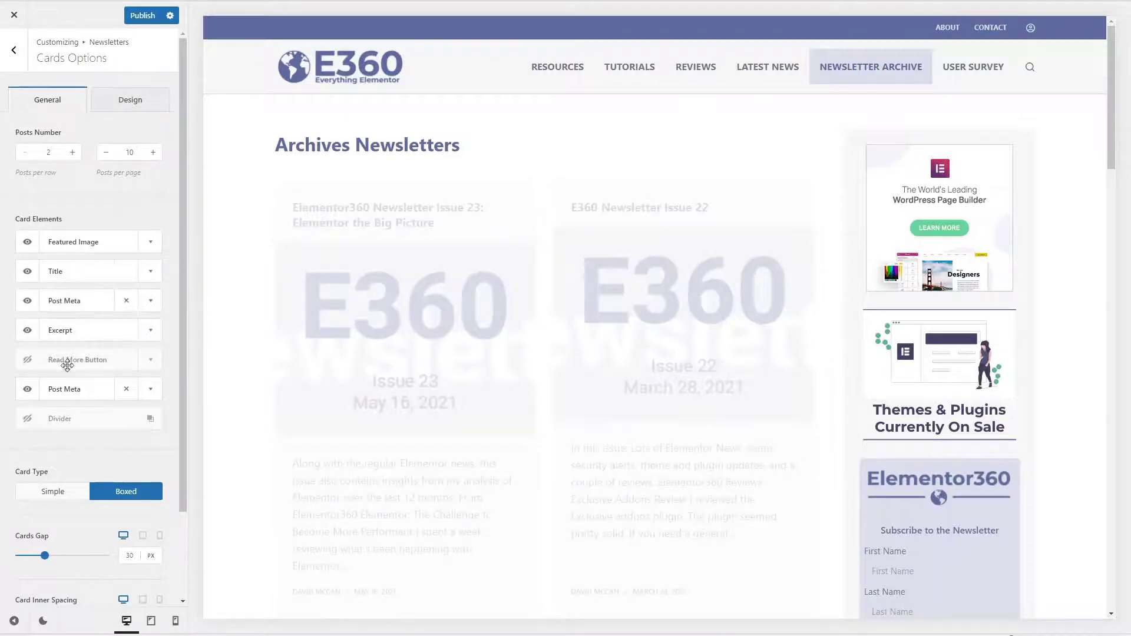
pyautogui.moveTo(67, 387); pyautogui.dragTo(63, 331)
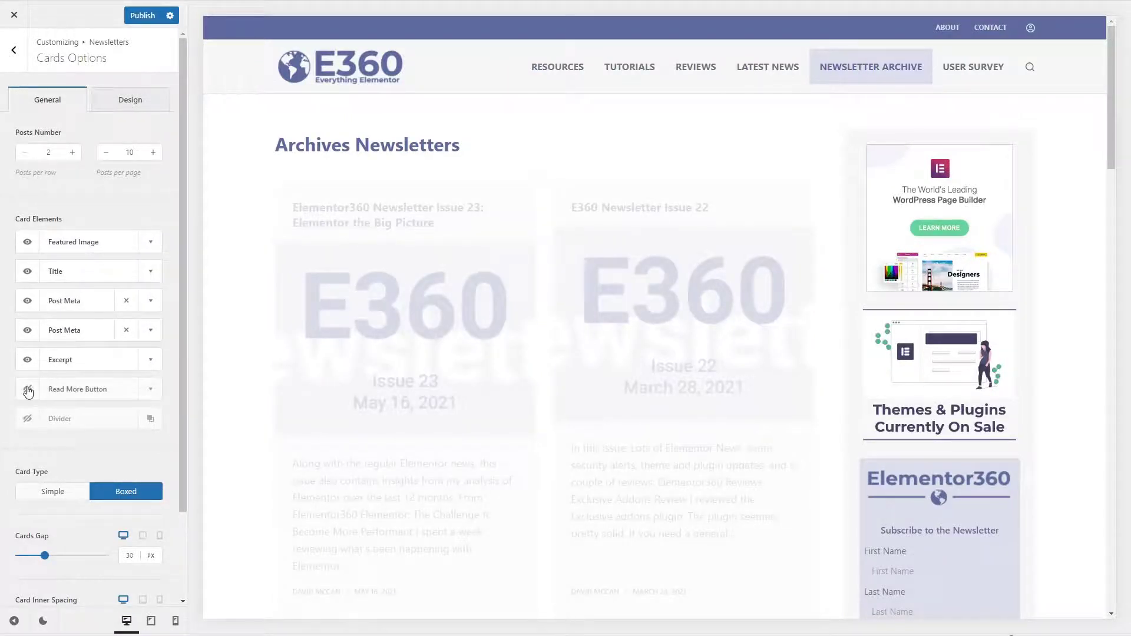
pyautogui.click(34, 391)
# - Add an arrow to Read More buttons, set card images to Original ratio, and publish
pyautogui.click(155, 392)
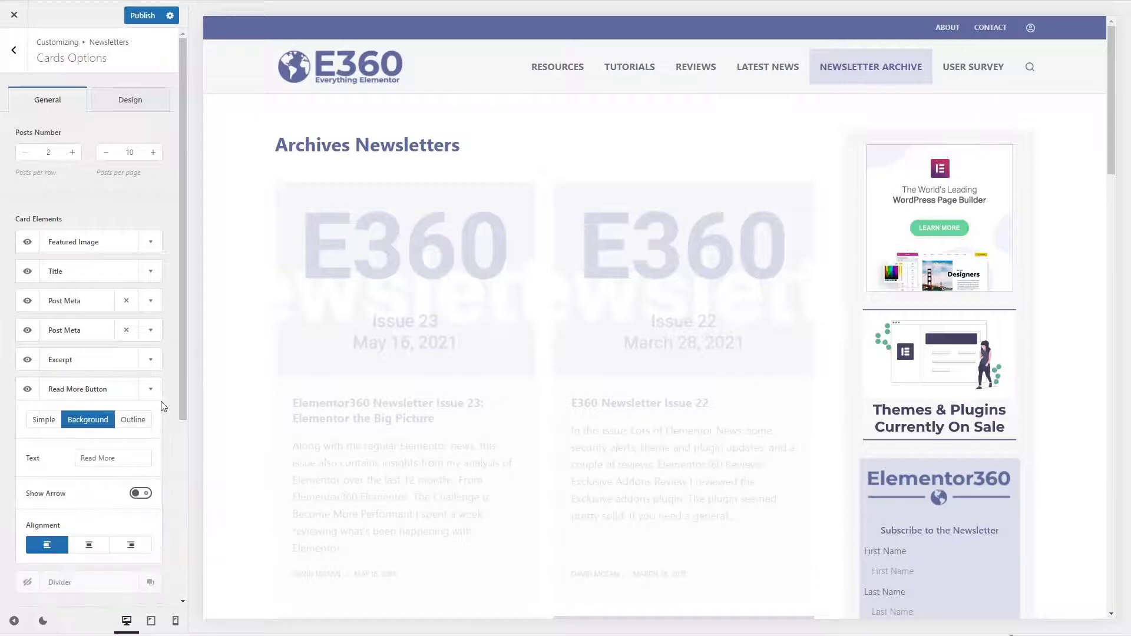
pyautogui.click(148, 497)
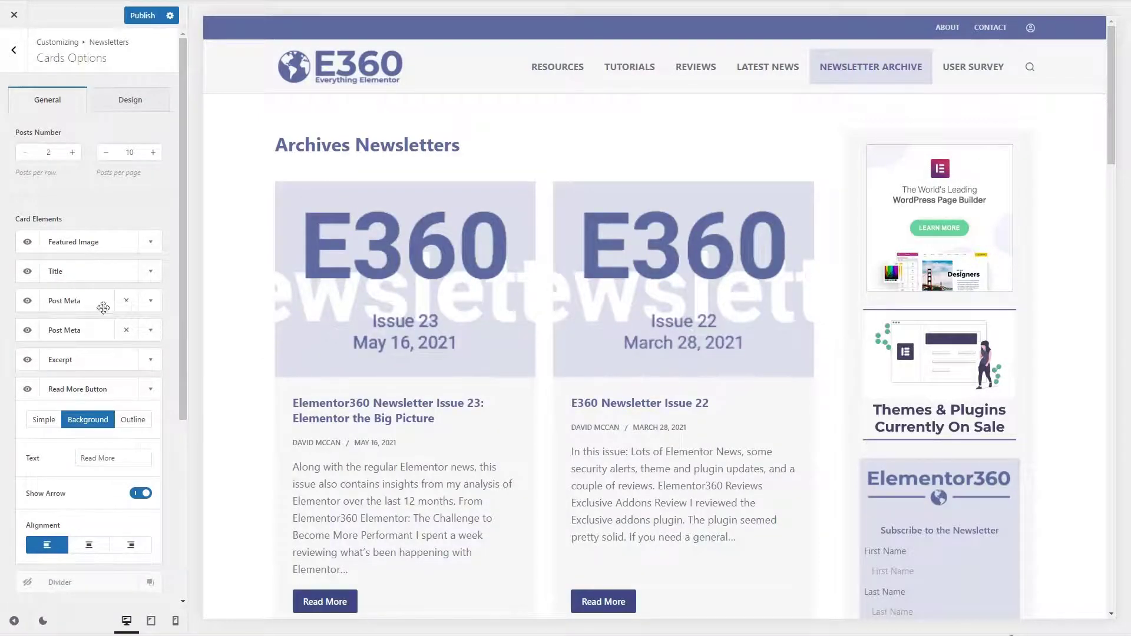
pyautogui.click(146, 243)
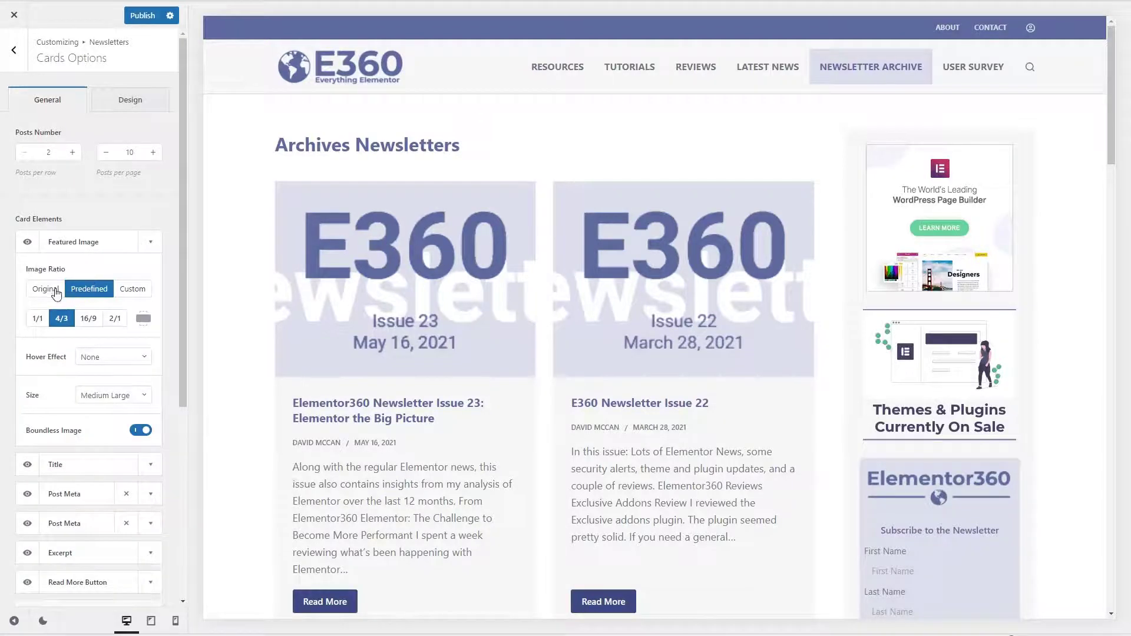
pyautogui.click(46, 289)
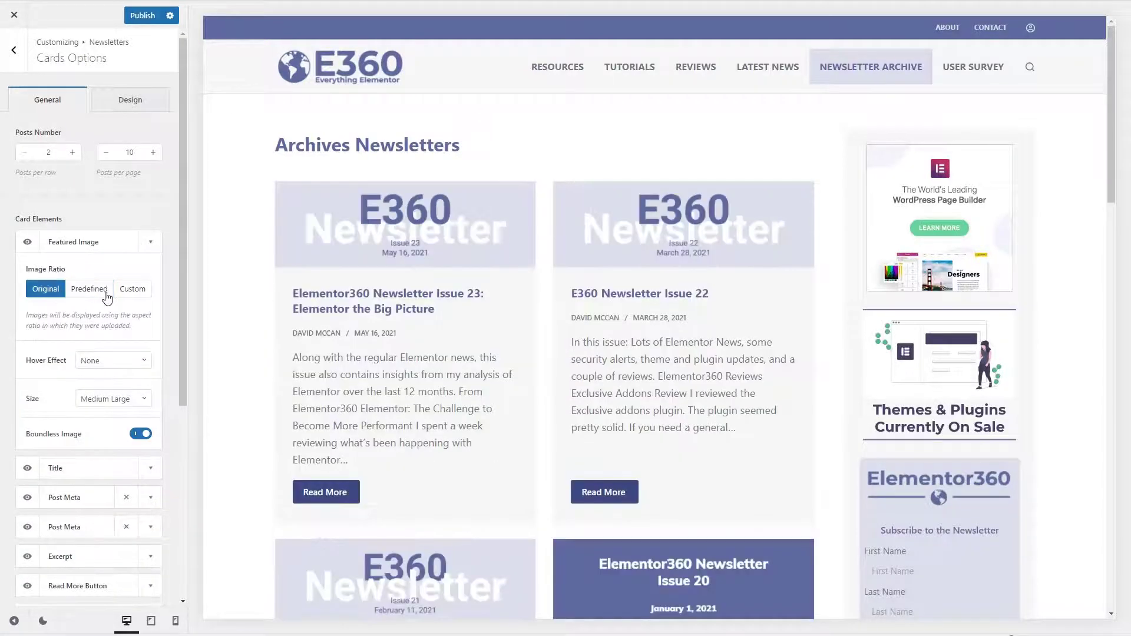
pyautogui.click(136, 16)
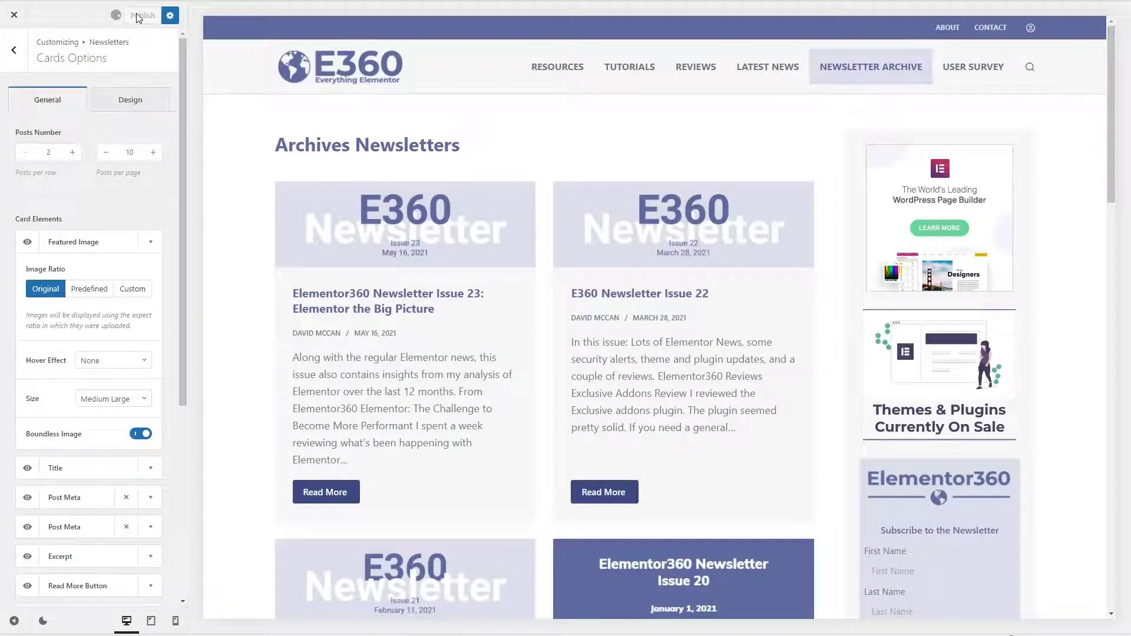
# - Open the Single Newsletters settings and choose the right-sidebar structure
pyautogui.click(396, 214)
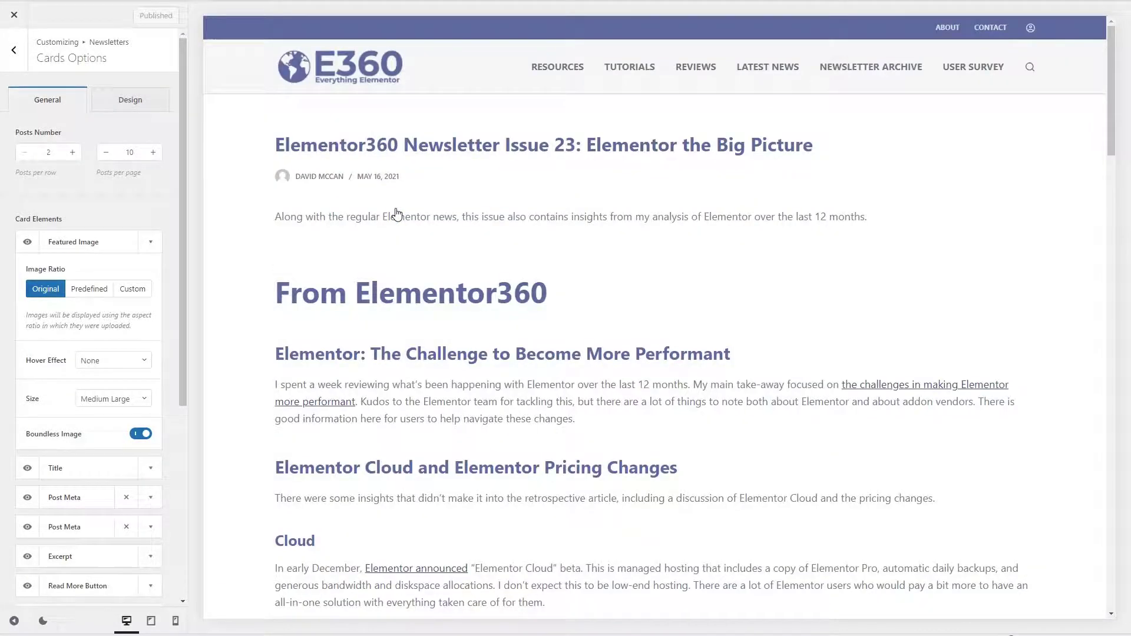
pyautogui.click(16, 50)
pyautogui.click(17, 52)
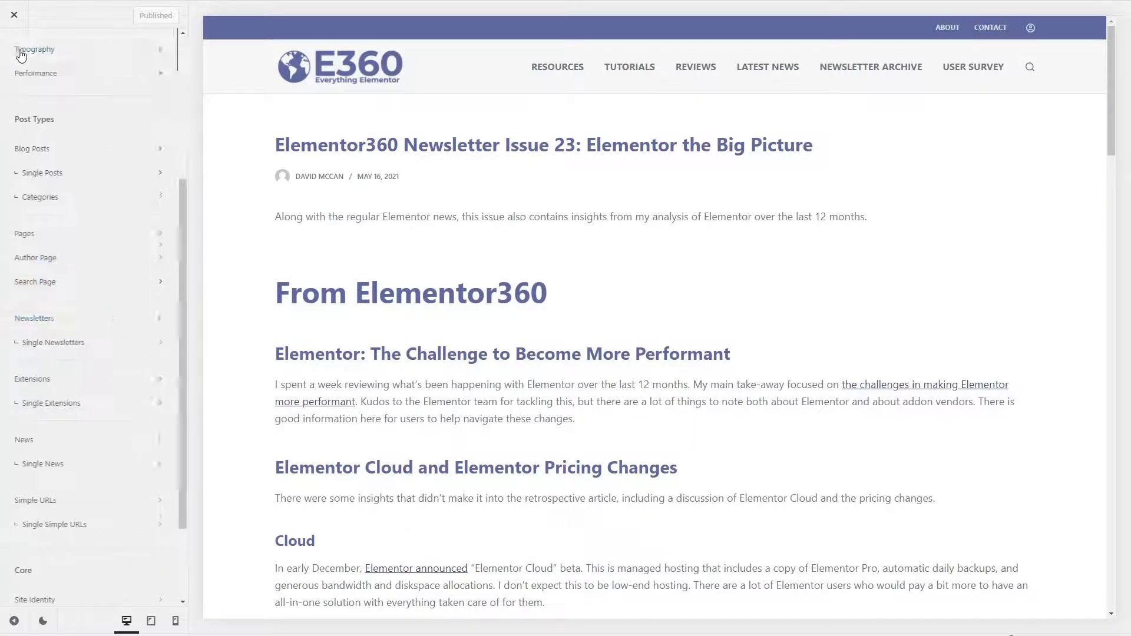
pyautogui.click(54, 350)
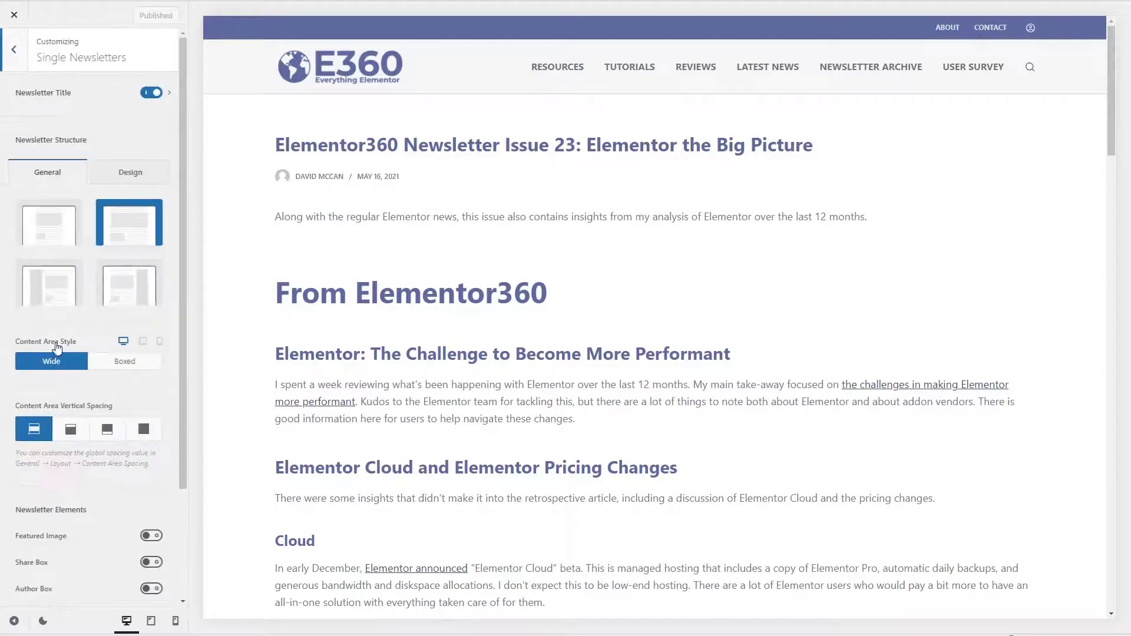
pyautogui.click(133, 286)
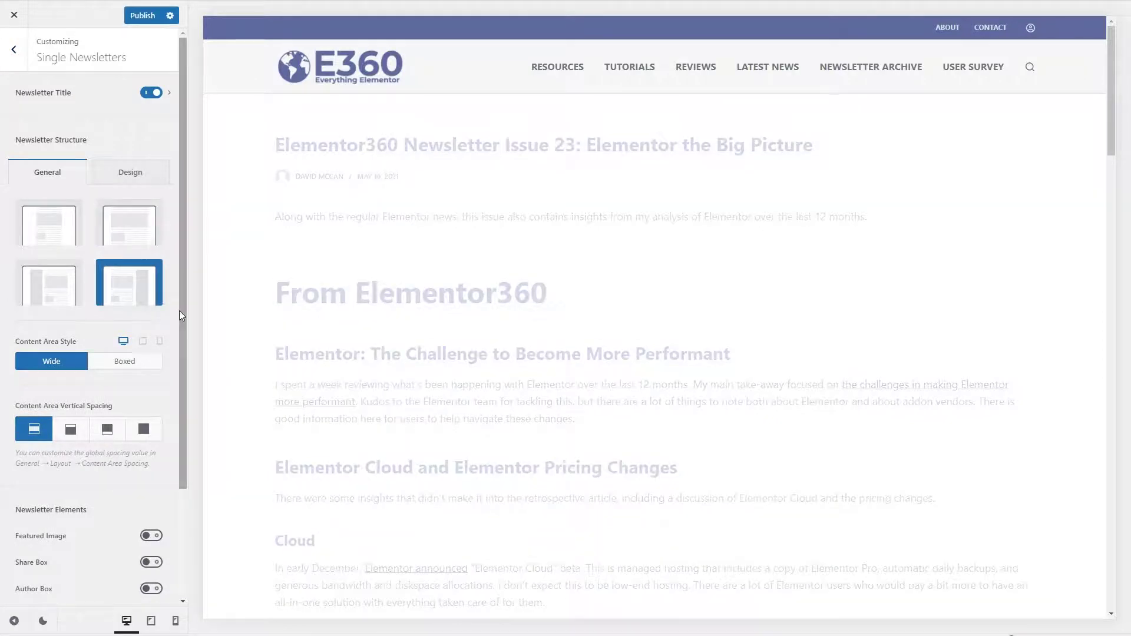
# - Turn on the Featured Image and Share Box elements for single newsletters
pyautogui.scroll(-3, 148, 436)
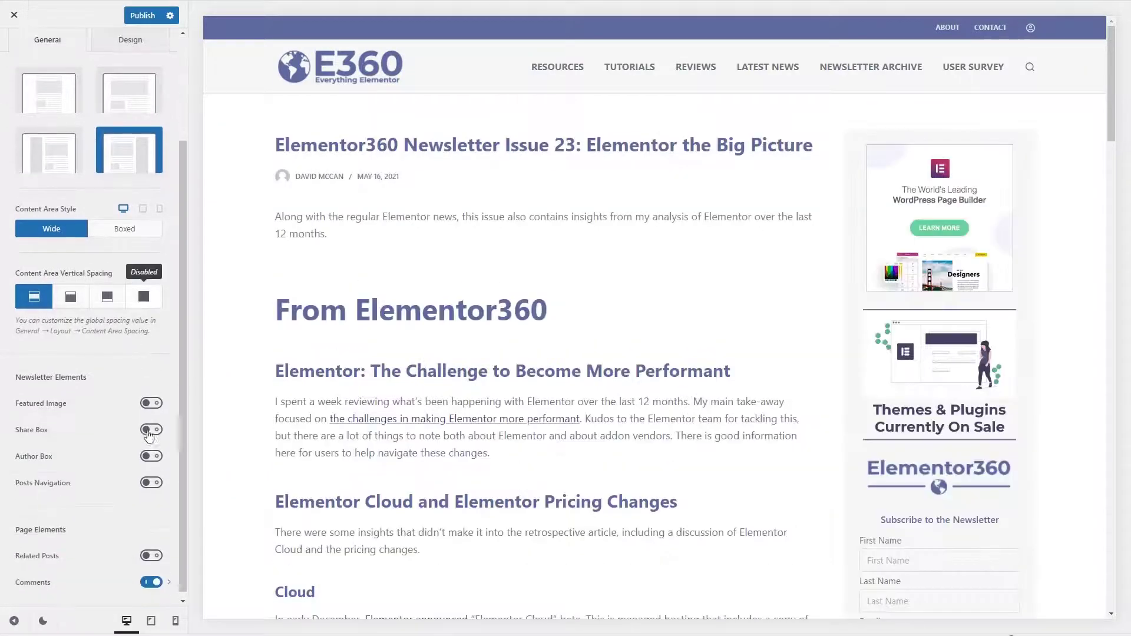
pyautogui.click(153, 398)
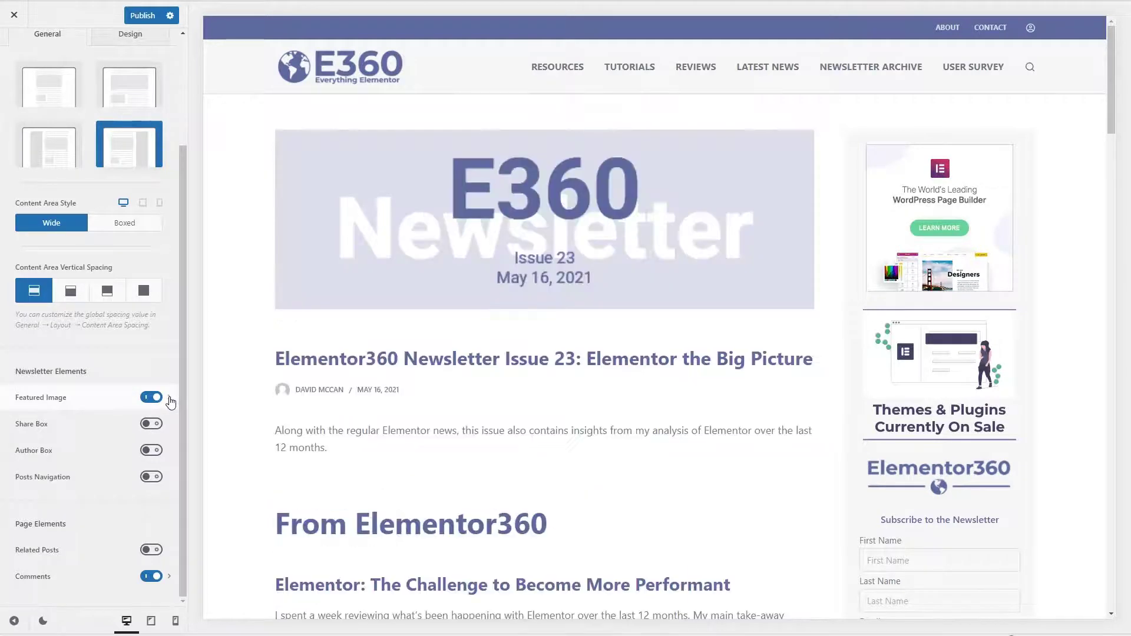
pyautogui.click(169, 397)
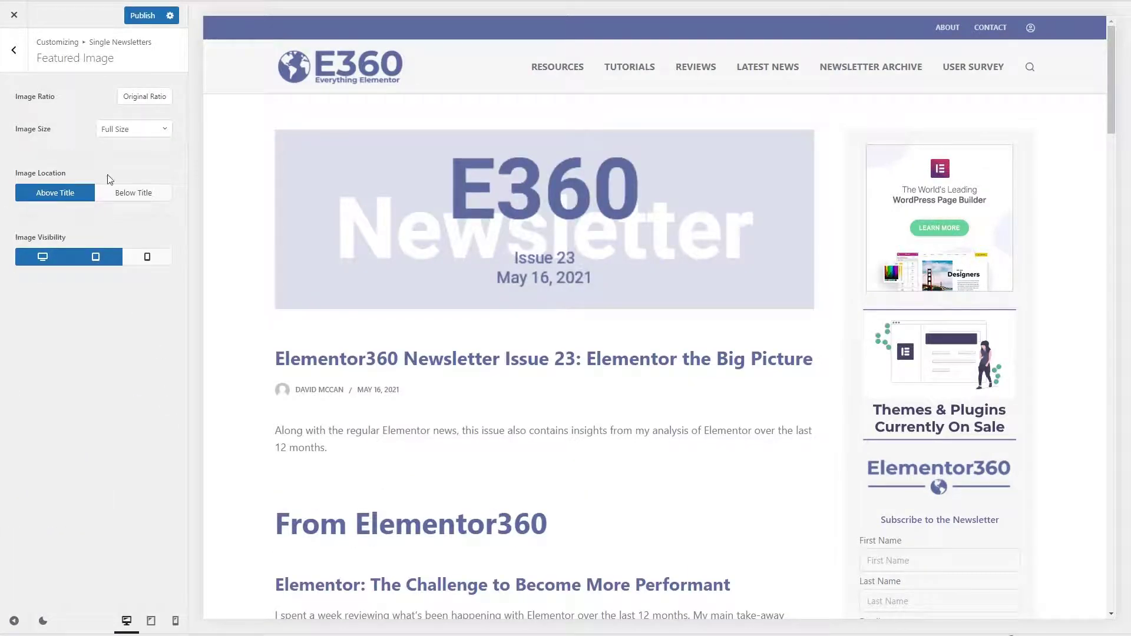
pyautogui.click(14, 54)
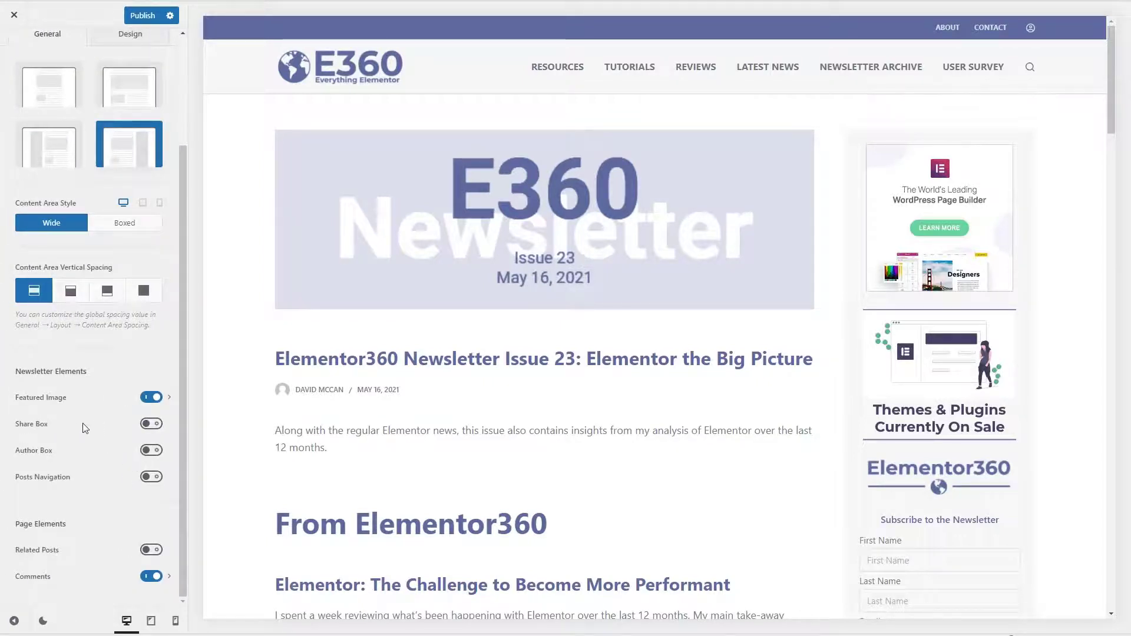
pyautogui.click(157, 424)
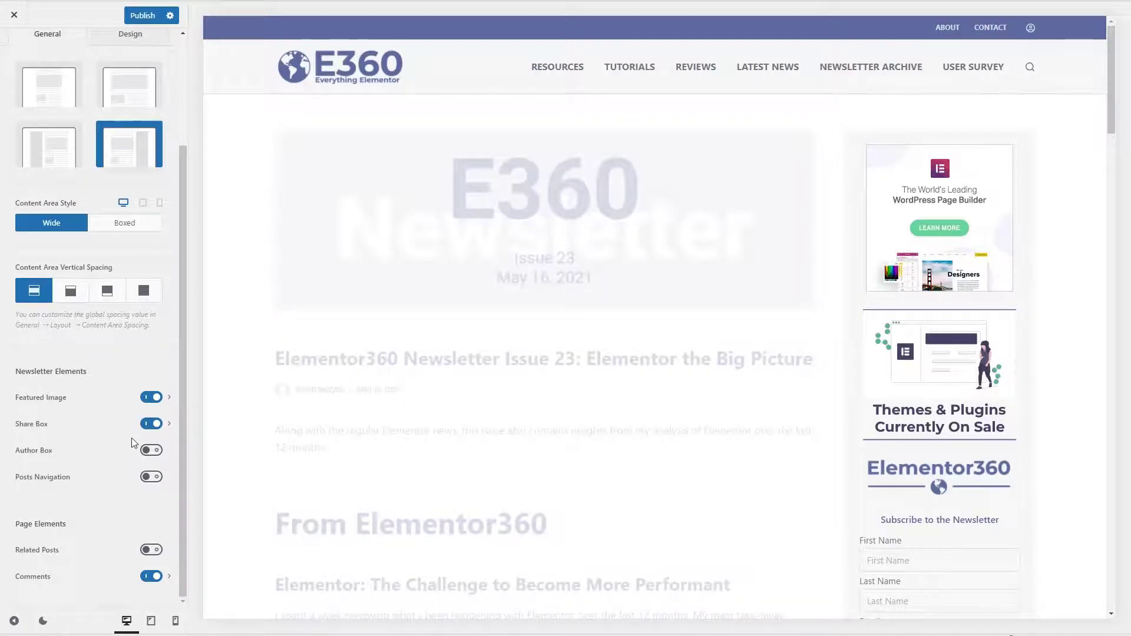
# - Set the newsletter share box location to Top, keeping the Type 1 layout
pyautogui.click(169, 423)
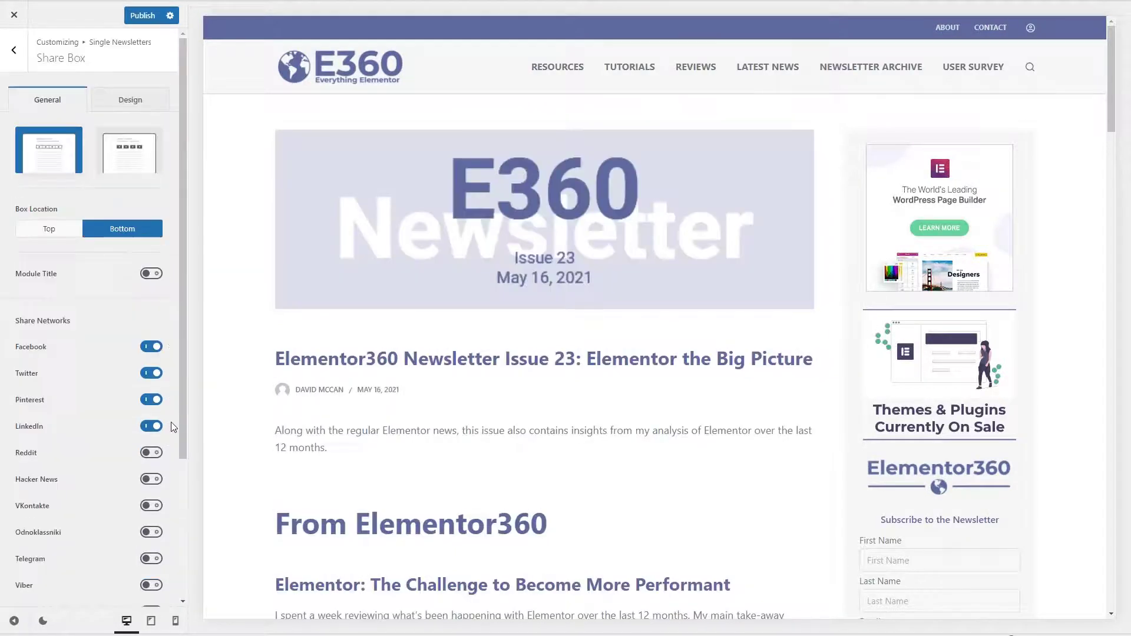
pyautogui.click(52, 230)
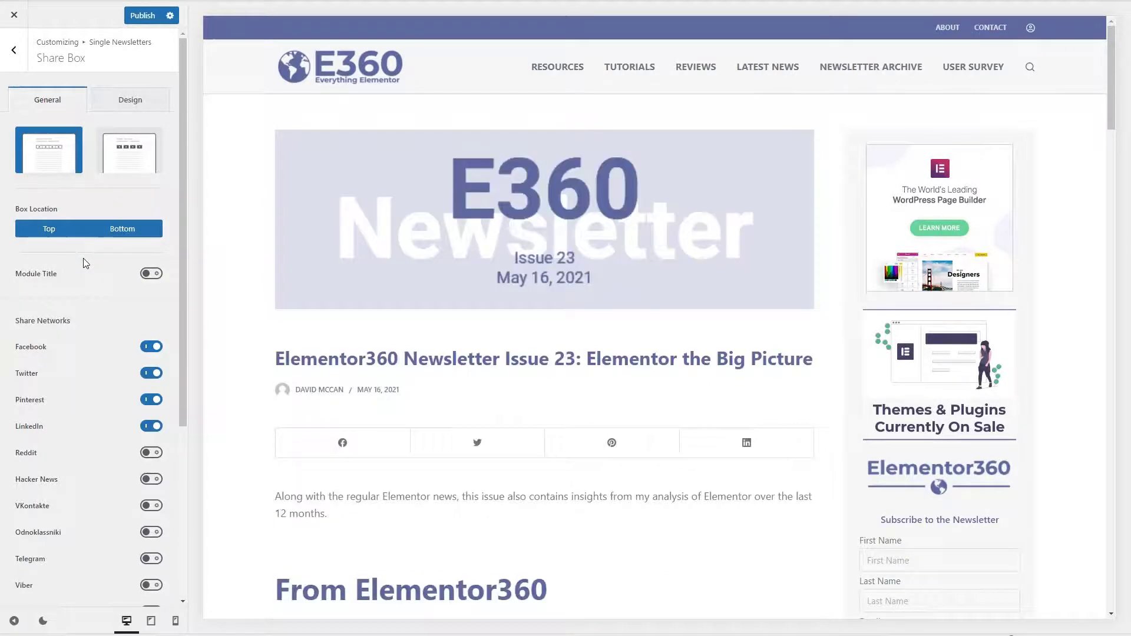
pyautogui.click(138, 232)
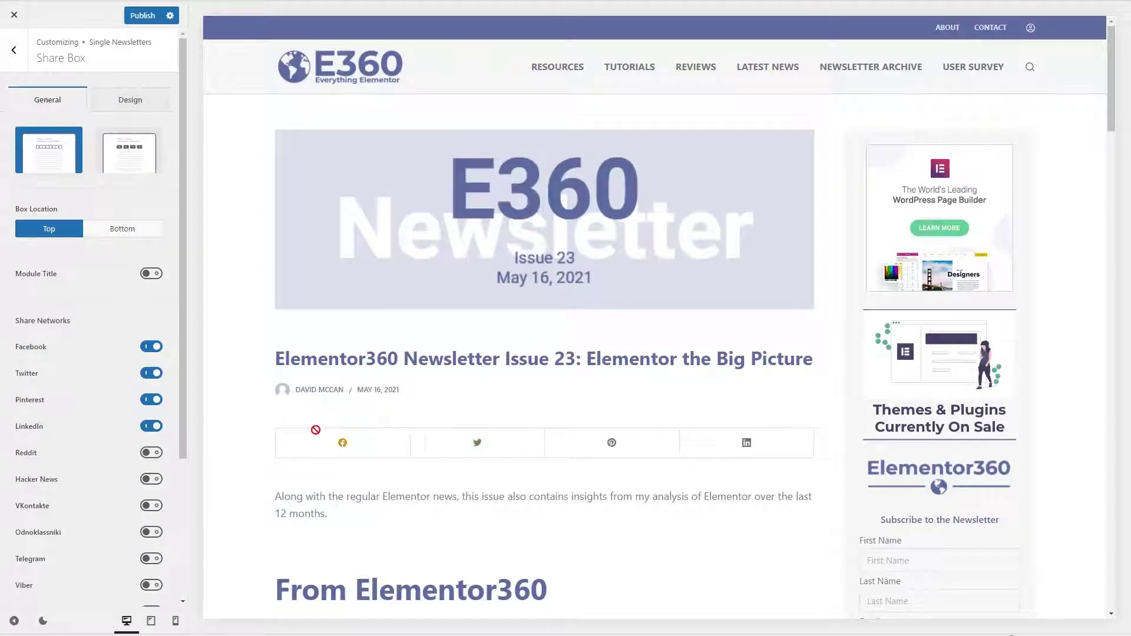
pyautogui.click(122, 159)
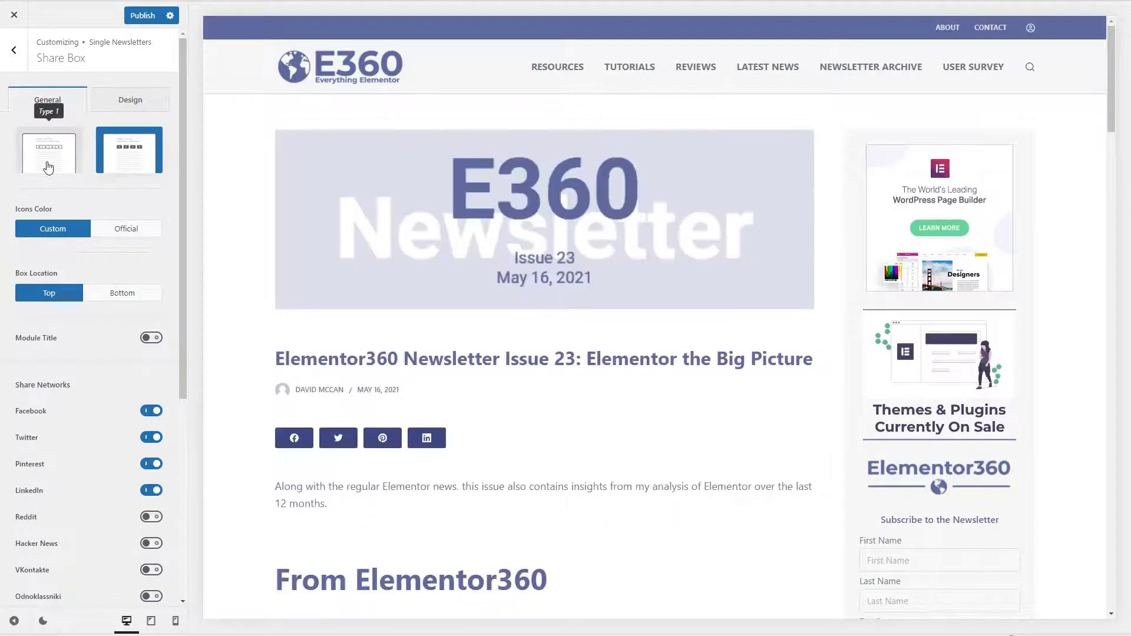
pyautogui.click(46, 163)
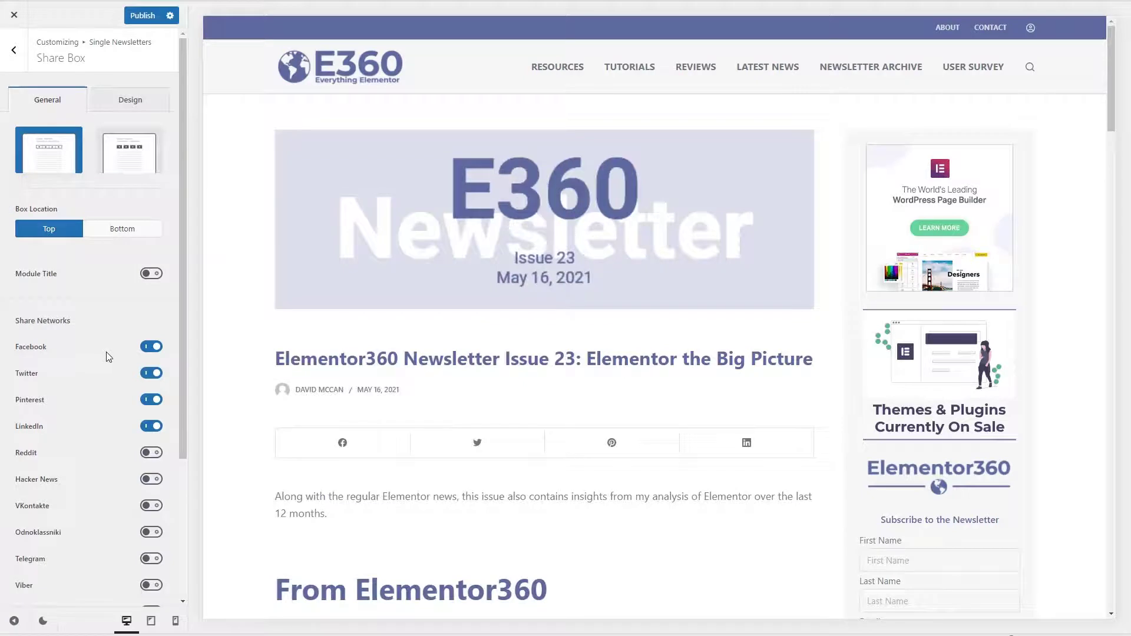
# - Publish the newsletter share box settings
pyautogui.scroll(-5, 108, 354)
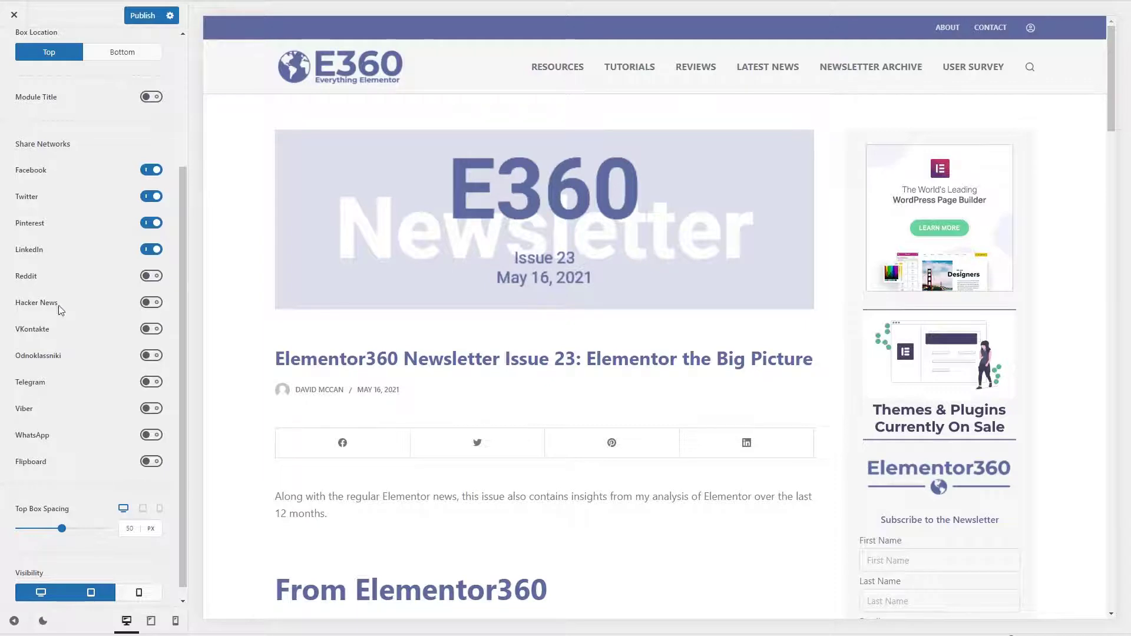
pyautogui.scroll(3, 63, 231)
pyautogui.scroll(-3, 299, 312)
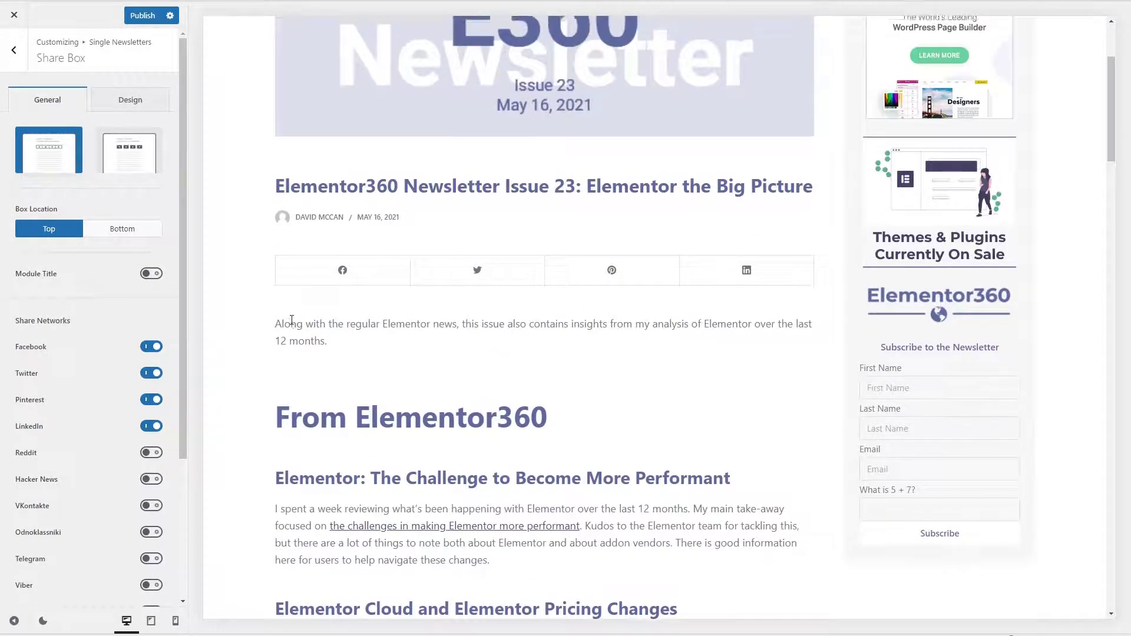
pyautogui.scroll(3, 354, 267)
pyautogui.click(143, 16)
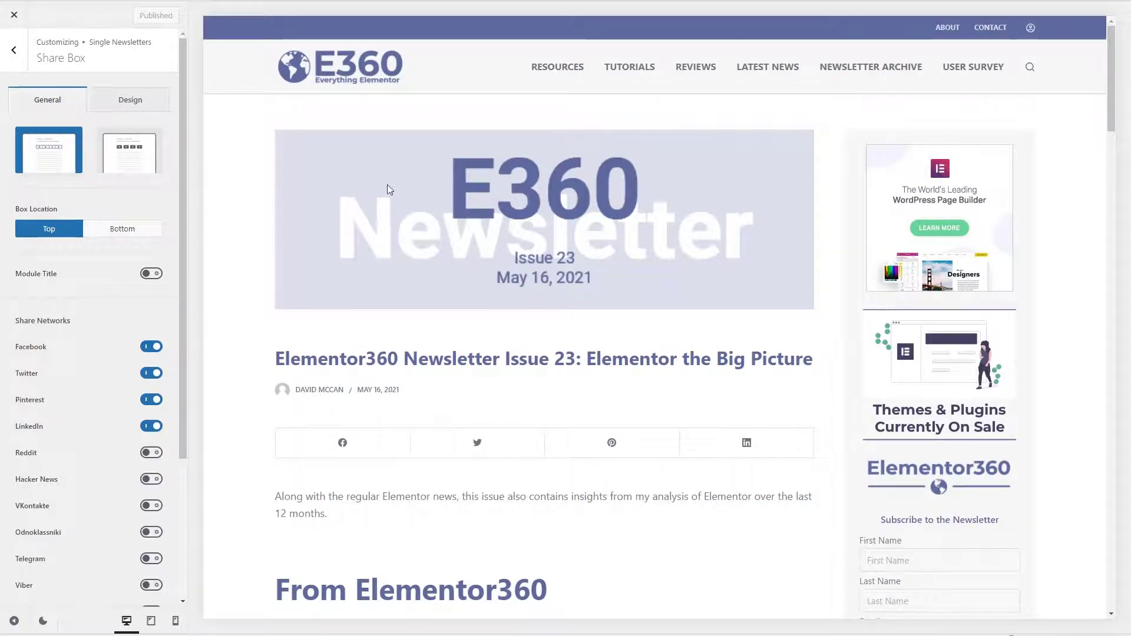
pyautogui.click(13, 50)
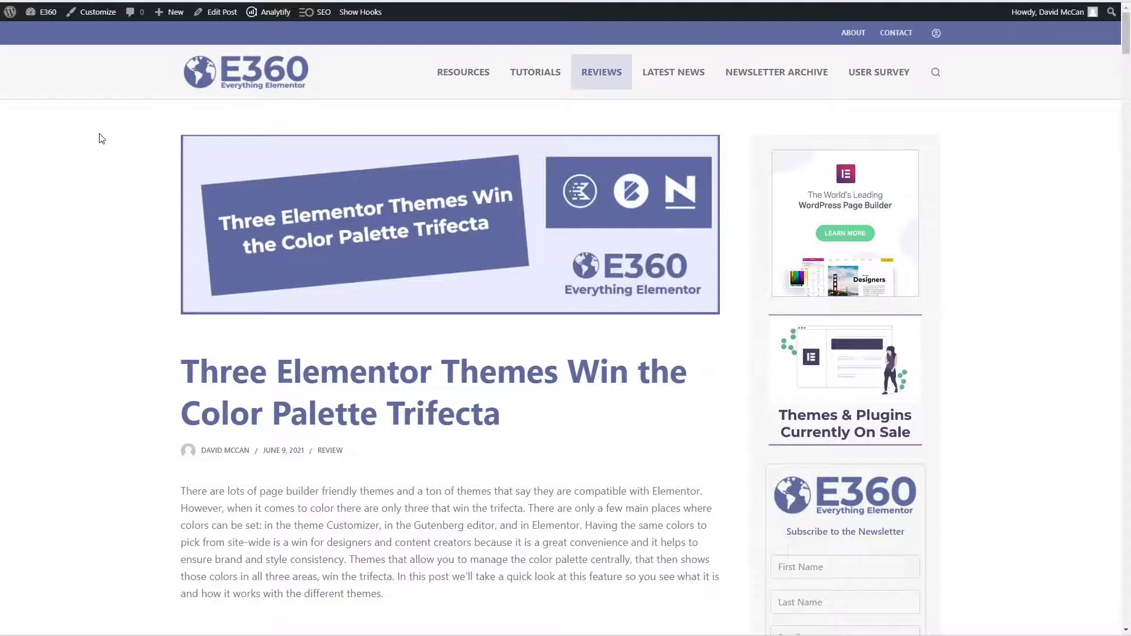
# - Set the Single Posts share box location to Top, then close the Customizer to view the live post
pyautogui.scroll(-1, 102, 139)
pyautogui.scroll(-3, 101, 138)
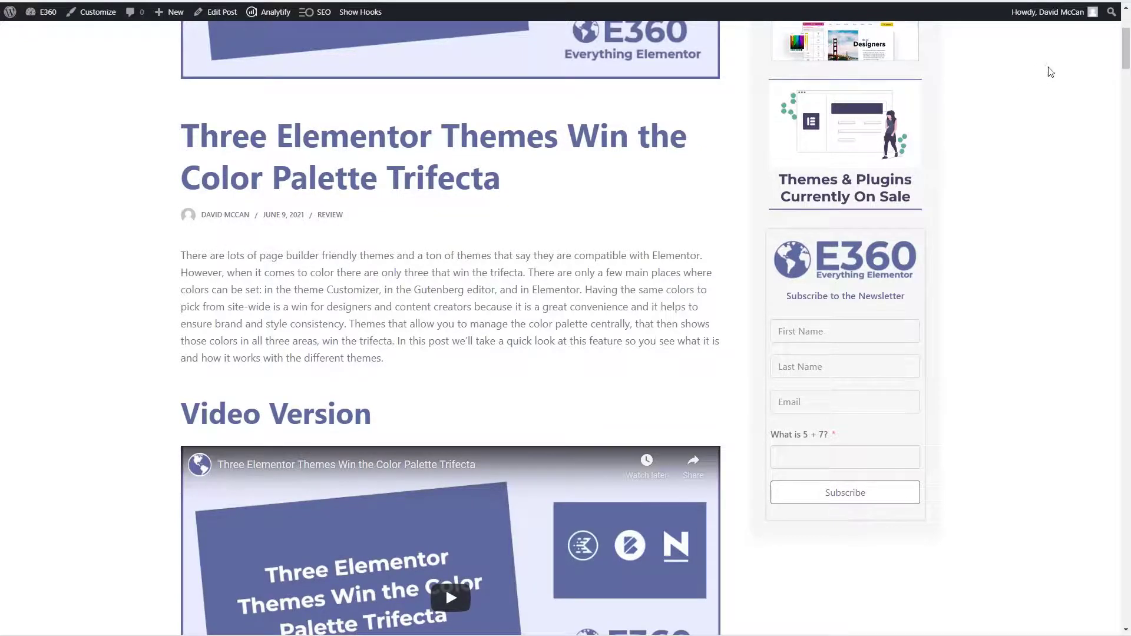
pyautogui.moveTo(1125, 47); pyautogui.dragTo(1093, 397)
pyautogui.scroll(-20, 1093, 397)
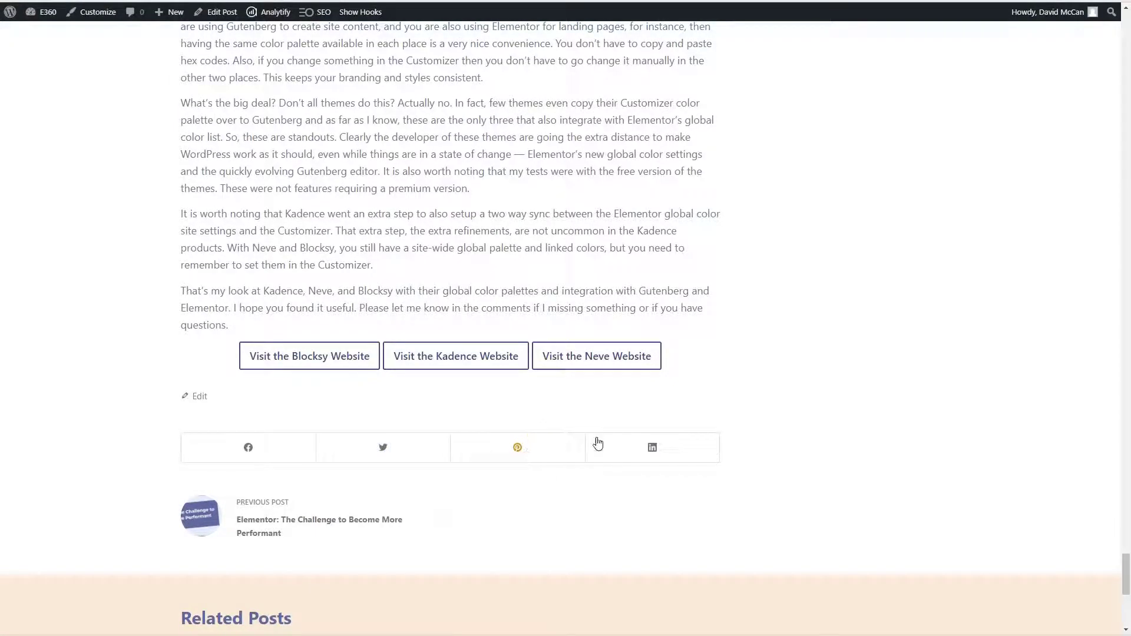
pyautogui.moveTo(1126, 575); pyautogui.dragTo(1126, 53)
pyautogui.scroll(5, 106, 422)
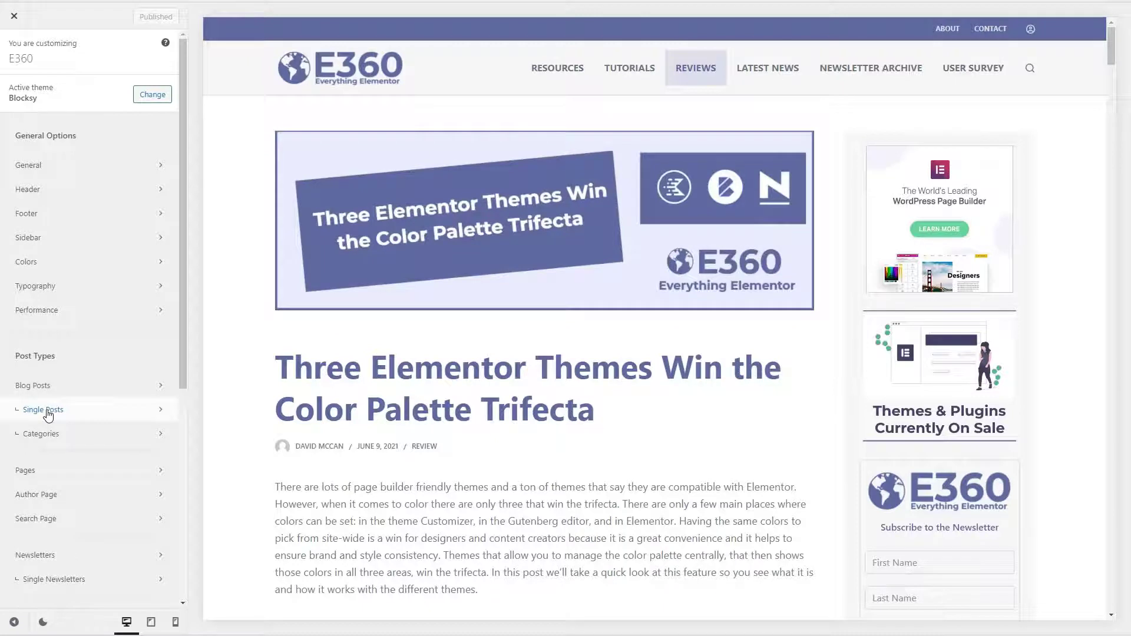
pyautogui.click(48, 416)
pyautogui.scroll(-3, 56, 406)
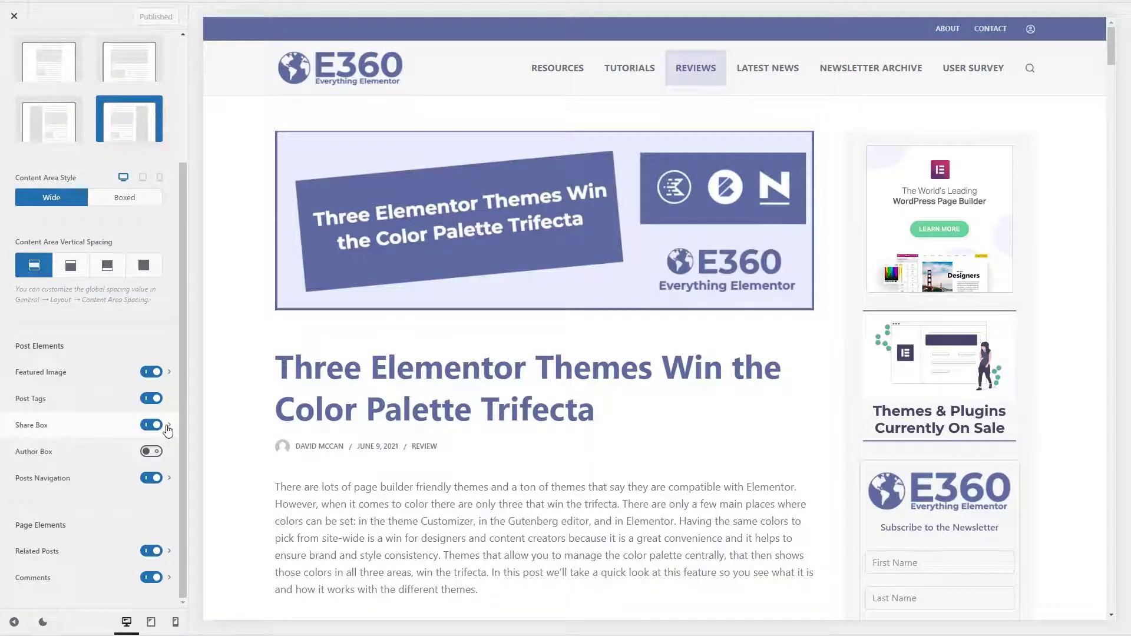
pyautogui.click(168, 427)
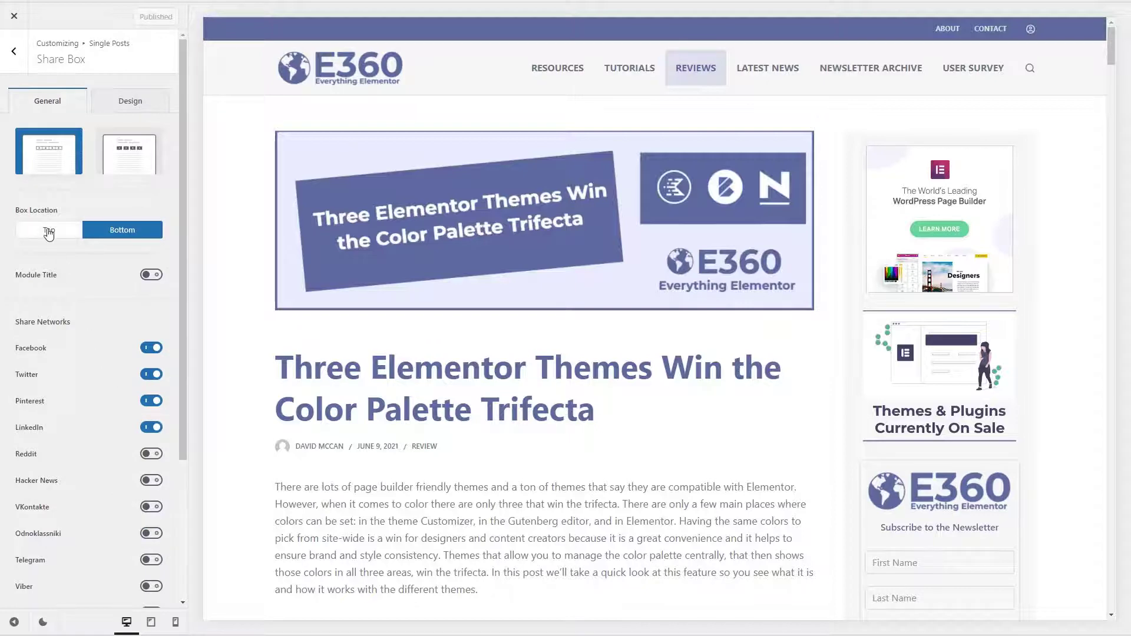
pyautogui.click(48, 230)
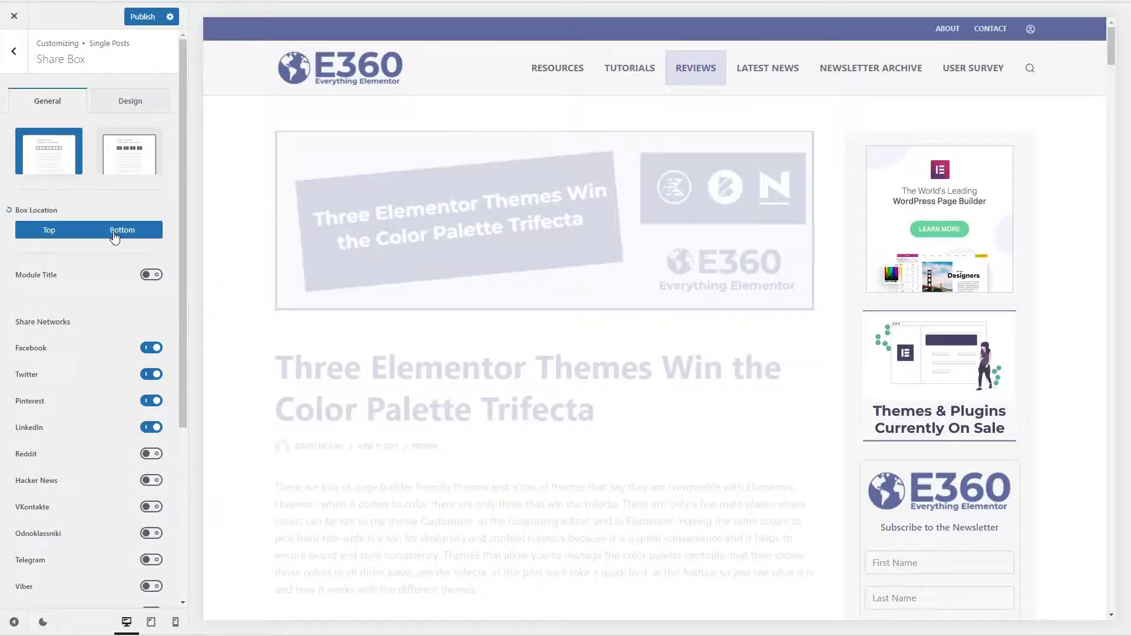
pyautogui.click(14, 20)
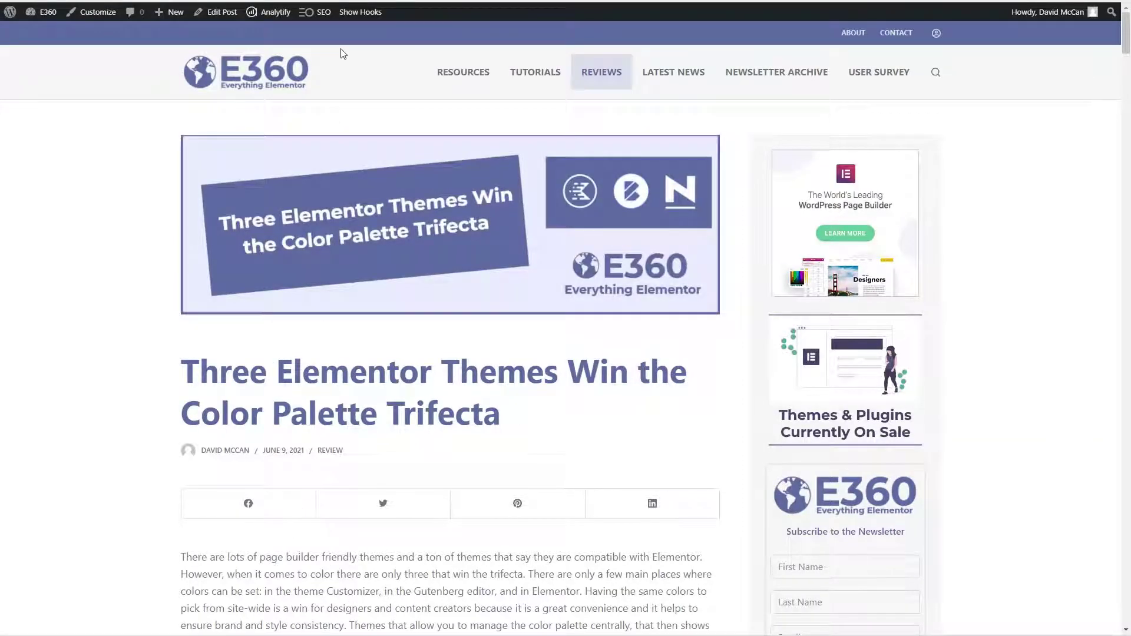
# - Show hook markers on the Trifecta post and open the blocksy:single:content:top content block
pyautogui.click(358, 18)
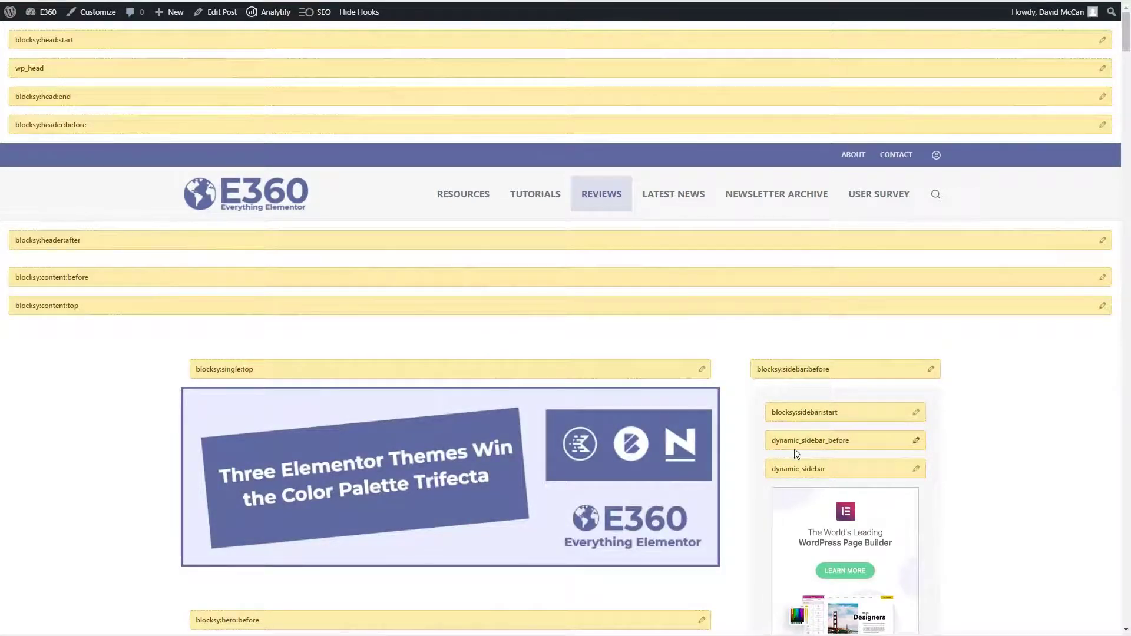
pyautogui.scroll(-9, 547, 361)
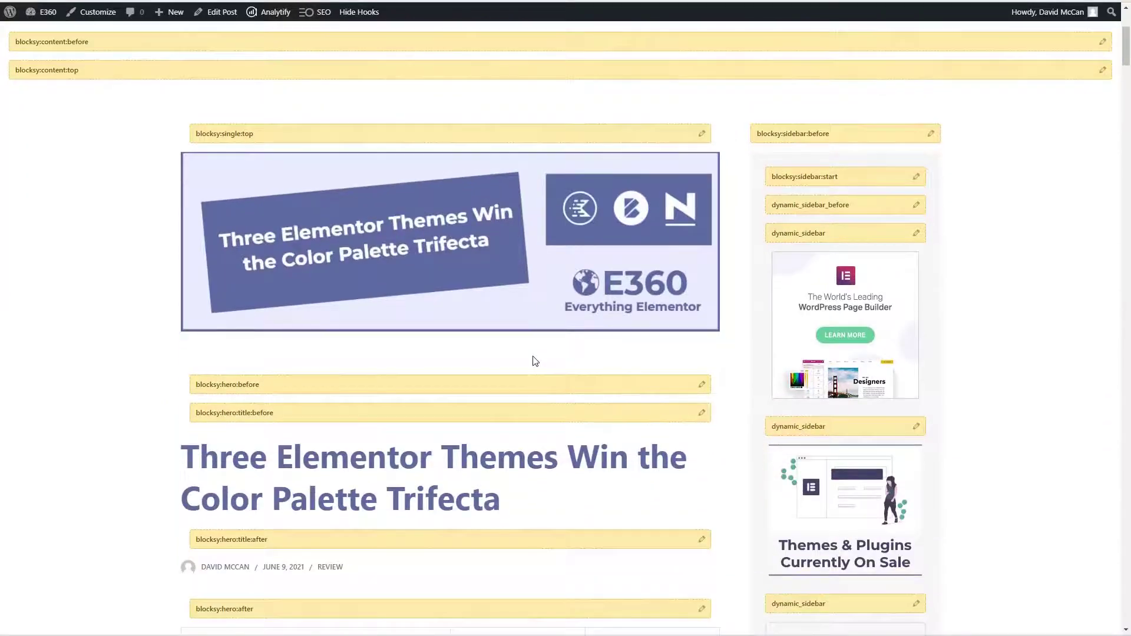
pyautogui.scroll(-3, 424, 339)
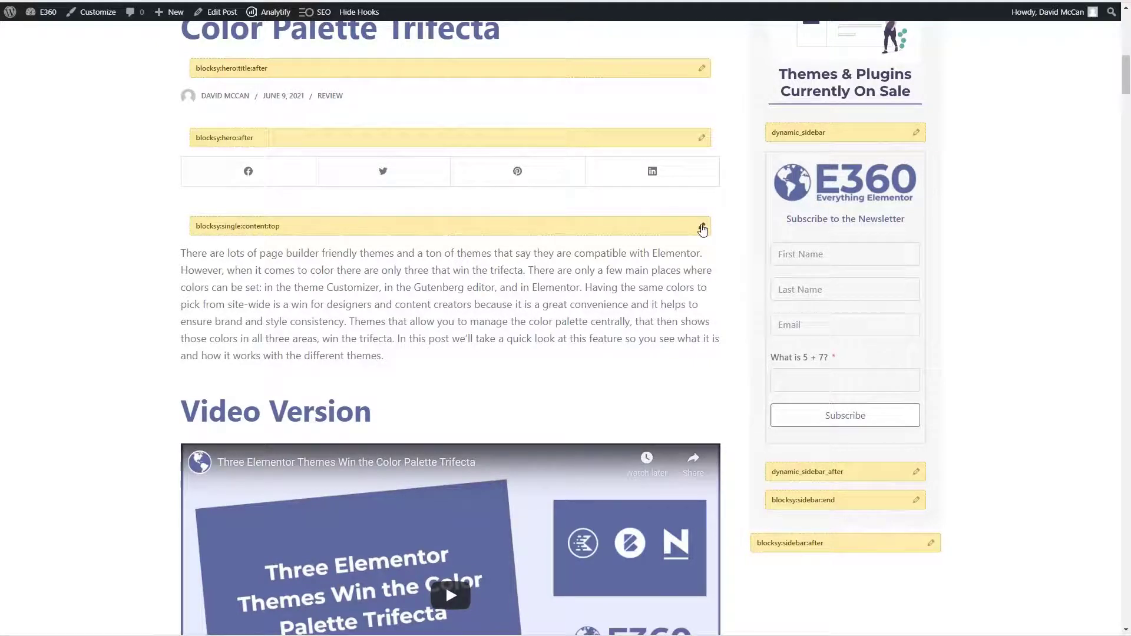
pyautogui.click(703, 229)
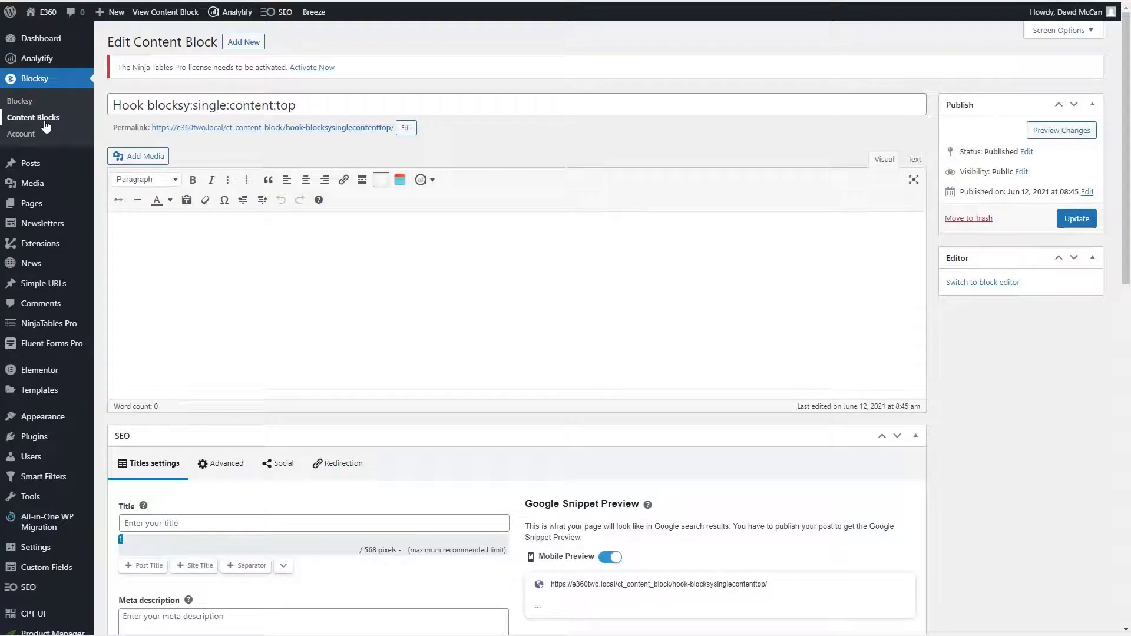
# - Retitle the content-top block 'Single Post TOC', update it, and switch to the block editor
pyautogui.moveTo(297, 106); pyautogui.dragTo(111, 105)
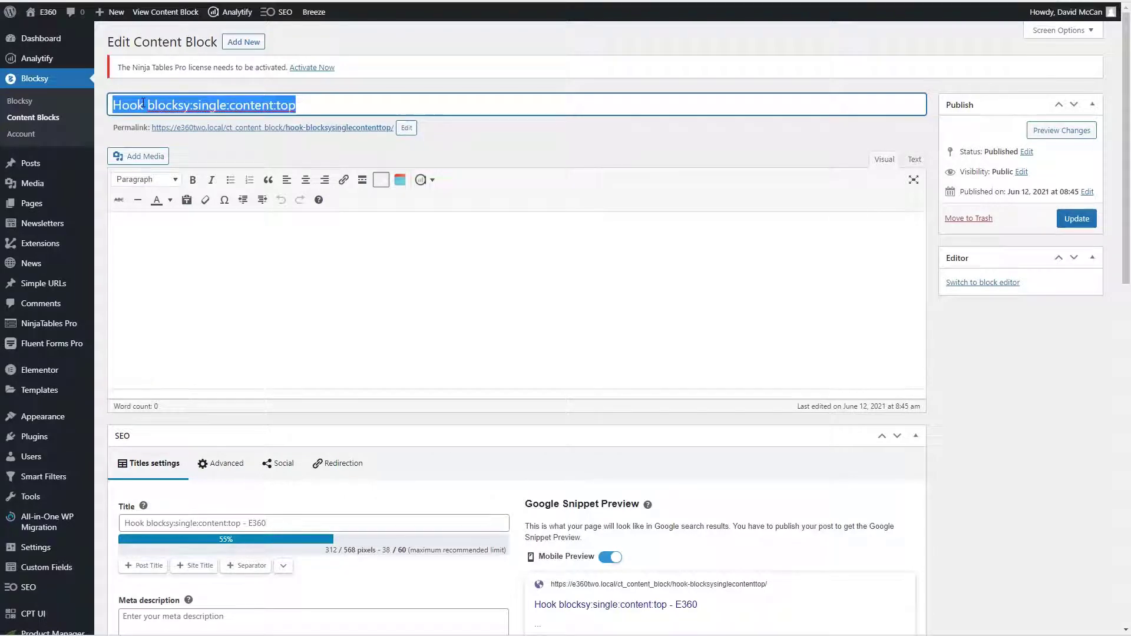
pyautogui.write('Single Post TOC')
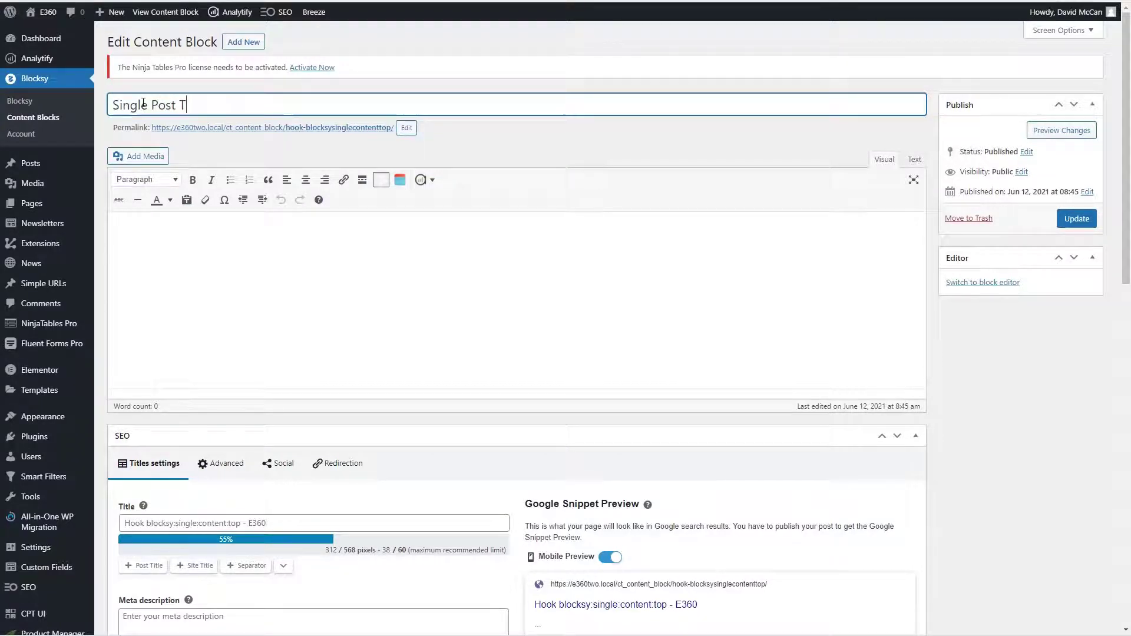
pyautogui.click(1076, 221)
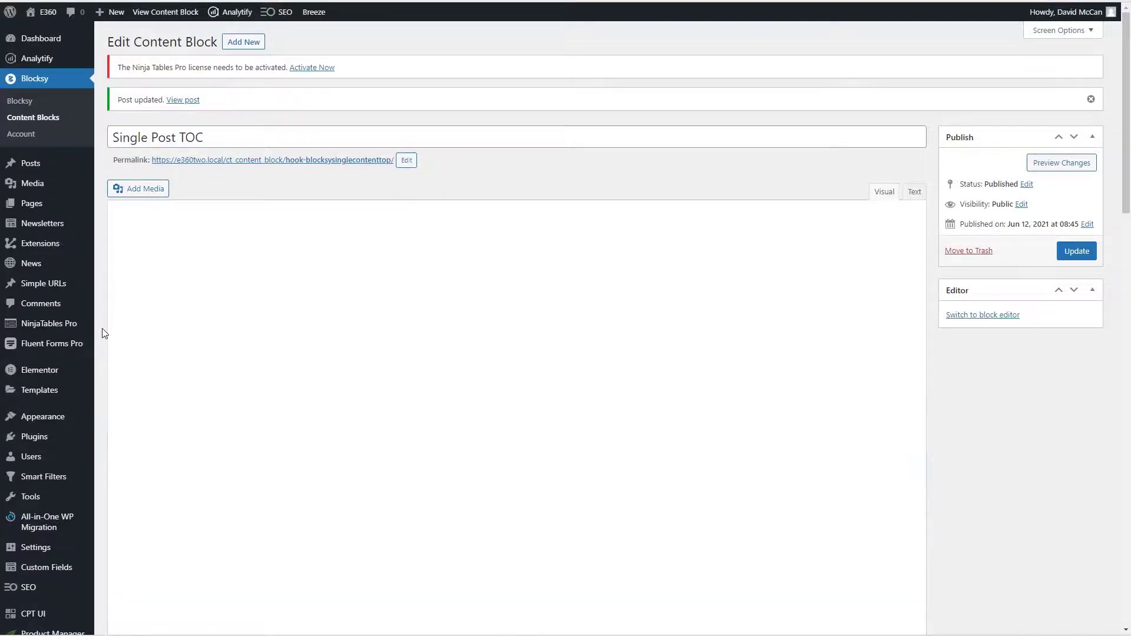
pyautogui.click(980, 316)
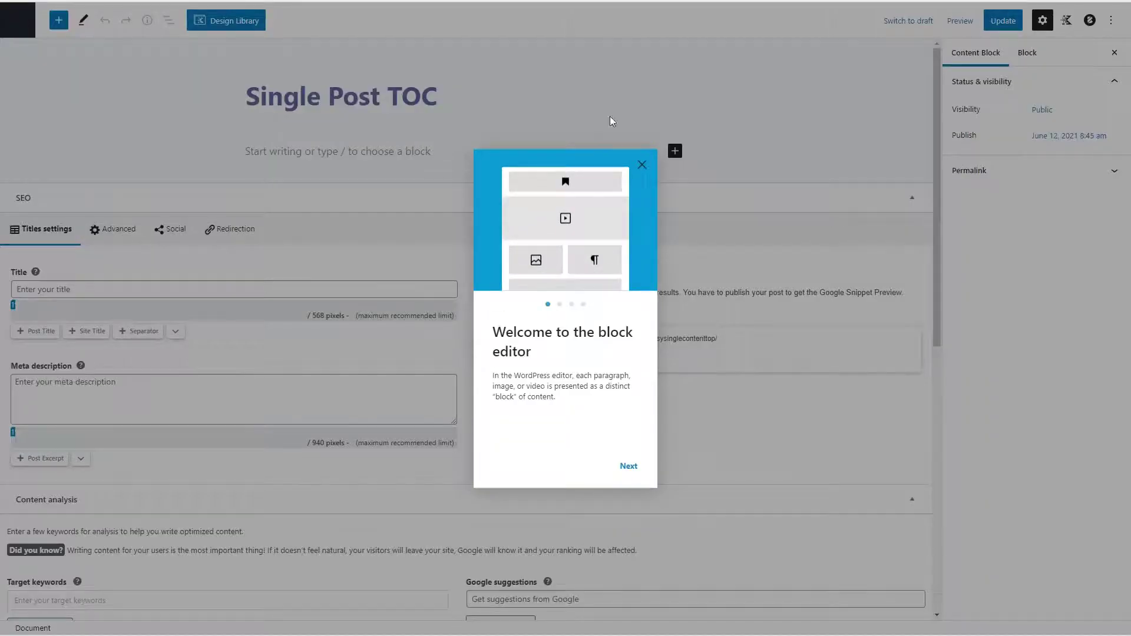
# - Insert a Table of Contents block via /tab with a 45 px title font size
pyautogui.click(644, 165)
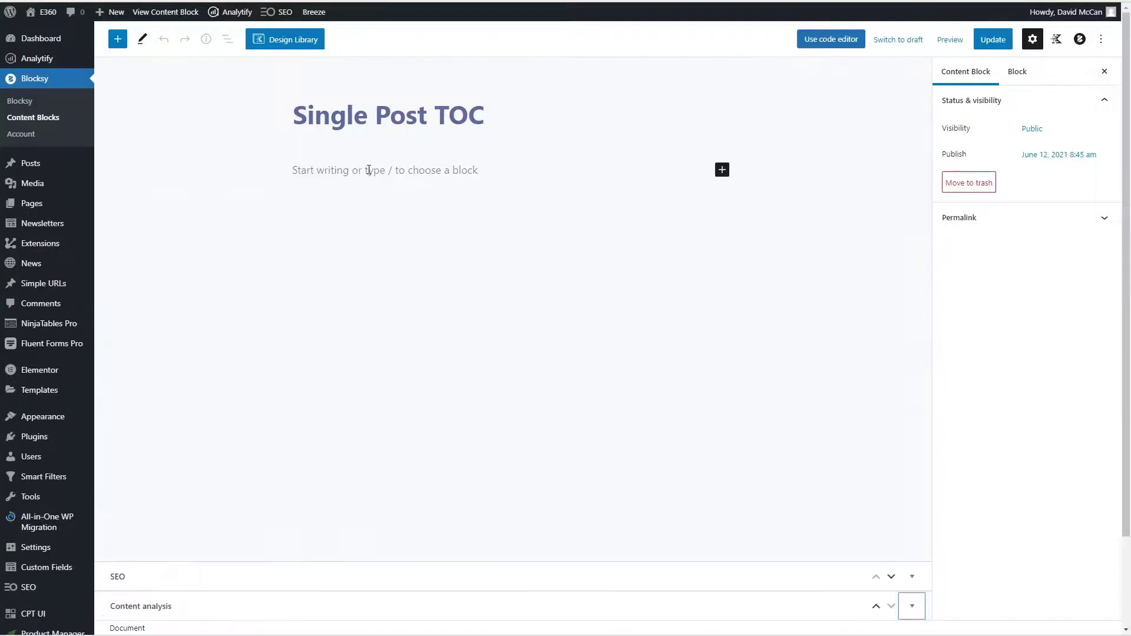
pyautogui.click(365, 171)
pyautogui.write('/tab')
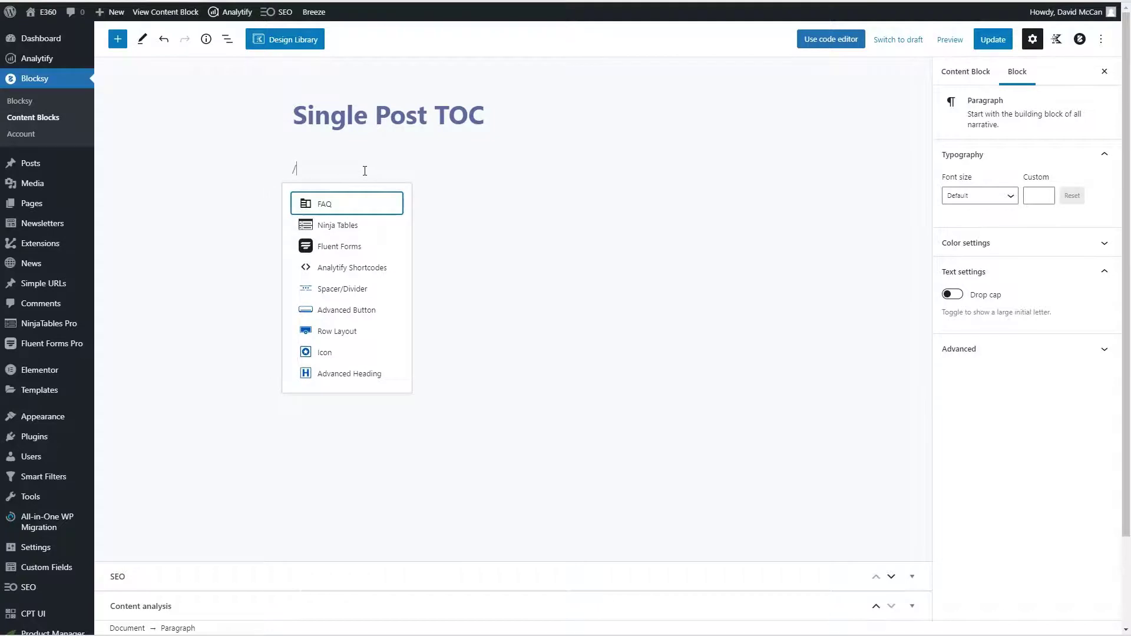
pyautogui.click(356, 252)
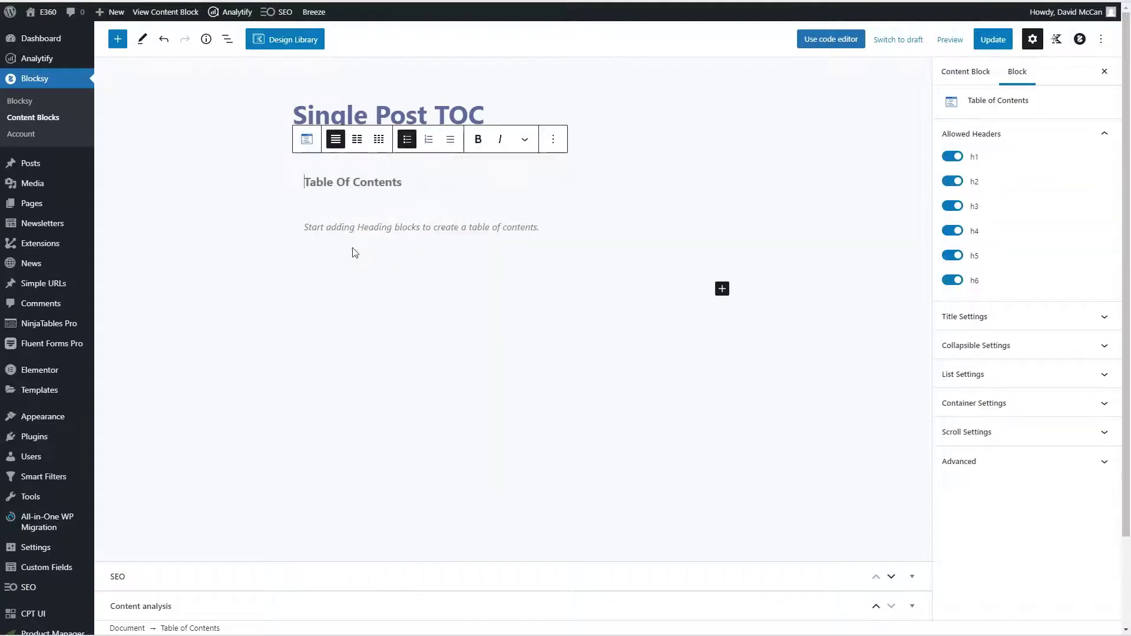
pyautogui.click(979, 317)
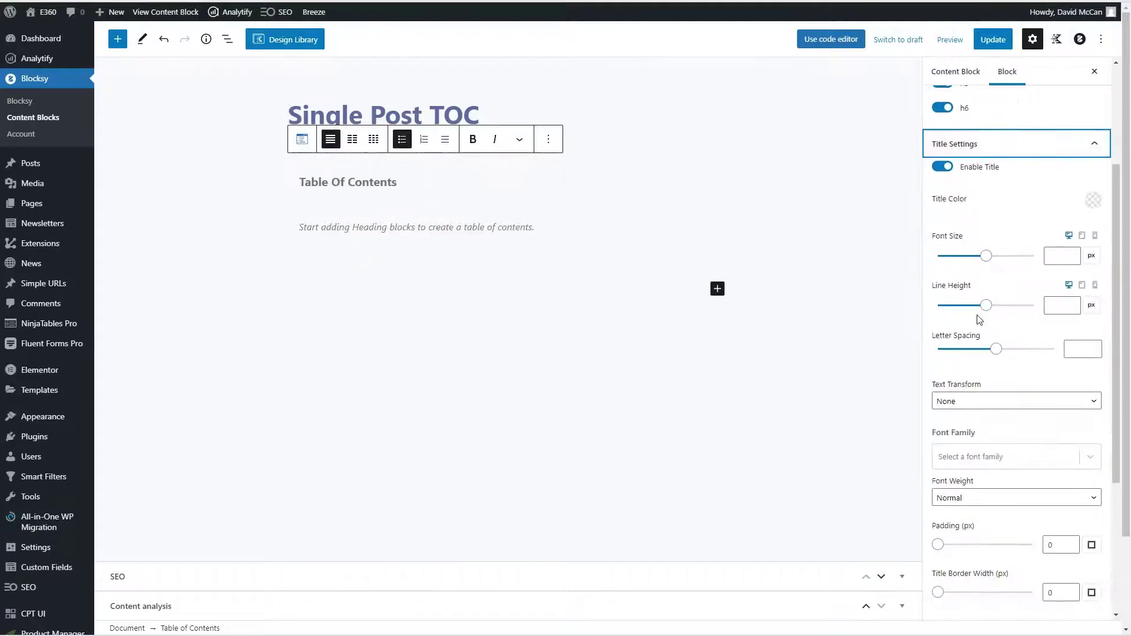
pyautogui.click(1059, 258)
pyautogui.write('45')
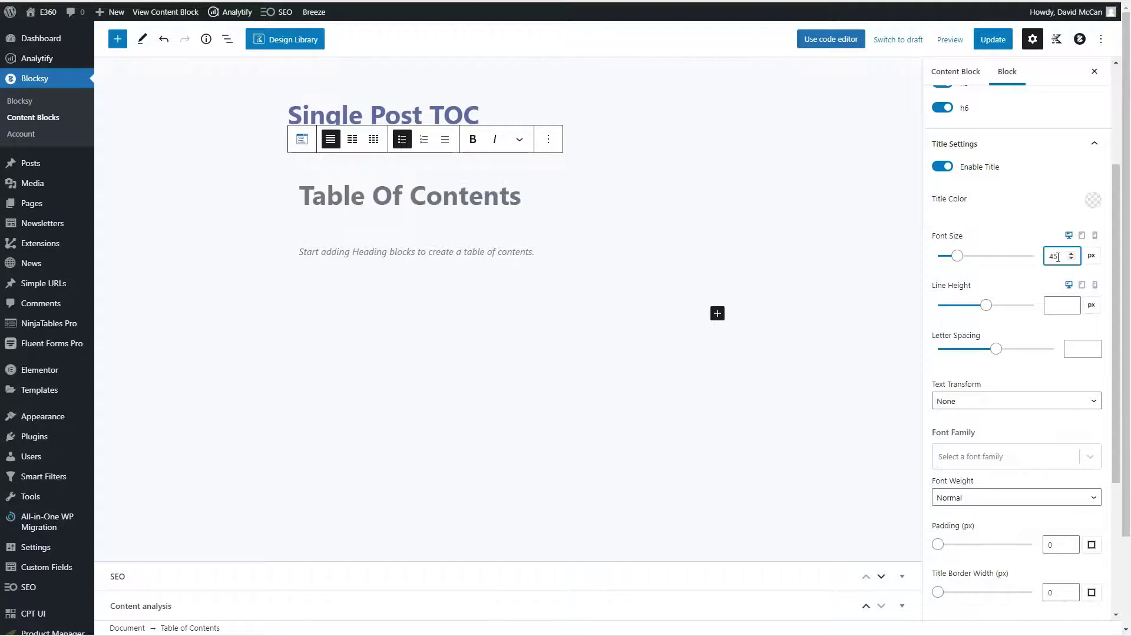
# - In the block's Blocksy settings, clear the Top content location
pyautogui.click(1080, 39)
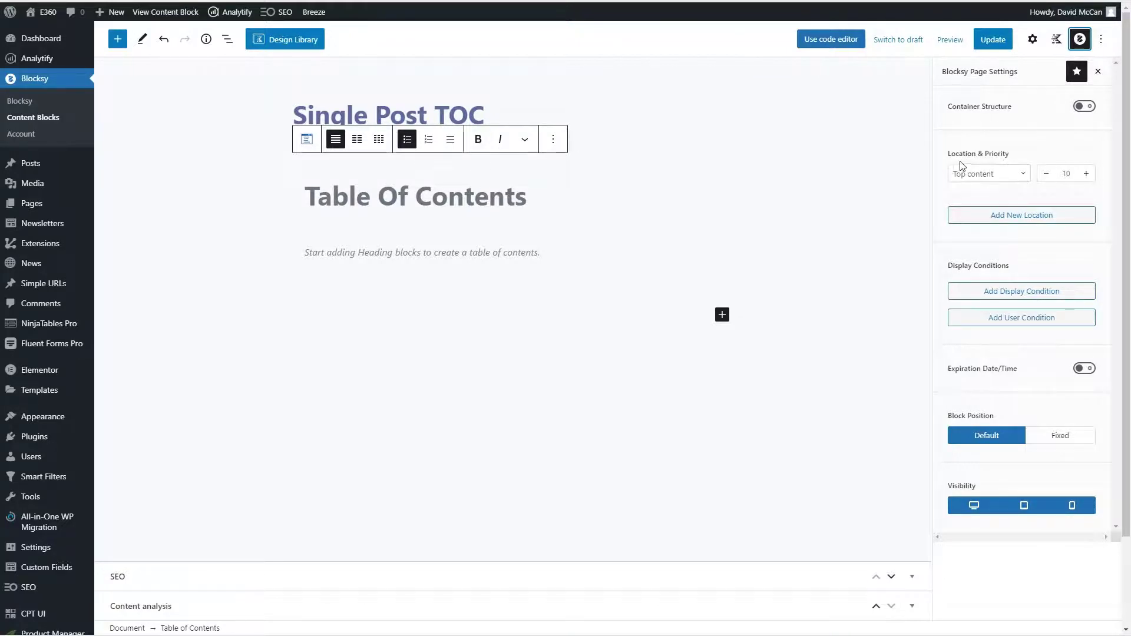
pyautogui.click(1024, 176)
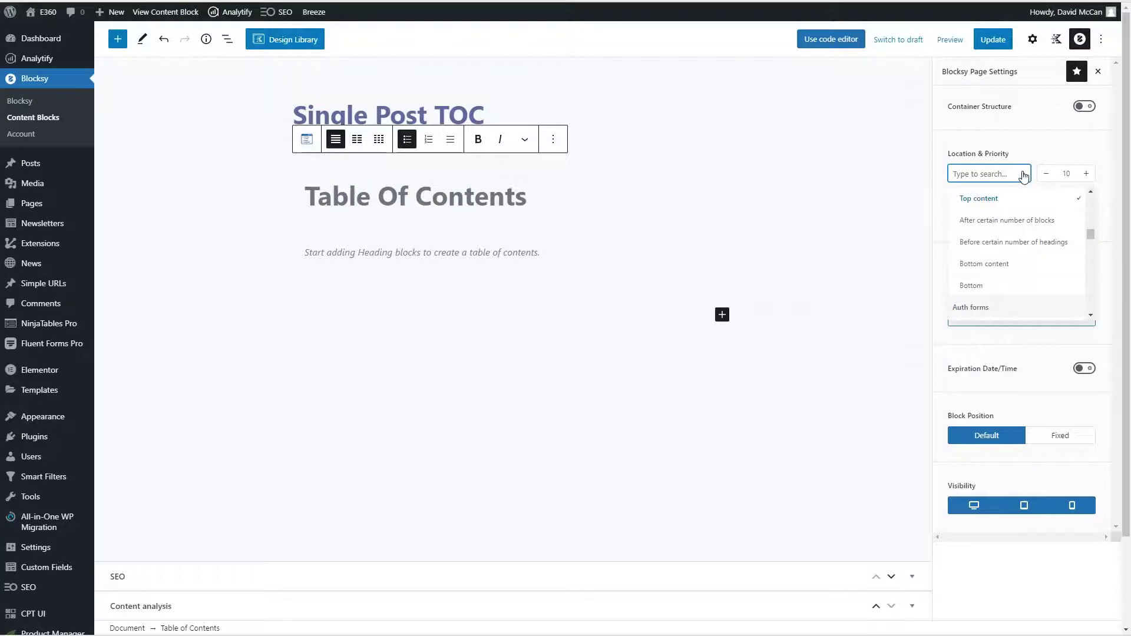
pyautogui.click(1024, 177)
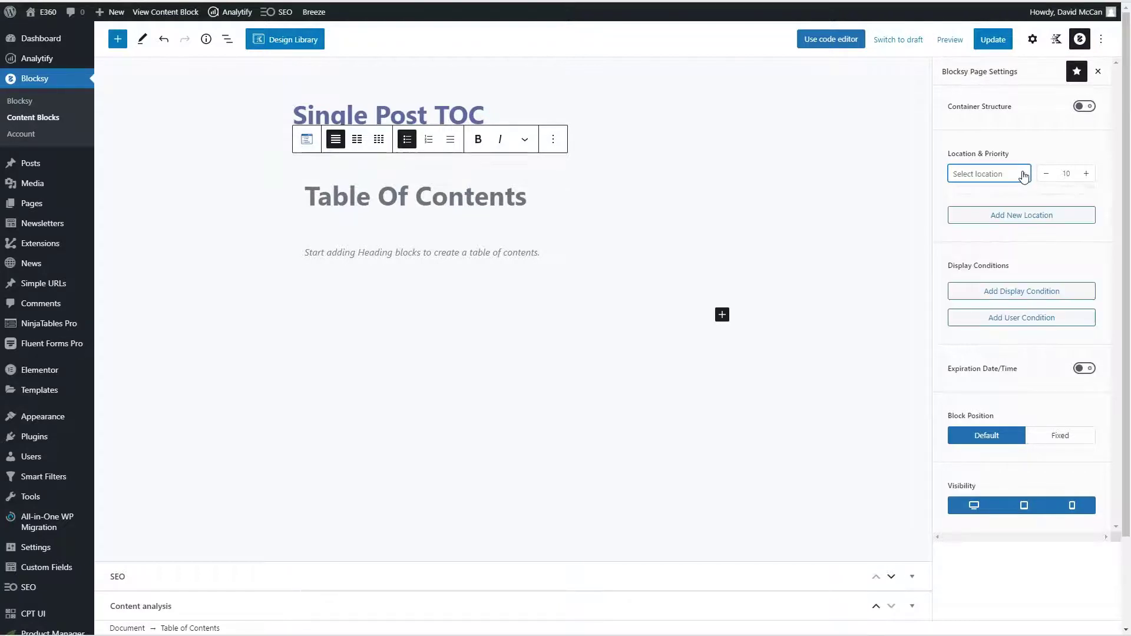
# - Add an Include display condition for Single Post and update the content block
pyautogui.click(1020, 296)
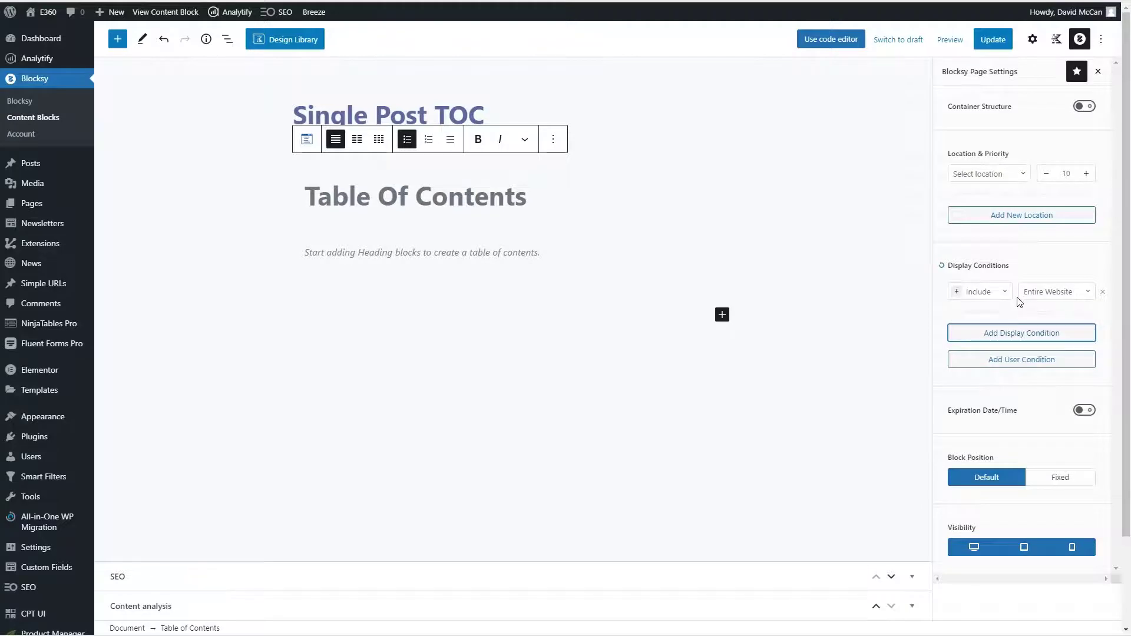
pyautogui.click(1046, 295)
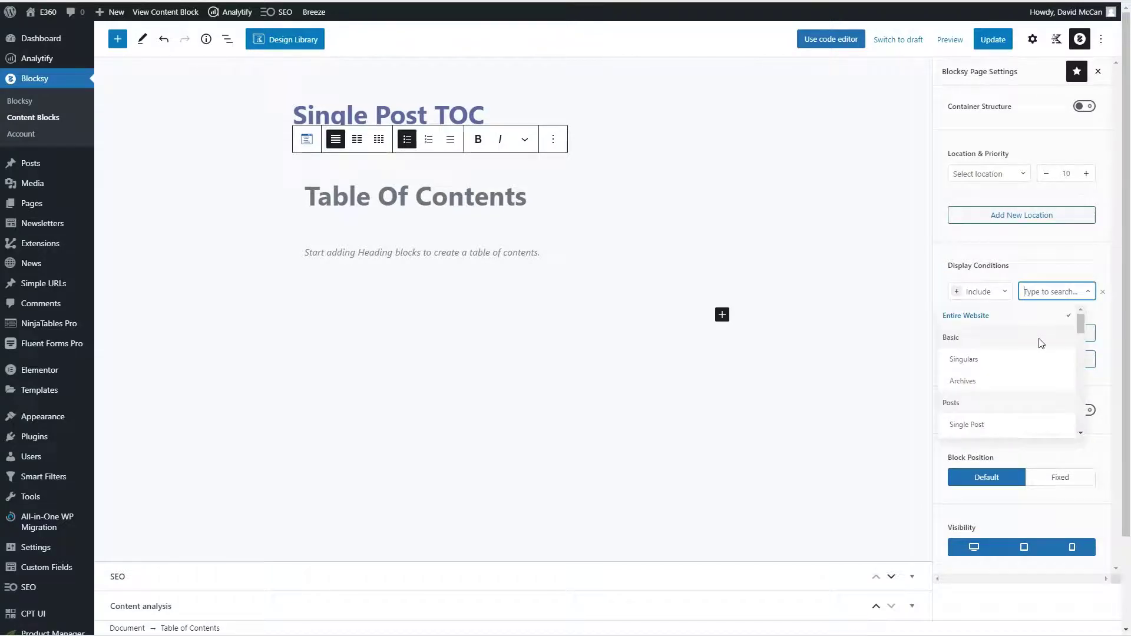
pyautogui.scroll(-1, 1040, 342)
pyautogui.scroll(-1, 1040, 342)
pyautogui.scroll(1, 1039, 339)
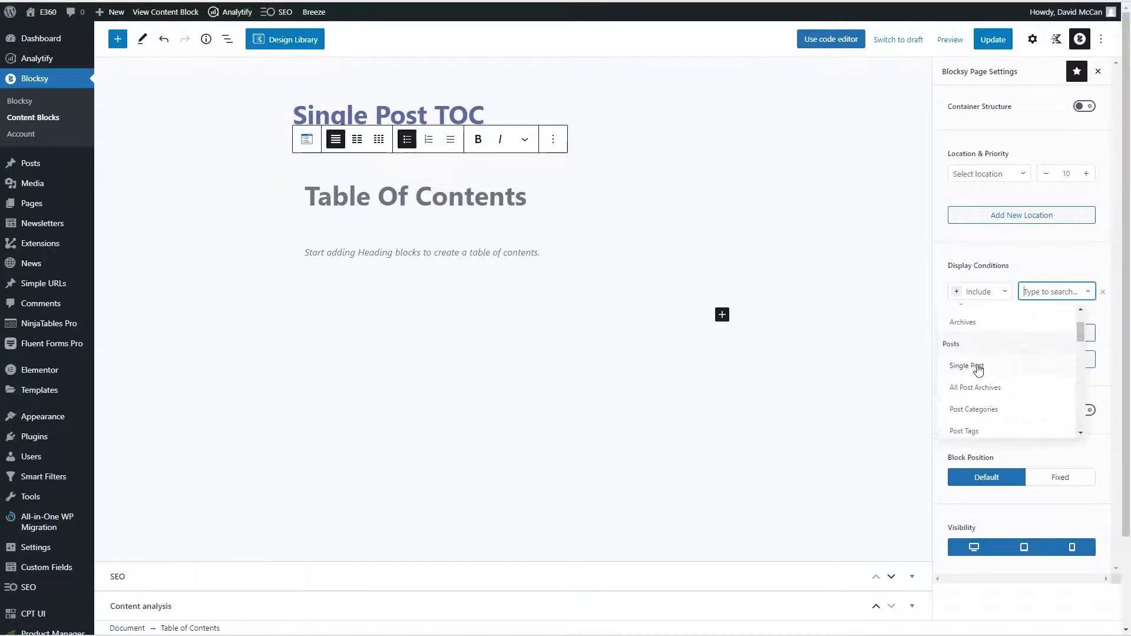
pyautogui.click(973, 368)
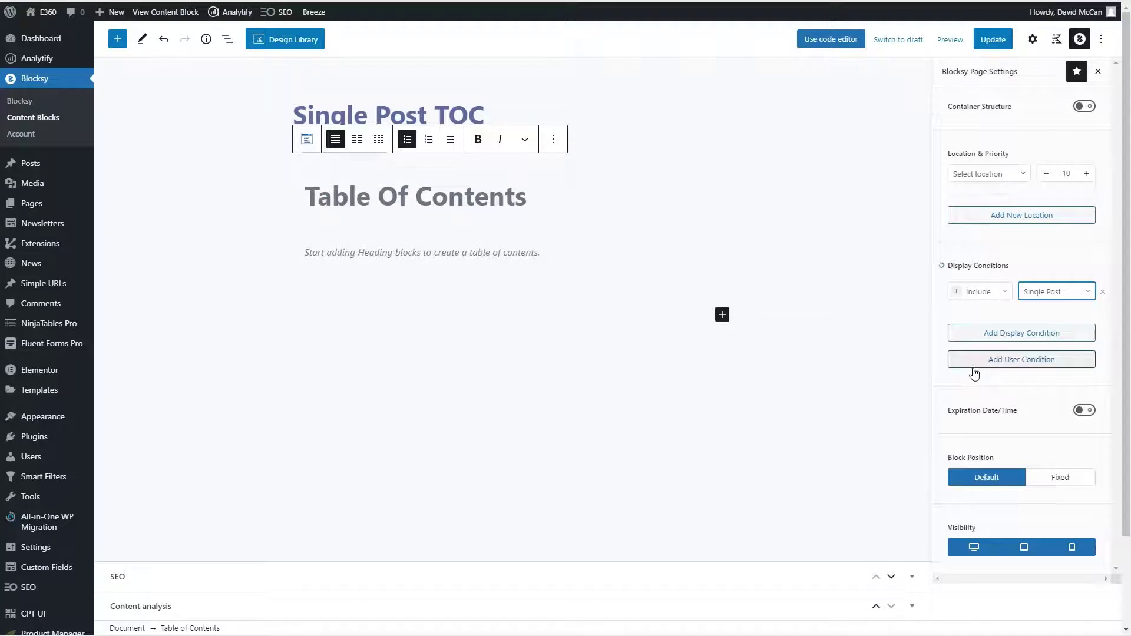
pyautogui.click(1087, 293)
pyautogui.moveTo(1080, 340)
pyautogui.mouseDown()
pyautogui.moveTo(1080, 321)
pyautogui.moveTo(1069, 425)
pyautogui.moveTo(1078, 331)
pyautogui.mouseUp()
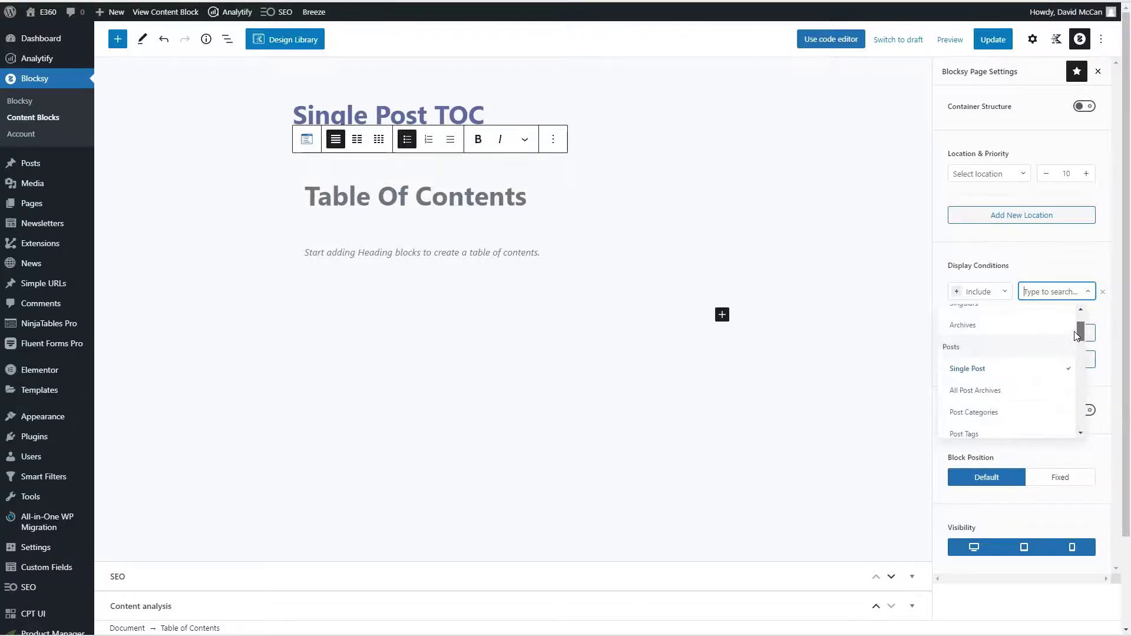
pyautogui.click(986, 370)
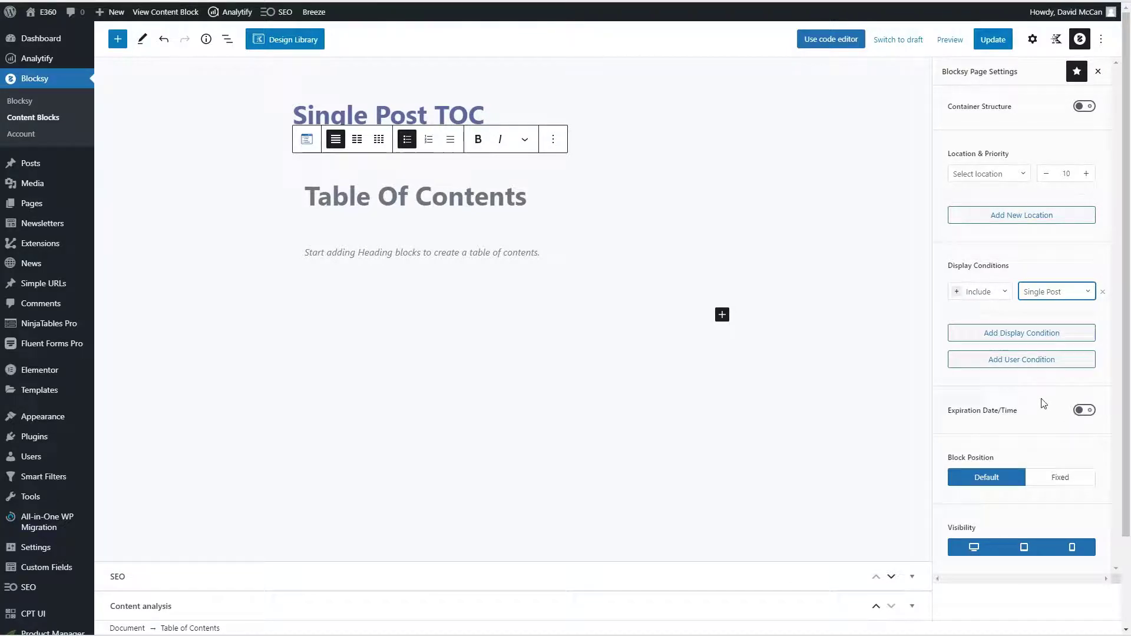
pyautogui.click(993, 41)
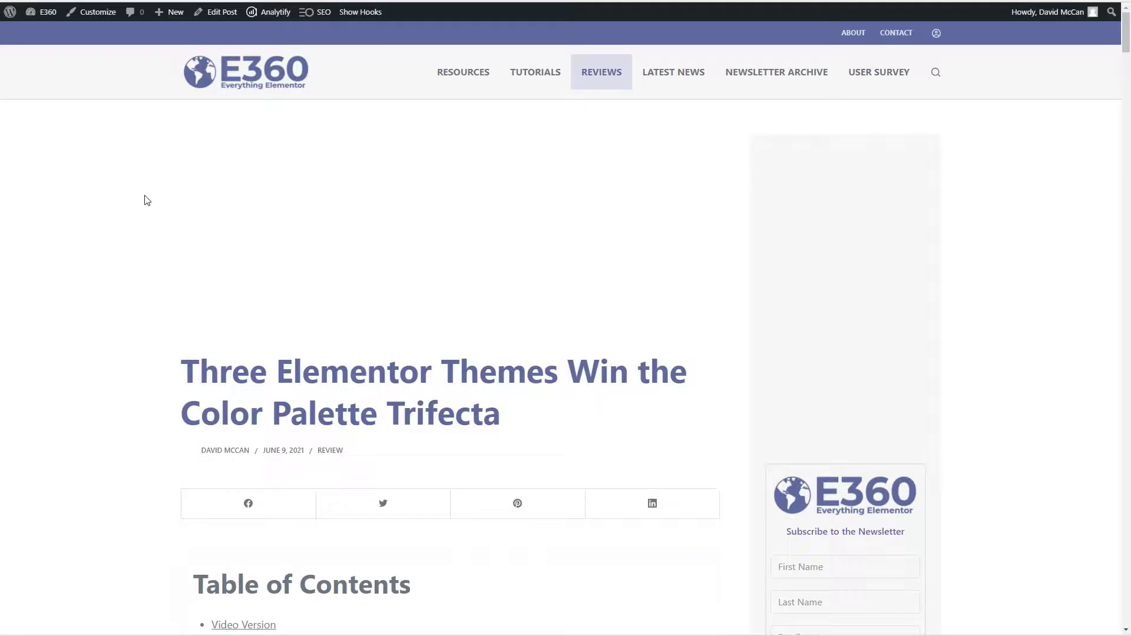
# - Reopen the settings sidebar and review the Table of Contents block settings
pyautogui.scroll(-6, 146, 201)
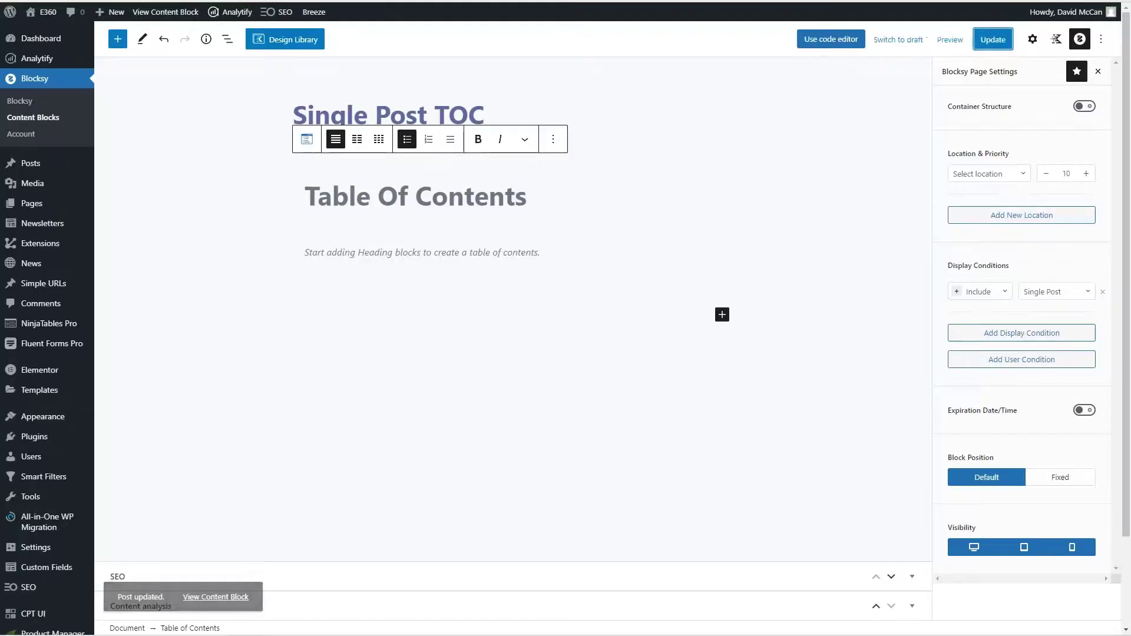
pyautogui.hotkey('ctrl', 'shift', ',')
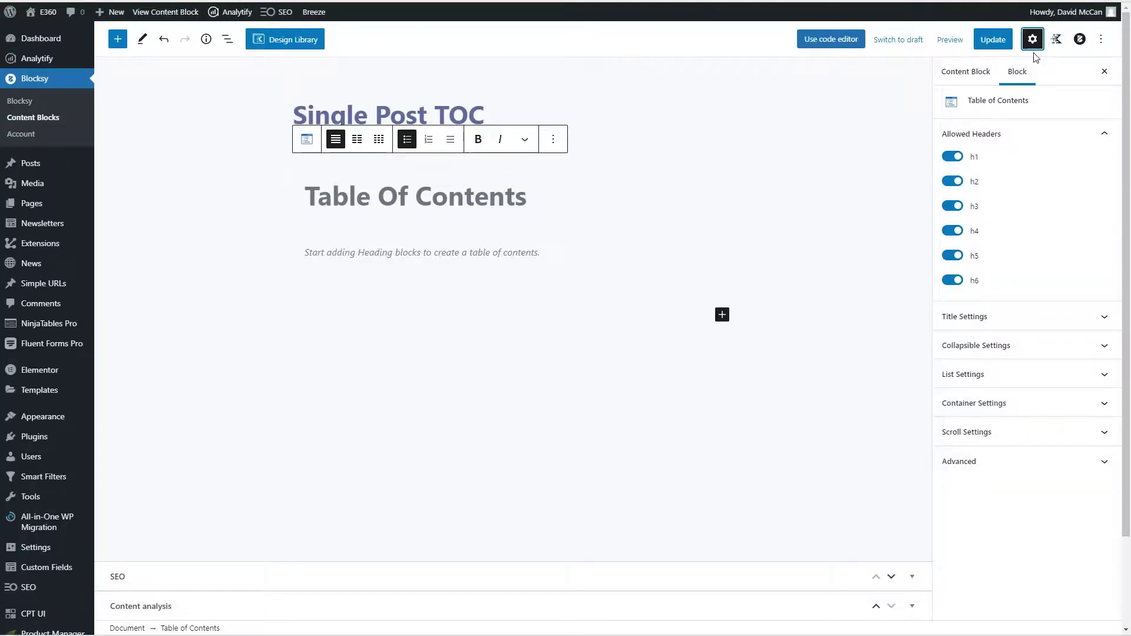
pyautogui.click(449, 139)
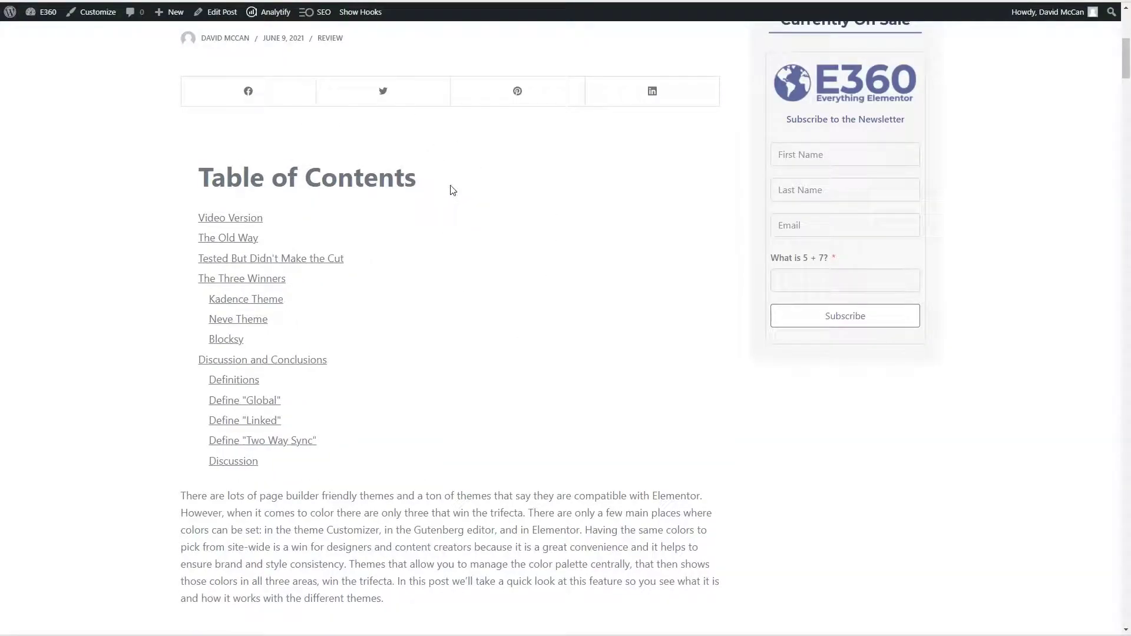
pyautogui.scroll(3, 318, 150)
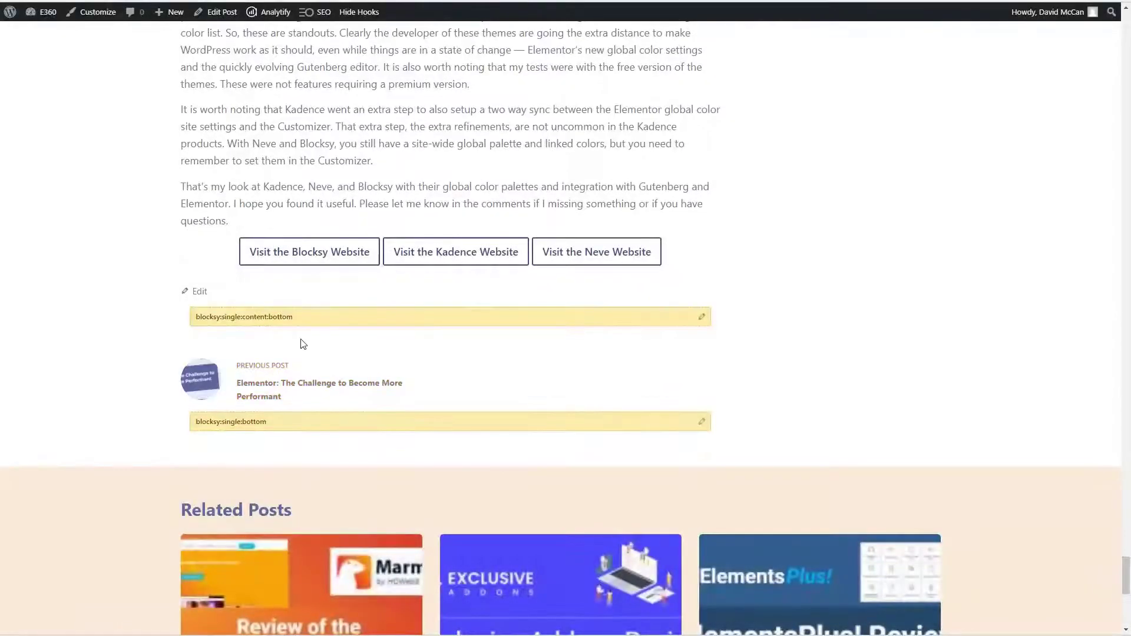
# - Rename the content-bottom hook's block 'Post Single Affiliate Accordion' and save it
pyautogui.click(703, 319)
pyautogui.write('Post Sing')
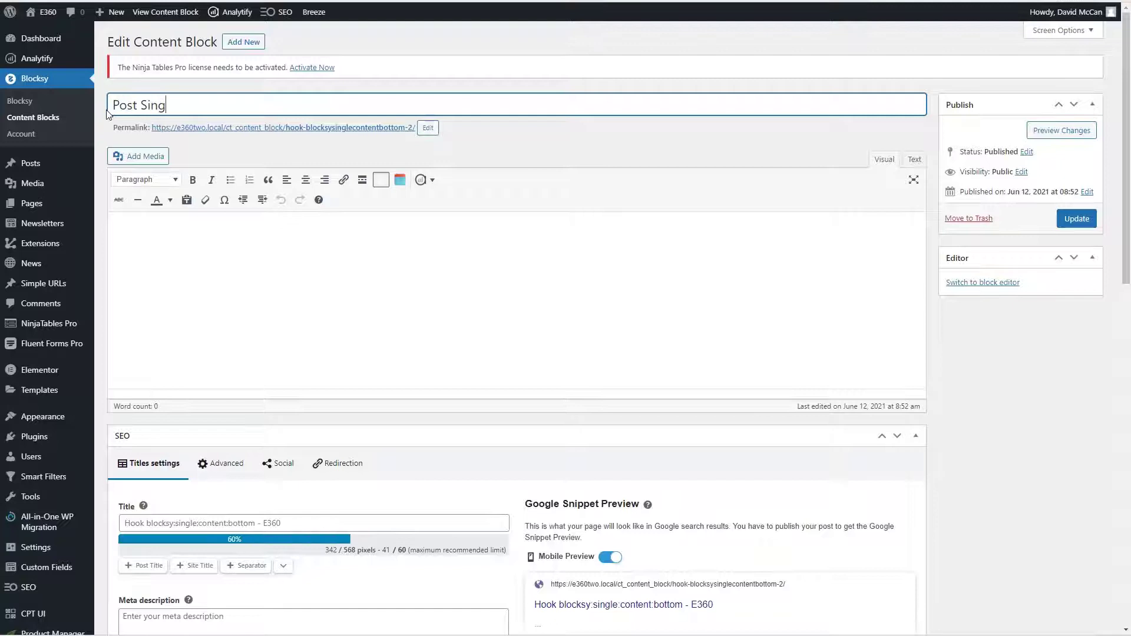
pyautogui.write('le Affiliate Accordion')
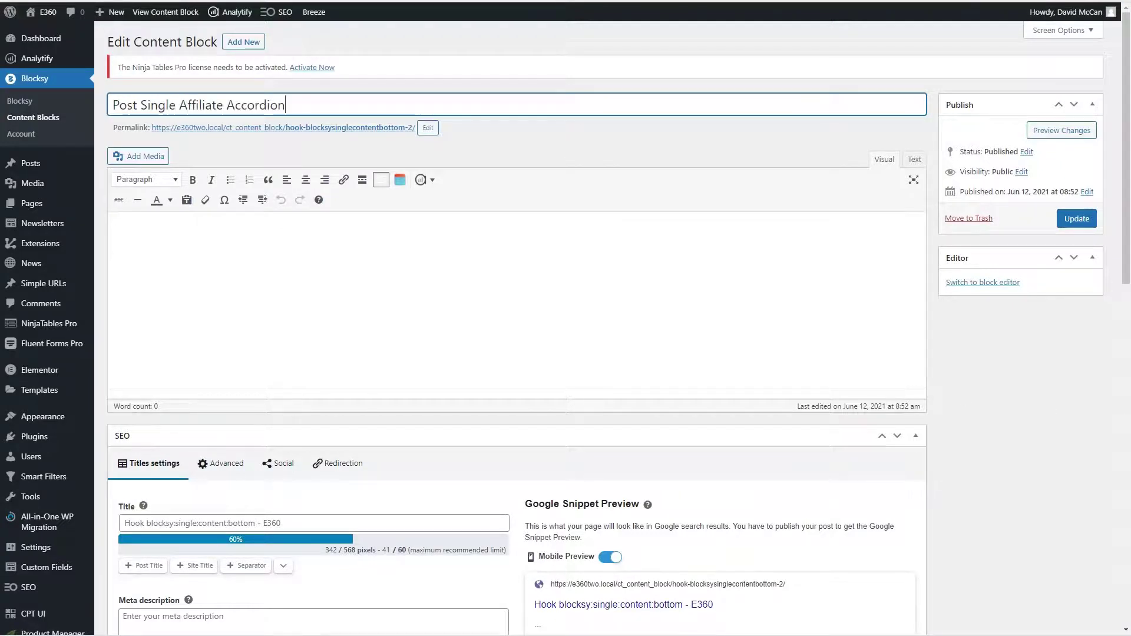
pyautogui.click(1077, 219)
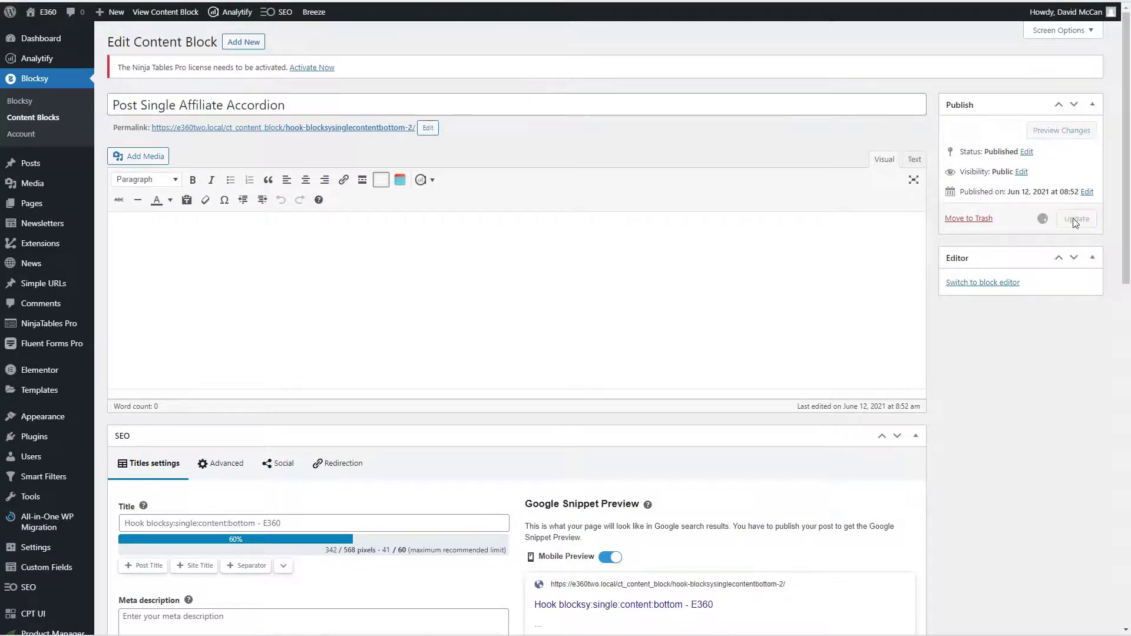
# - In the block editor, insert an Accordion block via /ac
pyautogui.click(1000, 283)
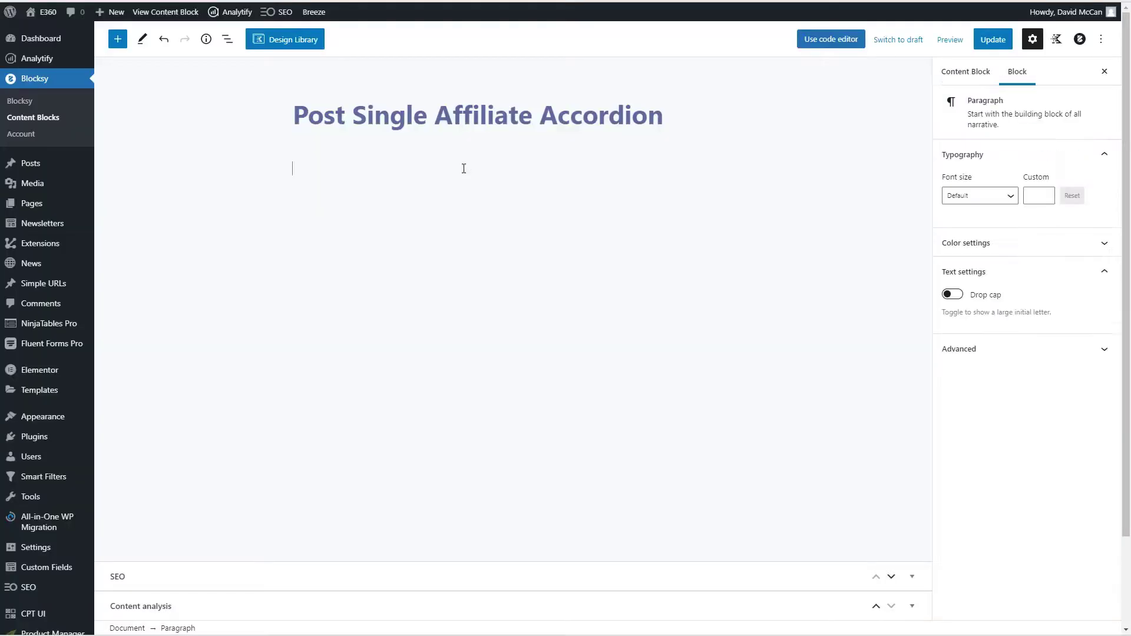
pyautogui.write('/')
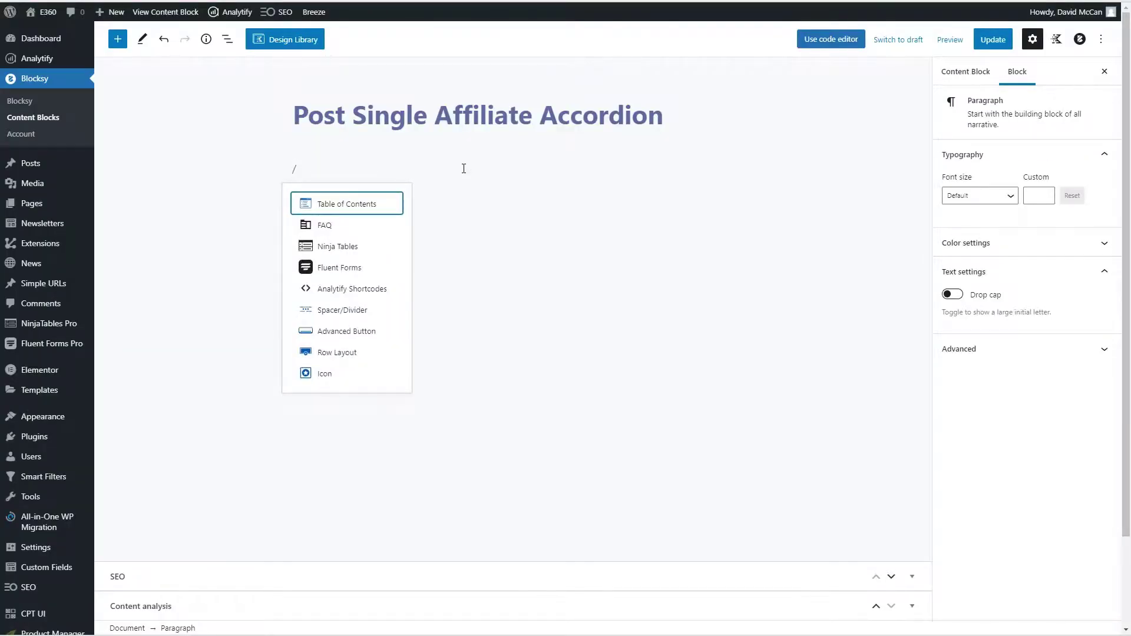
pyautogui.write('ac')
pyautogui.click(354, 206)
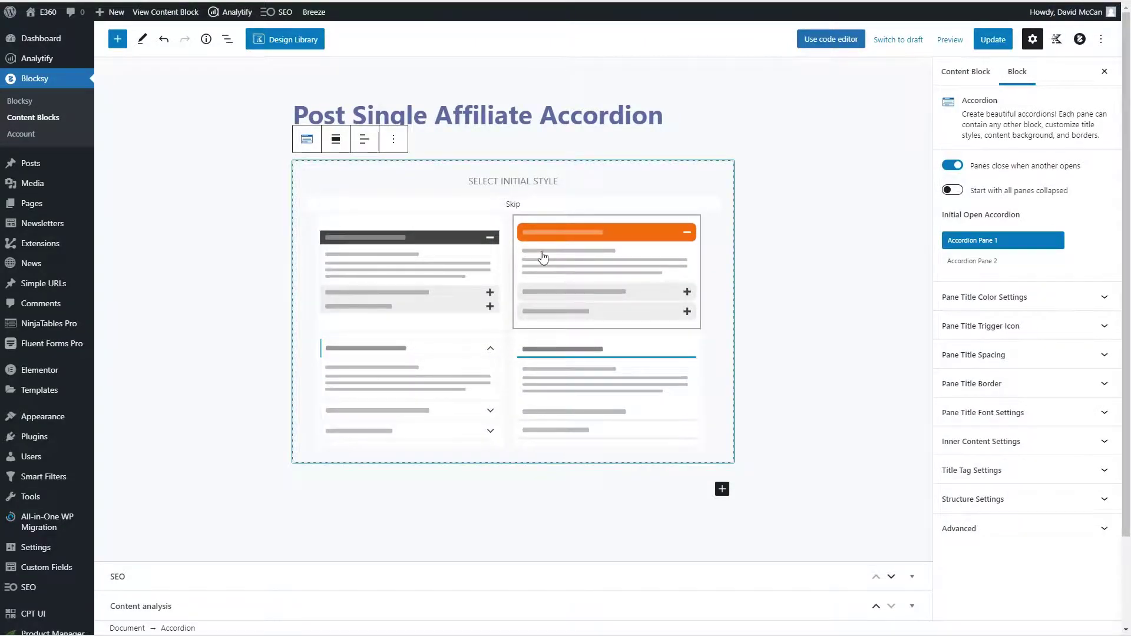
# - Title the first pane 'Affiliate Disclosure' with a left-side exclamation-circle icon
pyautogui.click(398, 352)
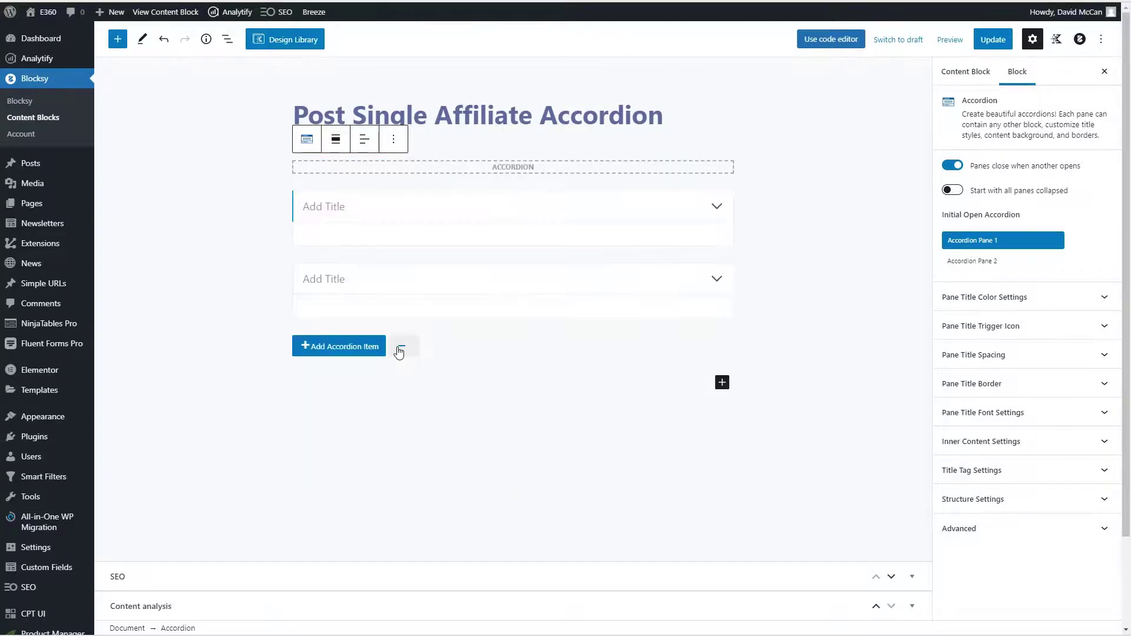
pyautogui.click(333, 205)
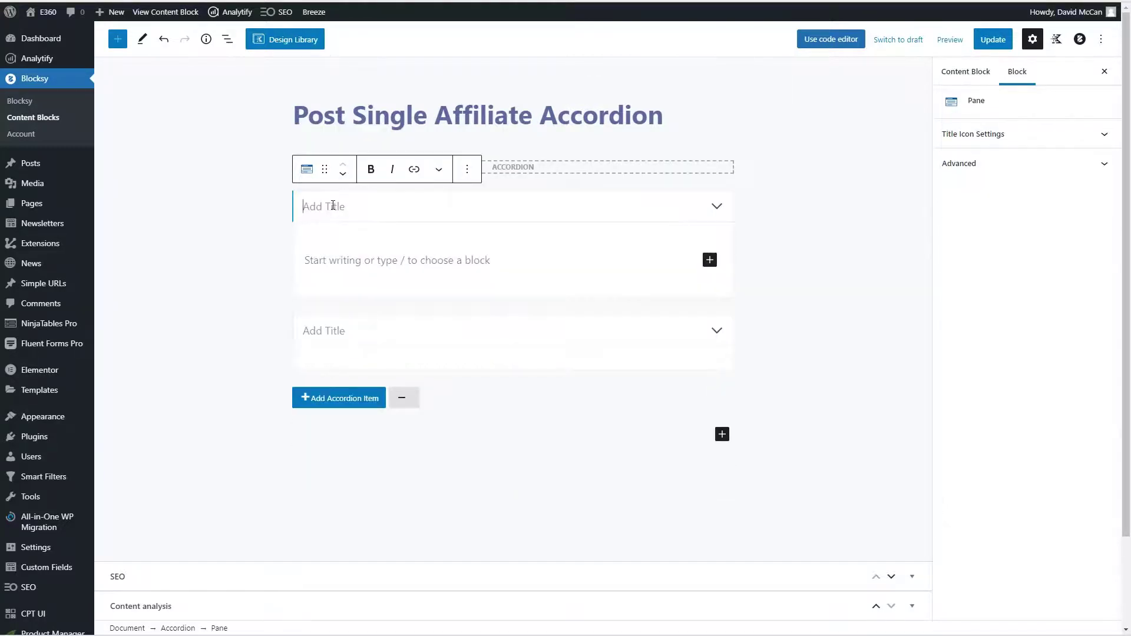
pyautogui.write('Affiliate Disclosure')
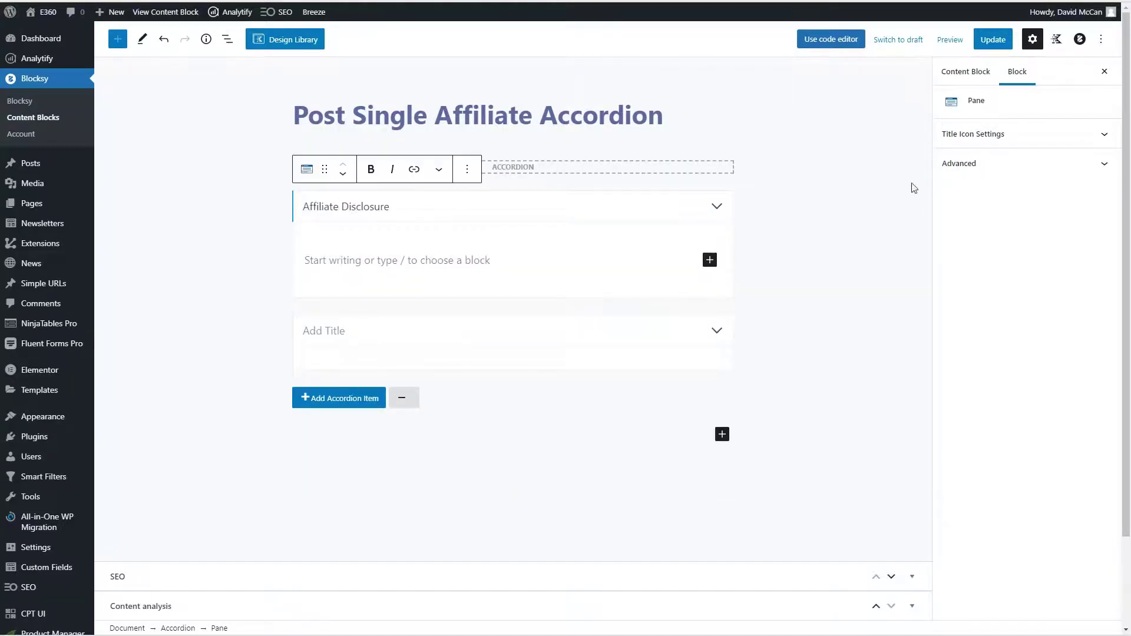
pyautogui.click(970, 134)
pyautogui.click(1016, 209)
pyautogui.click(978, 234)
pyautogui.click(995, 170)
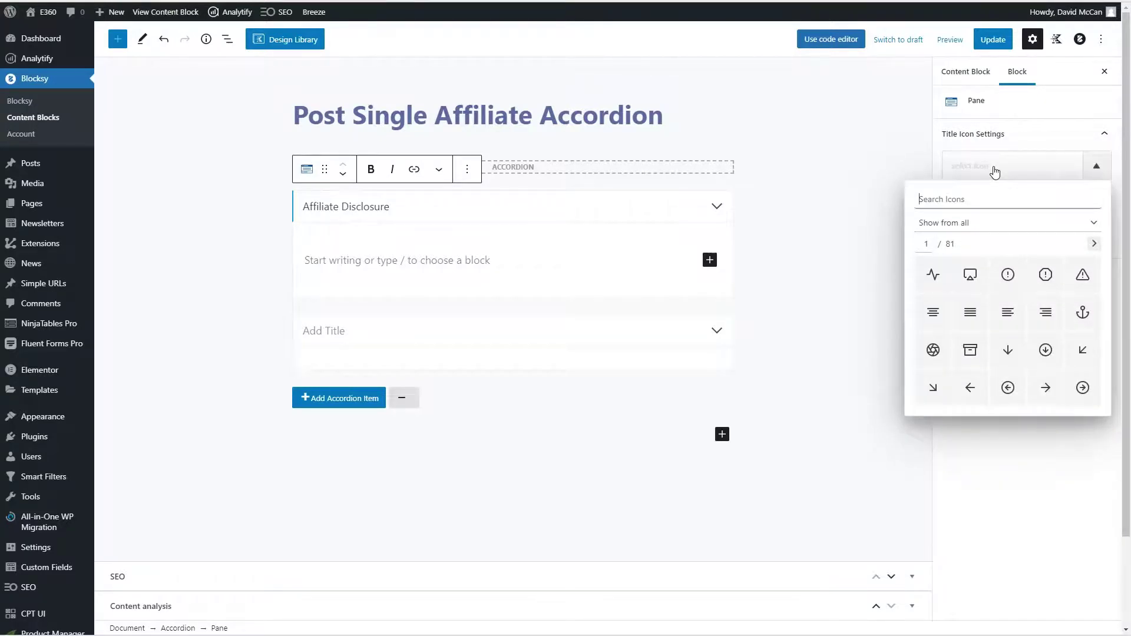
pyautogui.click(1008, 275)
# - Paste the affiliate disclosure text into the pane at a custom 14 px font size
pyautogui.click(513, 260)
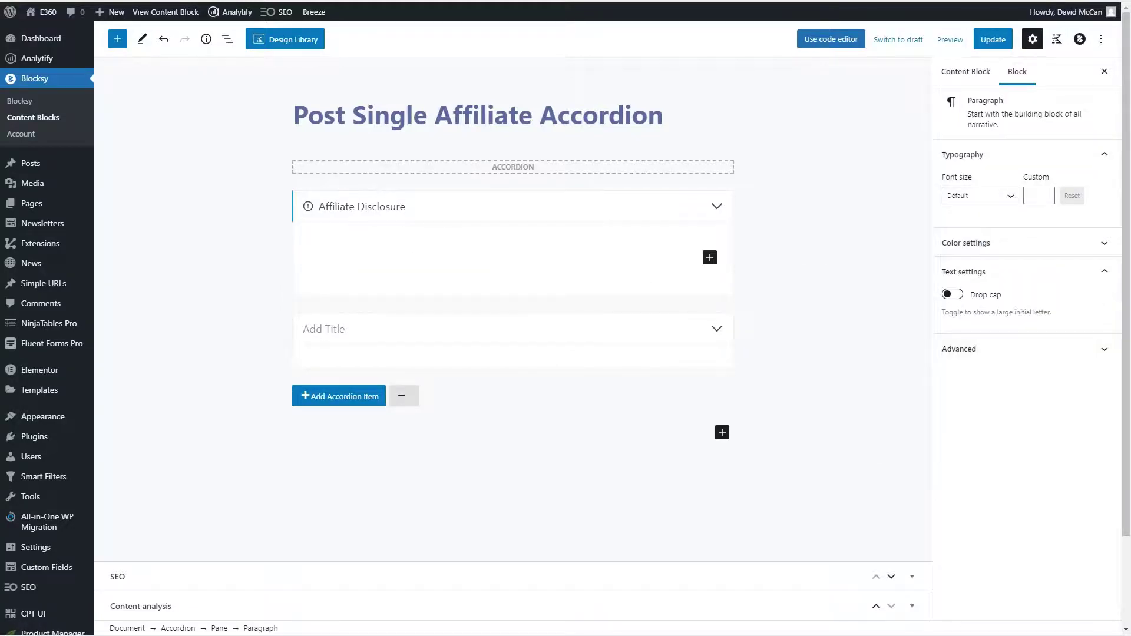
pyautogui.write('Some of the links in the post above are "affiliate links." This means if you click on the link and purchase the item, I will receive an affiliate commission. You will still pay the same amount so there is no extra cost to you. I am disclosing this in accordance with the Federal Trade Commission’s 16 CFR, Part 255: "Guides Concerning the Use of Endorsements and Testimonials in Advertising."')
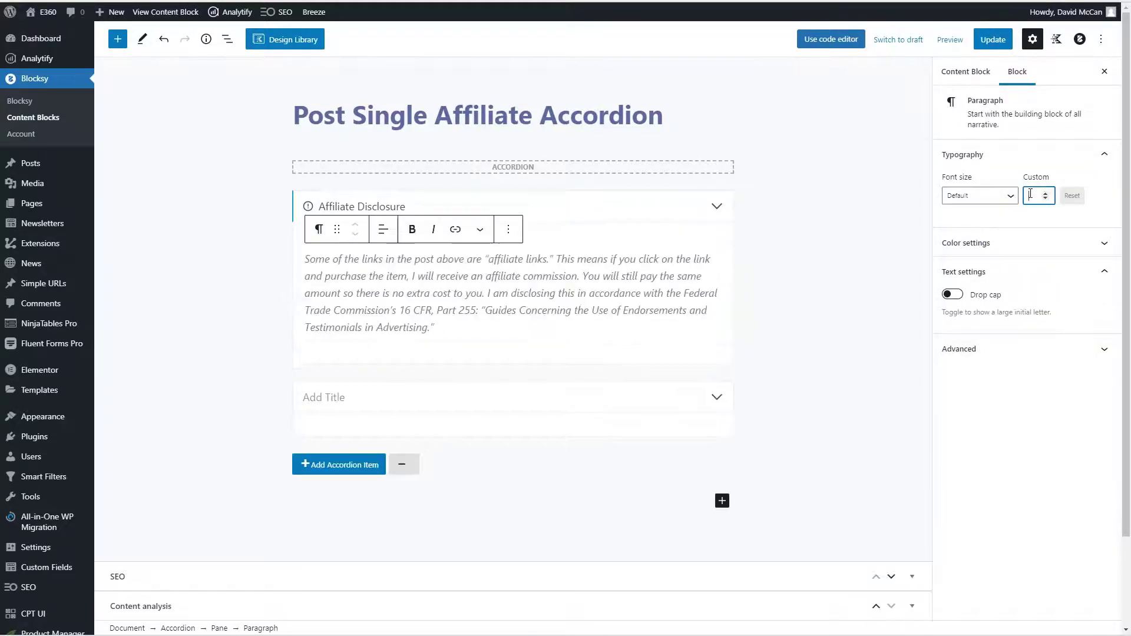
pyautogui.click(1035, 195)
pyautogui.click(1004, 196)
pyautogui.click(1031, 194)
pyautogui.write('14')
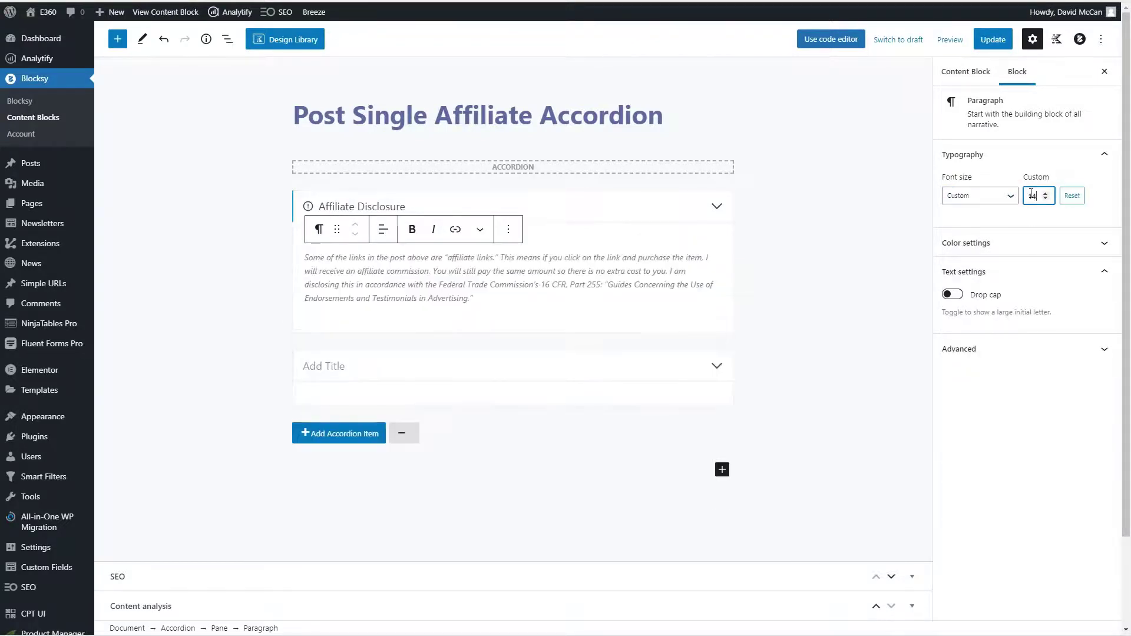
pyautogui.click(841, 232)
# - Remove the empty second pane from the accordion
pyautogui.click(373, 206)
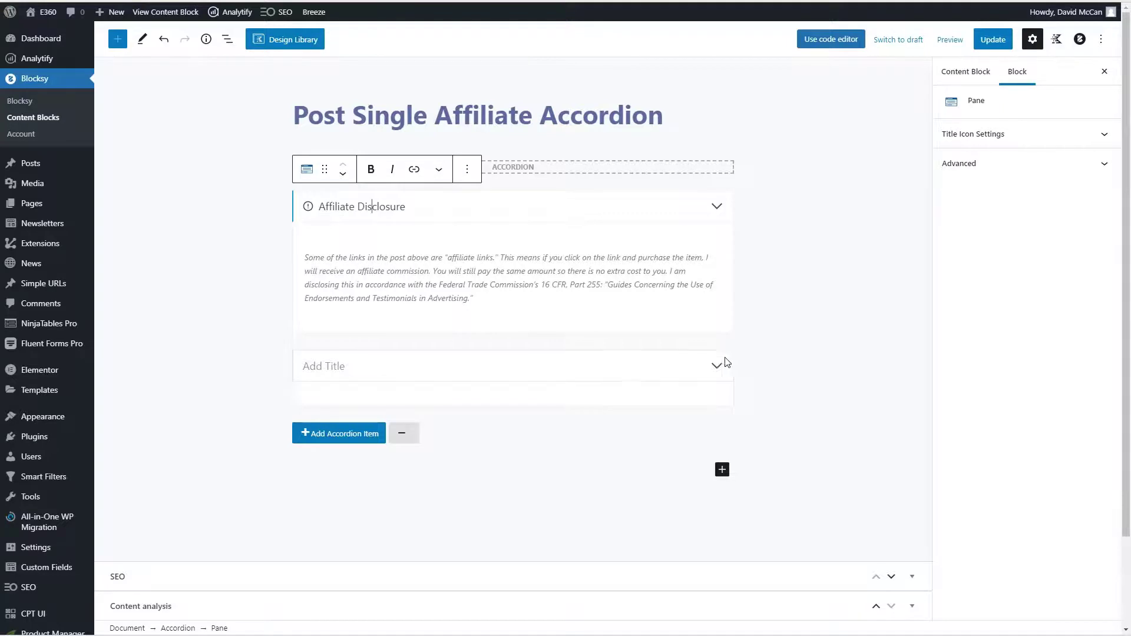
pyautogui.click(628, 370)
pyautogui.click(371, 397)
pyautogui.click(392, 536)
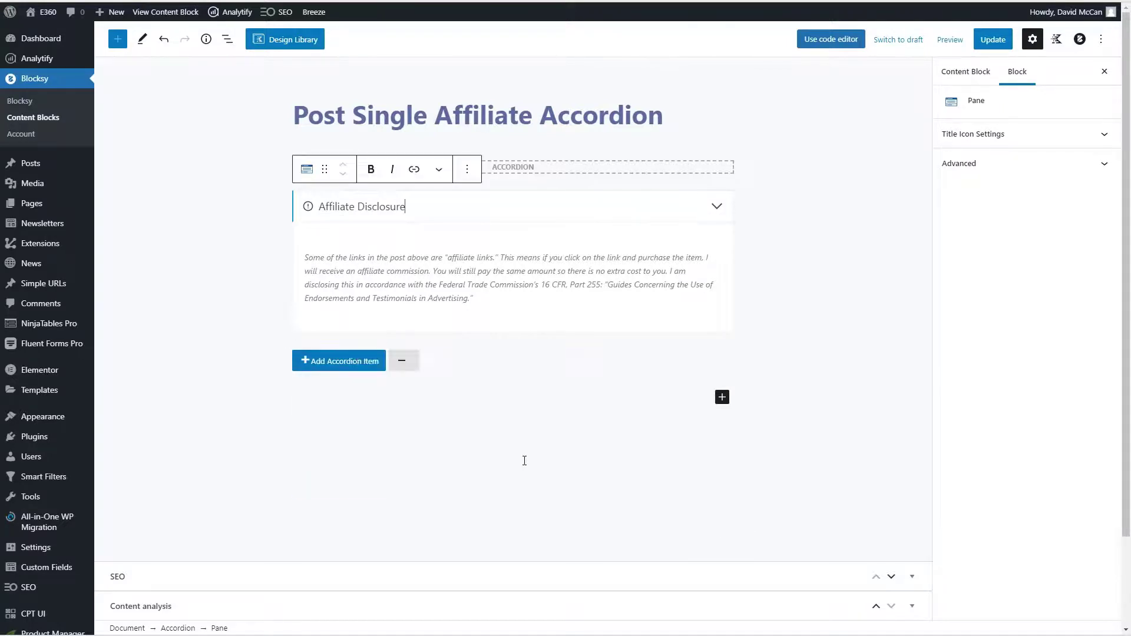
pyautogui.click(560, 176)
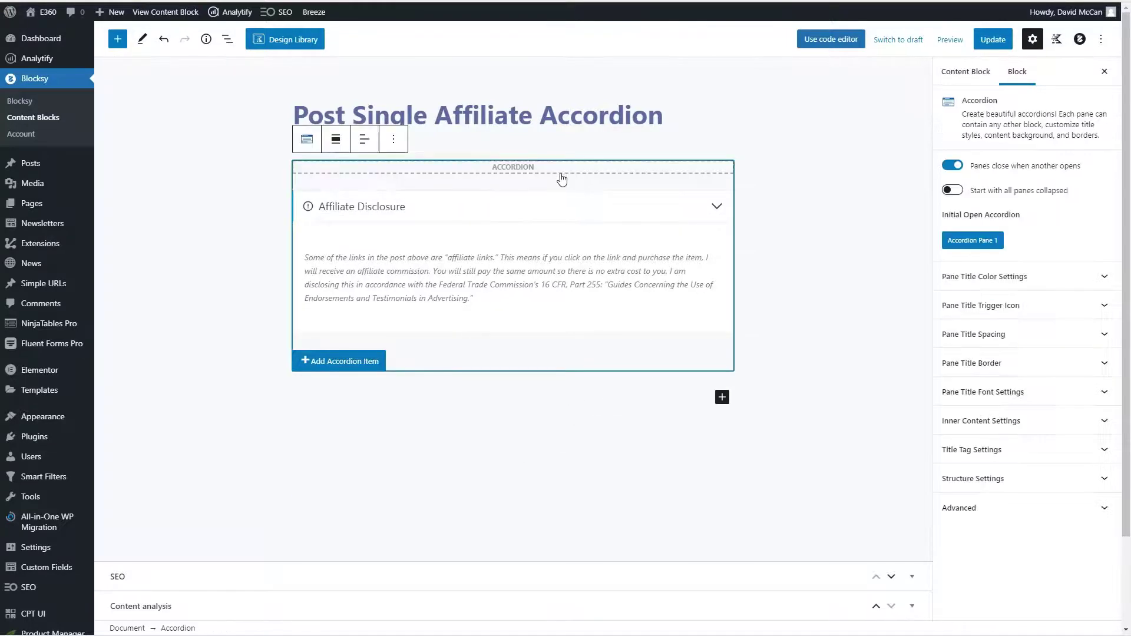
# - Make the accordion start with all panes collapsed and set the pane title font size to 16
pyautogui.click(956, 191)
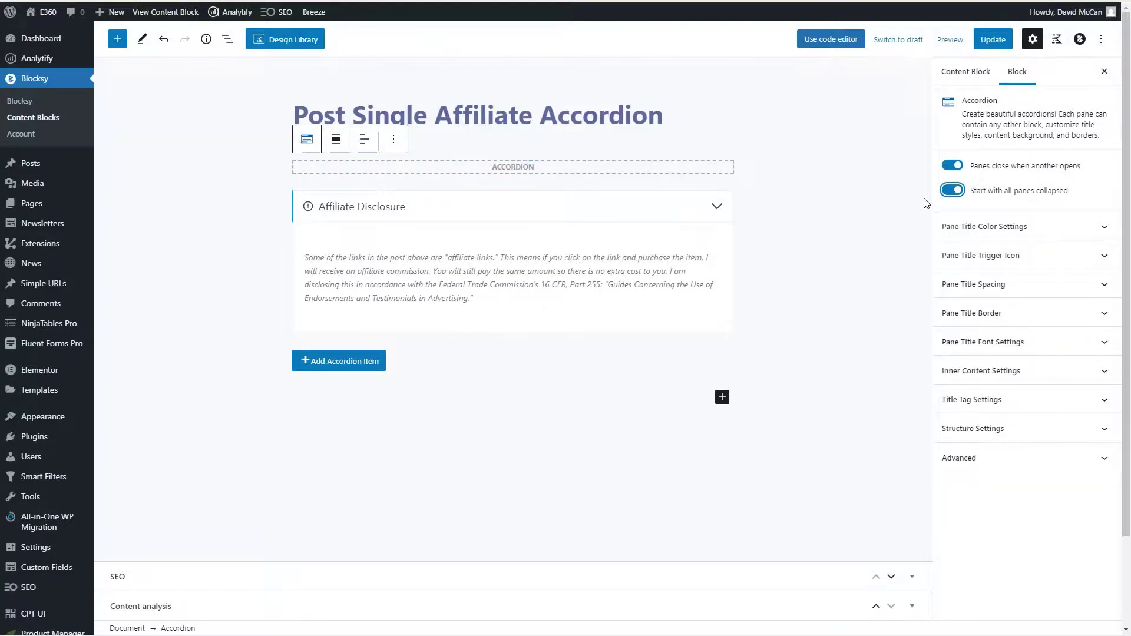
pyautogui.click(1020, 343)
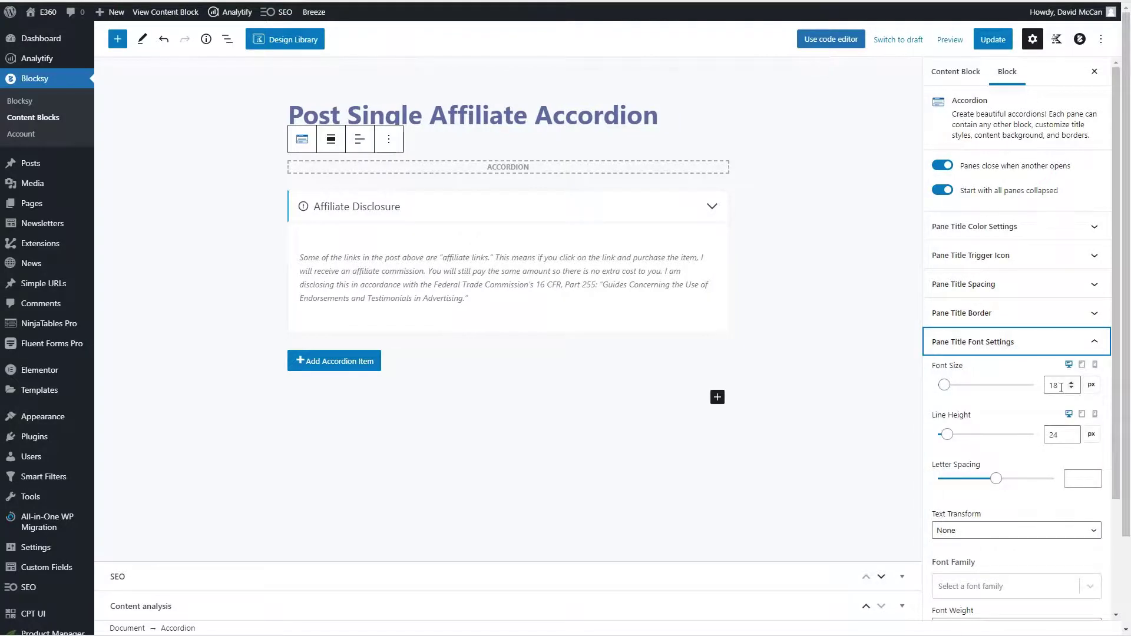
pyautogui.moveTo(1062, 387); pyautogui.dragTo(1054, 387)
pyautogui.write('6')
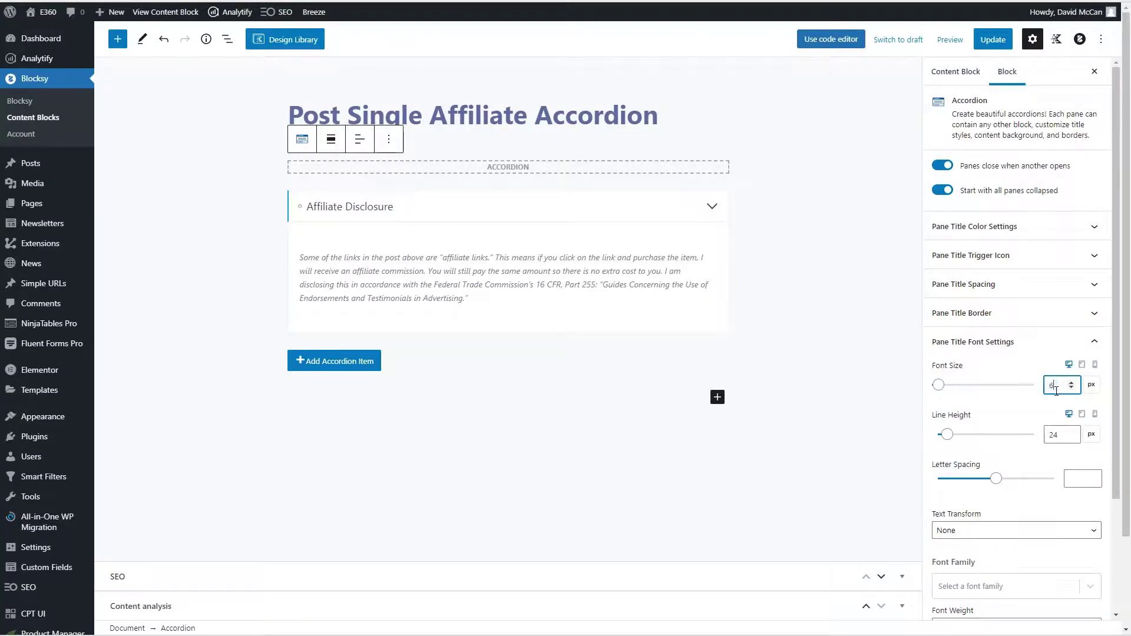
pyautogui.hotkey('ctrl', 'z')
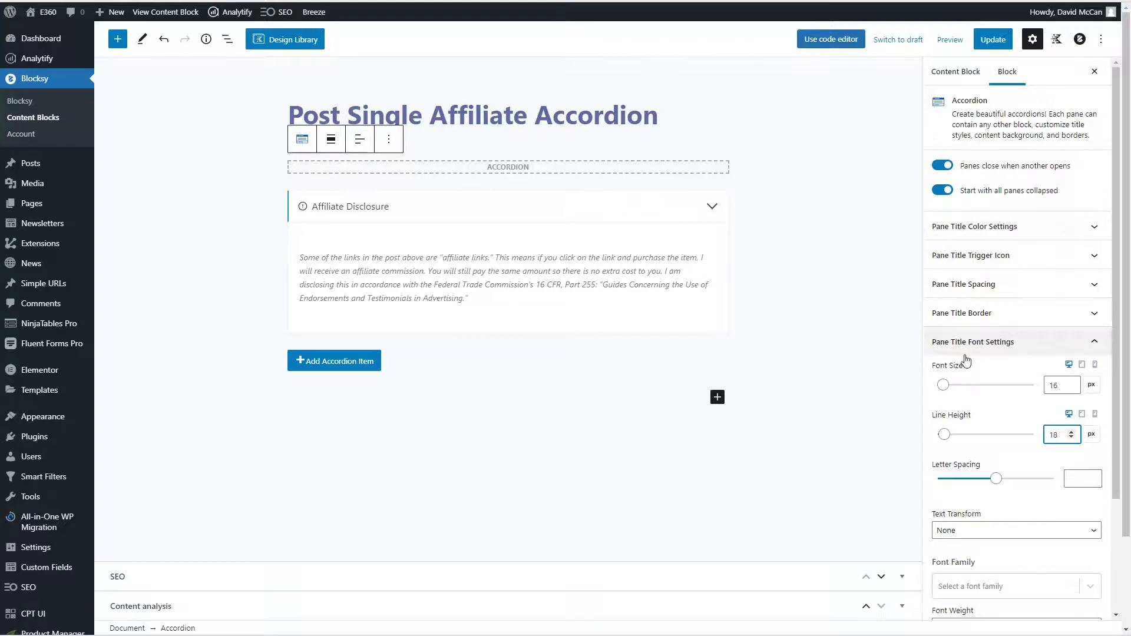
pyautogui.click(1067, 344)
# - Switch the inner content padding to individual sides and start setting the top value to 10
pyautogui.click(1086, 371)
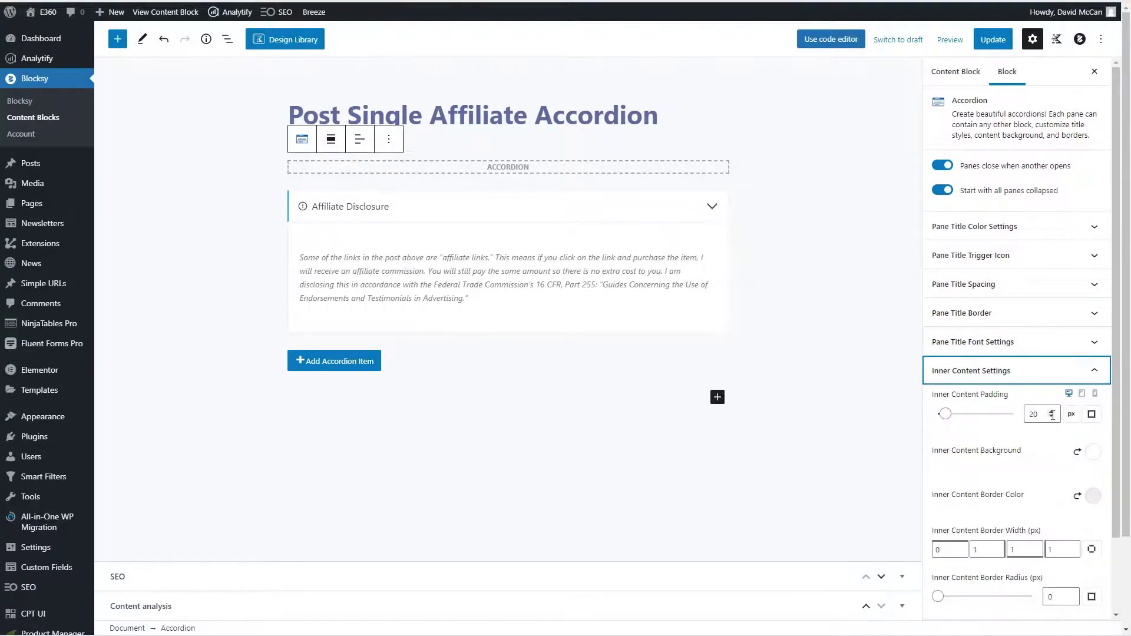
pyautogui.click(1092, 416)
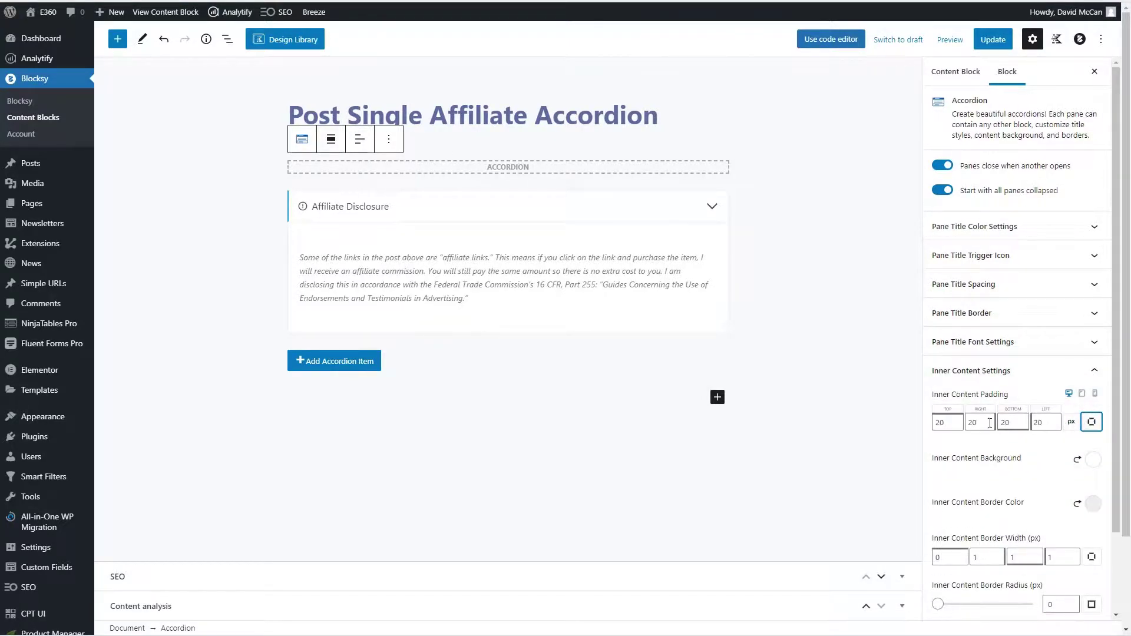
pyautogui.moveTo(941, 421); pyautogui.dragTo(934, 423)
pyautogui.write('15')
pyautogui.press('BackSpace')
# - Finish the top padding at 10 and set the bottom inner padding to 10
pyautogui.write('0')
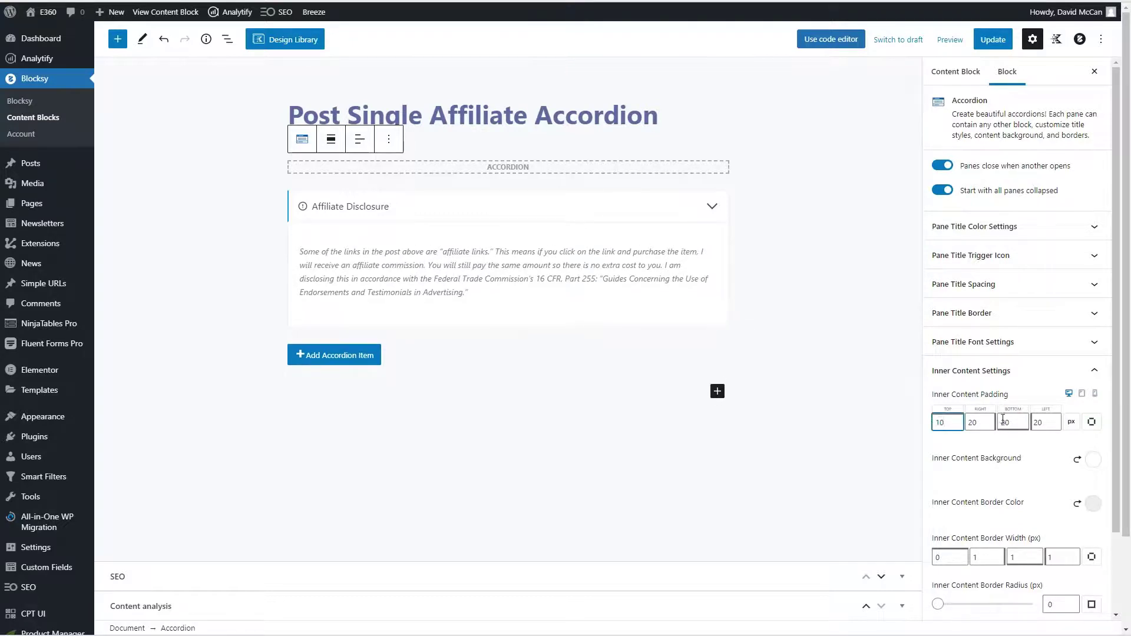
pyautogui.doubleClick(1012, 422)
pyautogui.write('10')
pyautogui.click(904, 482)
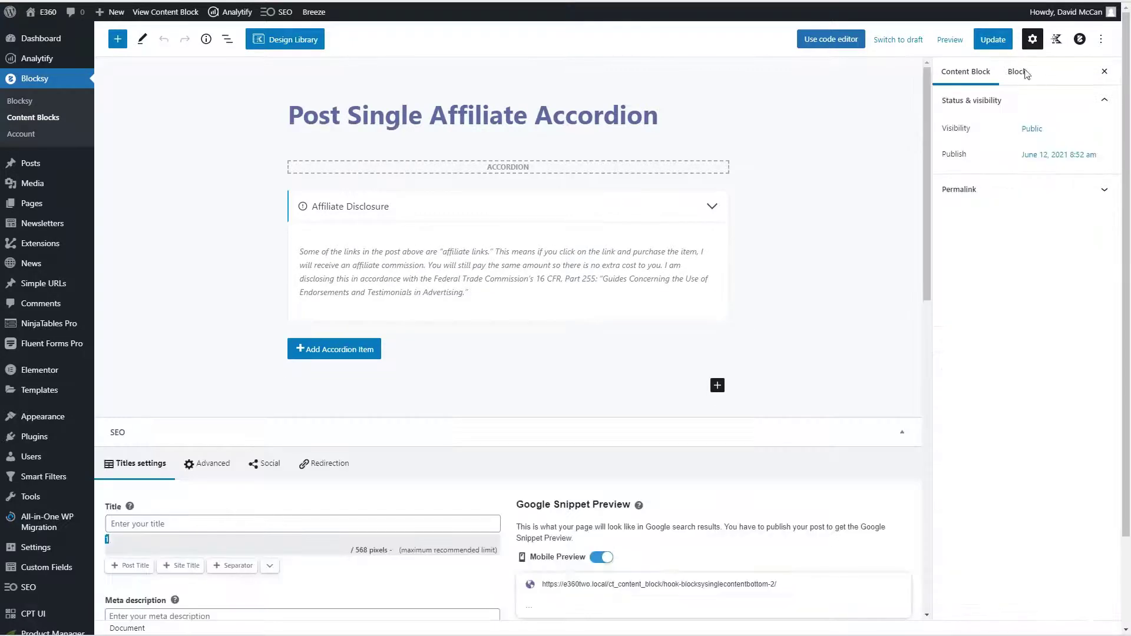
# - Add an Include > Single Post display condition to the content block and save it
pyautogui.click(1081, 40)
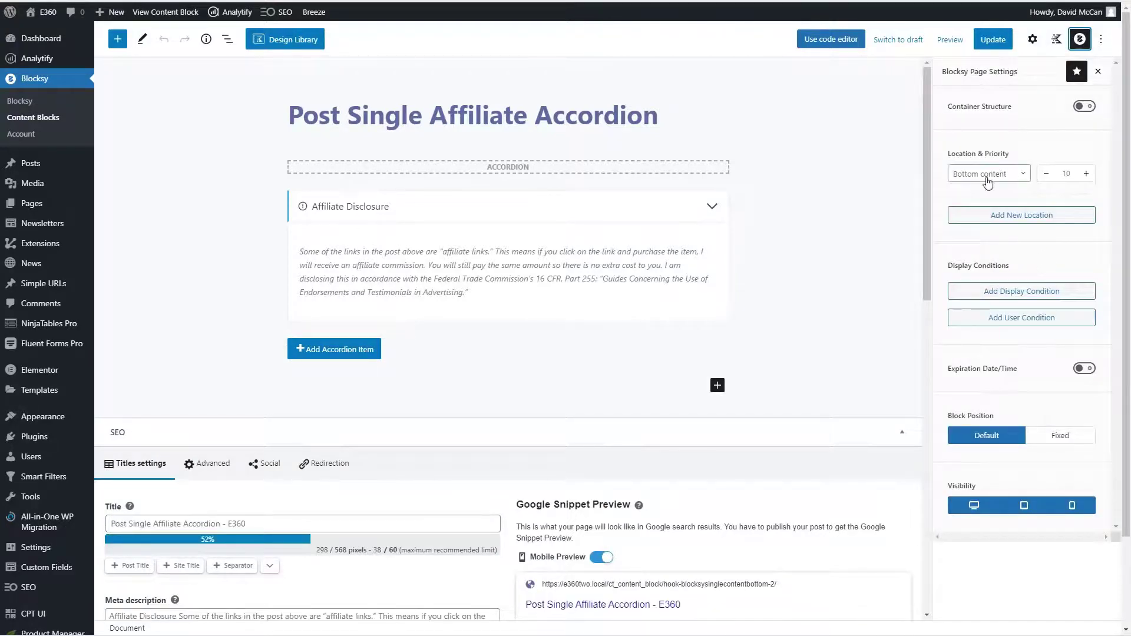
pyautogui.click(1024, 298)
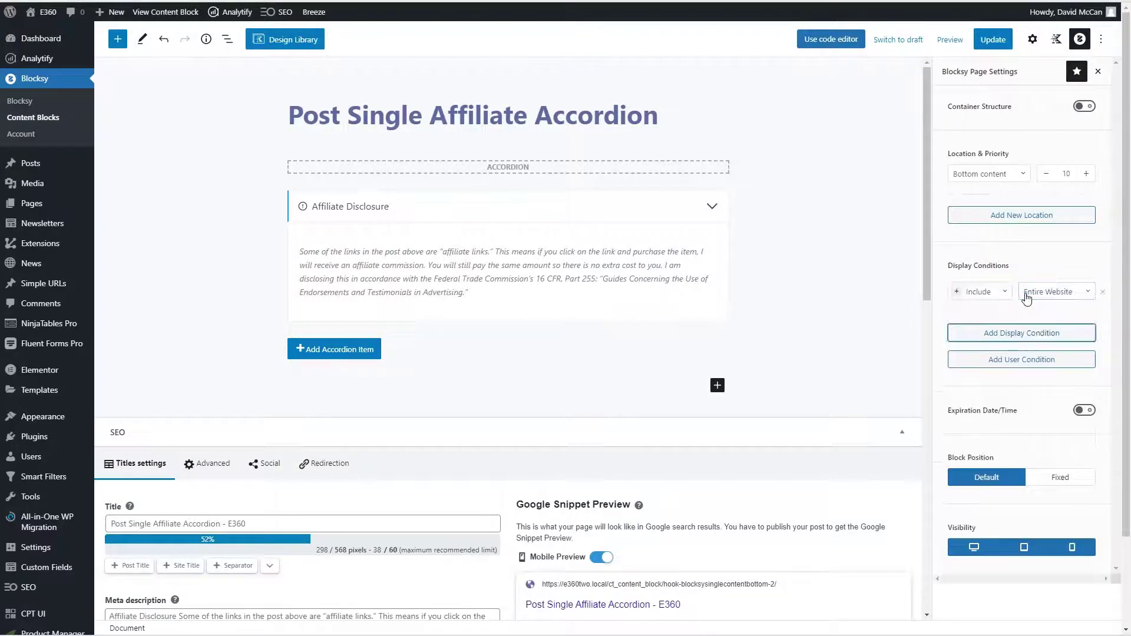
pyautogui.click(1054, 294)
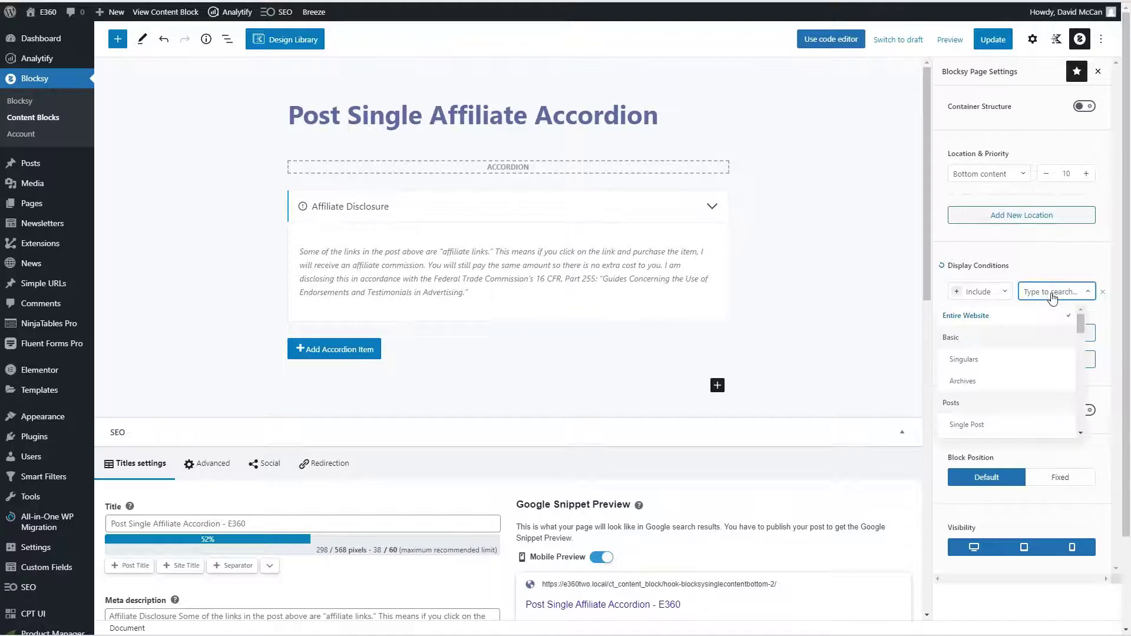
pyautogui.scroll(-2, 1023, 361)
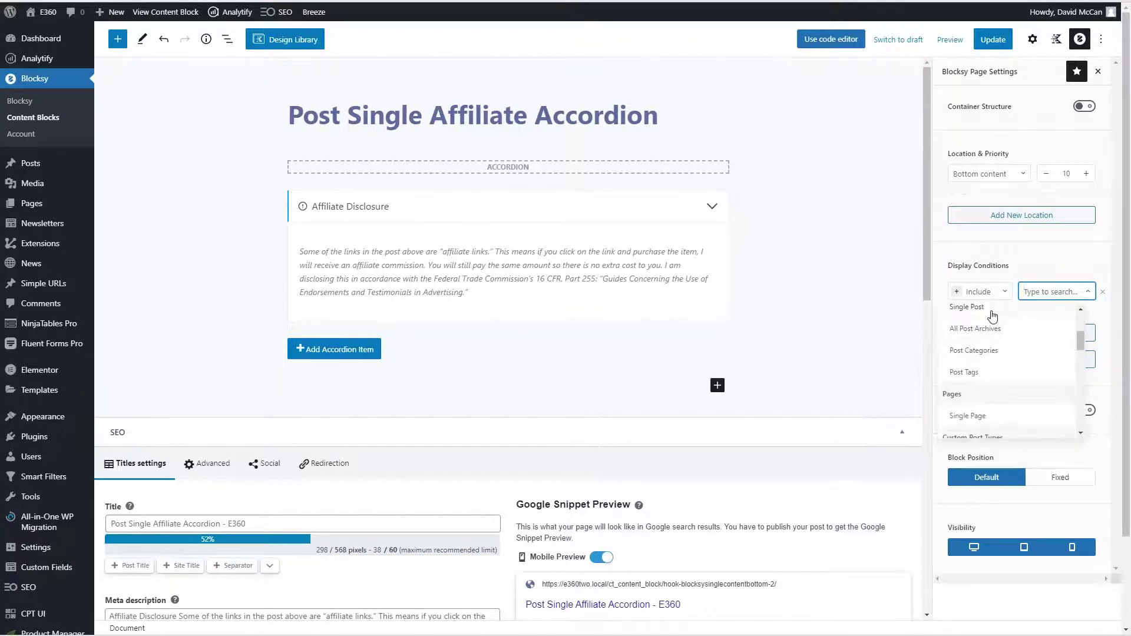
pyautogui.click(993, 313)
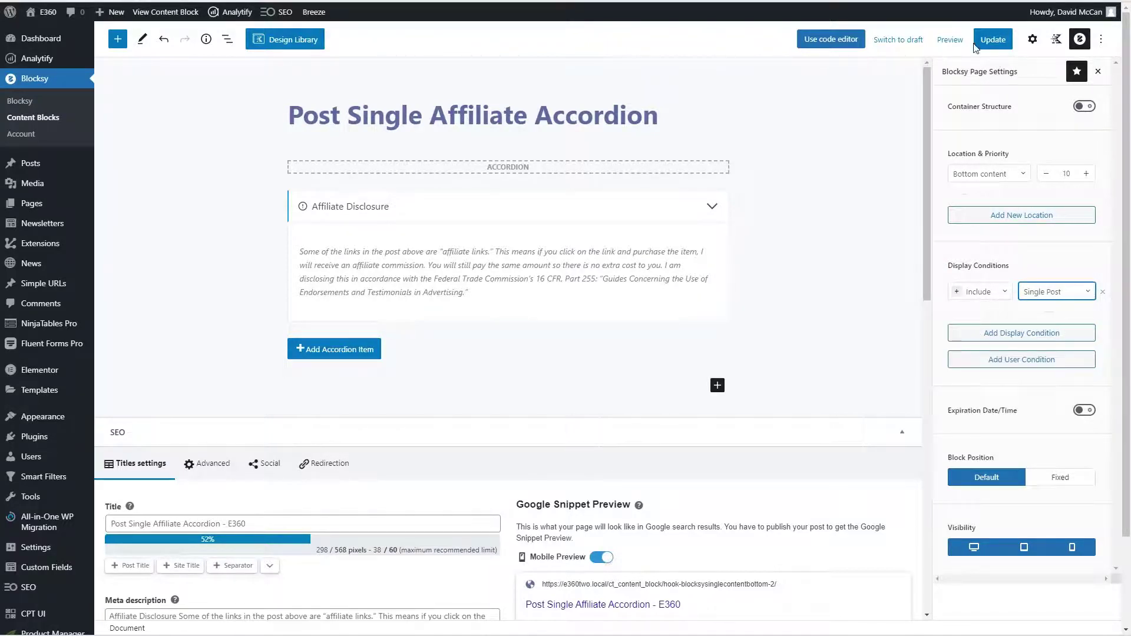
pyautogui.click(993, 41)
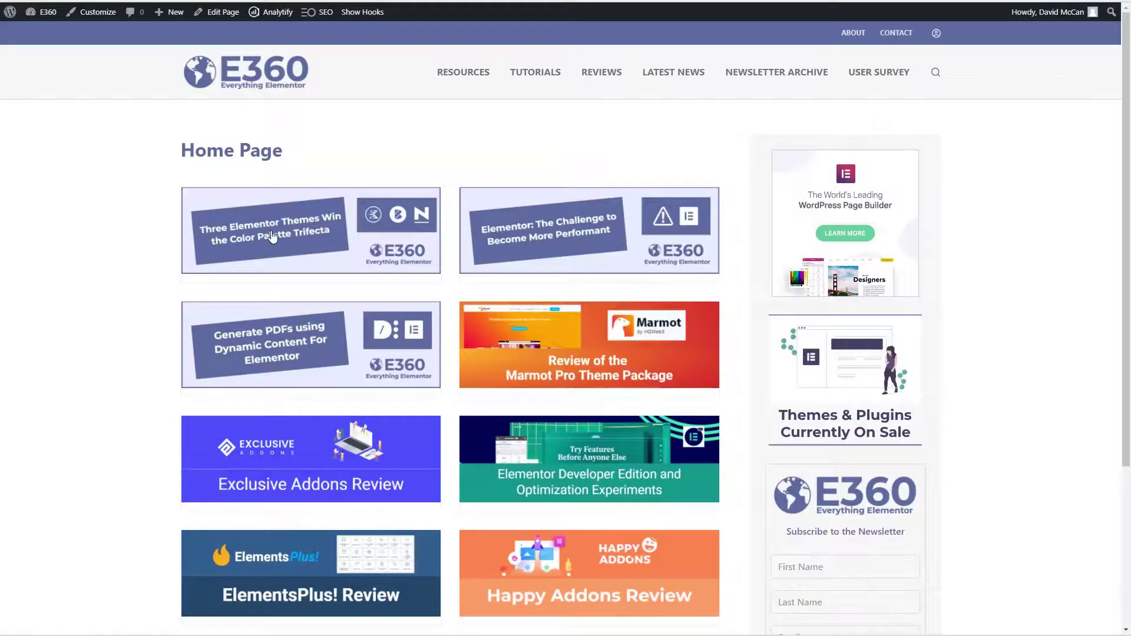
pyautogui.click(271, 236)
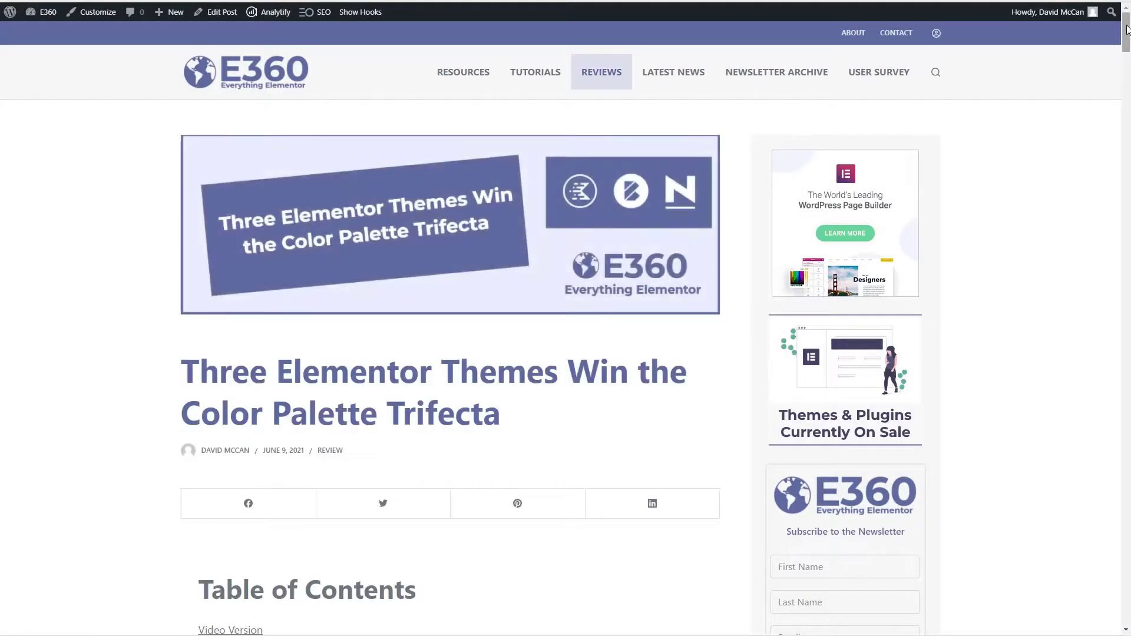
# - Expand and collapse the Affiliate Disclosure at the post's end, then open the Home Page editor
pyautogui.moveTo(1127, 30); pyautogui.dragTo(1127, 526)
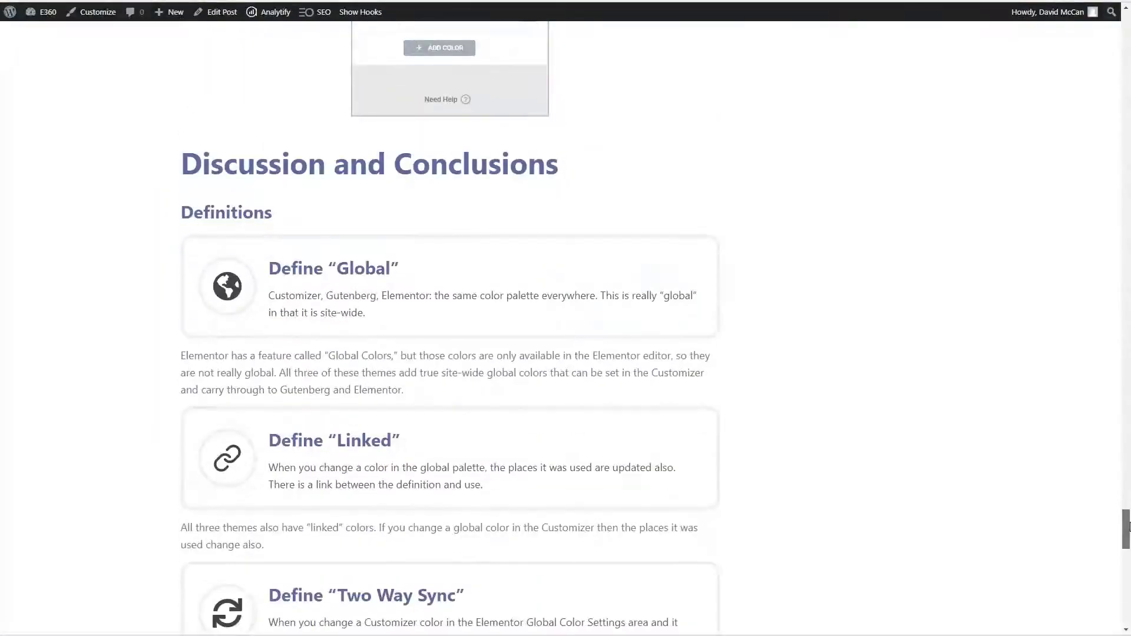
pyautogui.scroll(-15, 576, 245)
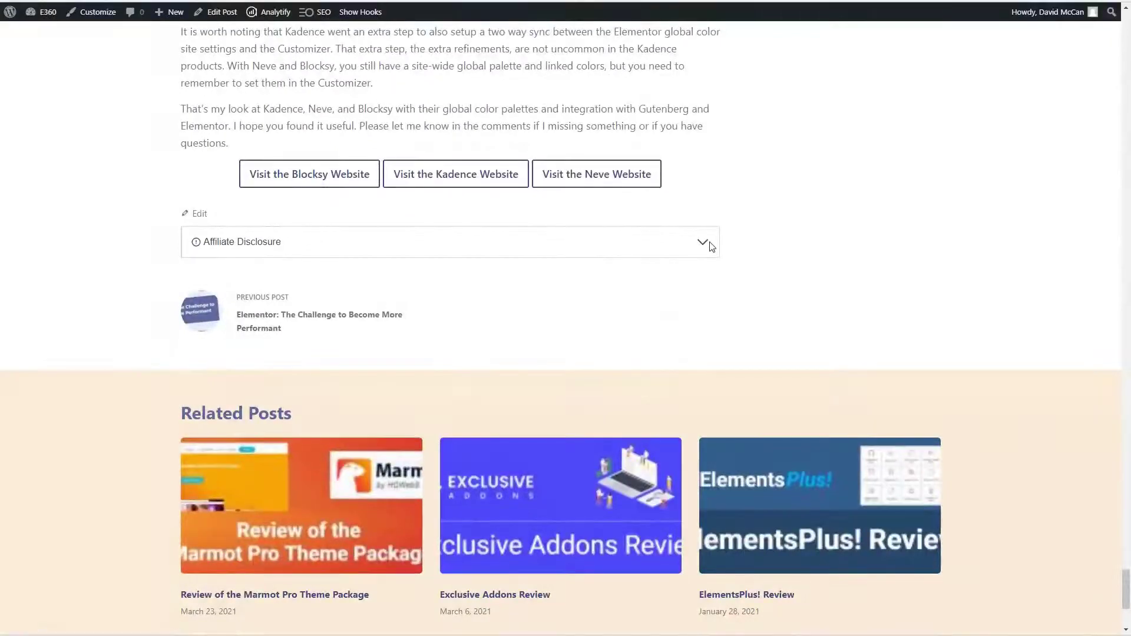
pyautogui.click(710, 245)
pyautogui.click(703, 246)
pyautogui.scroll(20, 884, 251)
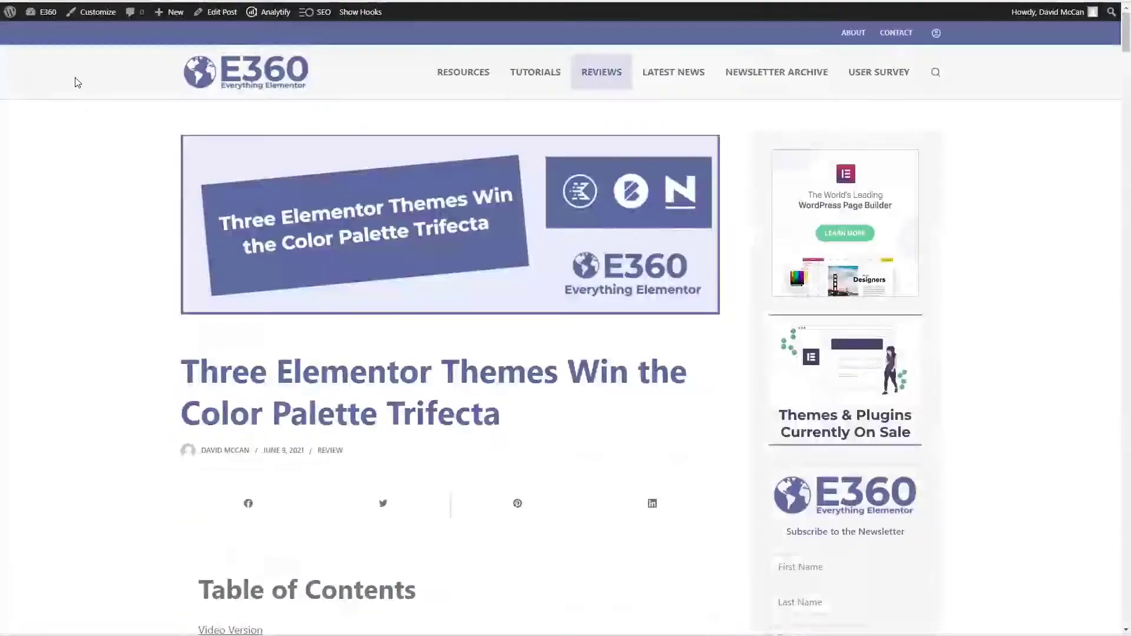
pyautogui.hotkey('alt', 'Left')
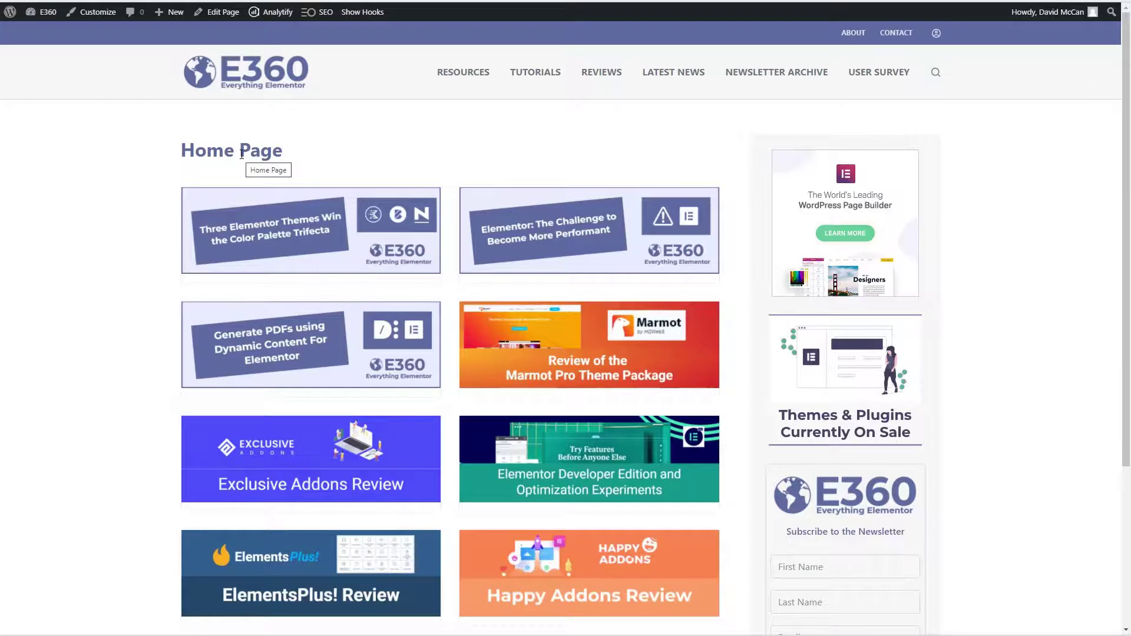
pyautogui.click(221, 13)
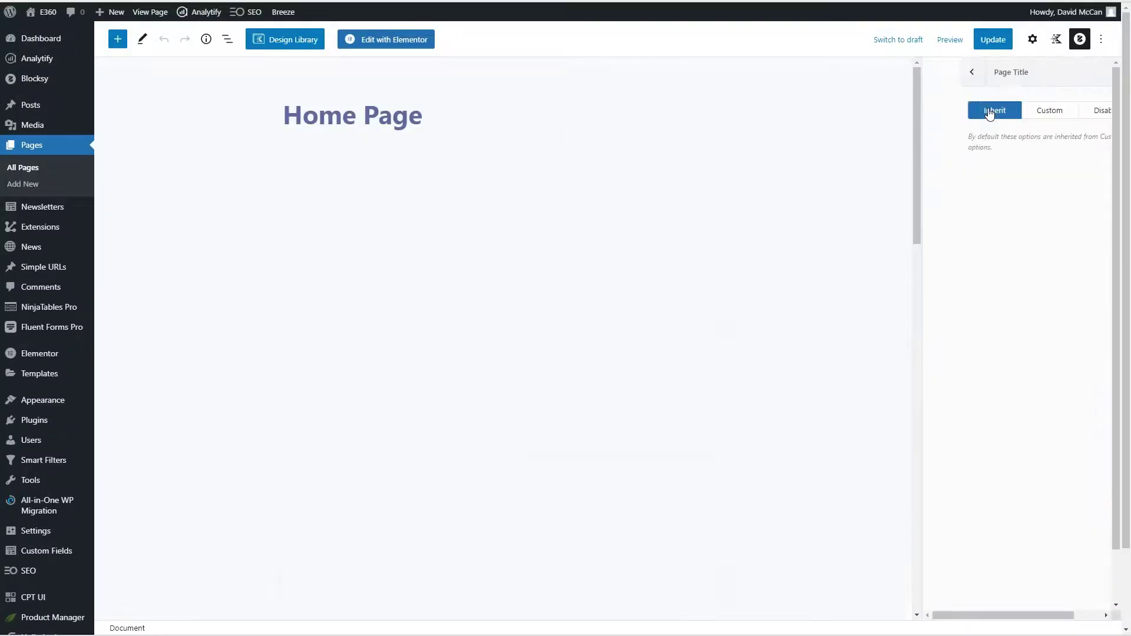
# - Set the Home Page's Blocksy page title to Disabled, update the page, and go to the Dashboard
pyautogui.click(1072, 111)
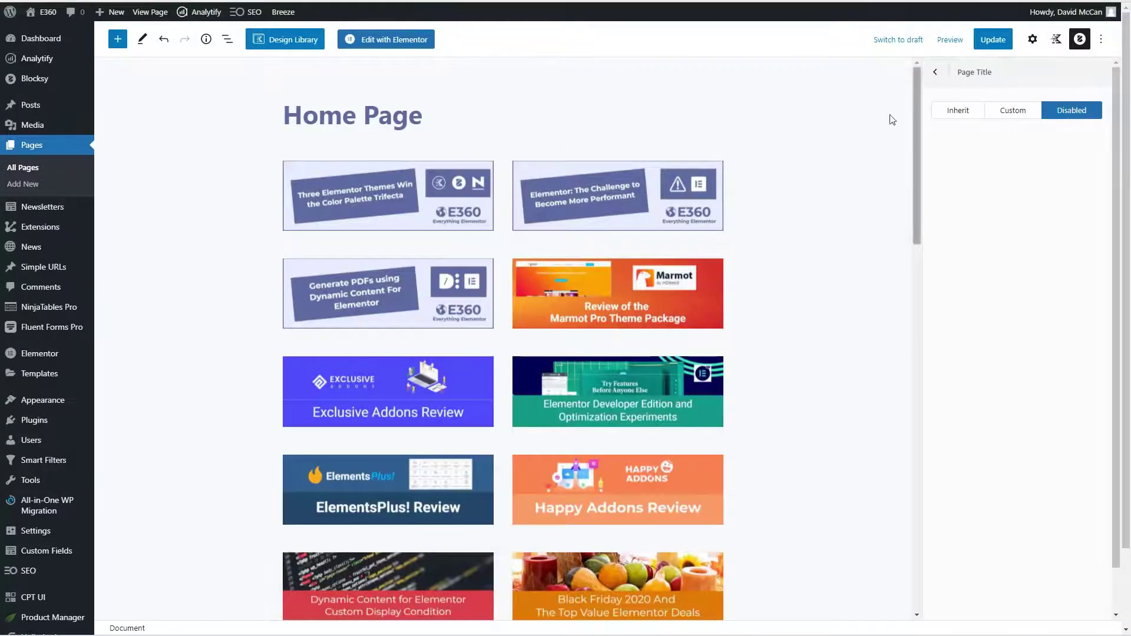
pyautogui.click(993, 39)
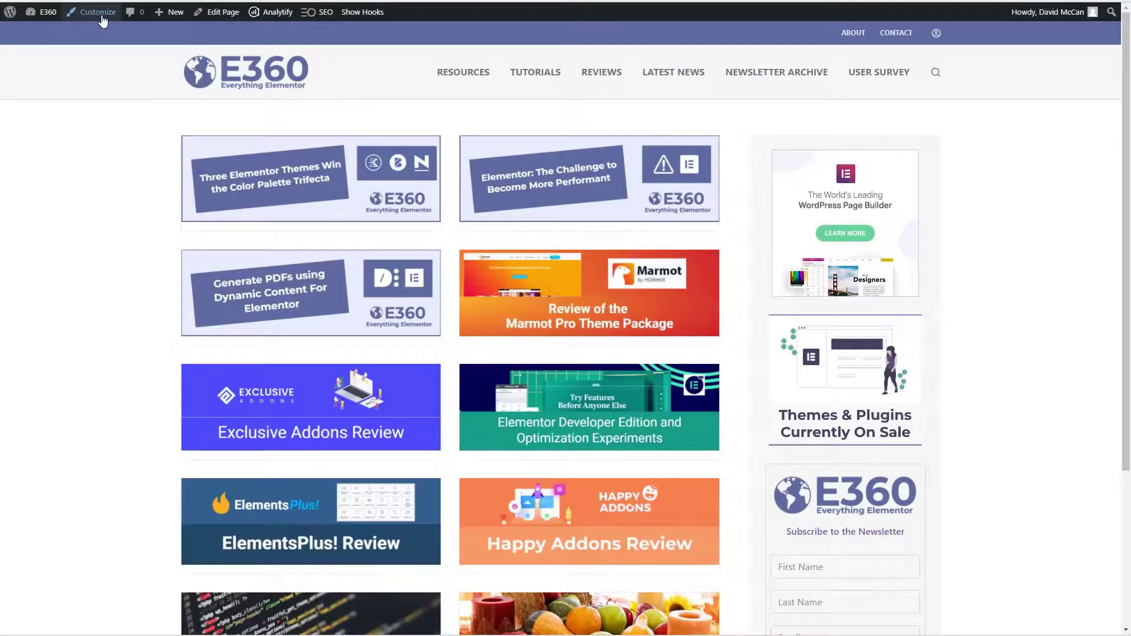
pyautogui.moveTo(46, 19)
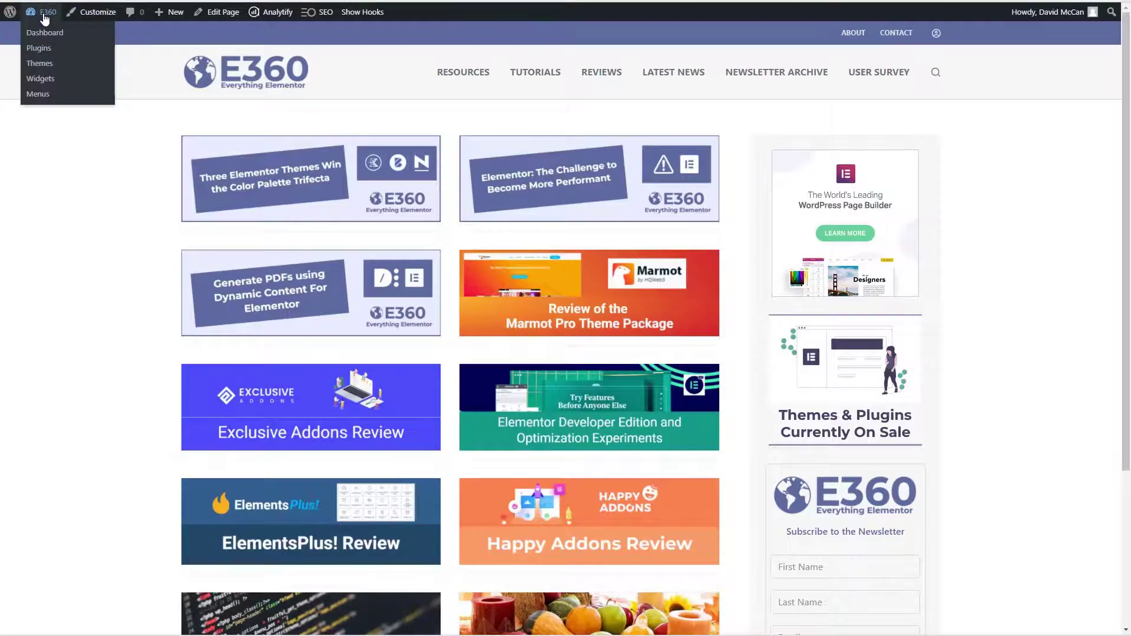
pyautogui.click(39, 33)
pyautogui.moveTo(49, 126)
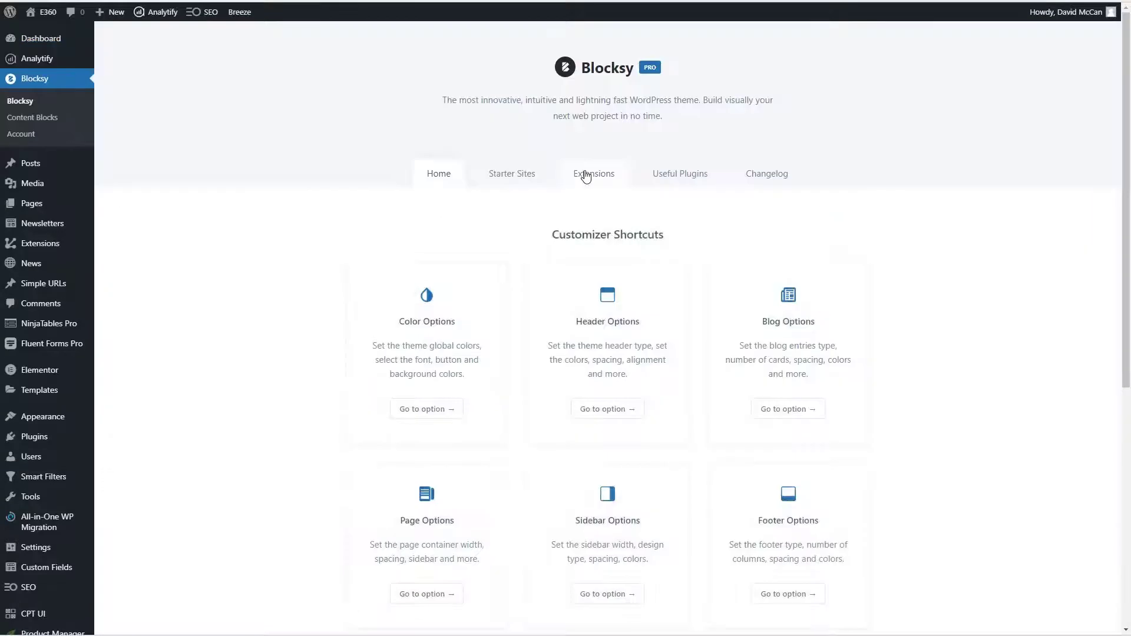
# - Activate Shortcuts Bar under Blocksy's Pro Extensions, then open the site Customizer
pyautogui.click(586, 174)
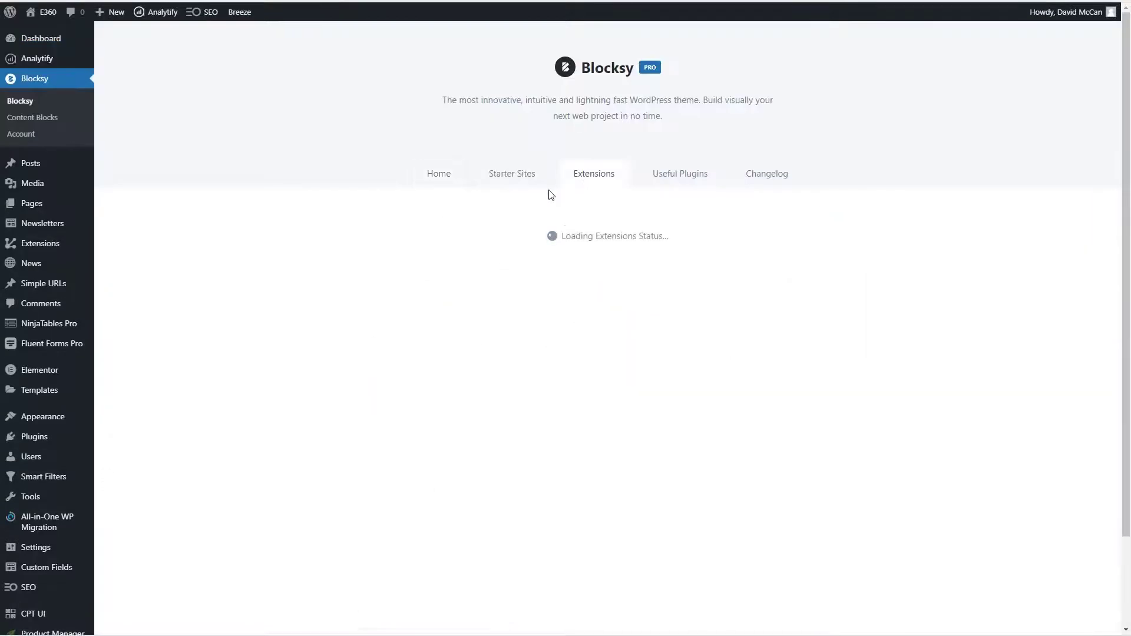
pyautogui.click(660, 241)
pyautogui.scroll(-3, 569, 325)
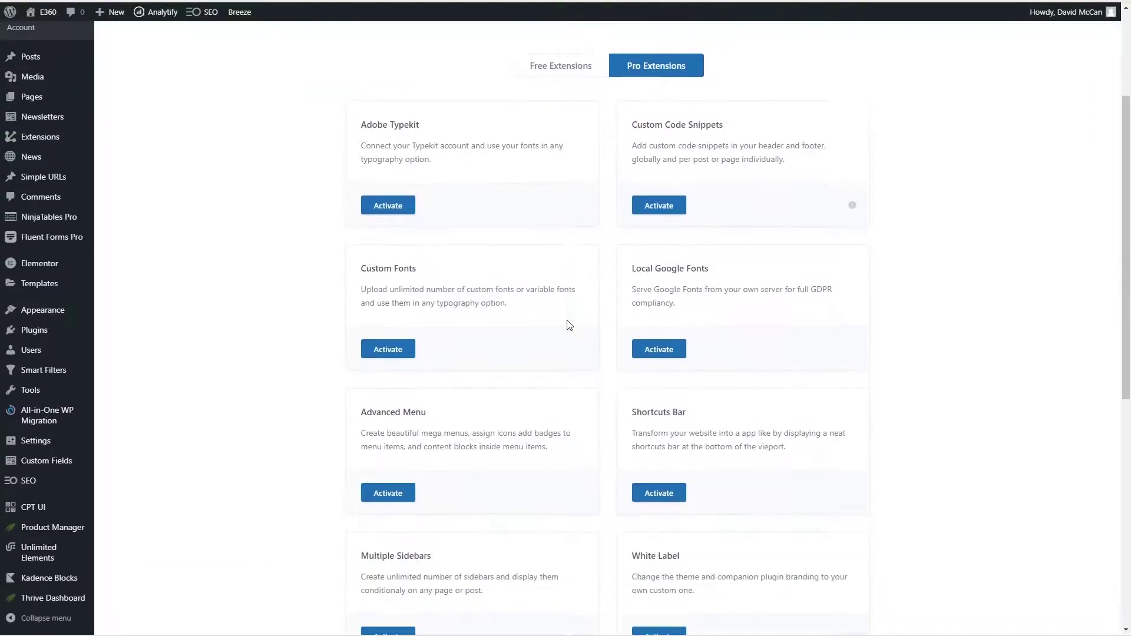
pyautogui.scroll(-3, 569, 324)
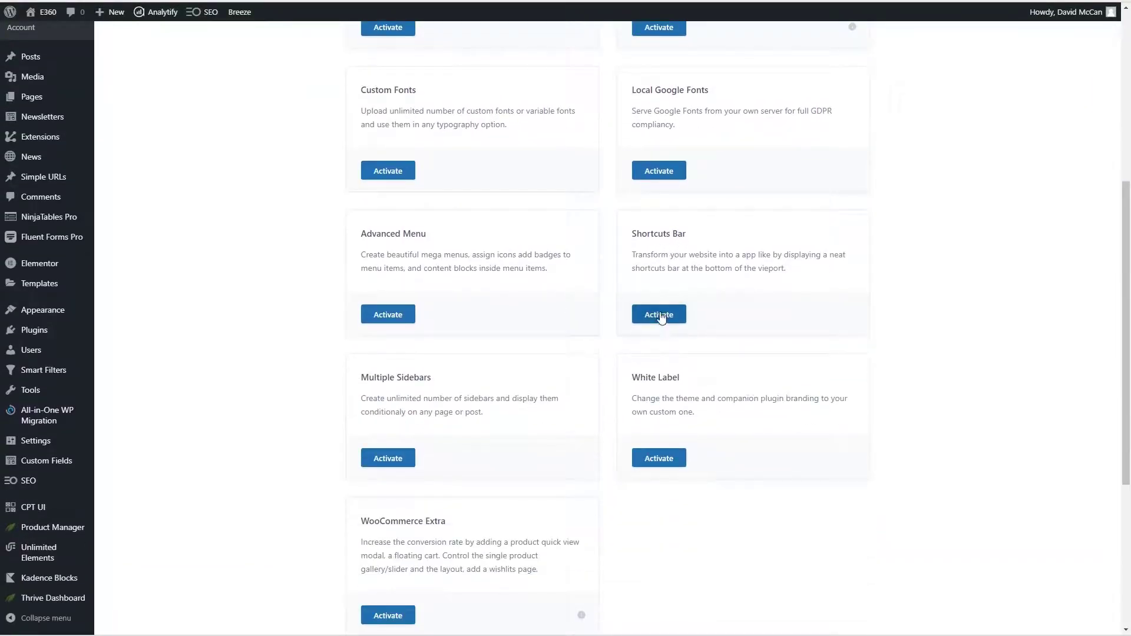
pyautogui.click(660, 315)
pyautogui.scroll(5, 332, 185)
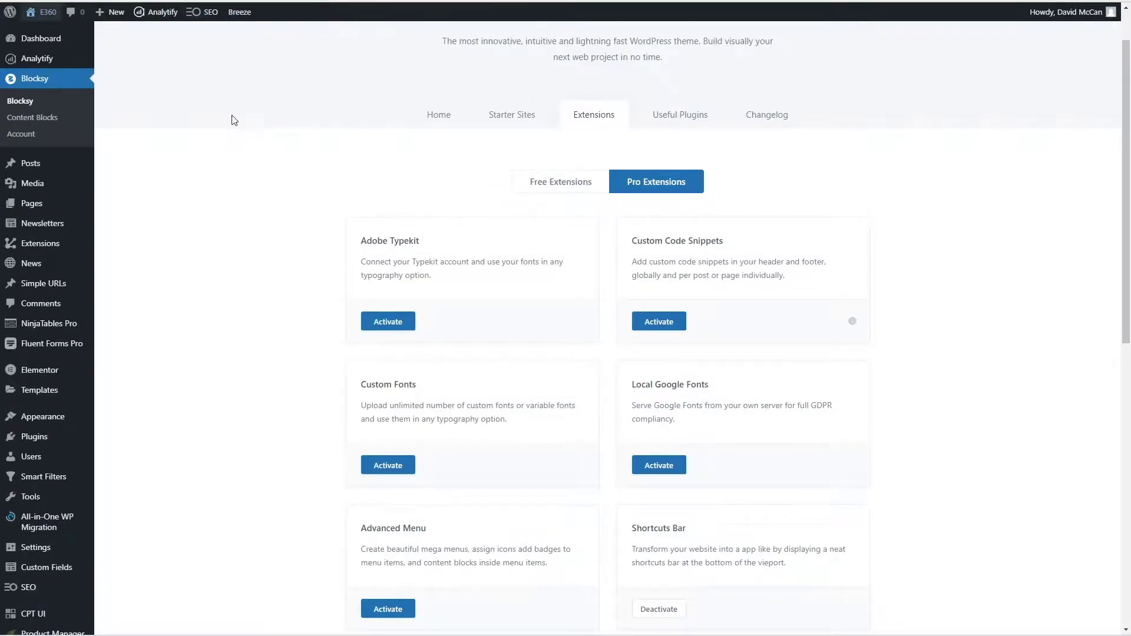
pyautogui.hotkey('ctrl', 'Tab')
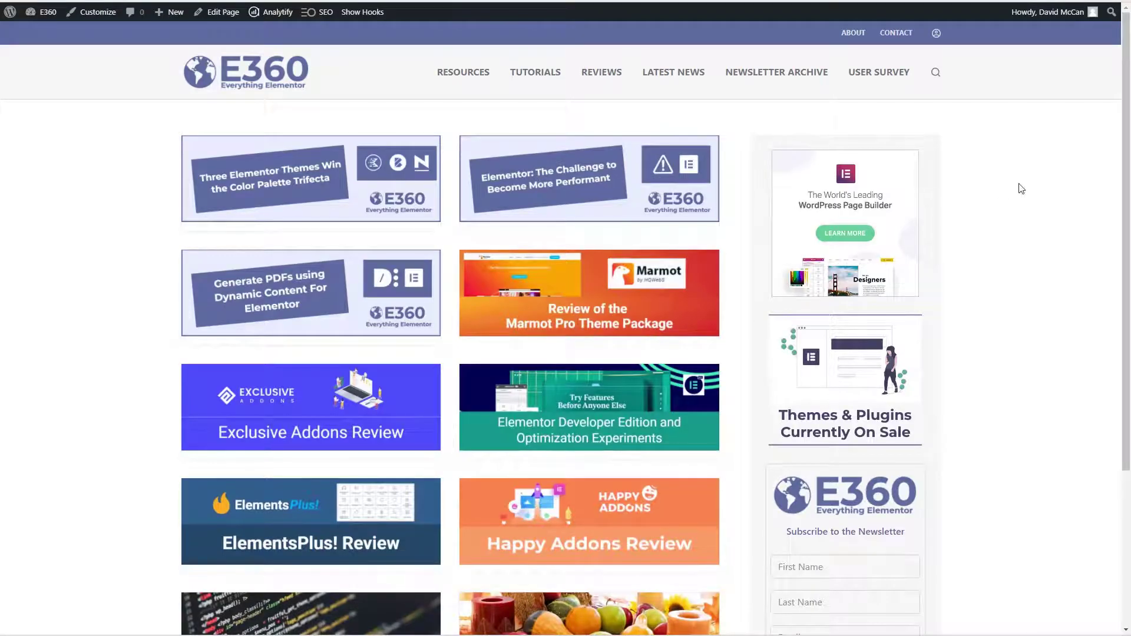
pyautogui.click(95, 12)
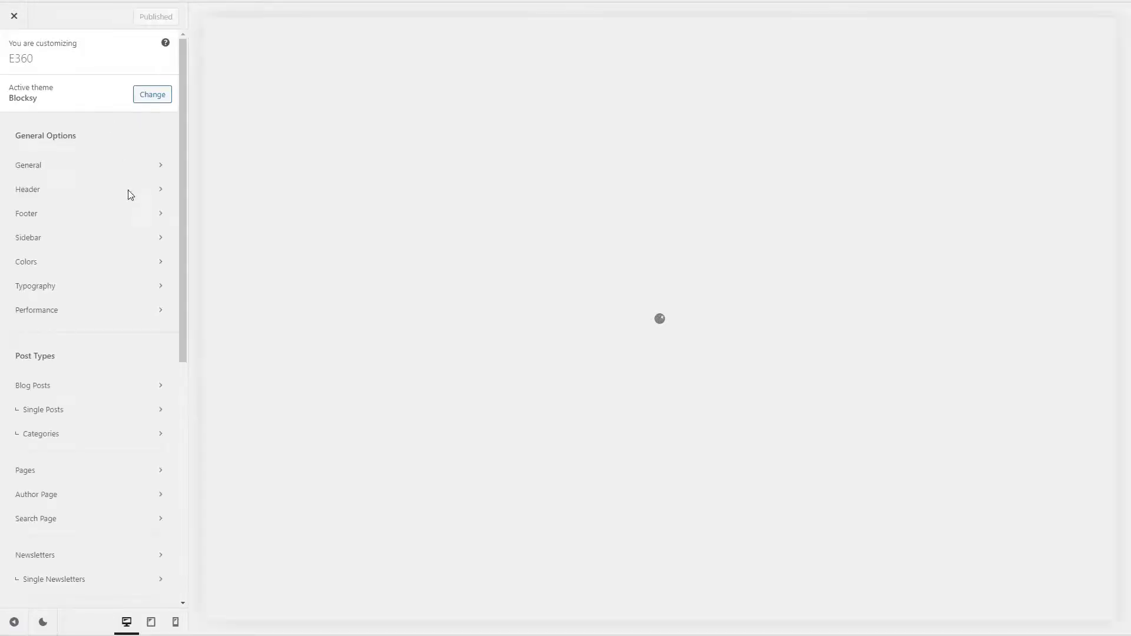
# - Set the Shortcuts Bar to the second Type card and add an Email shortcut beside Home and Phone
pyautogui.moveTo(183, 306); pyautogui.dragTo(186, 540)
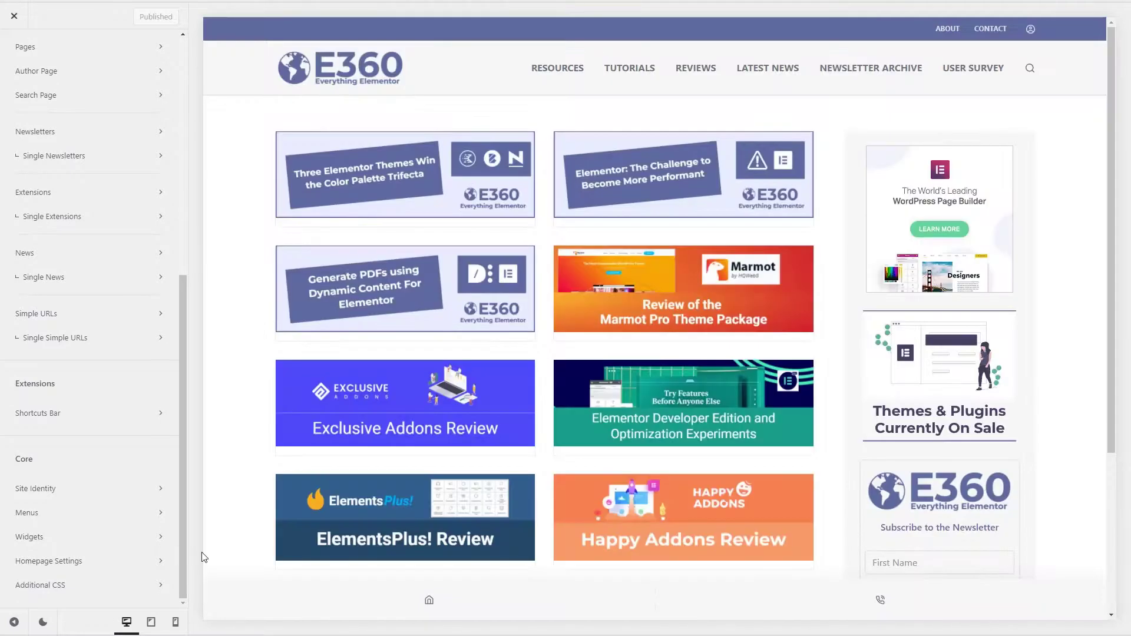
pyautogui.click(66, 417)
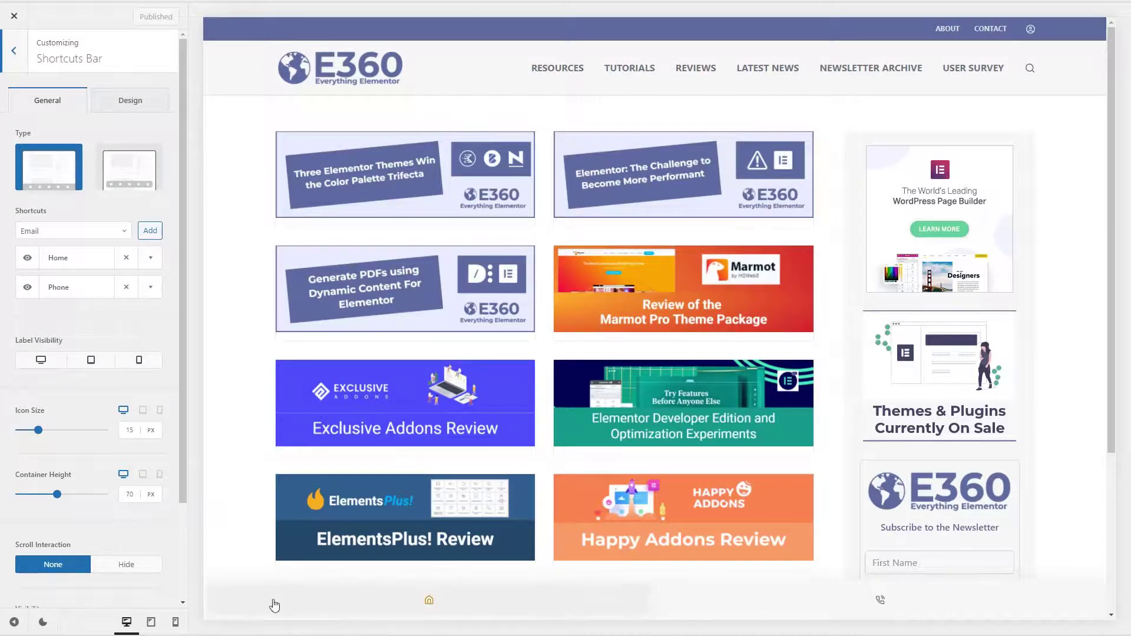
pyautogui.click(126, 192)
pyautogui.scroll(-4, 406, 560)
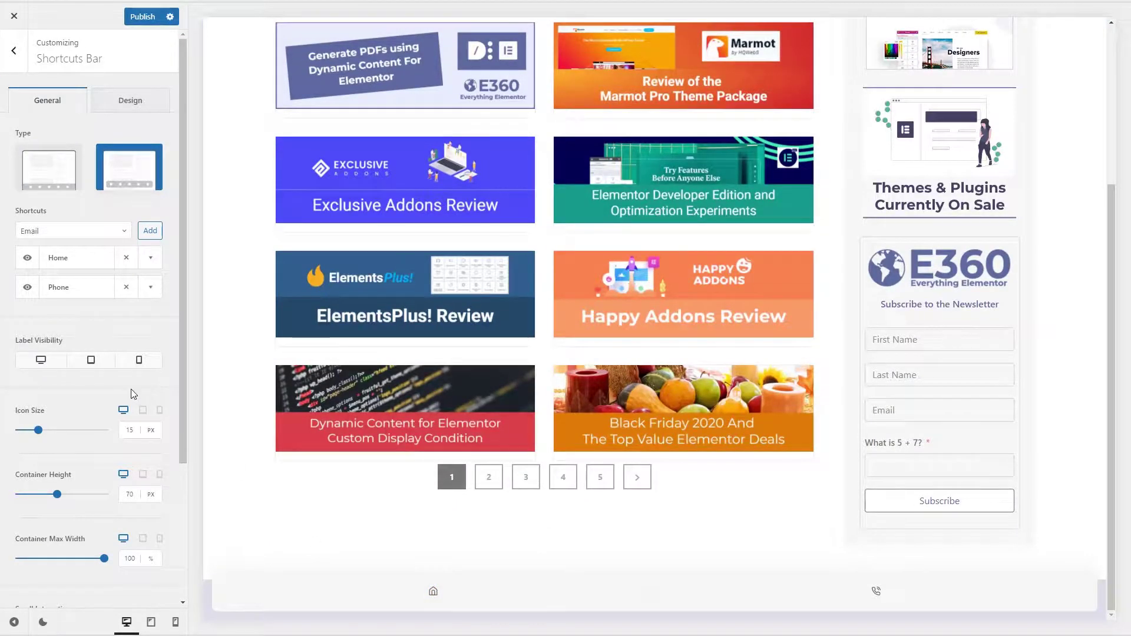
pyautogui.click(148, 230)
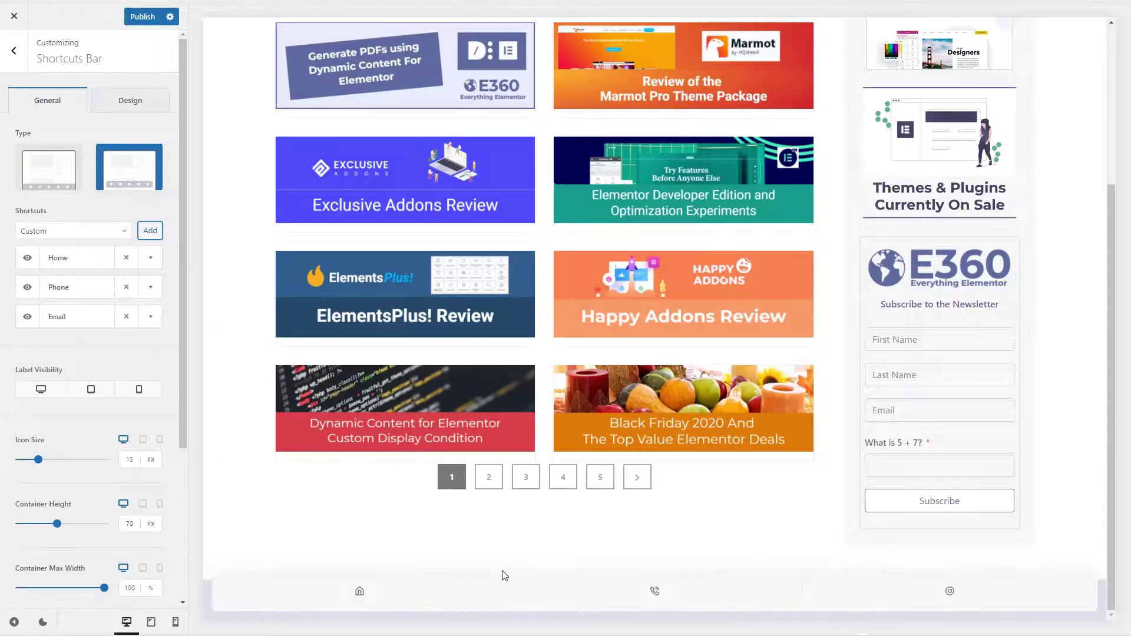
# - Set the Shortcuts Bar container background to palette Color 5 (#dddfe9) in the Design tab
pyautogui.click(129, 101)
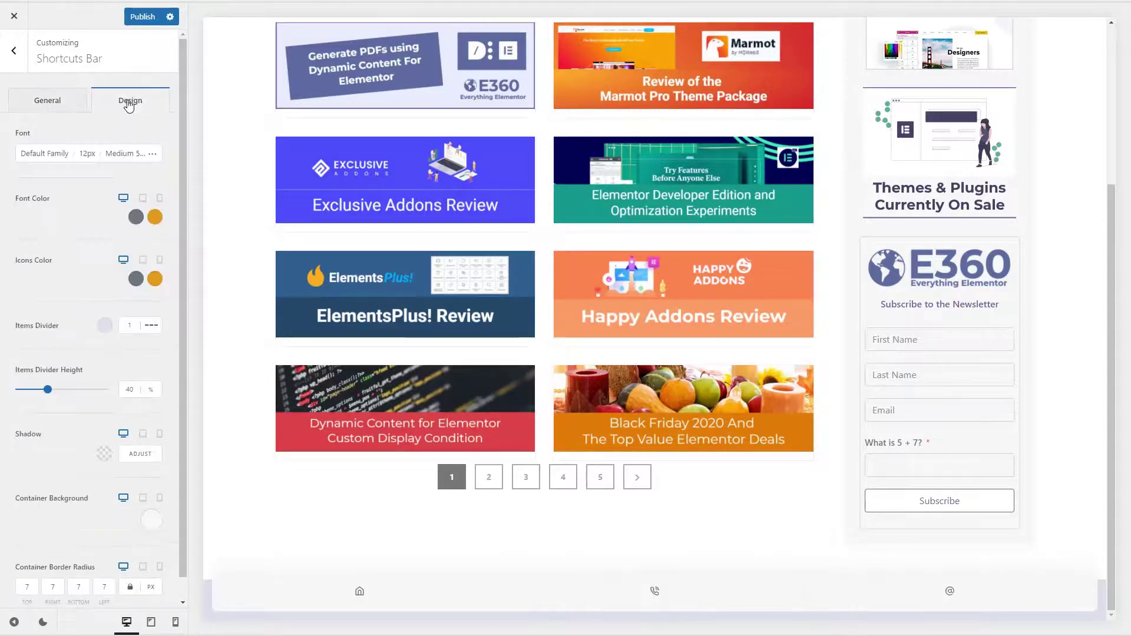
pyautogui.click(151, 501)
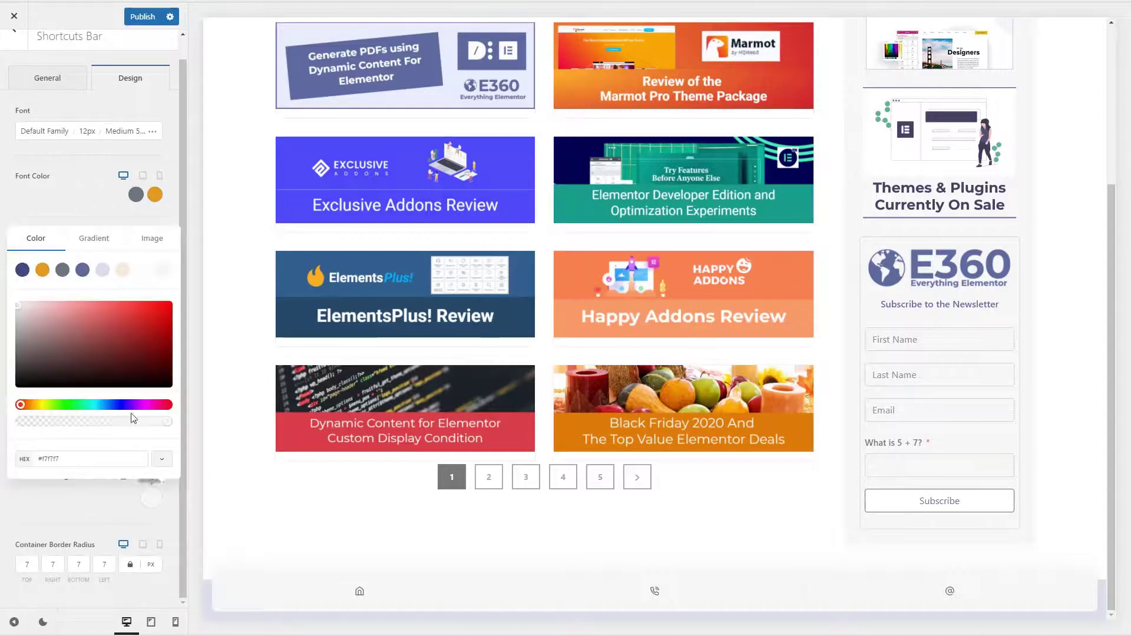
pyautogui.click(101, 272)
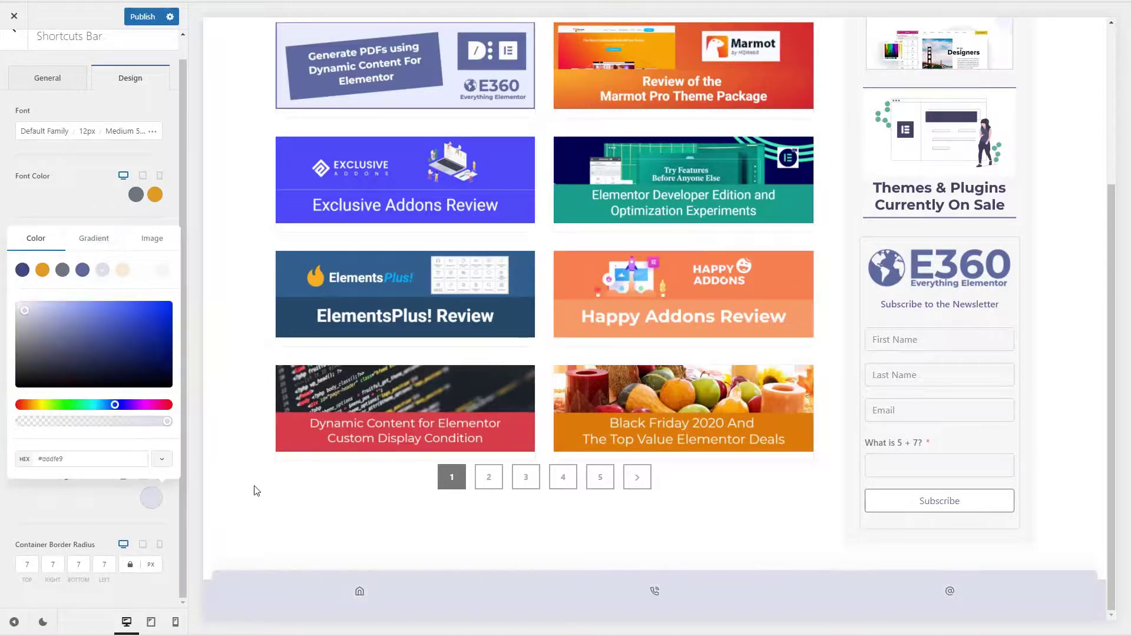
pyautogui.click(59, 215)
pyautogui.scroll(3, 247, 412)
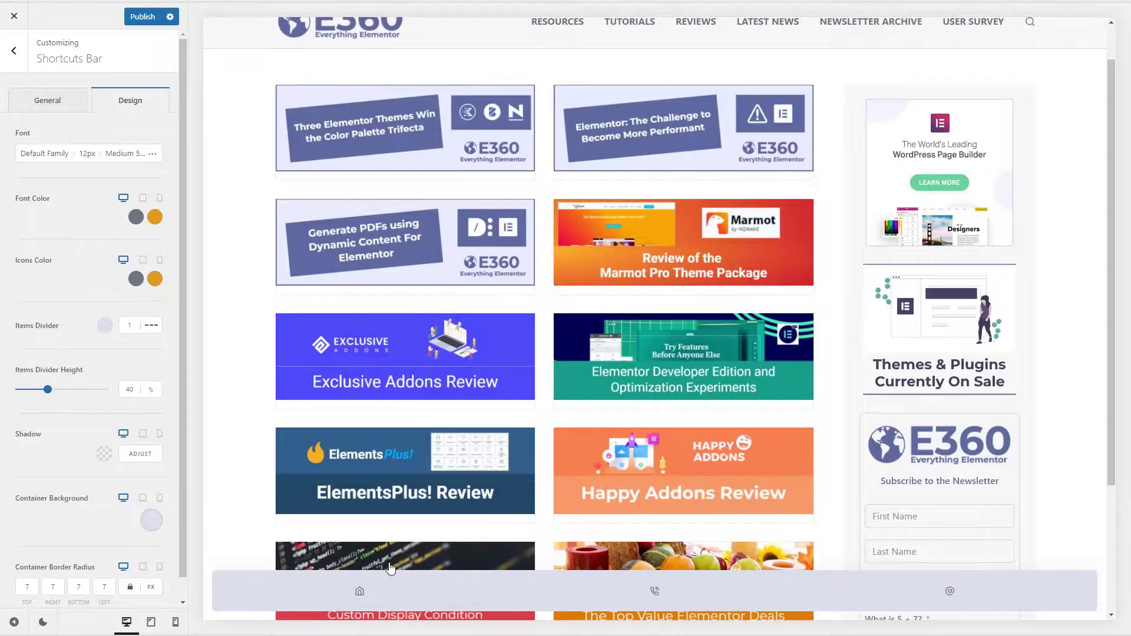
pyautogui.scroll(-2, 389, 569)
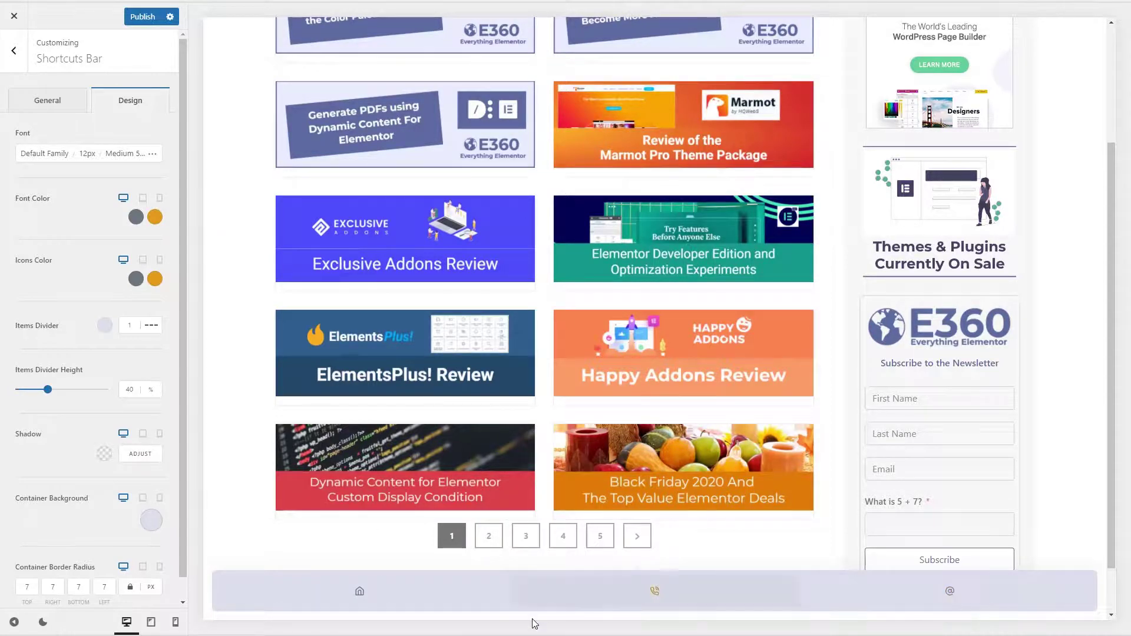
pyautogui.click(53, 114)
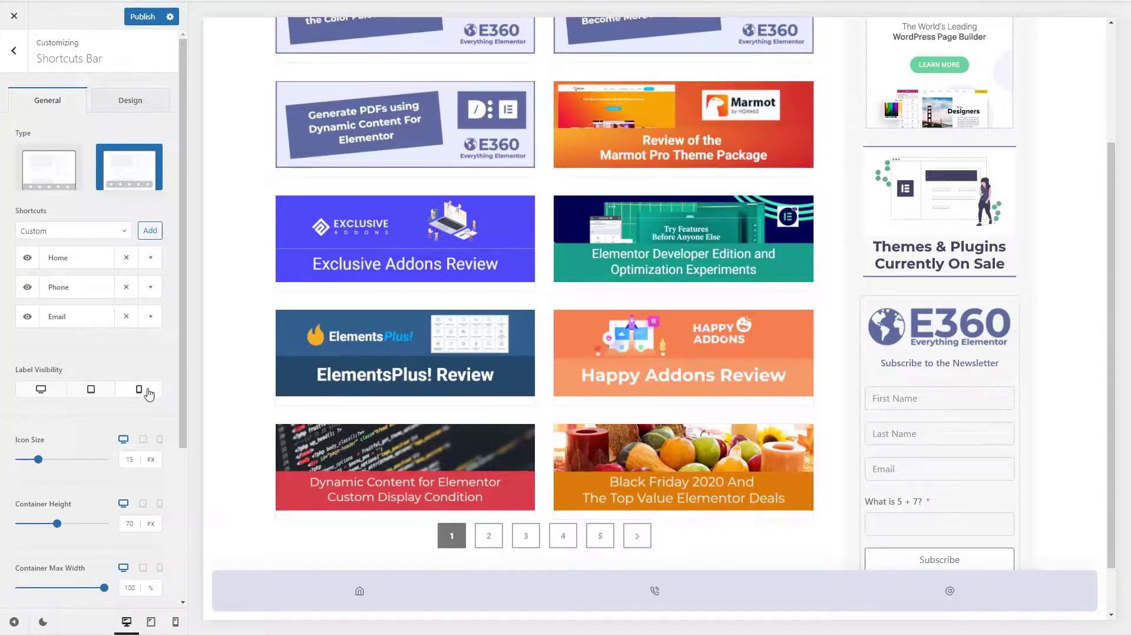
# - Open the Shortcuts Bar display conditions and keep the Include Entire Website condition
pyautogui.scroll(-4, 151, 394)
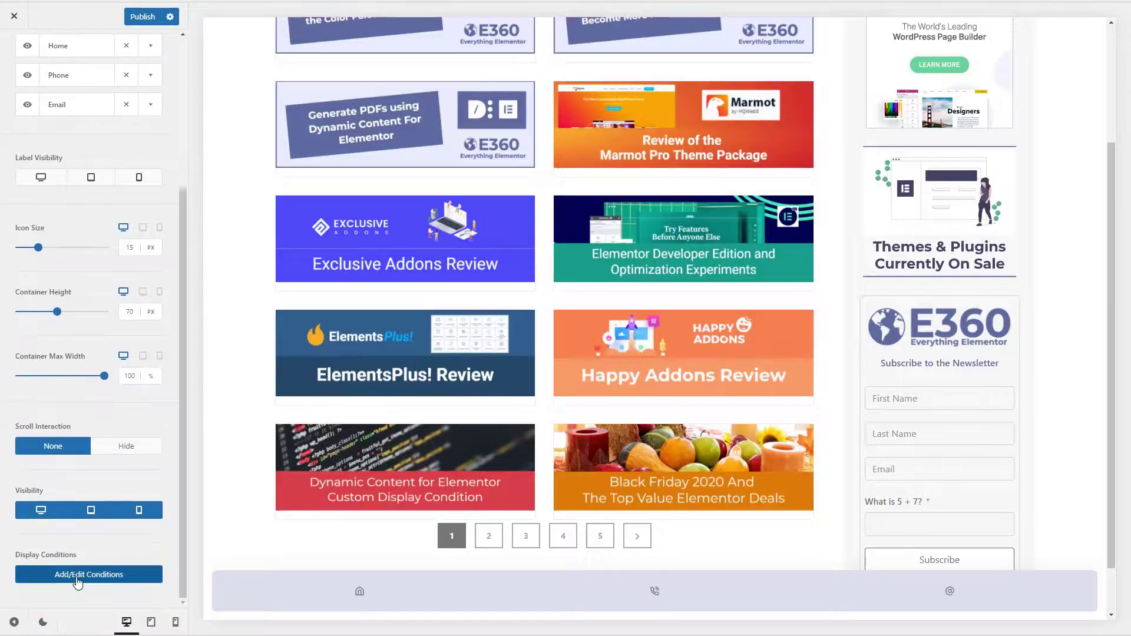
pyautogui.click(76, 577)
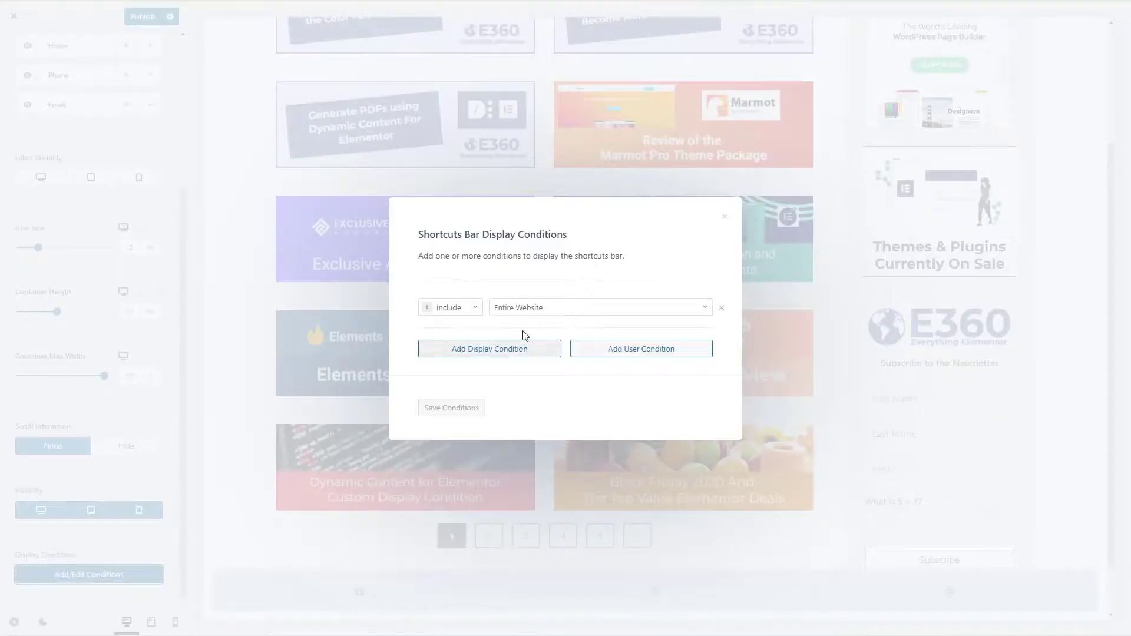
pyautogui.click(562, 312)
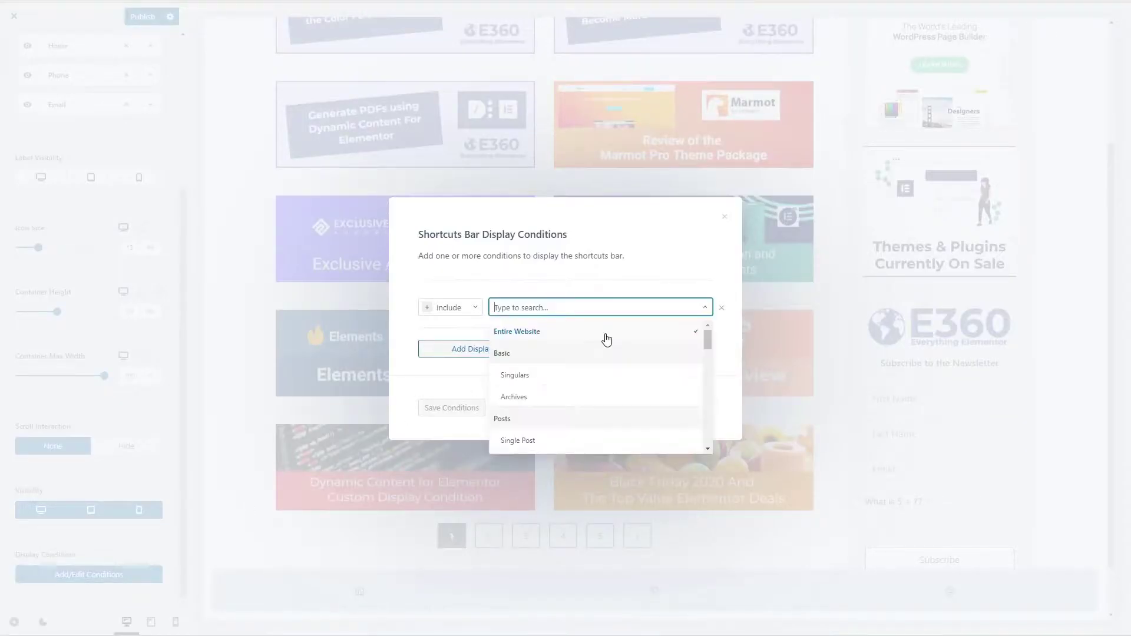
pyautogui.scroll(-2, 607, 340)
pyautogui.scroll(-4, 607, 340)
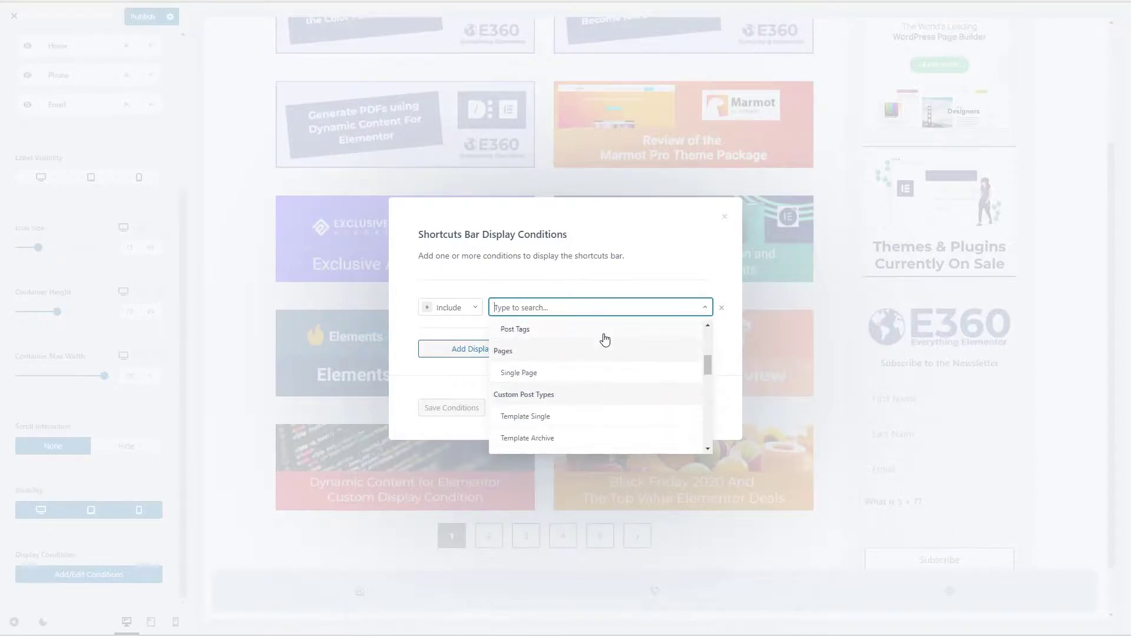
pyautogui.scroll(-3, 605, 340)
pyautogui.press('Escape')
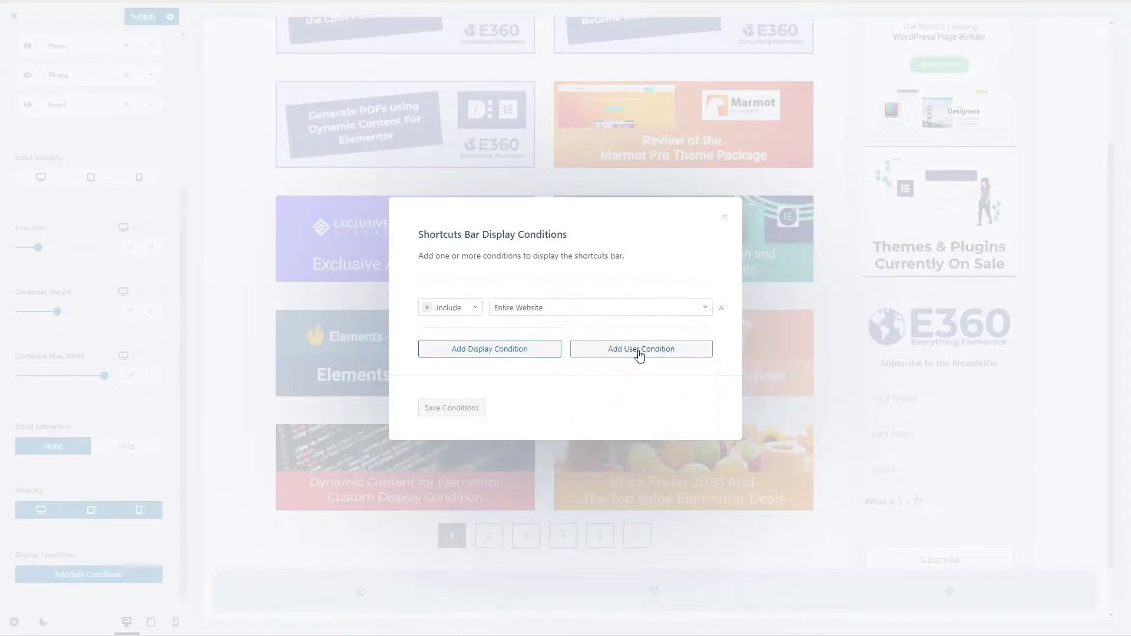
# - Add a second user condition set to Include User Logged In
pyautogui.click(640, 352)
pyautogui.click(560, 336)
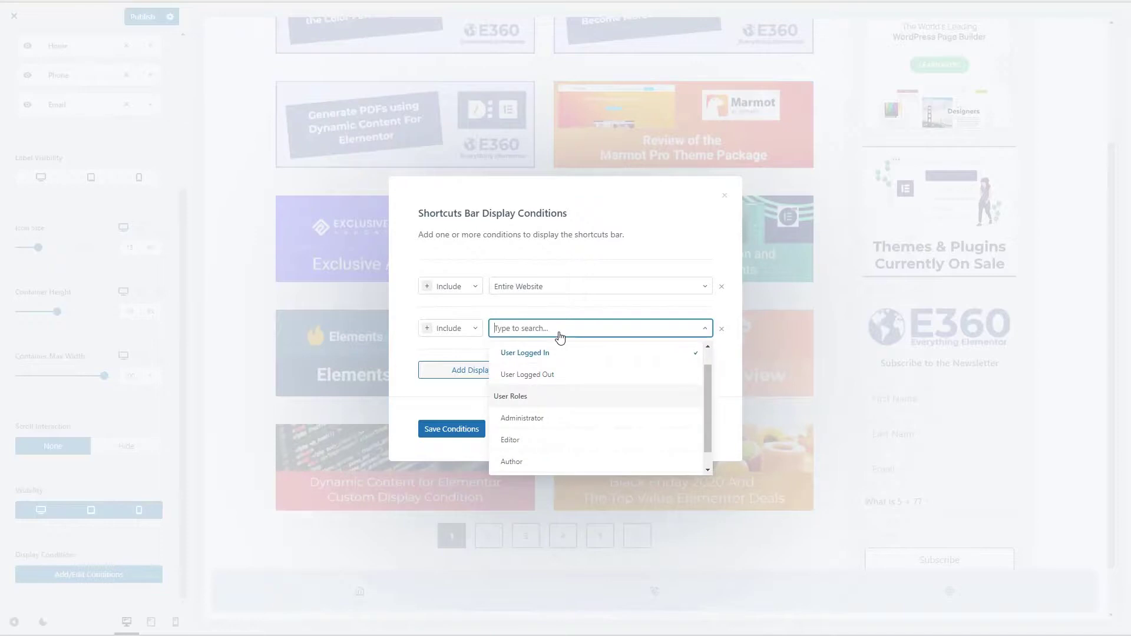
pyautogui.scroll(-1, 579, 407)
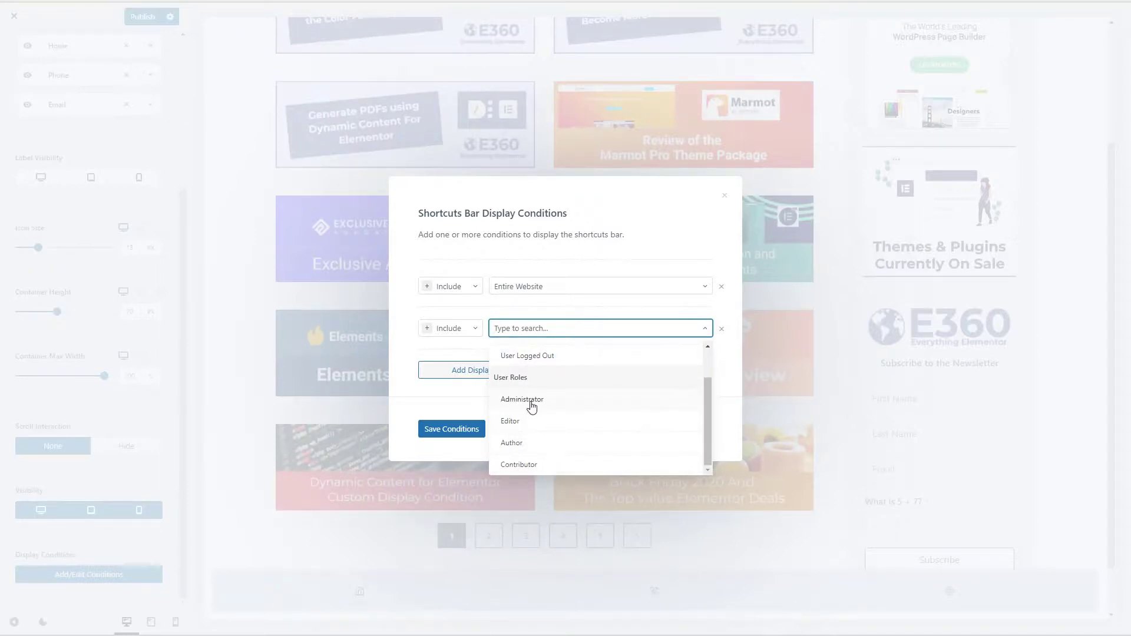
pyautogui.click(623, 222)
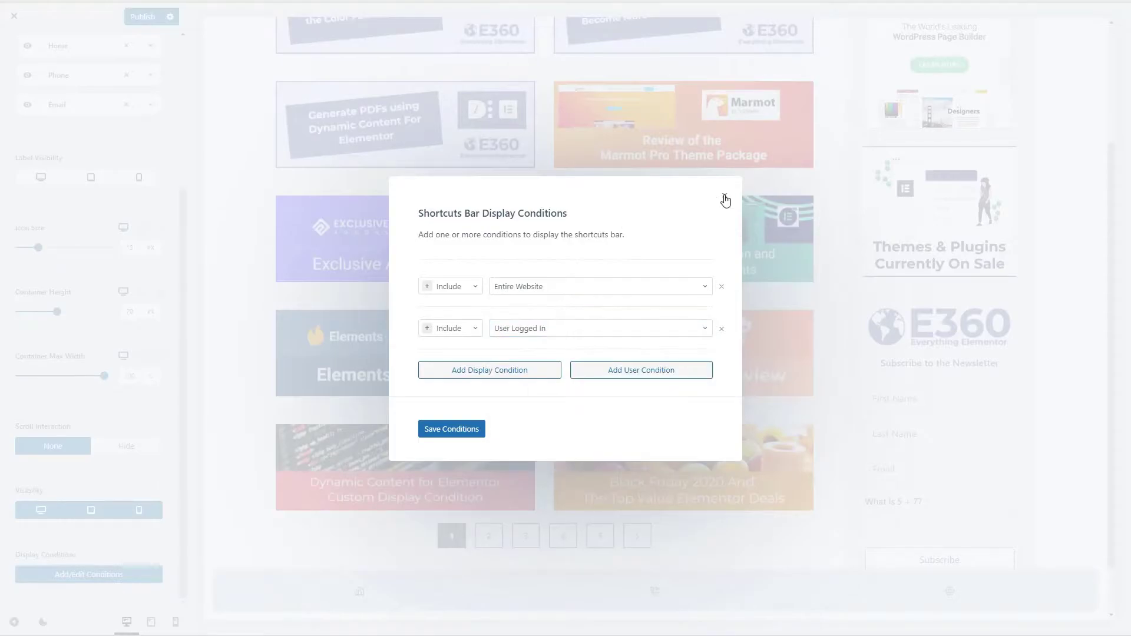